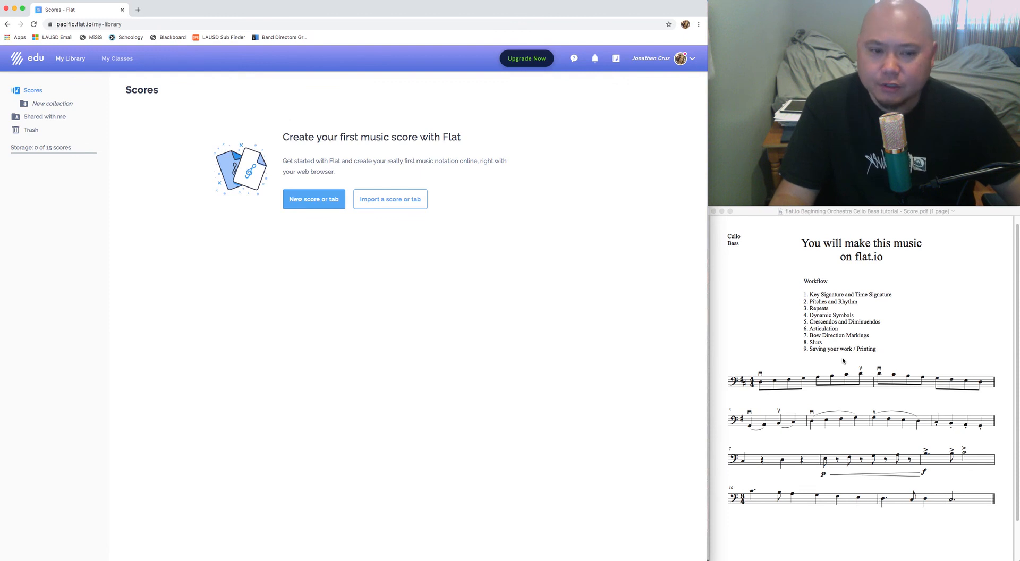
pyautogui.click(804, 346)
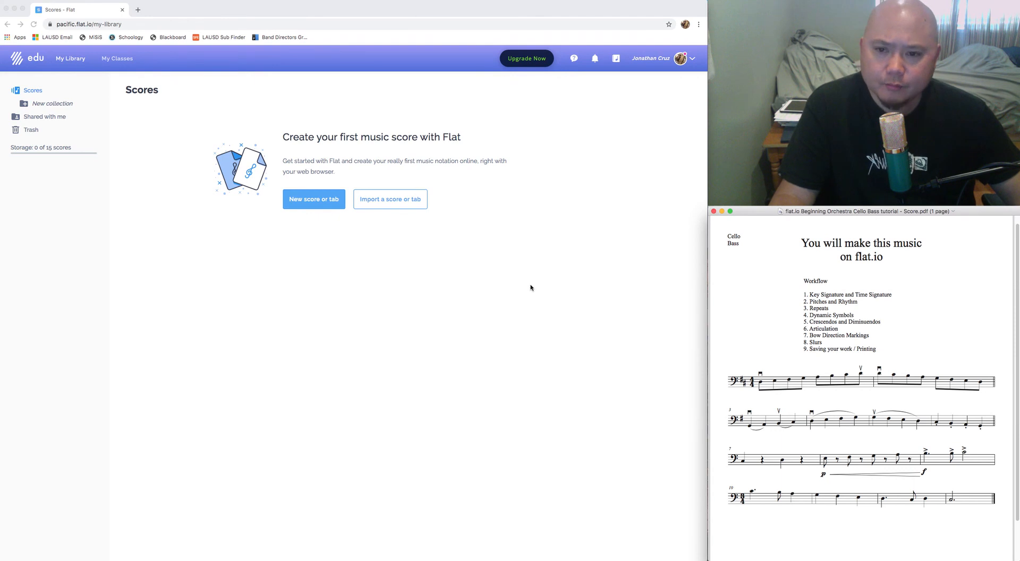
pyautogui.click(382, 274)
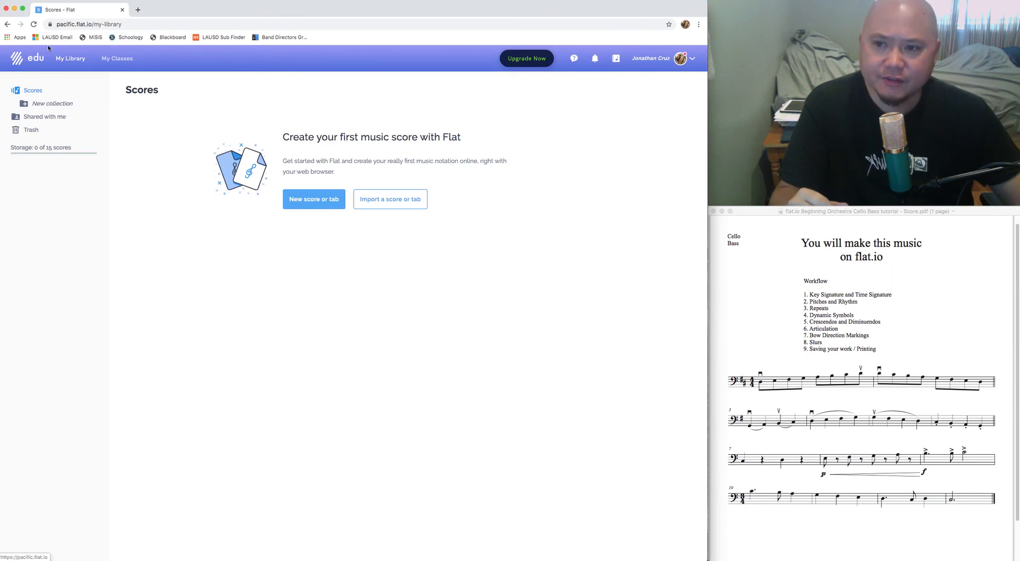
pyautogui.click(63, 24)
pyautogui.click(137, 26)
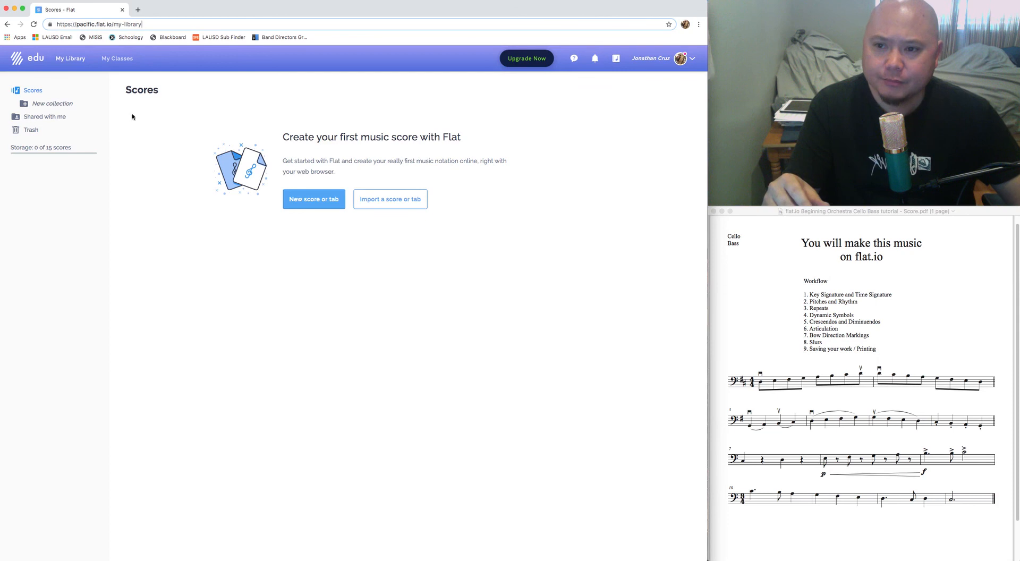
pyautogui.click(348, 332)
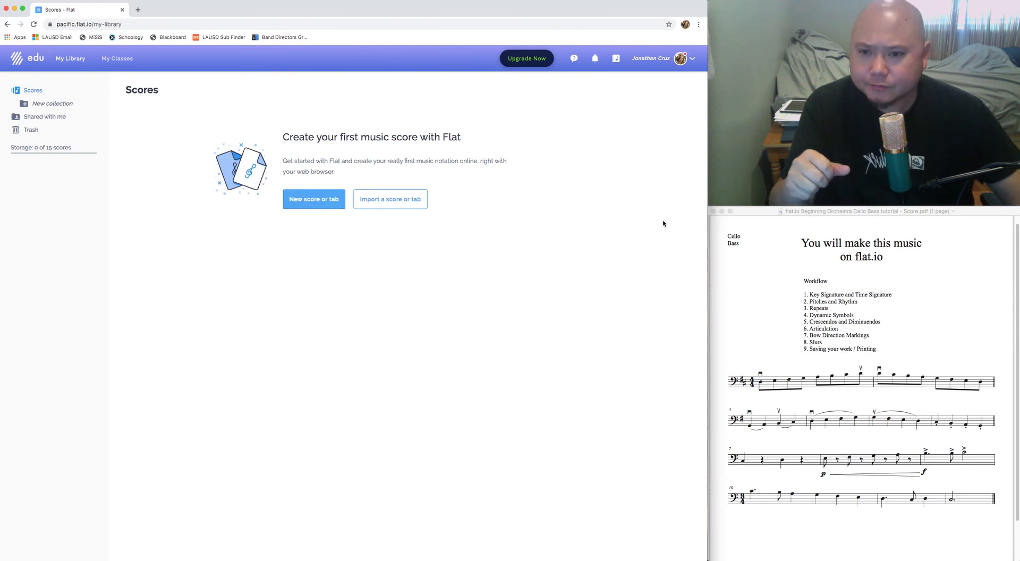
# Create a new private score from the library, titled with the teacher's name, and continue to choosing instruments.
pyautogui.click(68, 62)
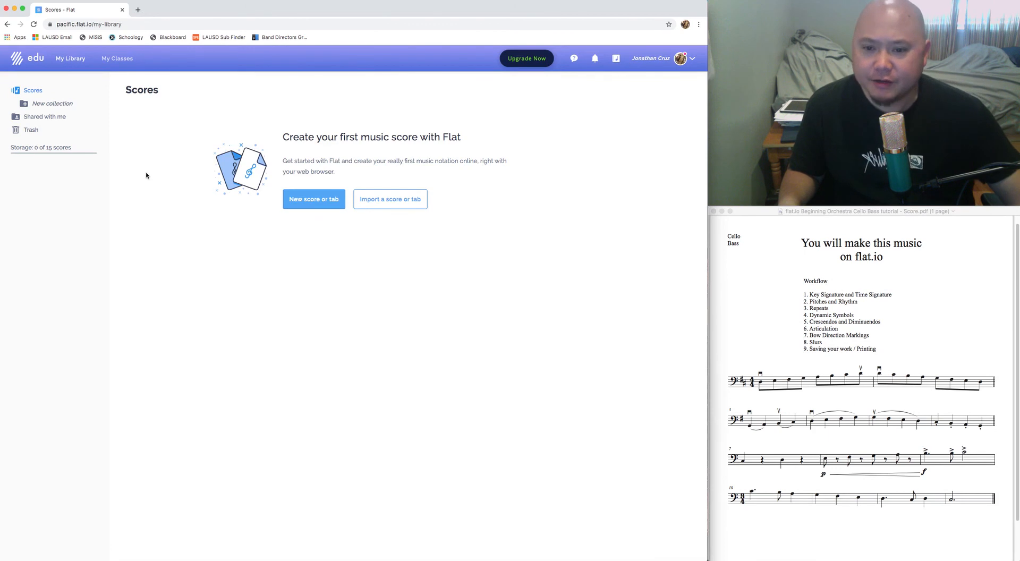
pyautogui.click(327, 199)
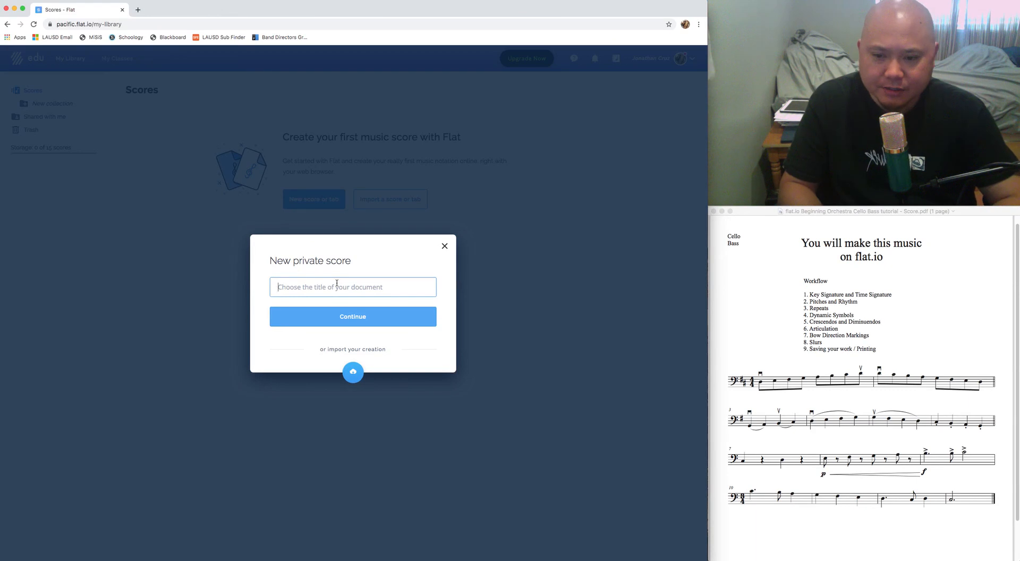
pyautogui.write('M')
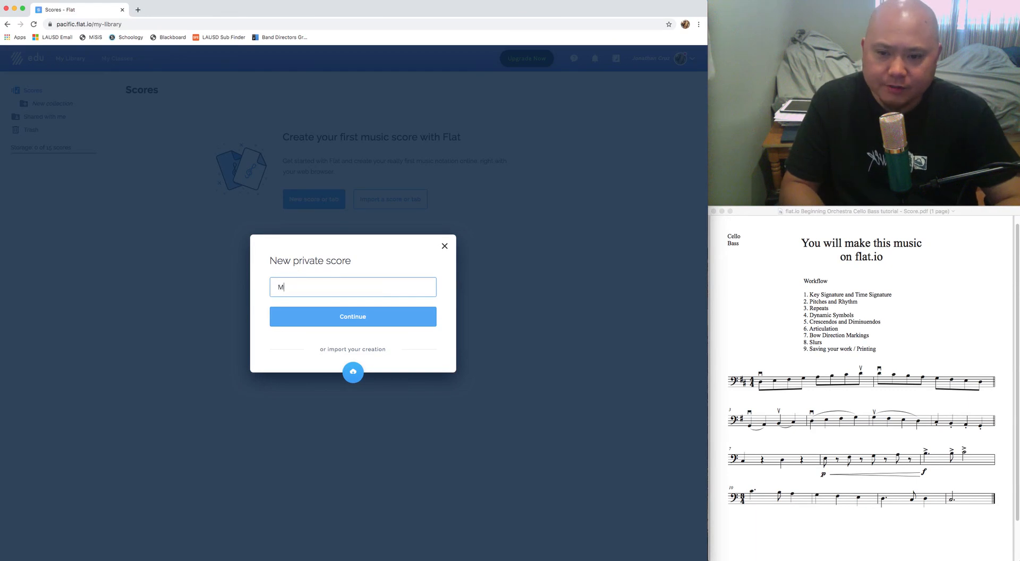
pyautogui.write('r. Cruz')
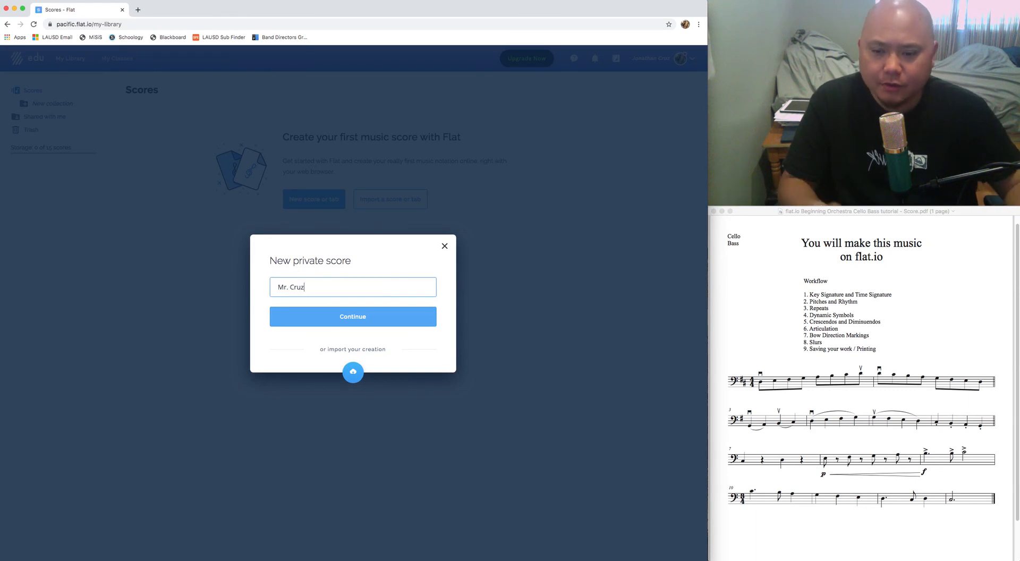
pyautogui.click(331, 316)
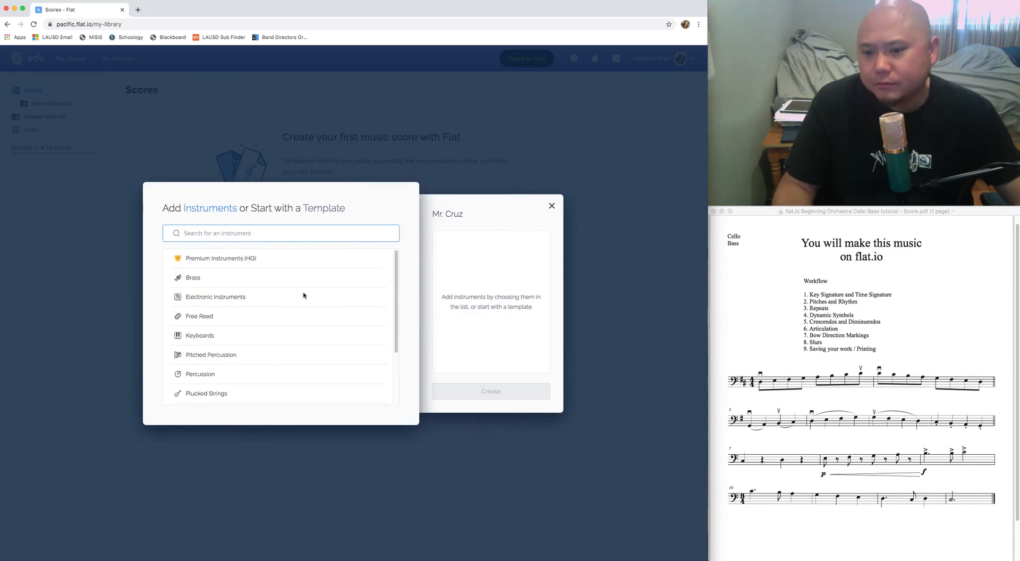
# Add a Cello from the Strings family to the new score's instrument list.
pyautogui.scroll(-2, 225, 354)
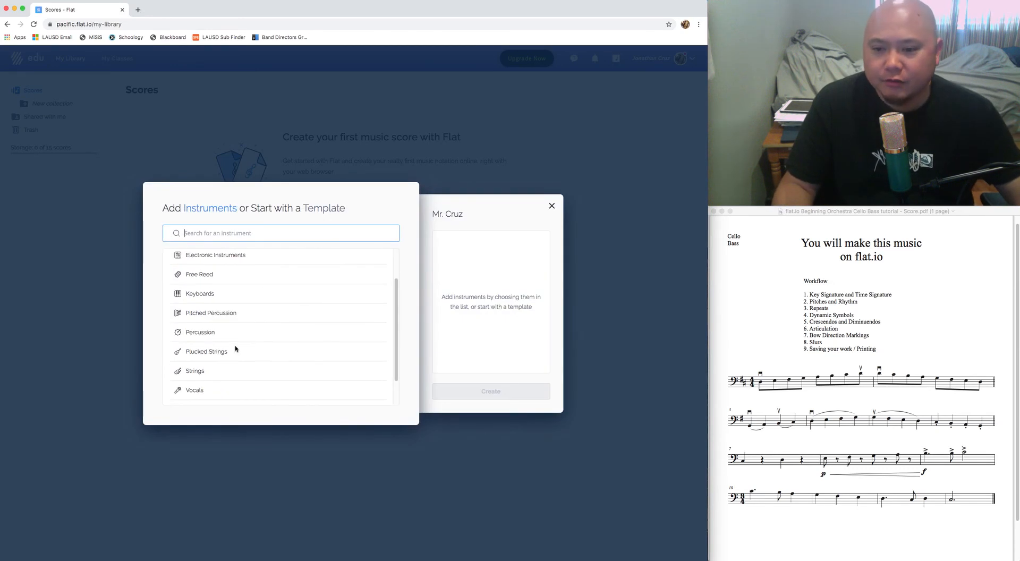
pyautogui.scroll(2, 239, 289)
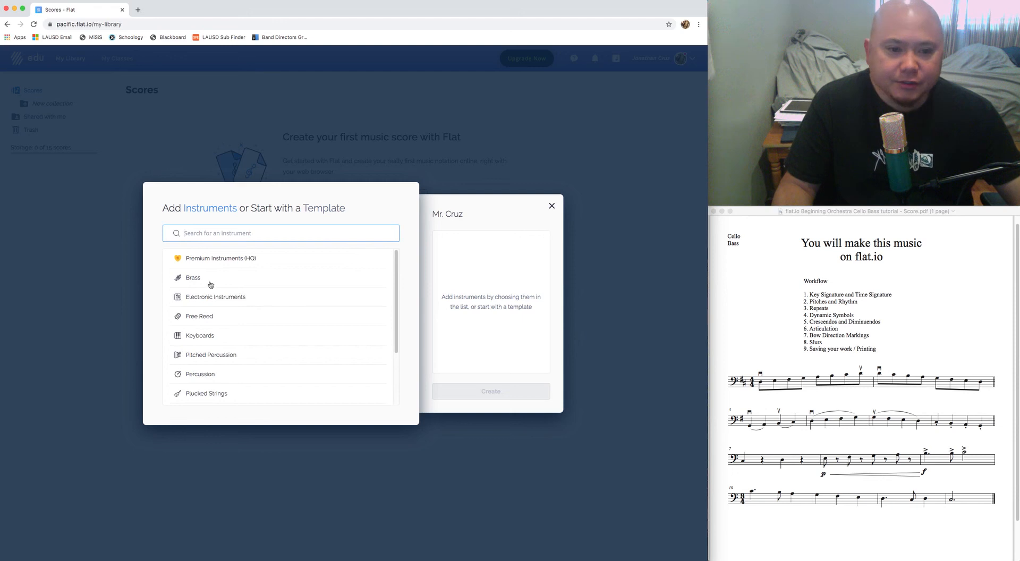
pyautogui.scroll(-3, 212, 316)
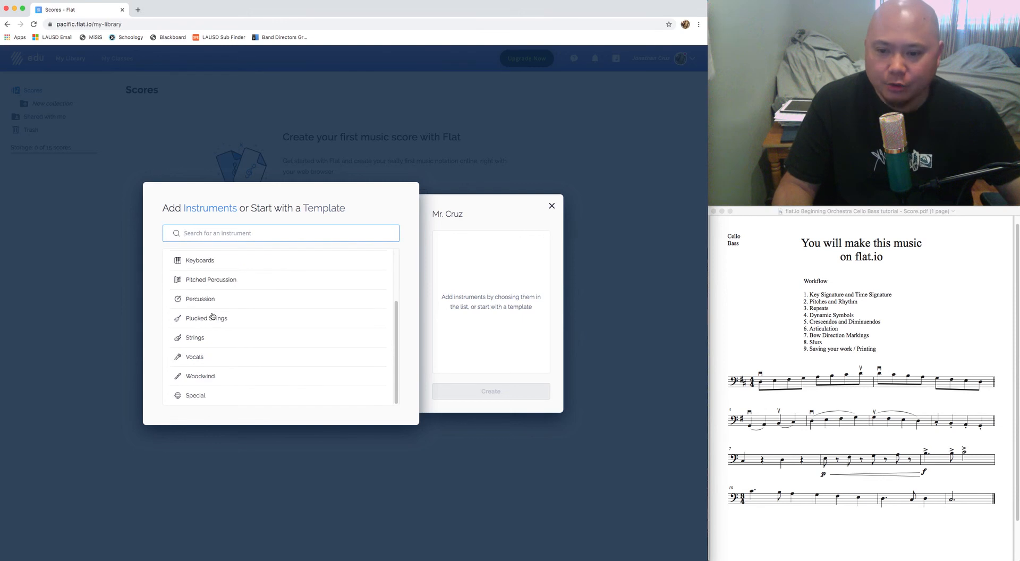
pyautogui.click(189, 340)
pyautogui.scroll(-2, 210, 375)
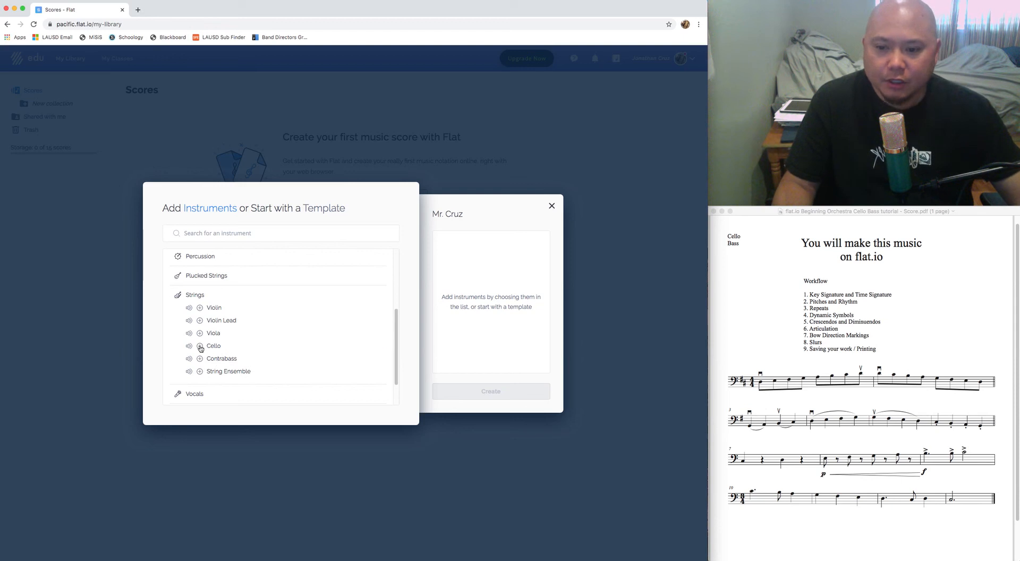
pyautogui.click(214, 347)
pyautogui.click(766, 367)
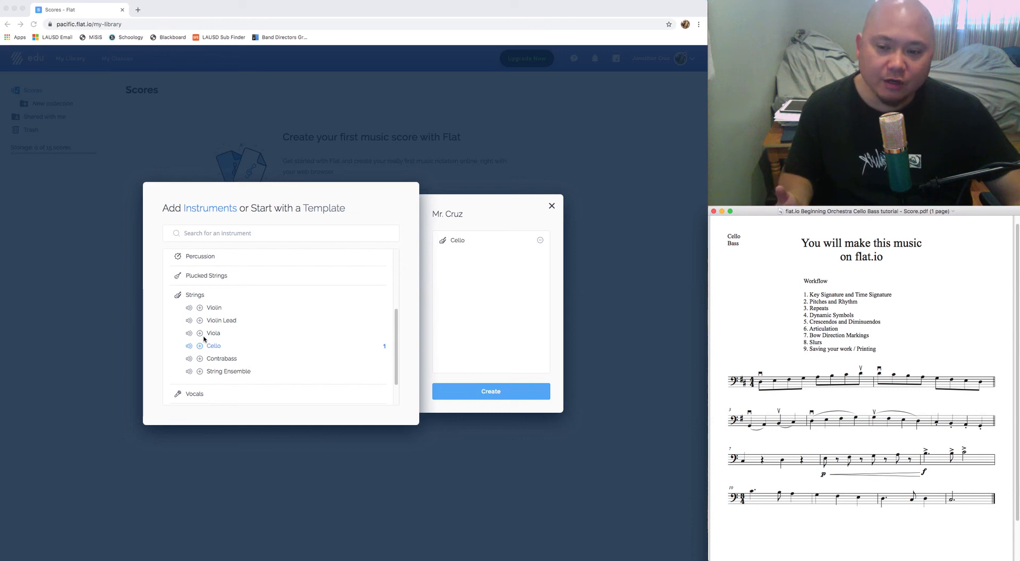
# Add Violin Lead, Violin and a second Violin Lead to the instrument list, and remove all three again.
pyautogui.click(199, 320)
pyautogui.click(200, 308)
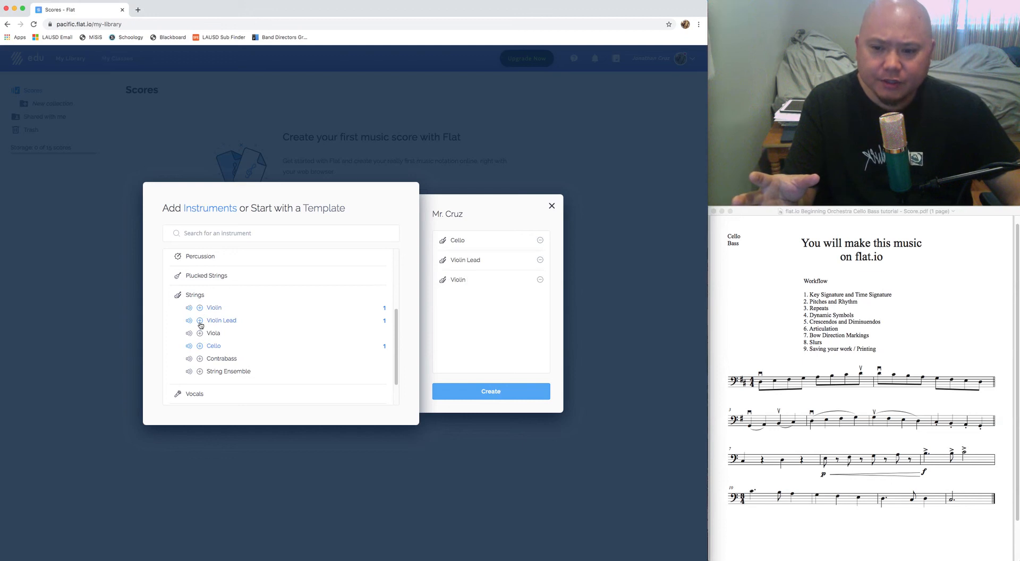
pyautogui.click(200, 321)
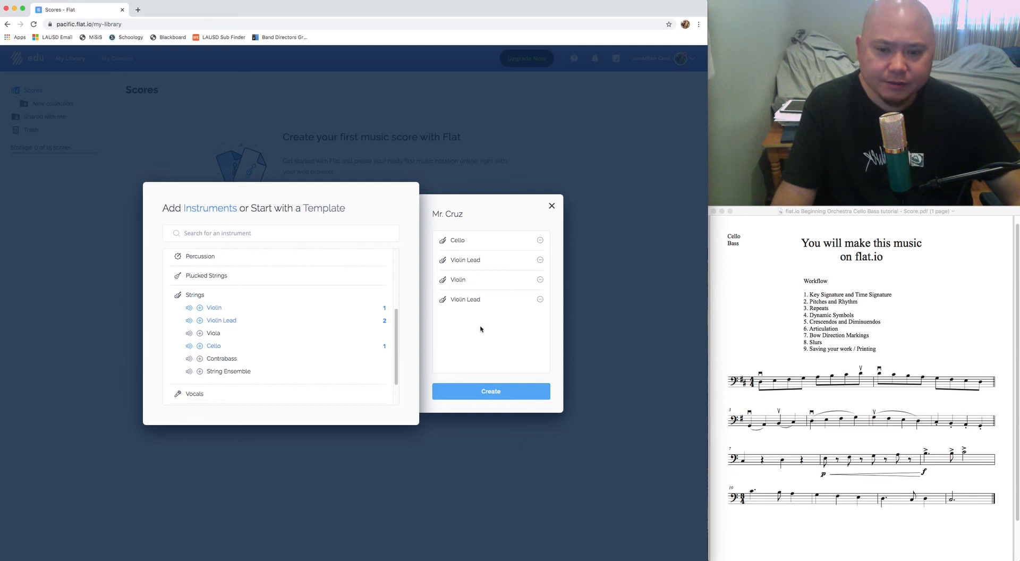
pyautogui.click(541, 261)
pyautogui.click(540, 261)
pyautogui.click(540, 261)
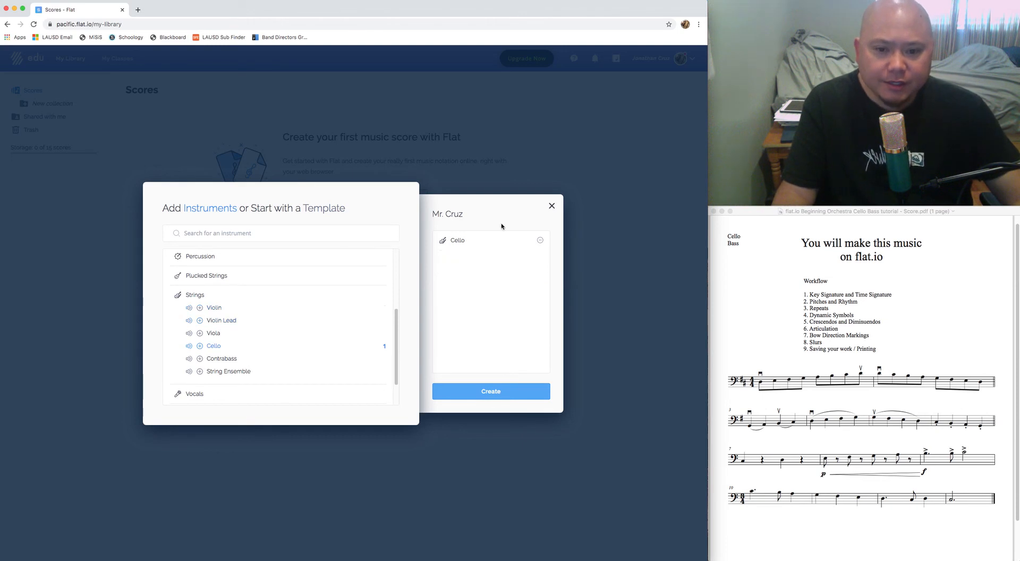
# Create the score with the Cello as its only instrument.
pyautogui.click(491, 392)
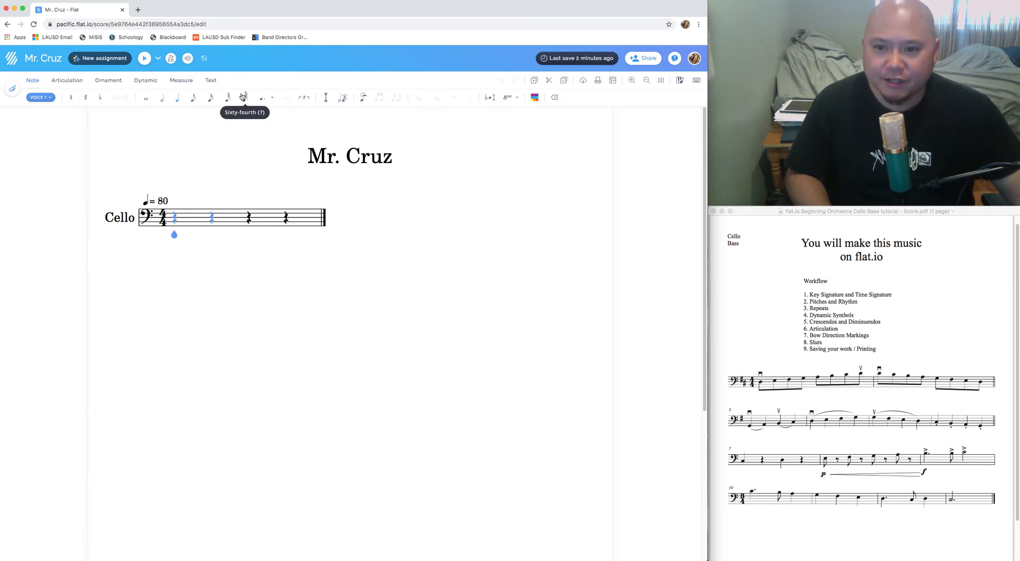
# Examine the notation tools for notes, articulations, ornaments, dynamics and measures, including the key signature and rehearsal mark options.
pyautogui.moveTo(264, 100)
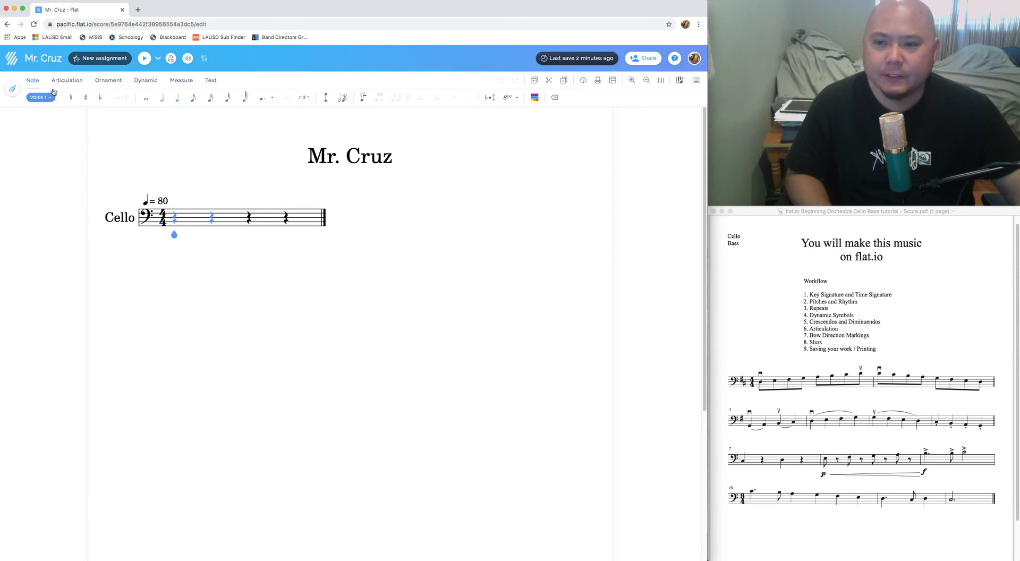
pyautogui.click(73, 81)
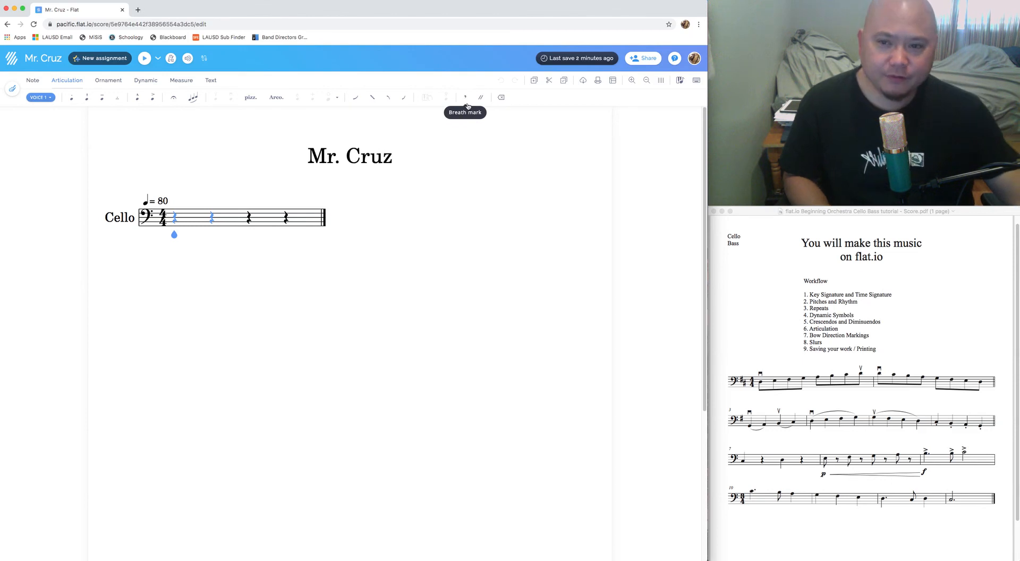
pyautogui.click(105, 80)
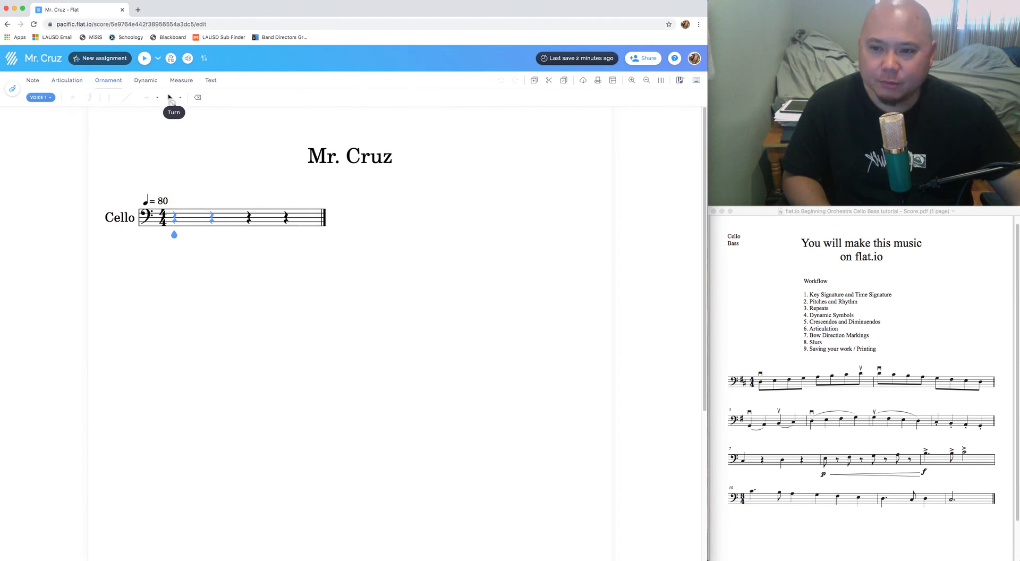
pyautogui.click(146, 81)
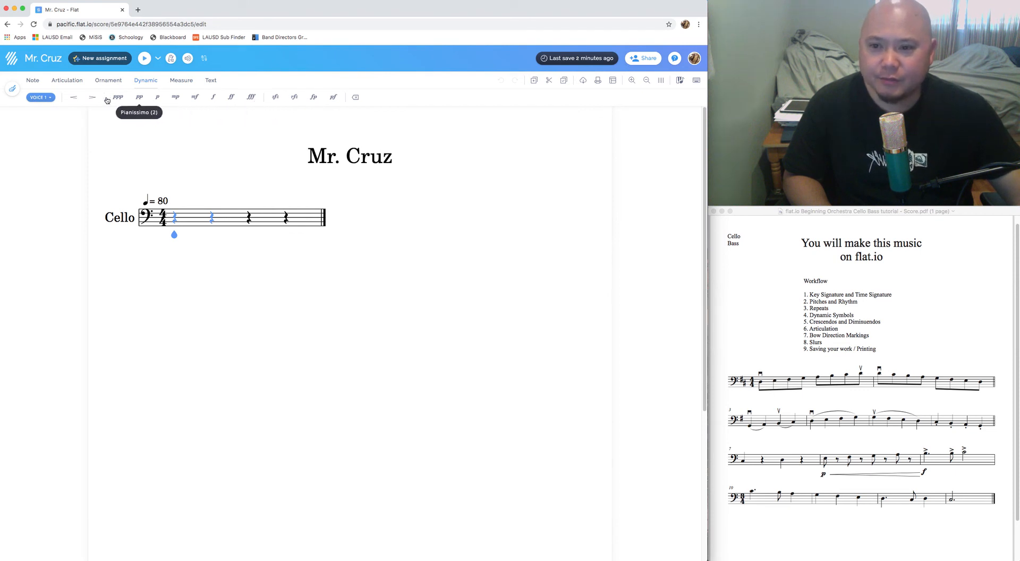
pyautogui.click(176, 81)
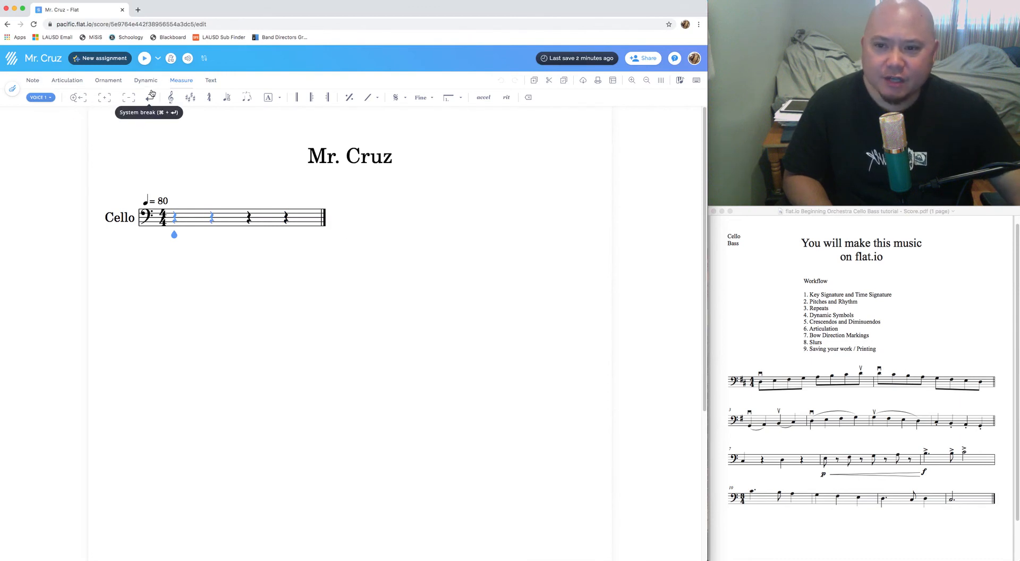
pyautogui.click(806, 394)
pyautogui.click(904, 379)
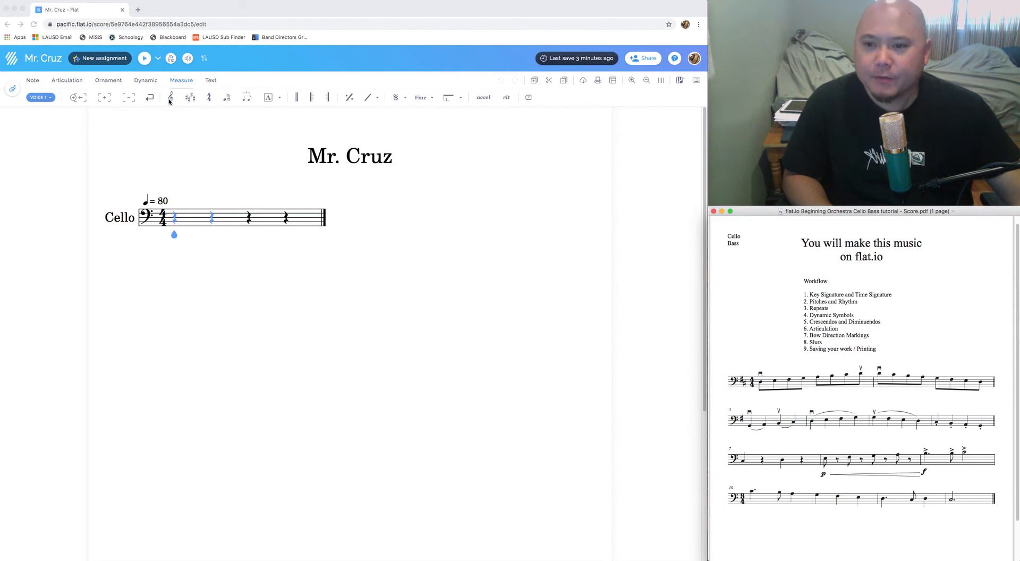
pyautogui.click(165, 115)
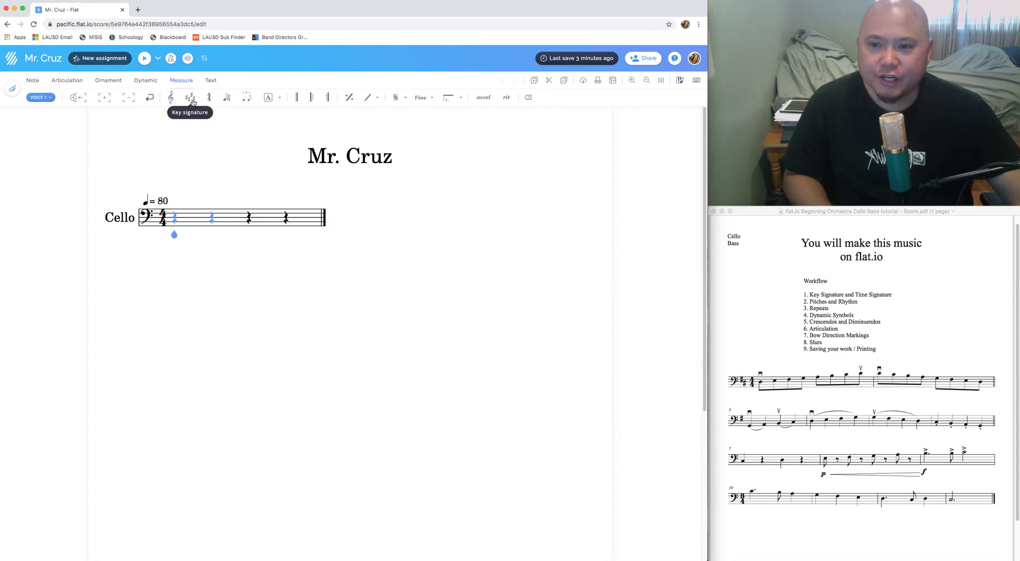
pyautogui.click(273, 101)
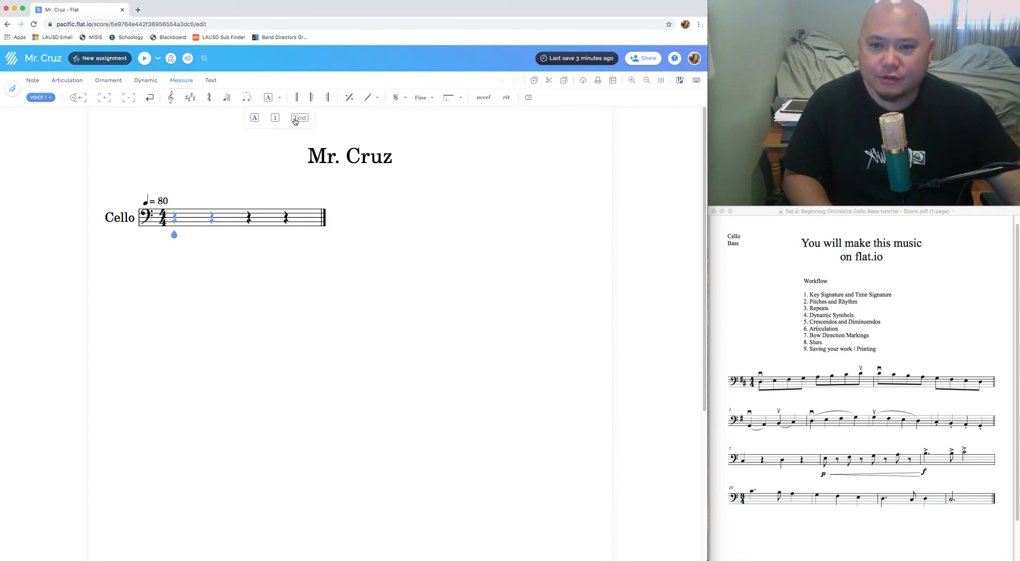
# Try a left repeat barline on the Cello's first measure and remove it again.
pyautogui.click(312, 97)
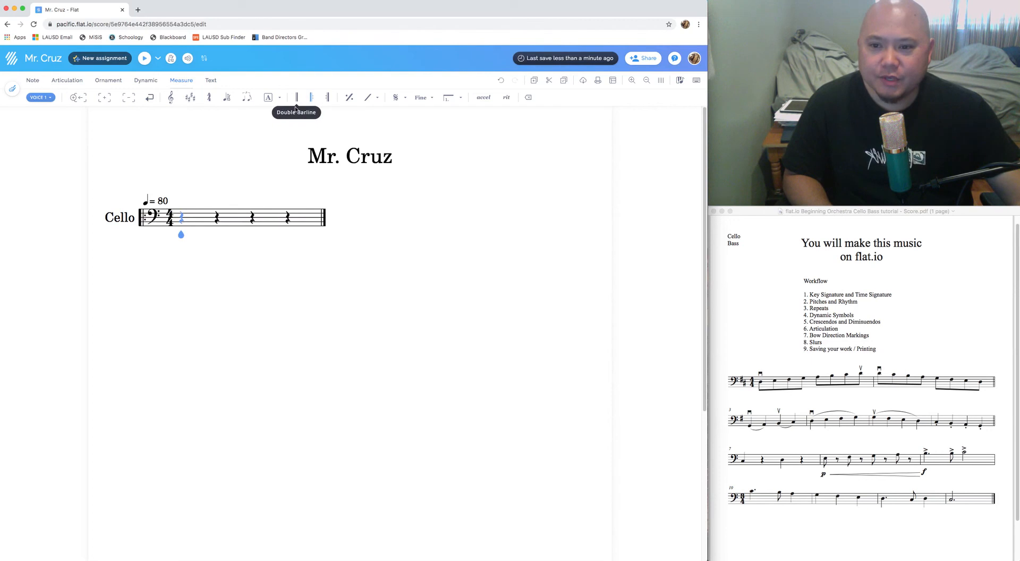
pyautogui.click(312, 100)
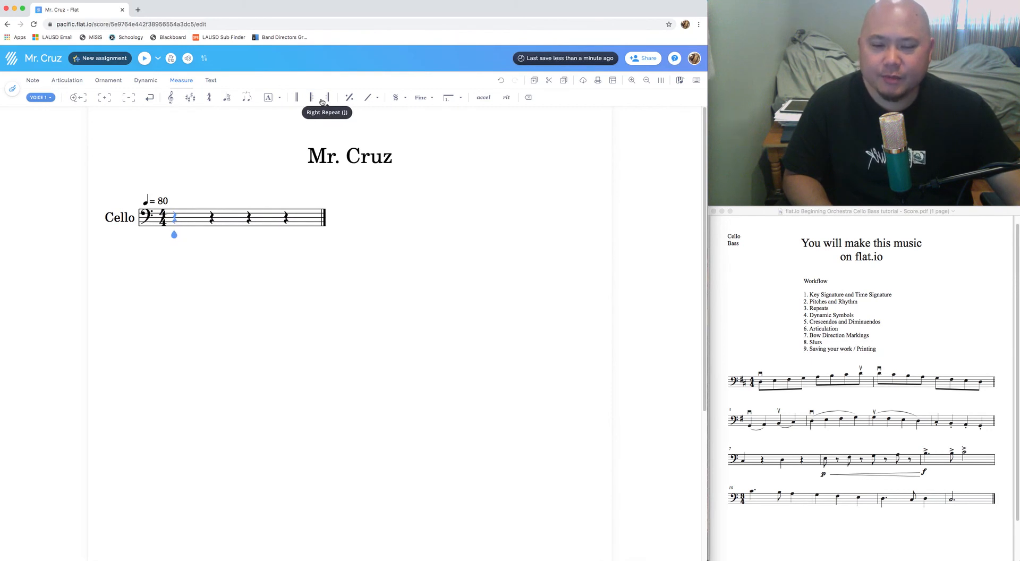
# Examine the segno and coda, Fine, and repeat ending options for measures, as well as the text tools.
pyautogui.click(403, 99)
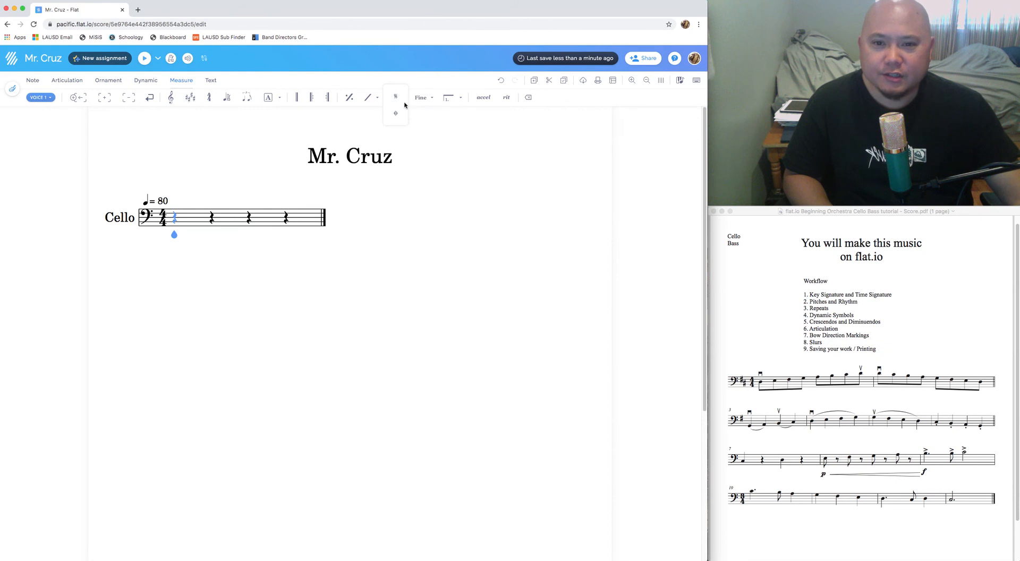
pyautogui.click(430, 100)
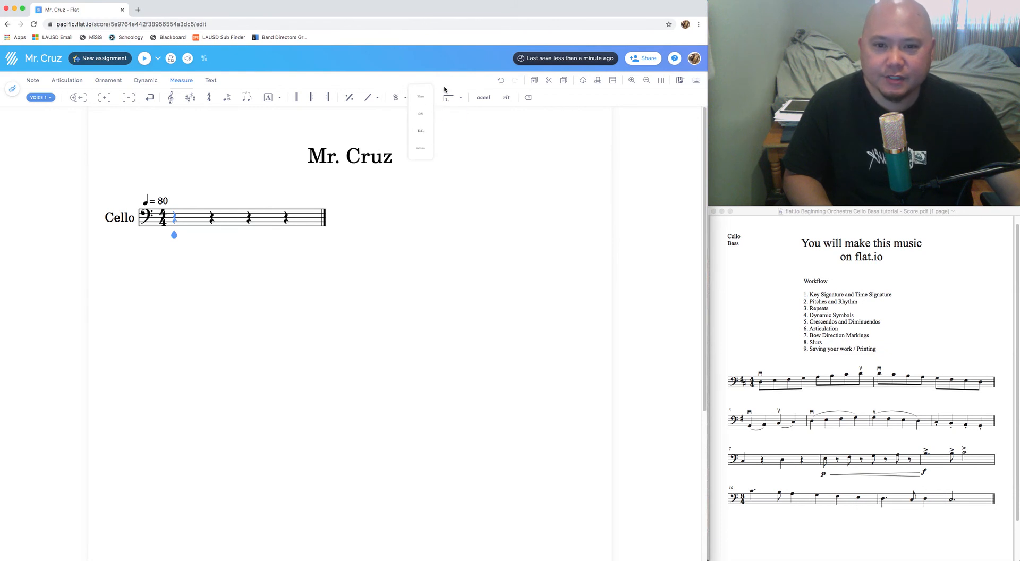
pyautogui.click(448, 97)
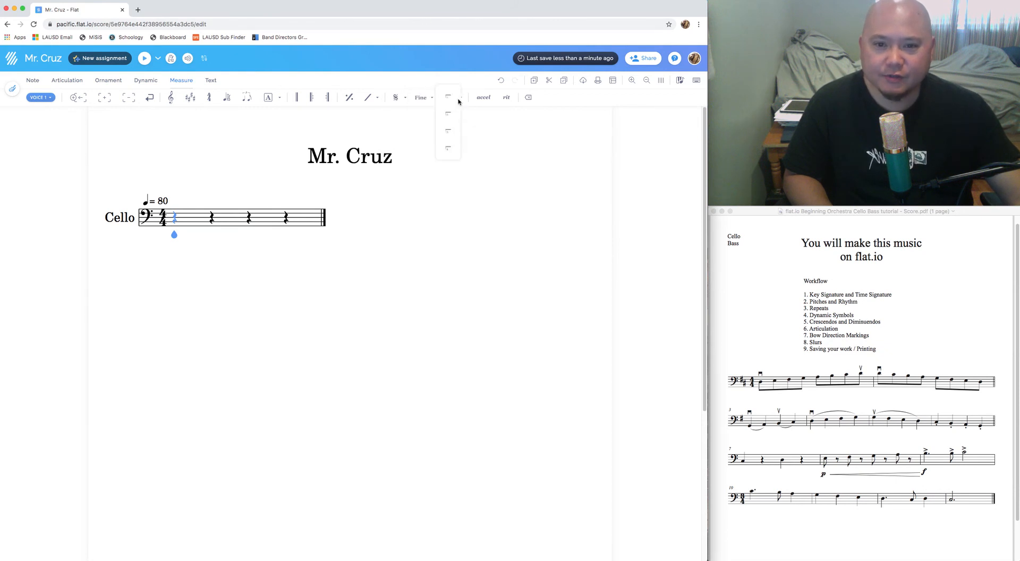
pyautogui.click(555, 137)
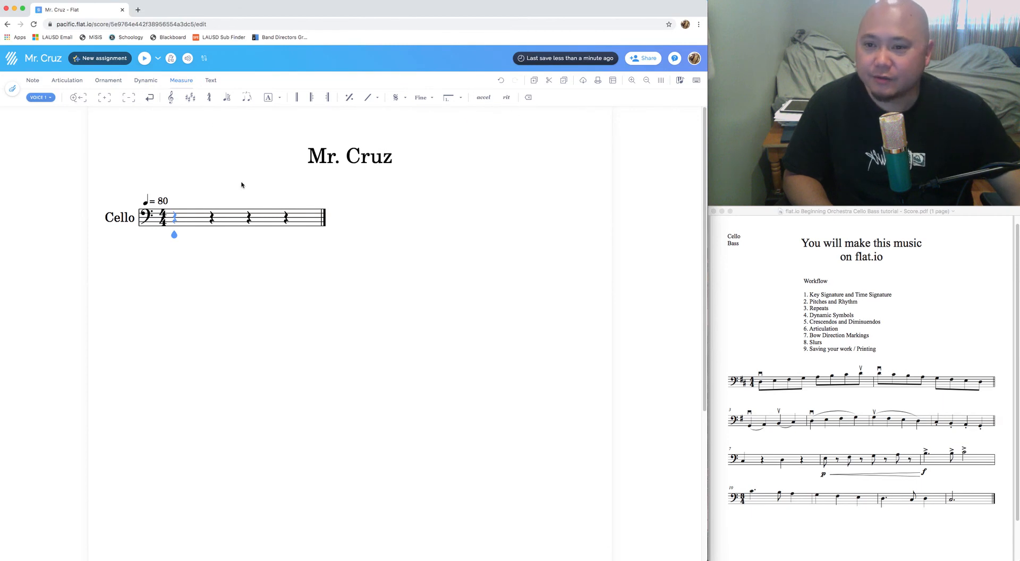
pyautogui.click(211, 79)
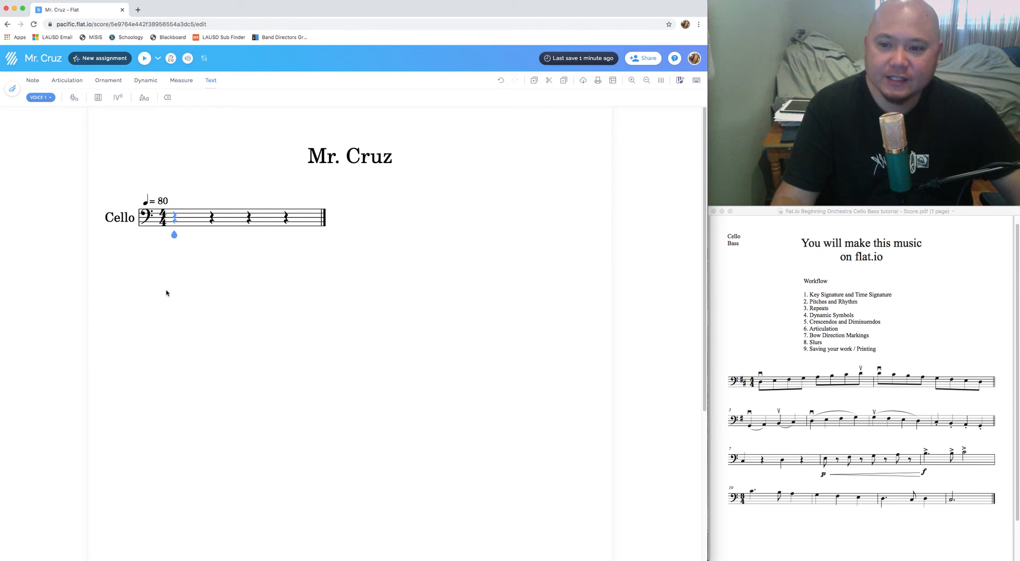
pyautogui.hotkey('shift', 'Right')
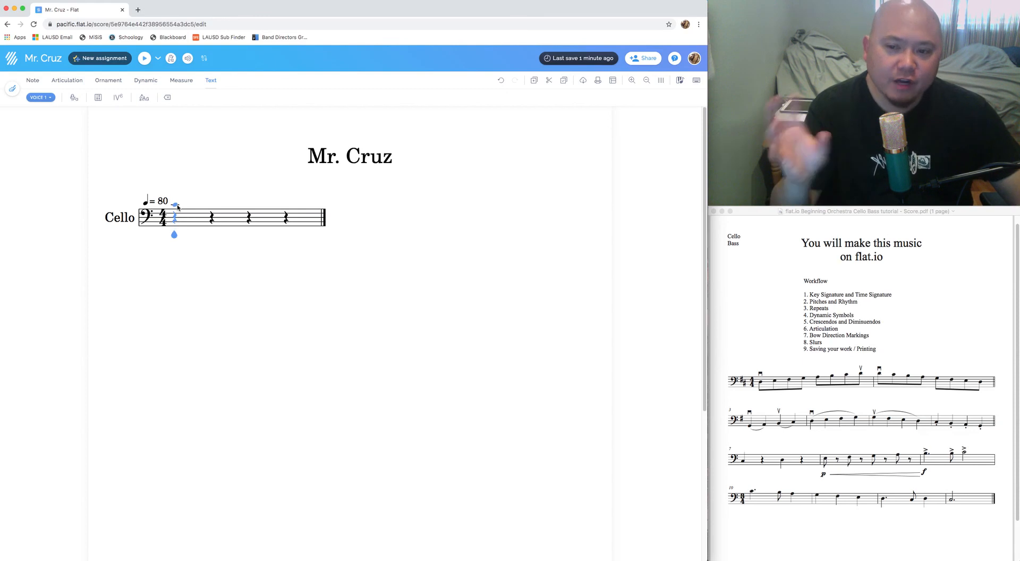
pyautogui.click(287, 217)
pyautogui.click(180, 230)
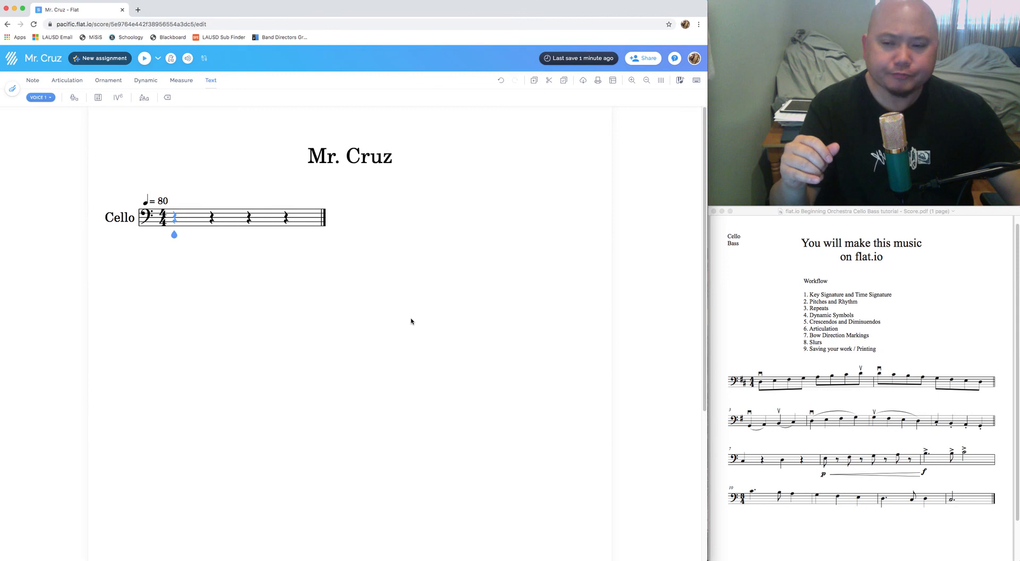
# Switch to the example score PDF and read its Workflow list, from Key Signature and Time Signature through Saving your work / Printing.
pyautogui.click(742, 343)
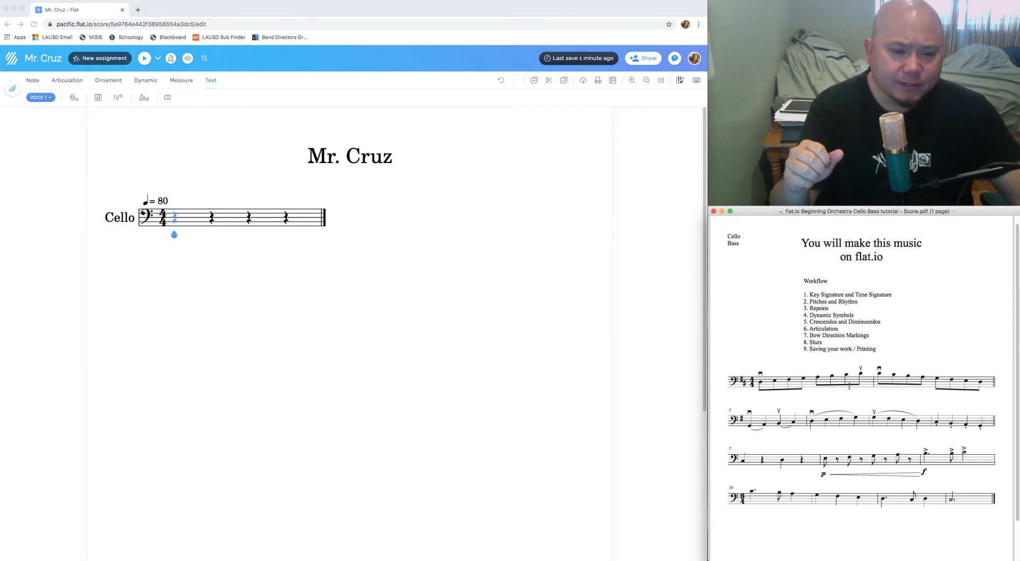
pyautogui.moveTo(806, 280); pyautogui.dragTo(830, 283)
pyautogui.click(832, 283)
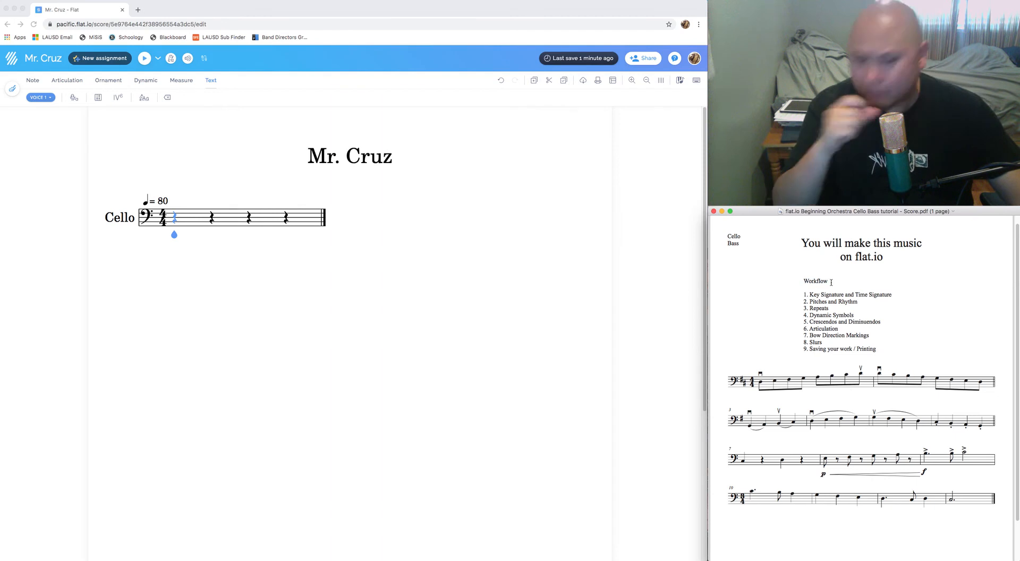
pyautogui.moveTo(806, 282); pyautogui.dragTo(843, 282)
pyautogui.click(844, 281)
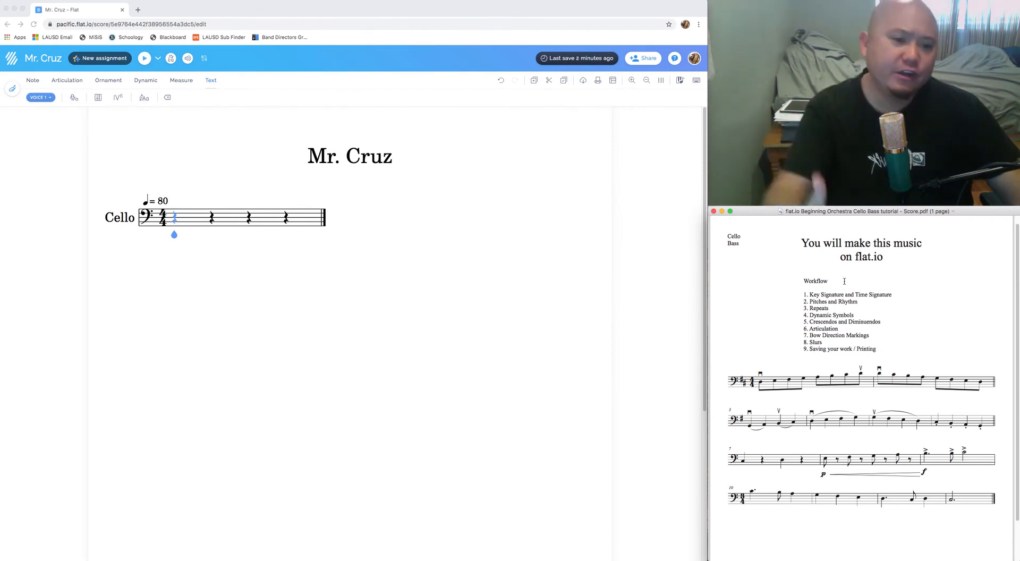
pyautogui.moveTo(804, 294)
pyautogui.mouseDown()
pyautogui.moveTo(845, 299)
pyautogui.moveTo(881, 322)
pyautogui.mouseUp()
pyautogui.click(878, 336)
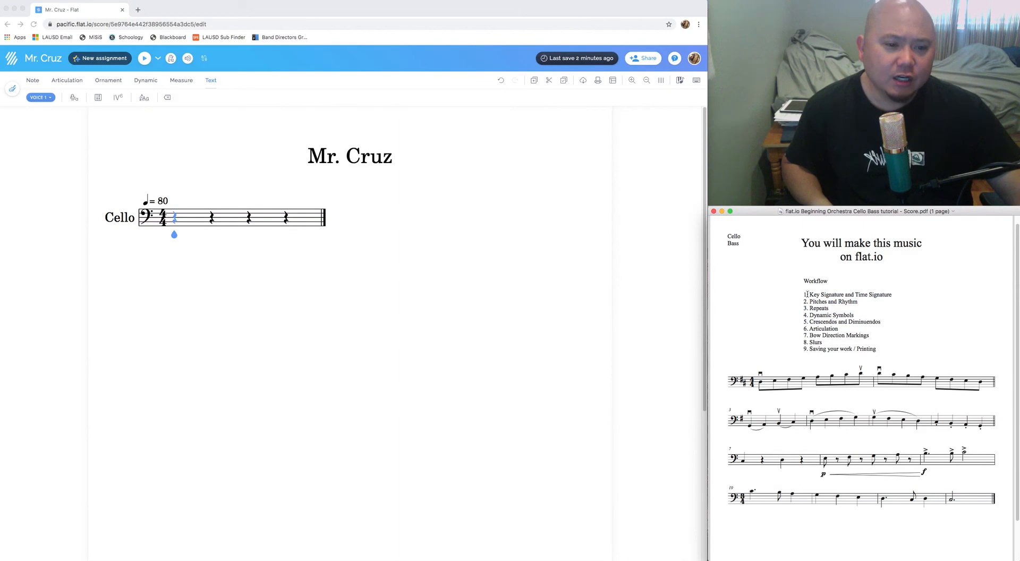
pyautogui.moveTo(807, 295); pyautogui.dragTo(852, 293)
pyautogui.click(868, 302)
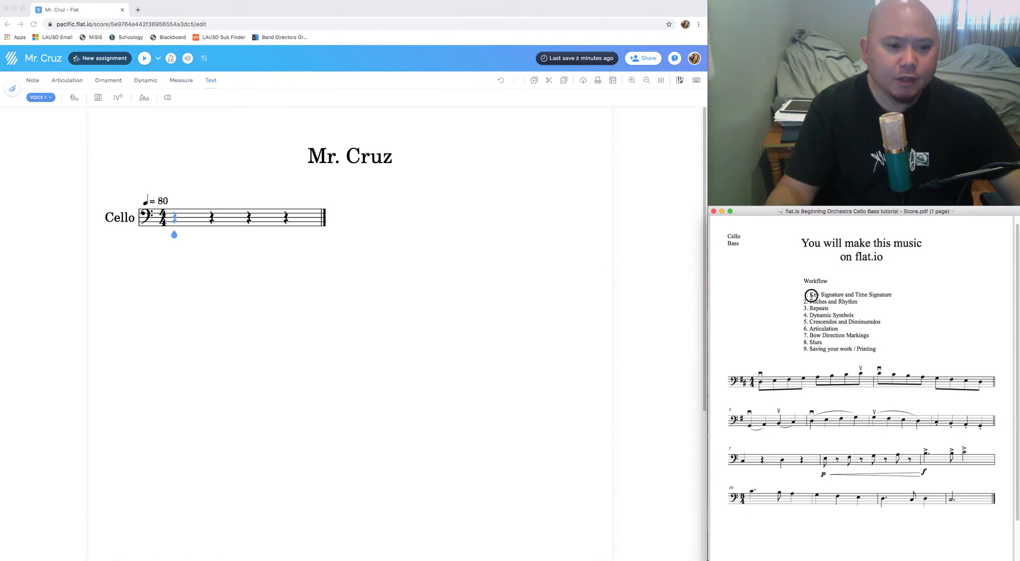
pyautogui.moveTo(809, 295); pyautogui.dragTo(852, 308)
pyautogui.click(857, 317)
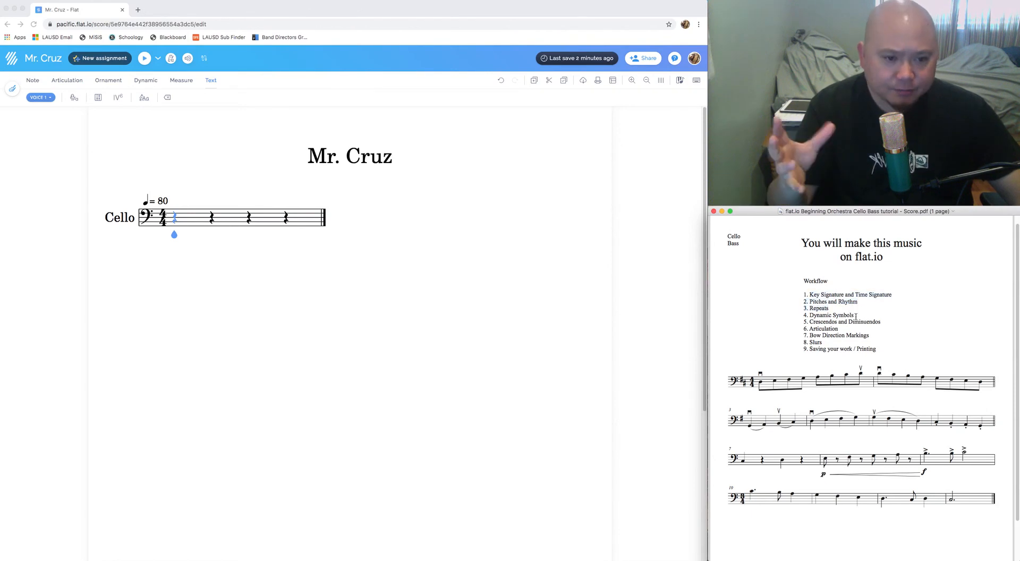
pyautogui.moveTo(809, 295); pyautogui.dragTo(846, 295)
pyautogui.click(835, 307)
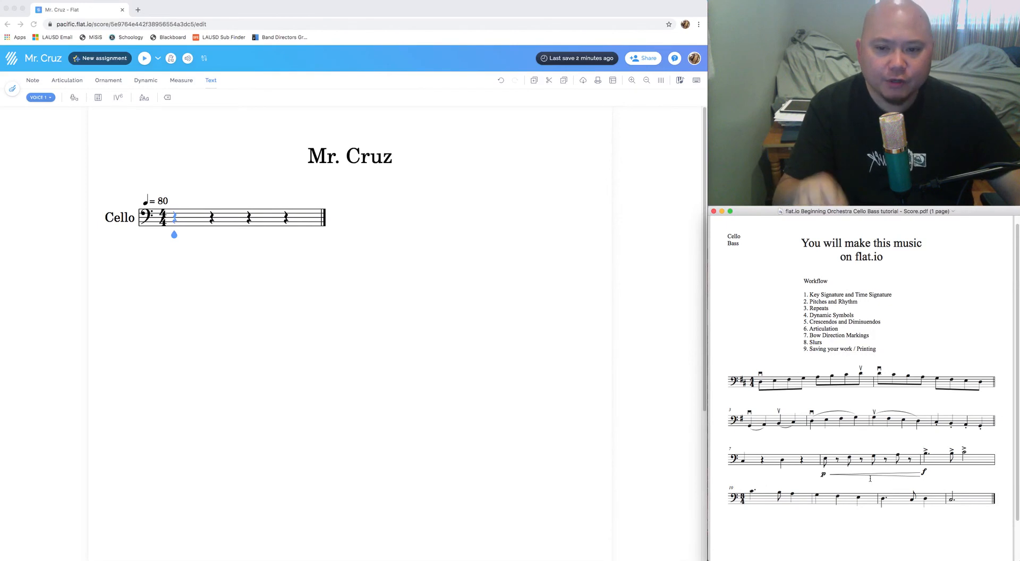
# Examine the four example staves and compare the first staff's key and time signatures with the Cello staff in Flat.
pyautogui.moveTo(725, 388); pyautogui.dragTo(941, 496)
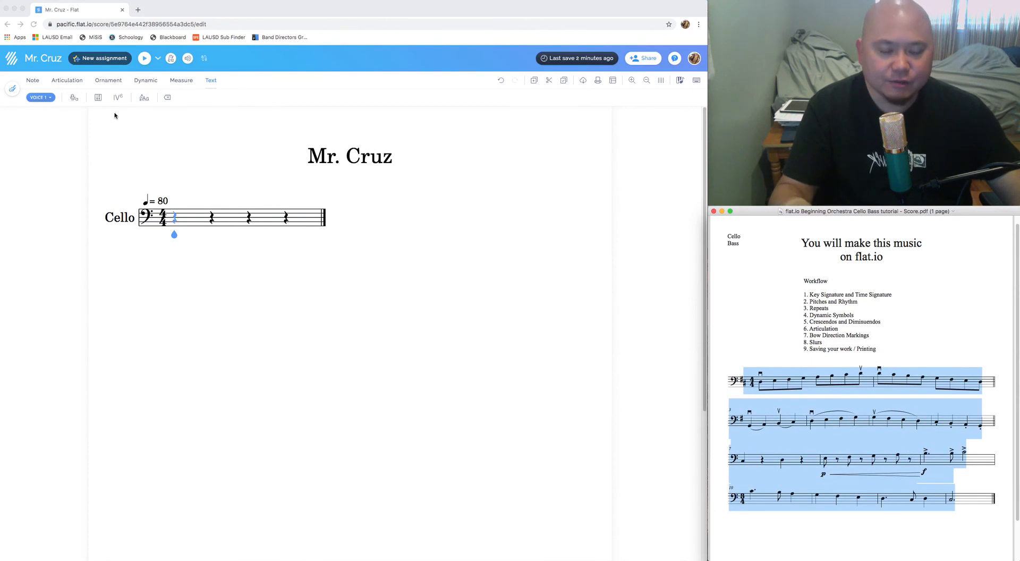
pyautogui.click(828, 447)
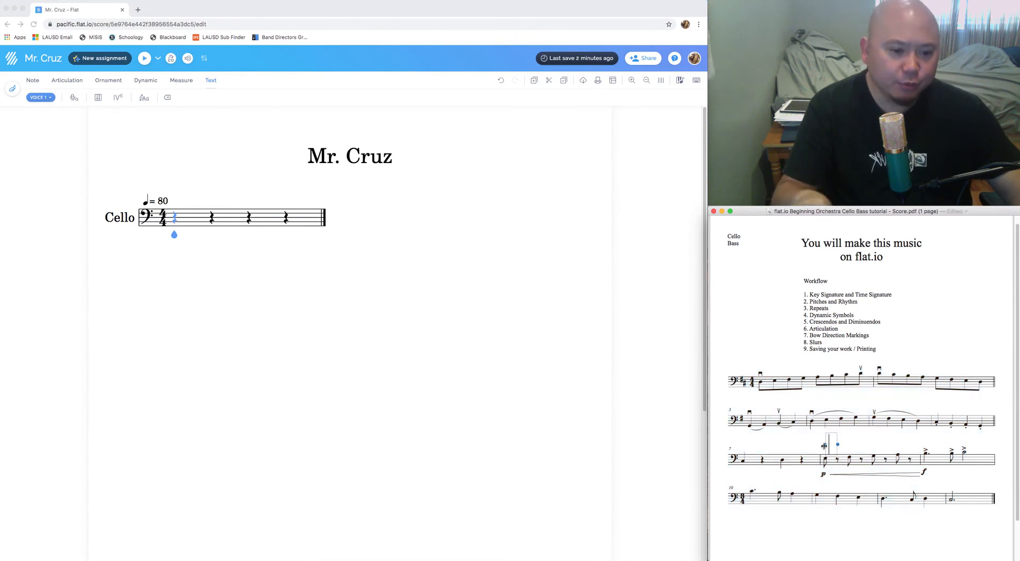
pyautogui.click(807, 363)
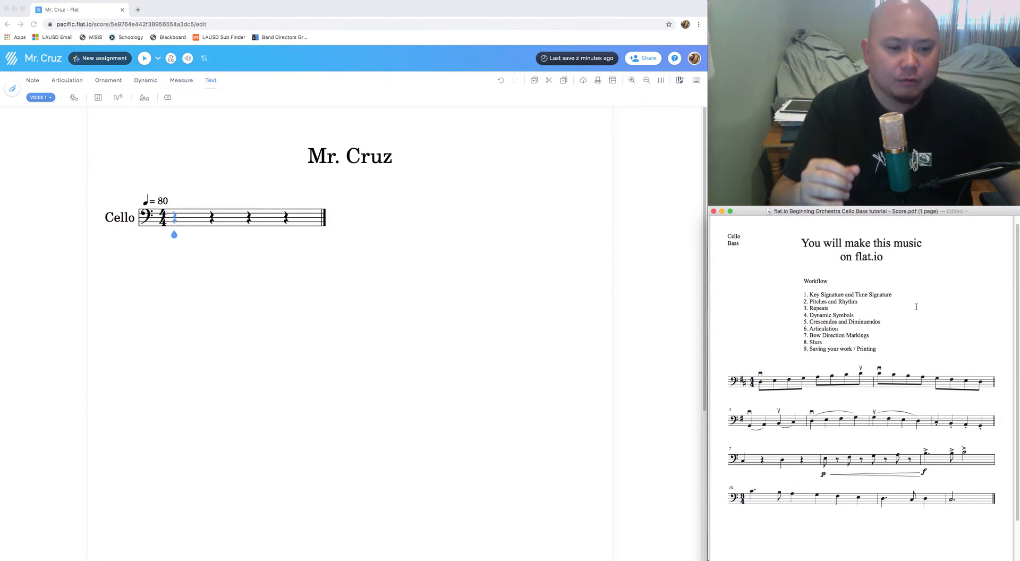
pyautogui.click(433, 334)
pyautogui.click(808, 280)
pyautogui.moveTo(810, 295); pyautogui.dragTo(875, 295)
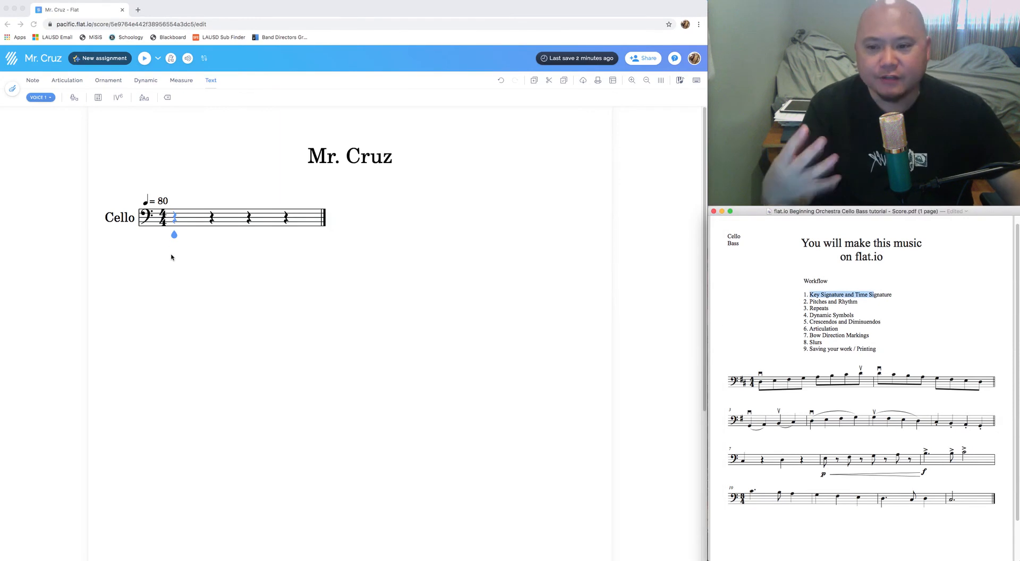
pyautogui.click(156, 238)
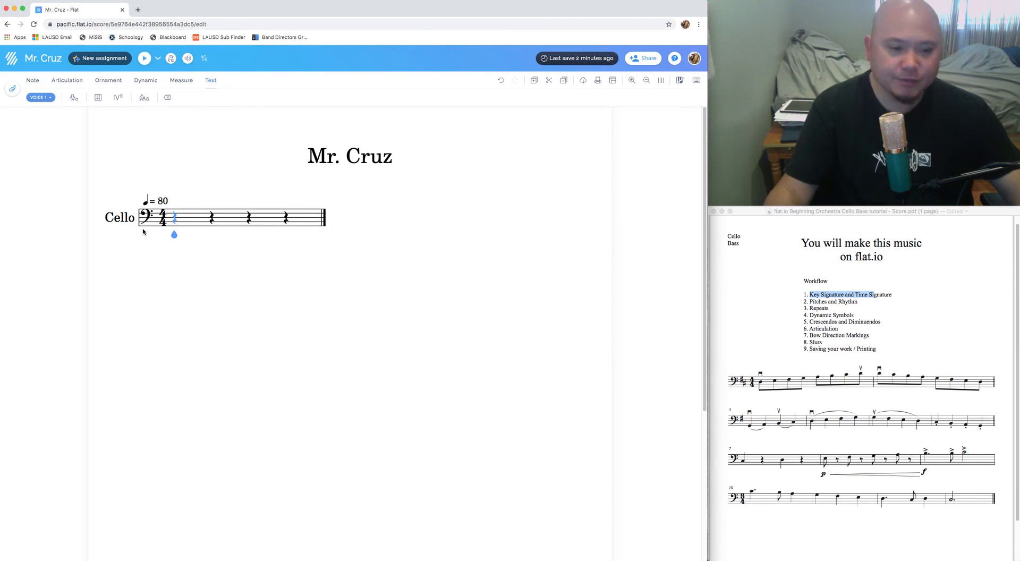
pyautogui.click(856, 299)
pyautogui.click(869, 295)
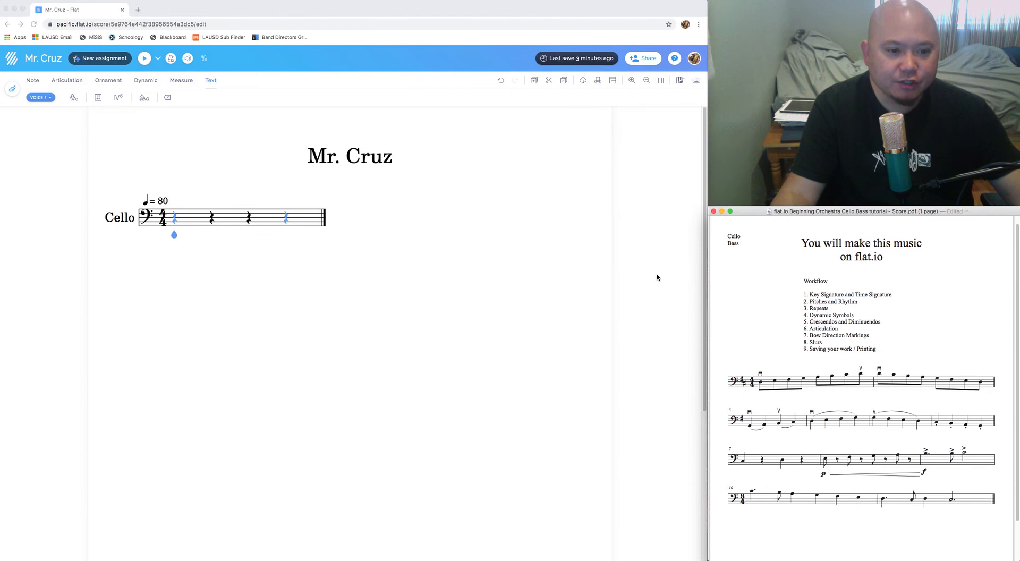
pyautogui.click(133, 262)
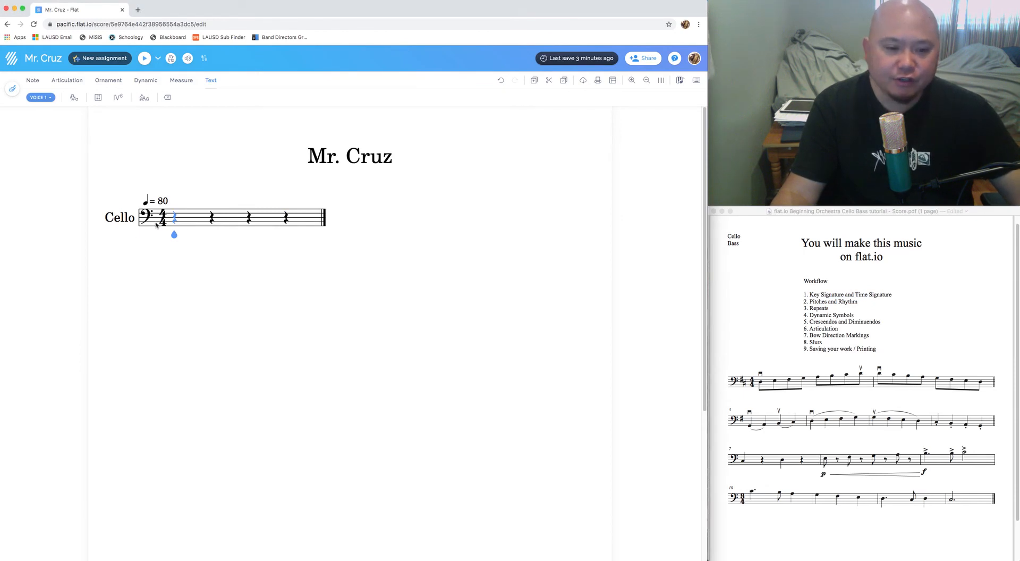
pyautogui.hotkey('shift', 'Right')
pyautogui.click(744, 381)
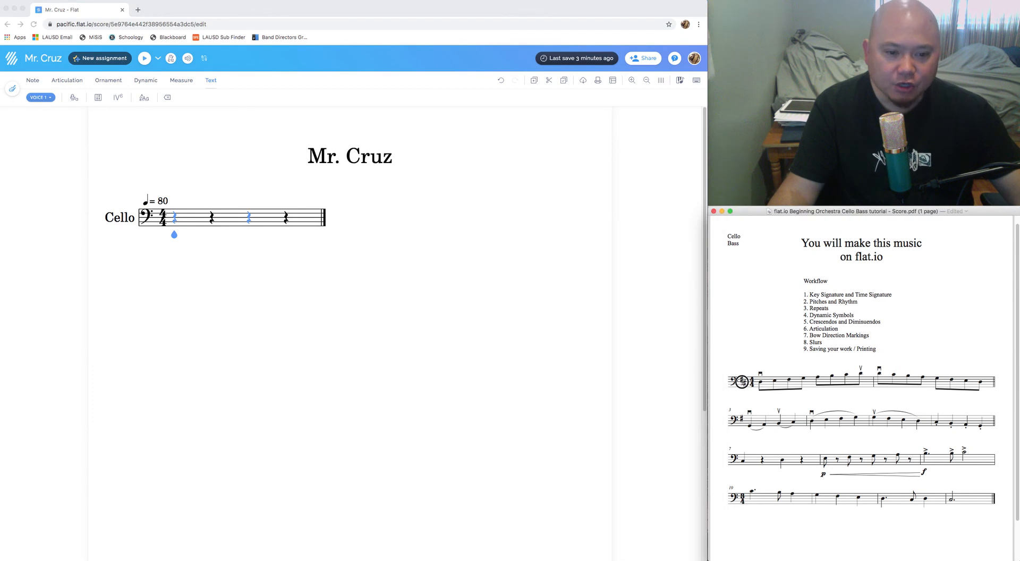
# Choose the 4/4 time signature for the Cello staff and set its key signature to two sharps.
pyautogui.click(154, 230)
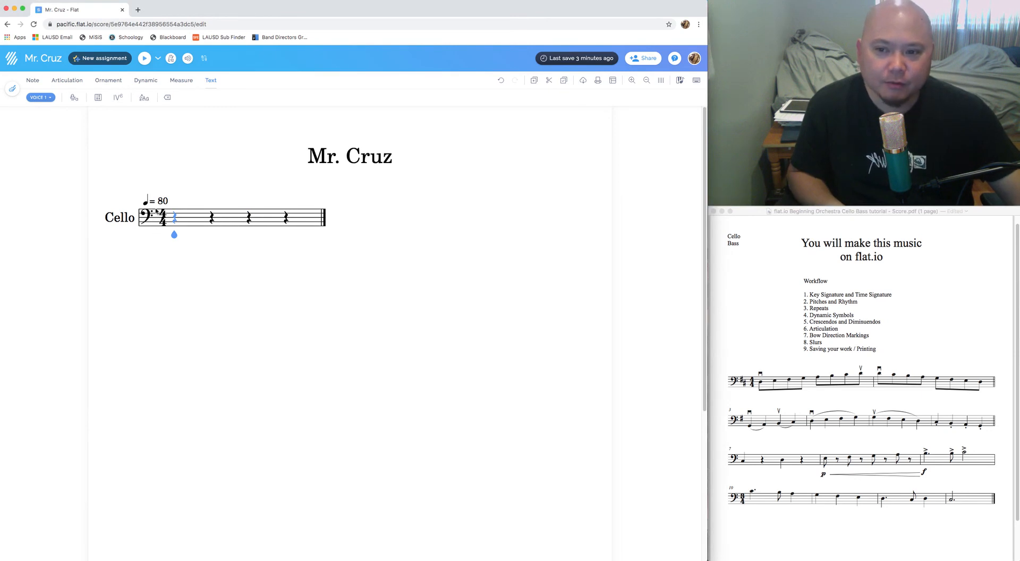
pyautogui.click(160, 213)
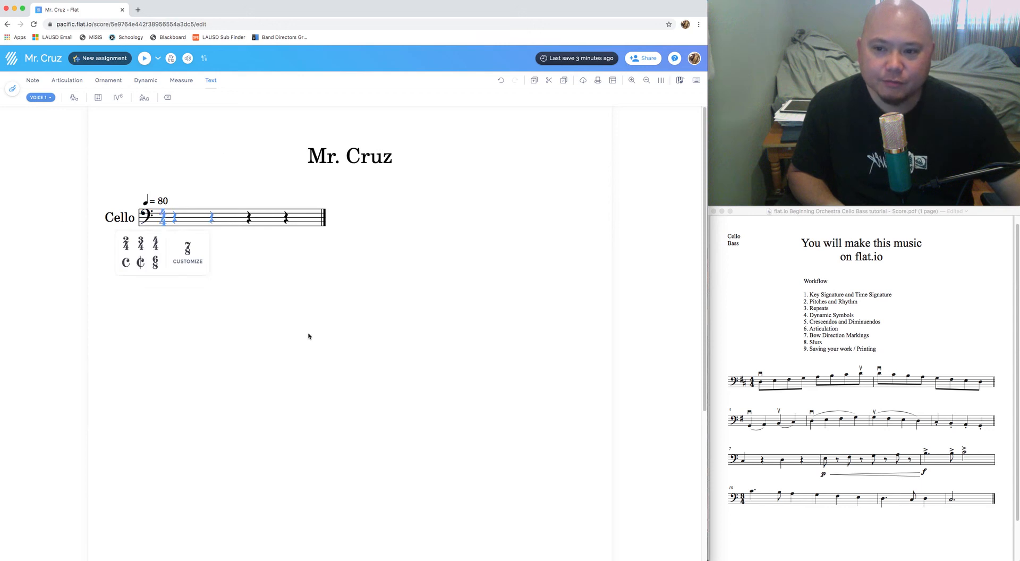
pyautogui.click(155, 243)
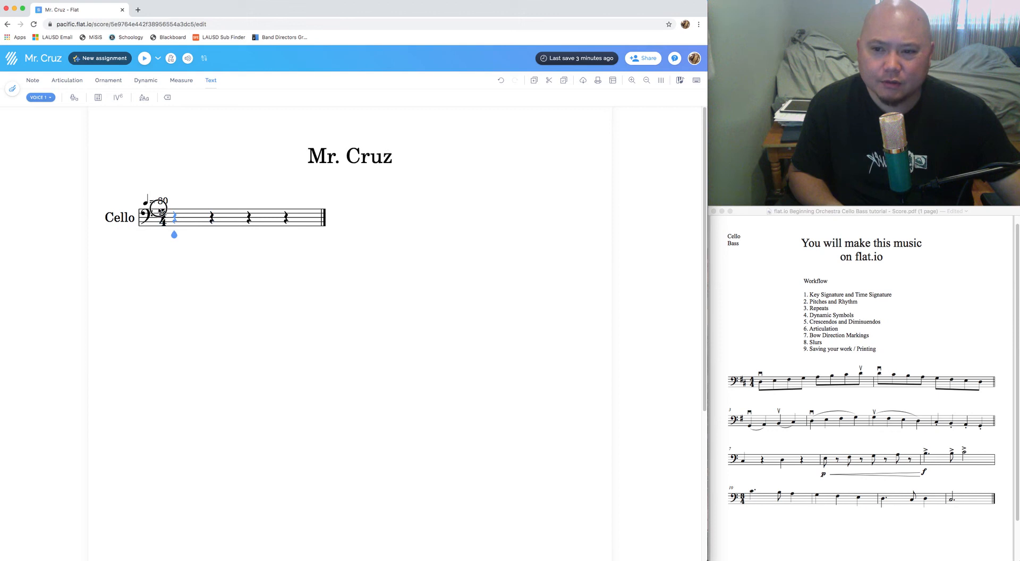
pyautogui.click(156, 213)
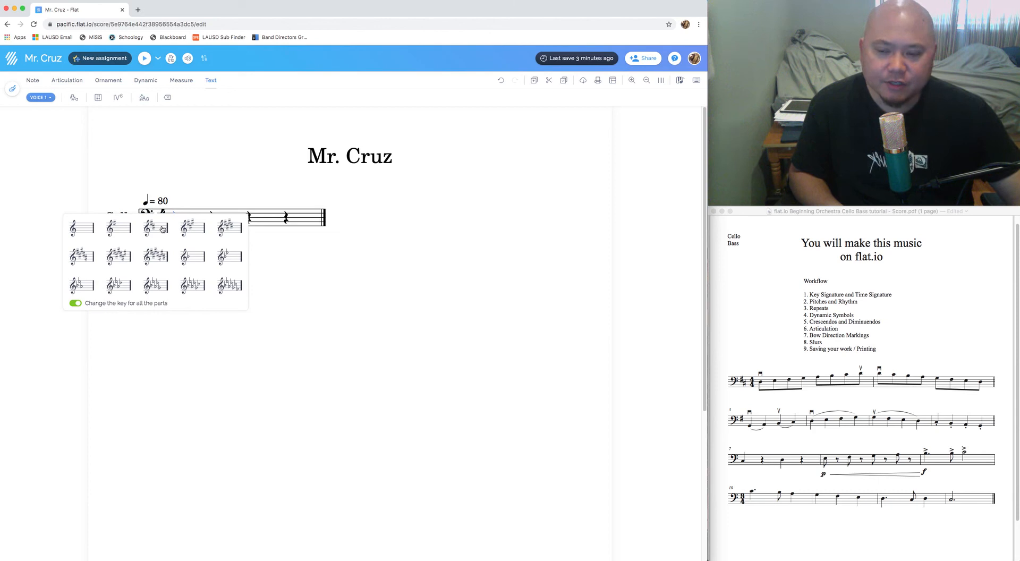
pyautogui.click(158, 233)
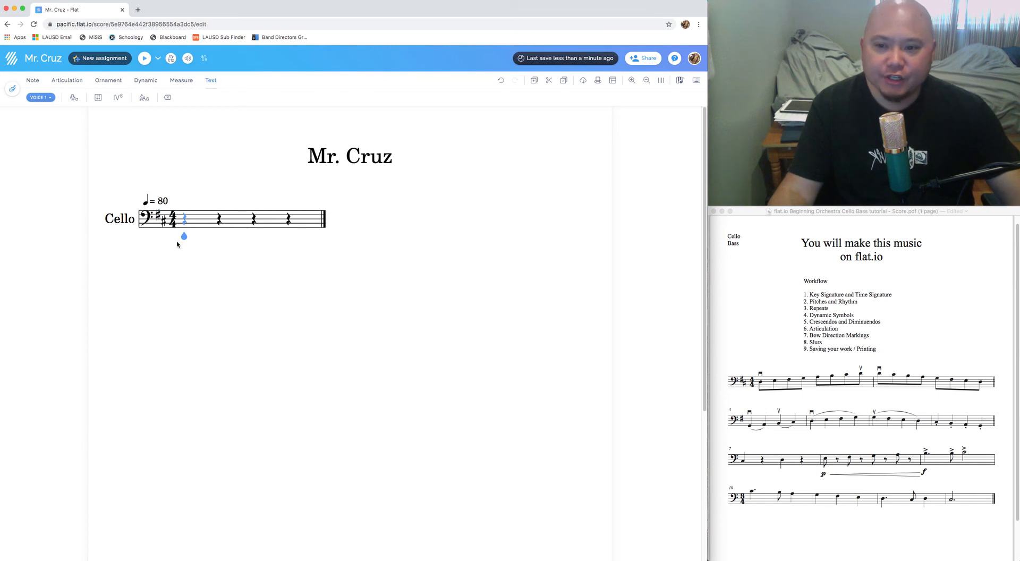
# Try a key signature of two flats using the measure tools, and set it back to two sharps.
pyautogui.click(176, 79)
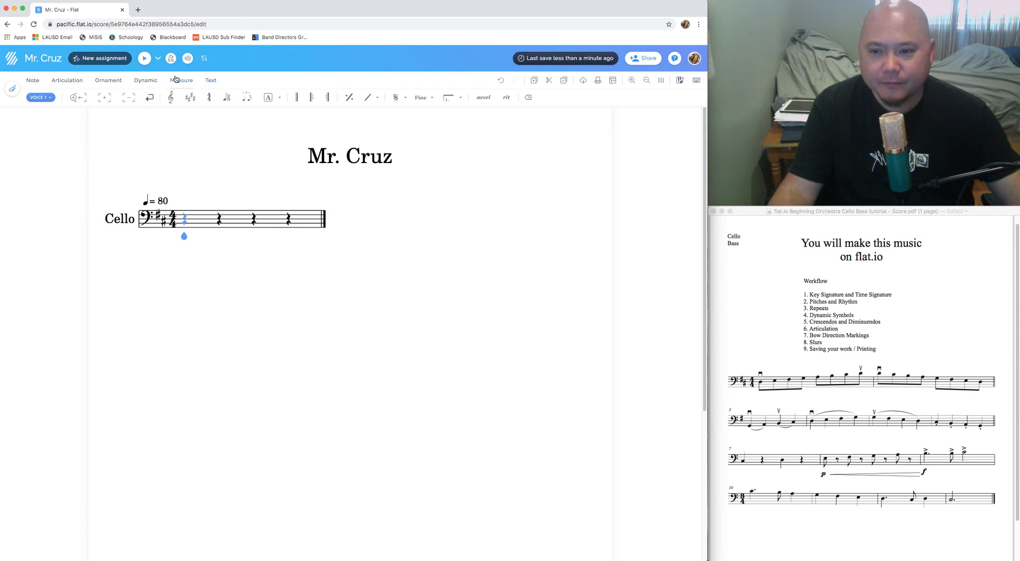
pyautogui.click(191, 99)
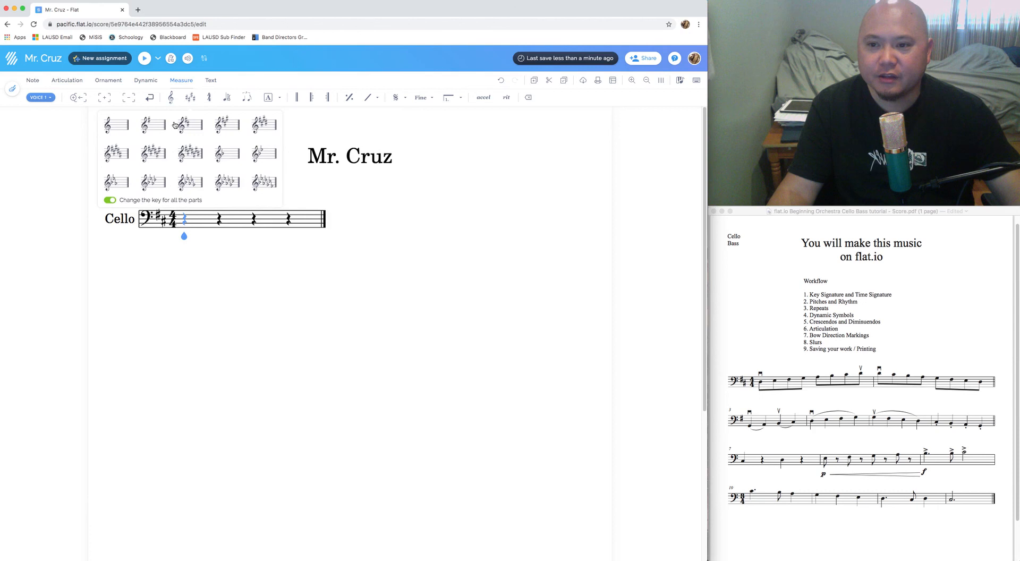
pyautogui.click(264, 160)
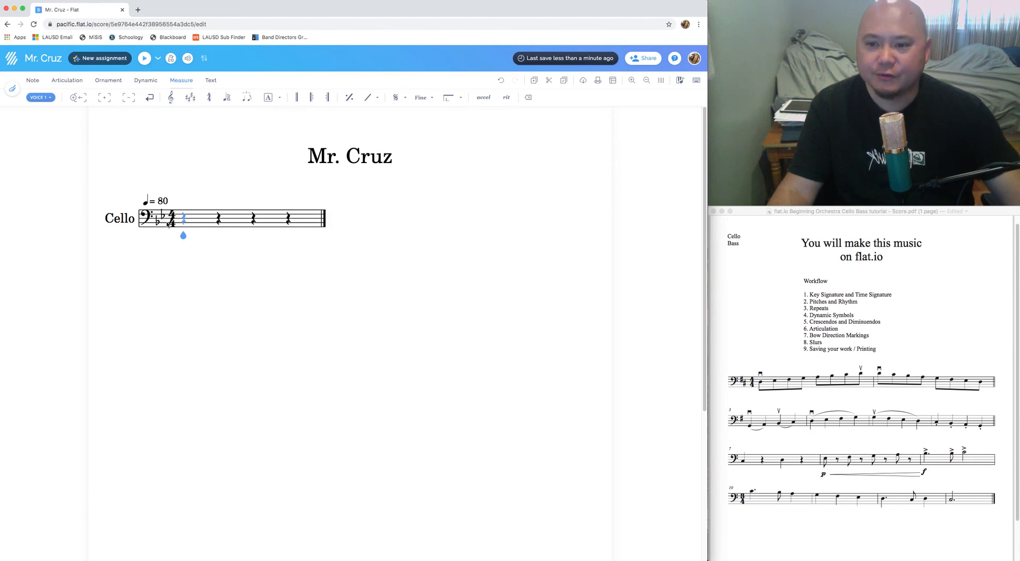
pyautogui.click(191, 99)
pyautogui.click(191, 98)
pyautogui.click(190, 98)
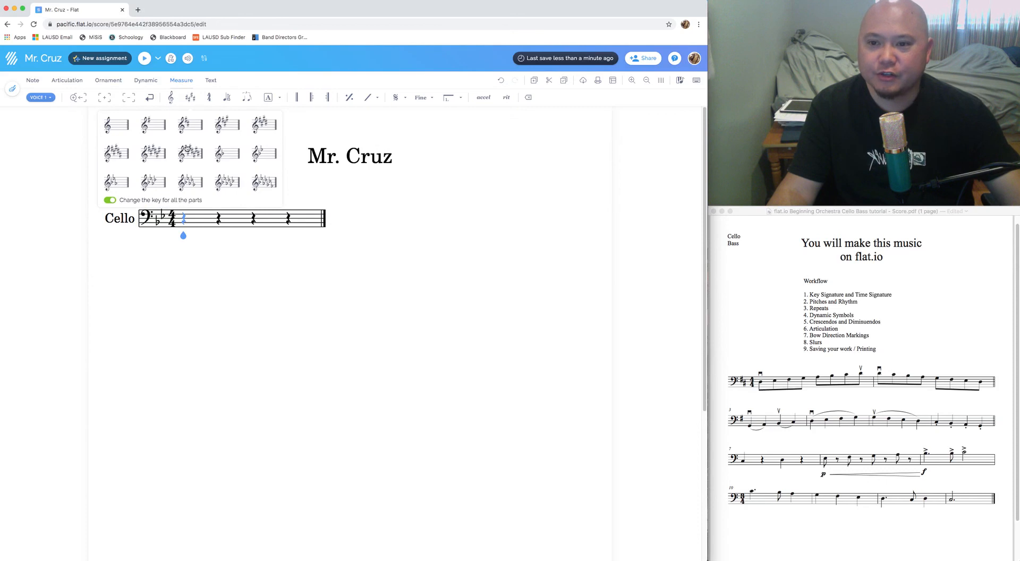
pyautogui.click(186, 126)
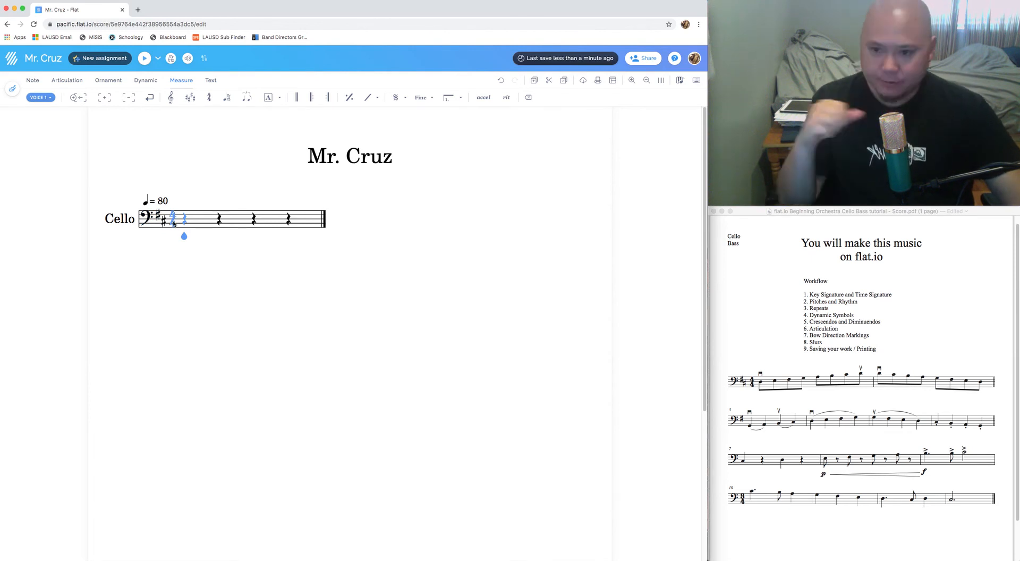
# Try the 3/4 and 2/4 time signatures on the Cello staff, return to 4/4, and view the time signature options among the measure tools.
pyautogui.click(173, 220)
pyautogui.click(151, 245)
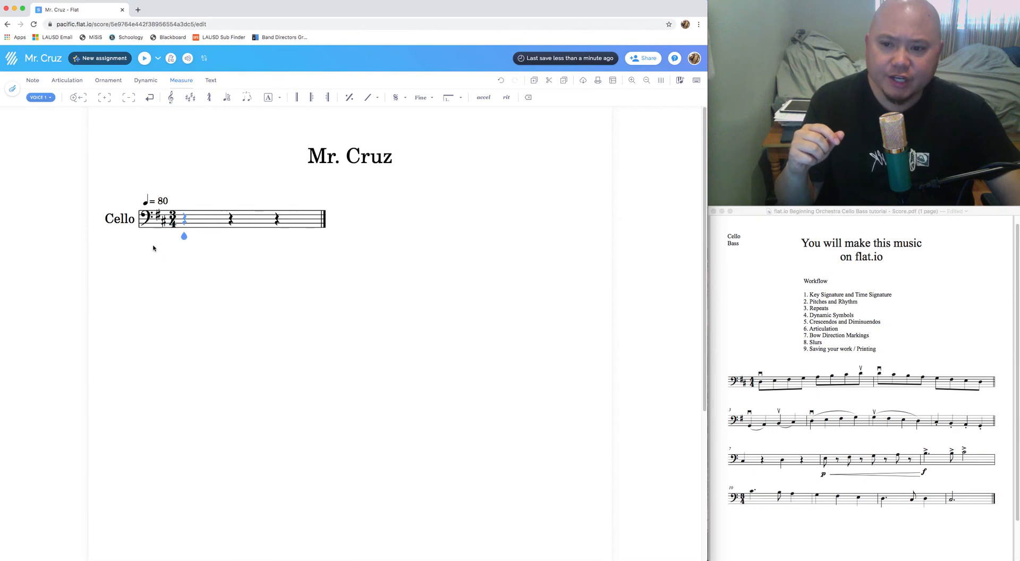
pyautogui.click(173, 222)
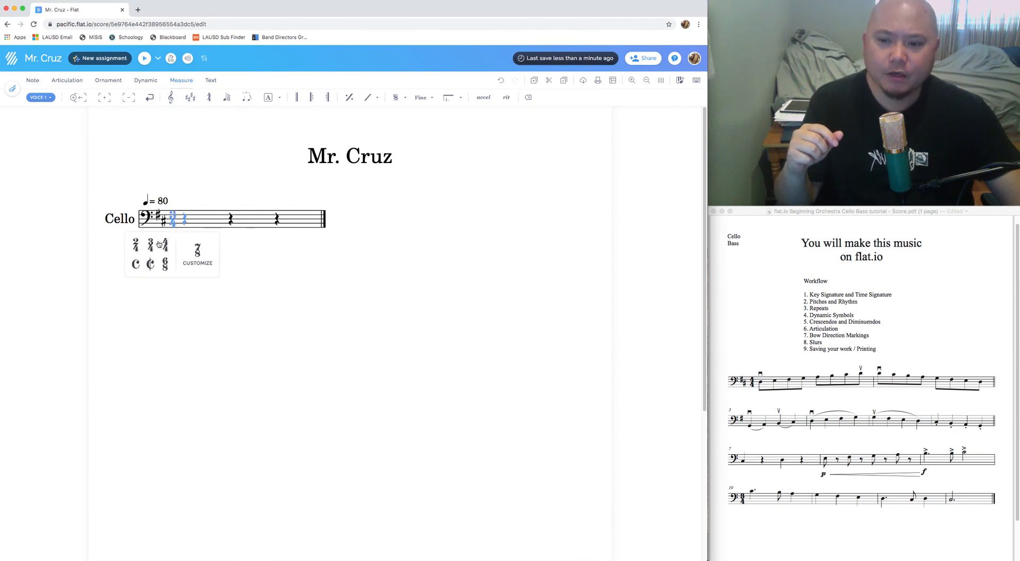
pyautogui.click(140, 246)
pyautogui.click(174, 221)
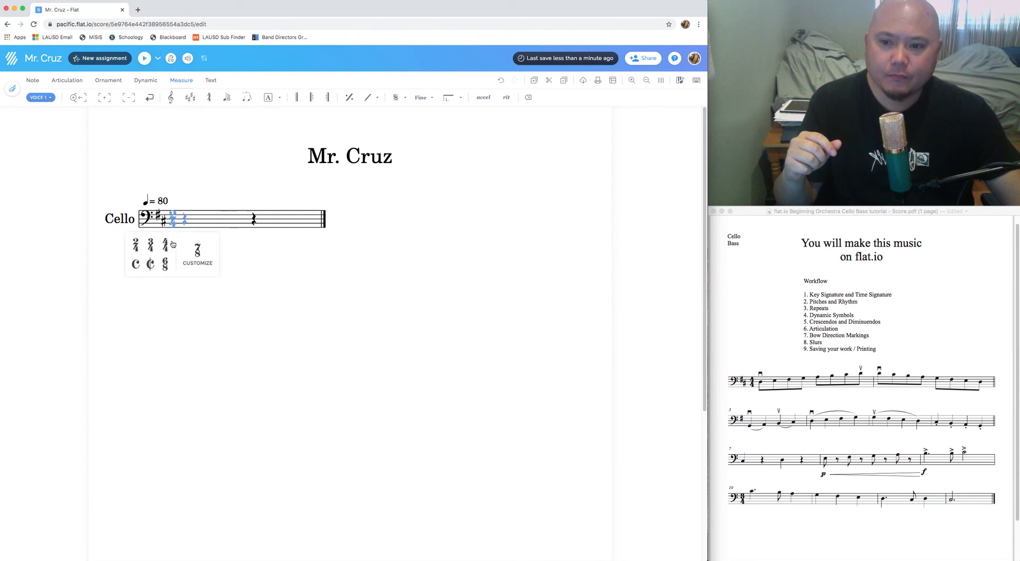
pyautogui.click(166, 248)
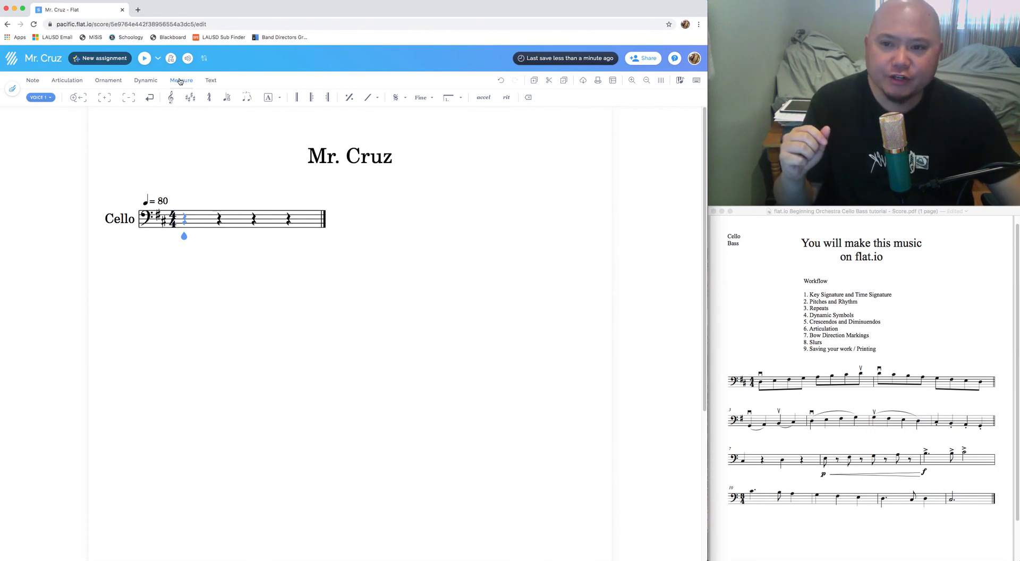
pyautogui.click(210, 98)
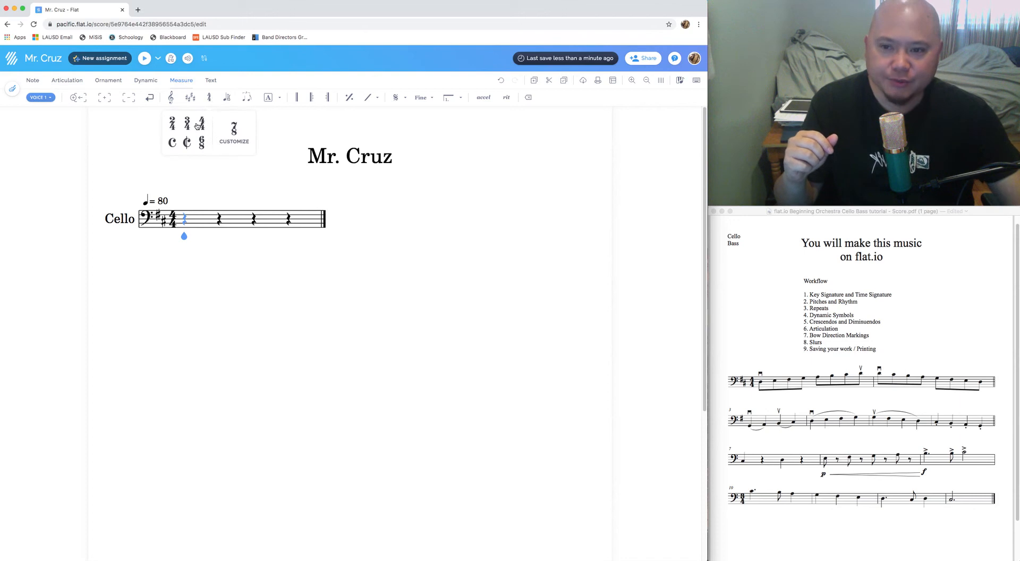
pyautogui.click(184, 82)
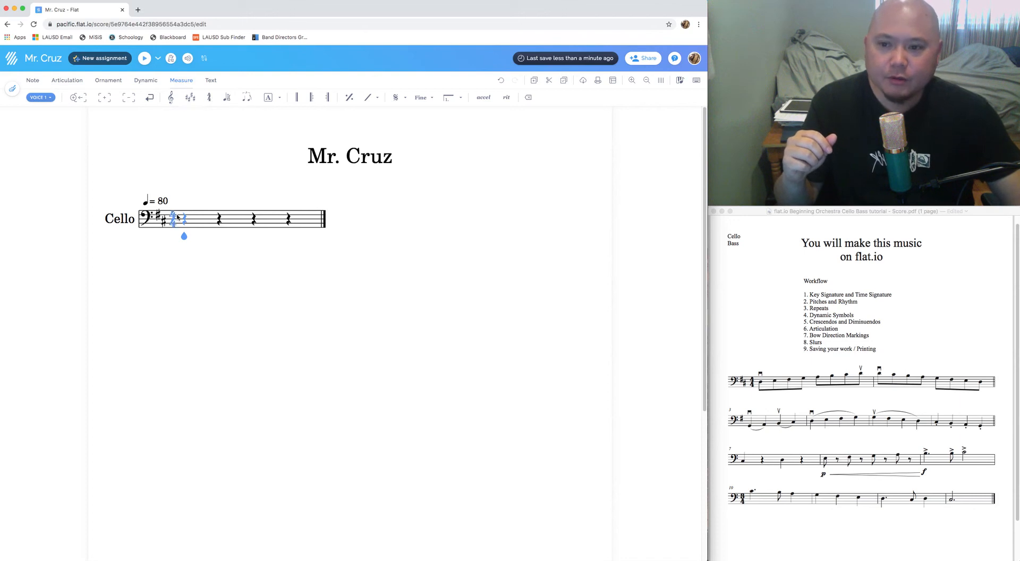
# Read the Pitches and Rhythm workflow item, view the note duration tools, and examine the first note of the example sheet.
pyautogui.click(802, 297)
pyautogui.moveTo(806, 302); pyautogui.dragTo(870, 304)
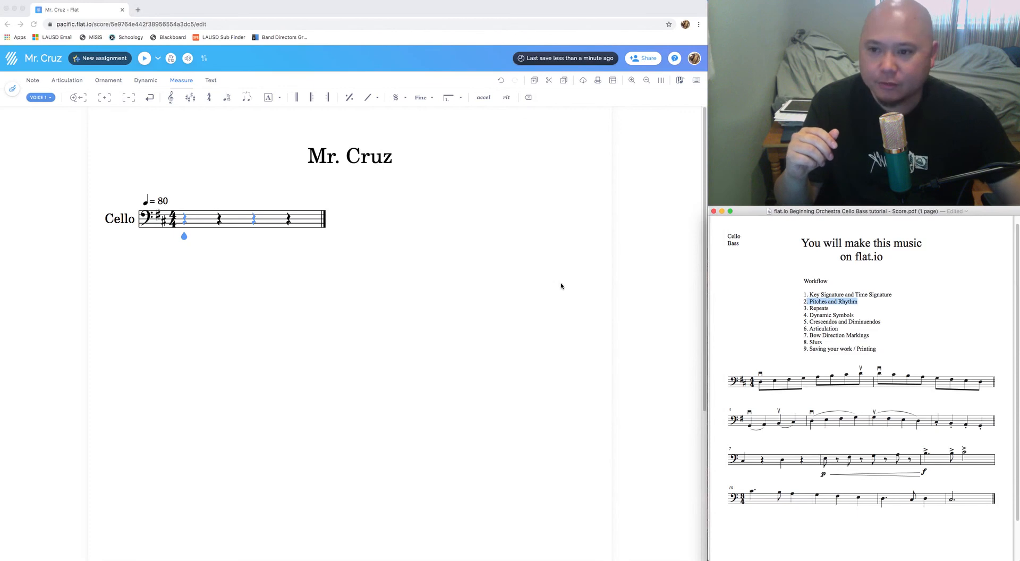
pyautogui.click(92, 130)
pyautogui.click(33, 81)
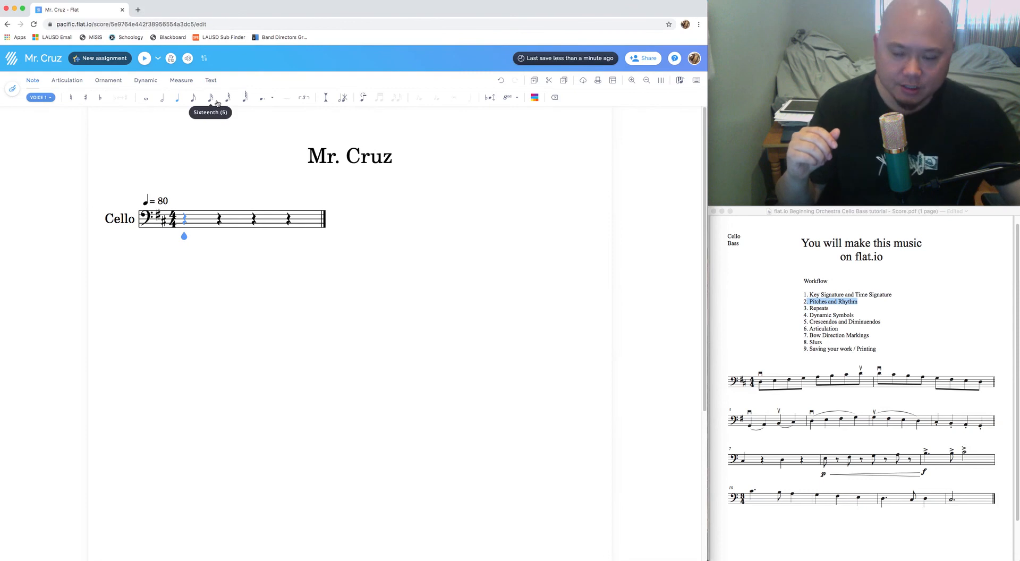
pyautogui.click(763, 318)
pyautogui.click(802, 316)
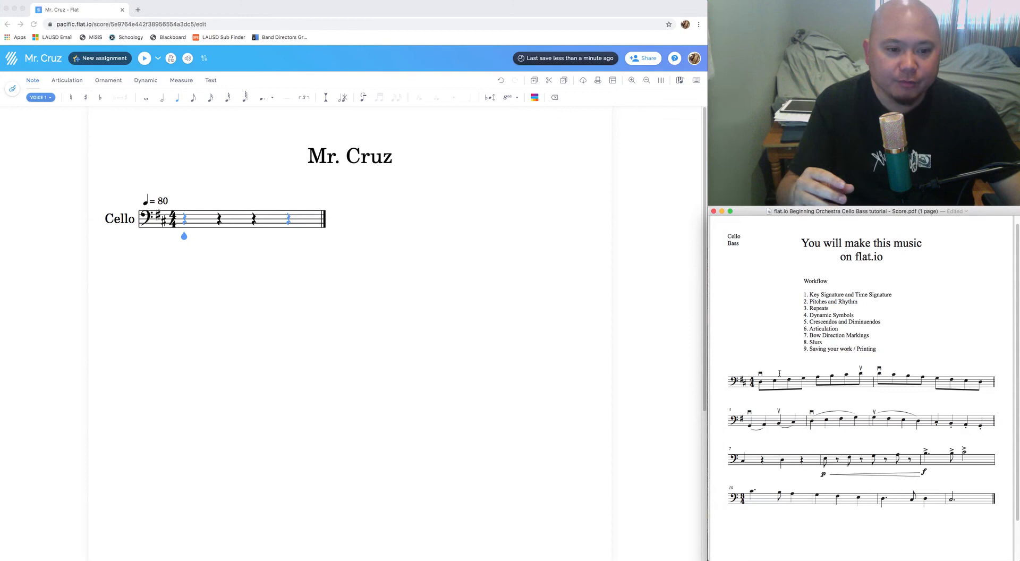
pyautogui.moveTo(769, 381); pyautogui.dragTo(768, 372)
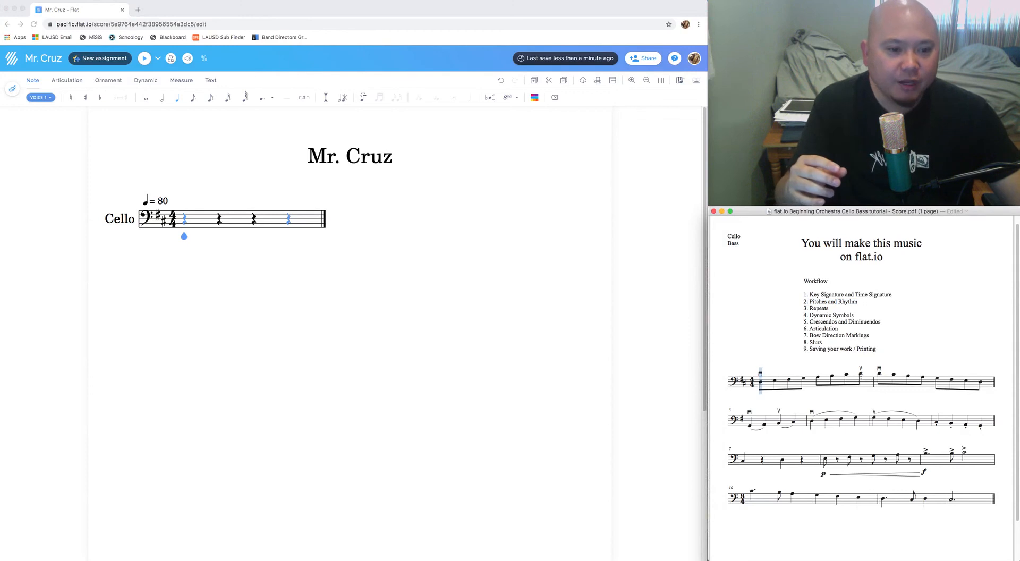
# Examine the note durations and pitches in the first line of the example sheet.
pyautogui.moveTo(826, 414); pyautogui.dragTo(843, 411)
pyautogui.click(947, 450)
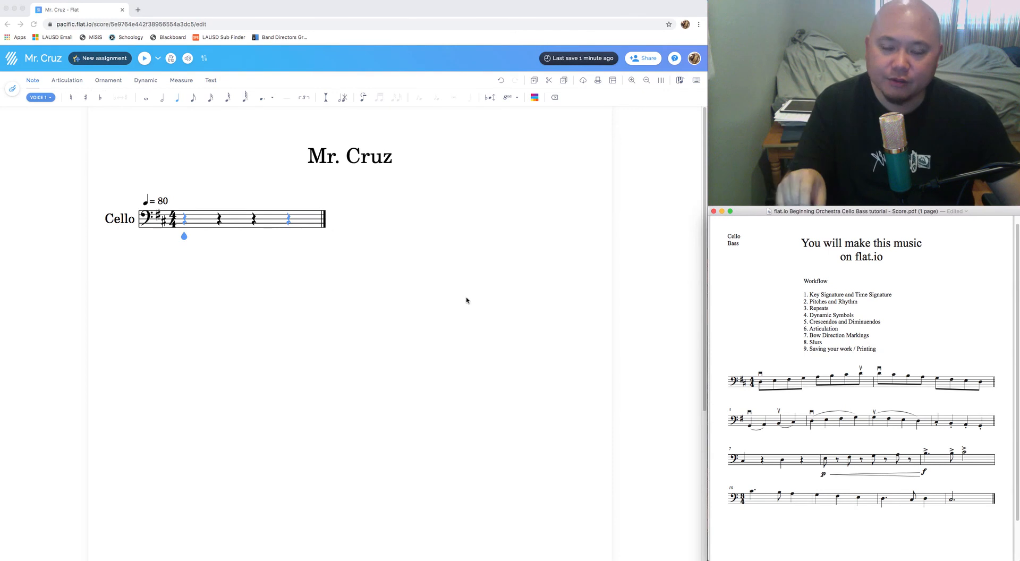
pyautogui.click(177, 97)
pyautogui.click(760, 407)
pyautogui.moveTo(761, 407); pyautogui.dragTo(865, 380)
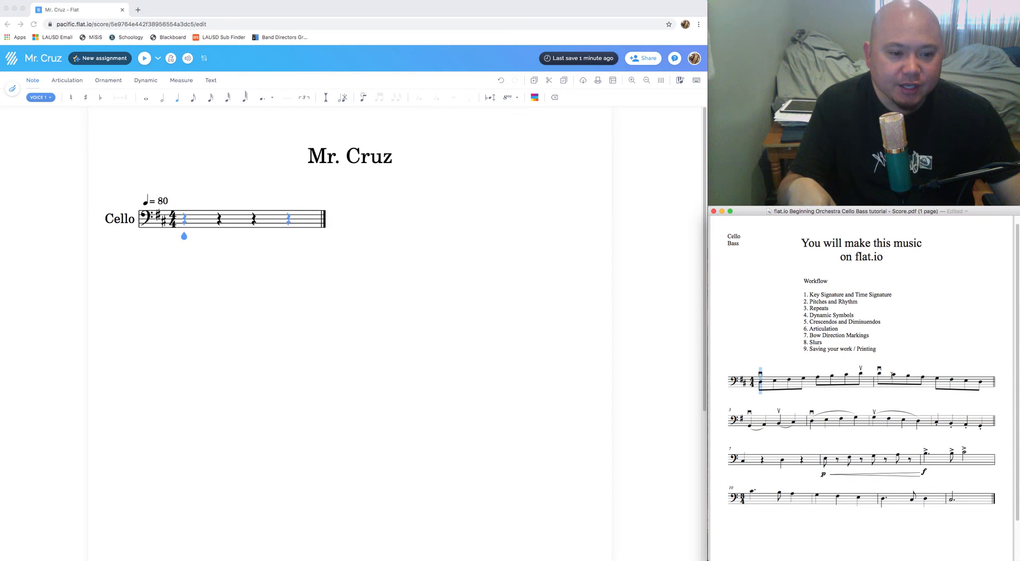
pyautogui.click(970, 386)
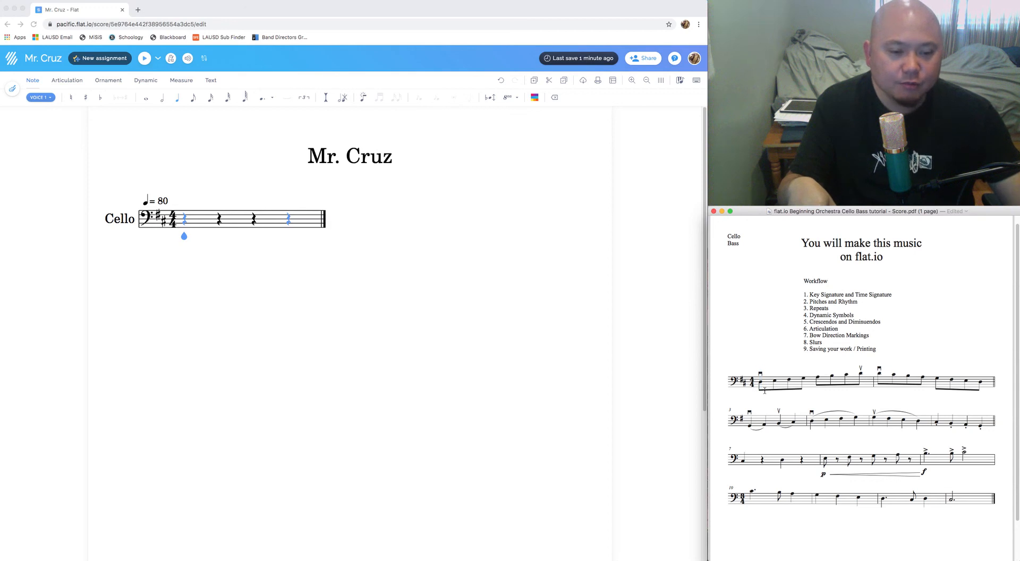
# Select the eighth-note duration and place D, E and F on the Cello staff at the start of the first measure.
pyautogui.click(255, 137)
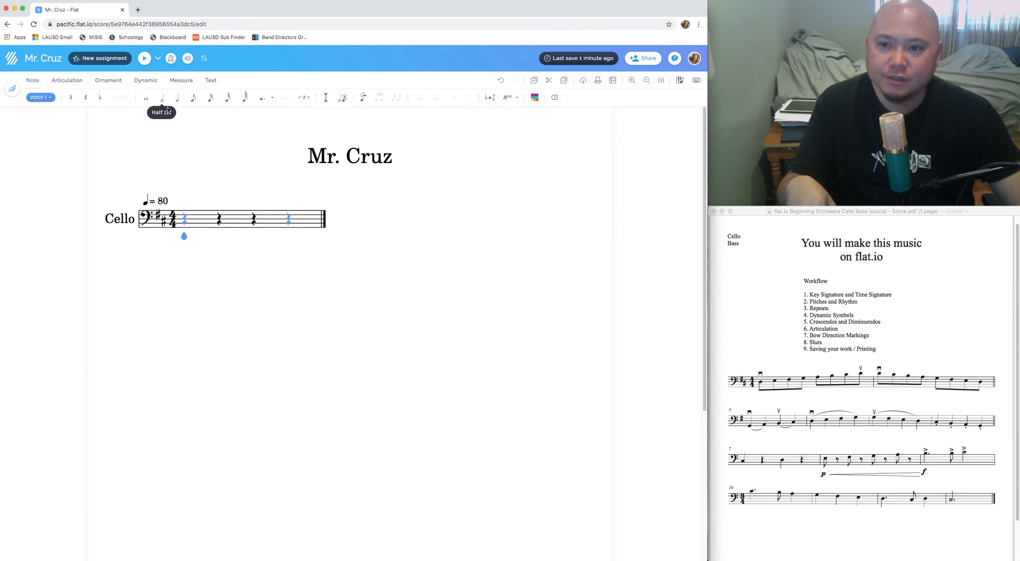
pyautogui.click(193, 101)
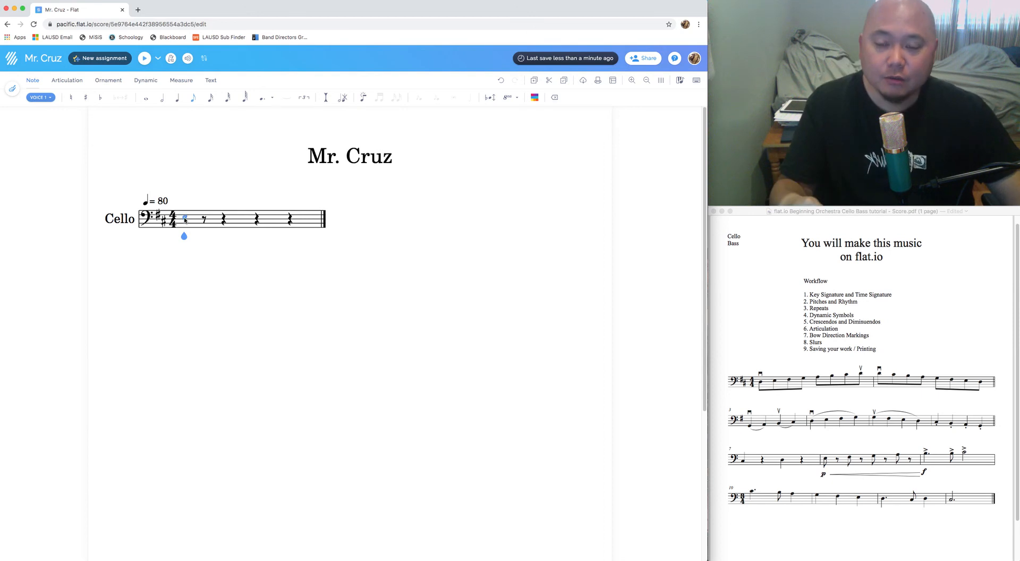
pyautogui.click(184, 219)
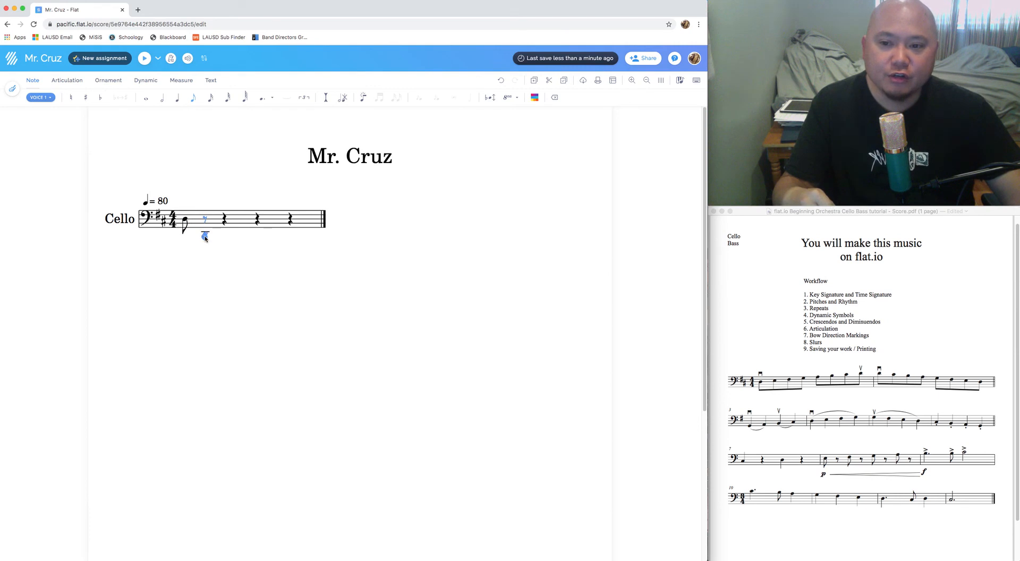
pyautogui.click(206, 219)
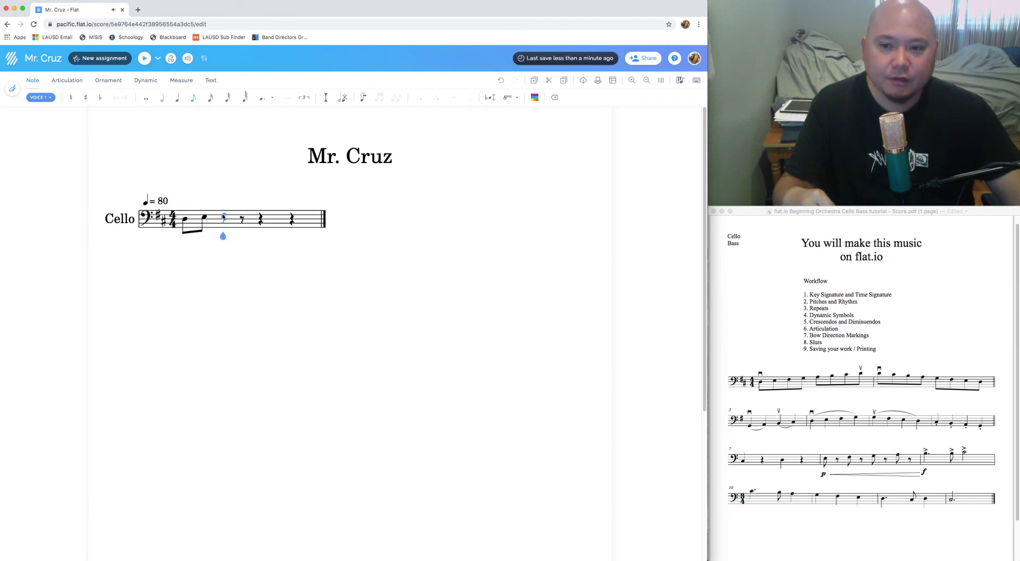
pyautogui.click(223, 218)
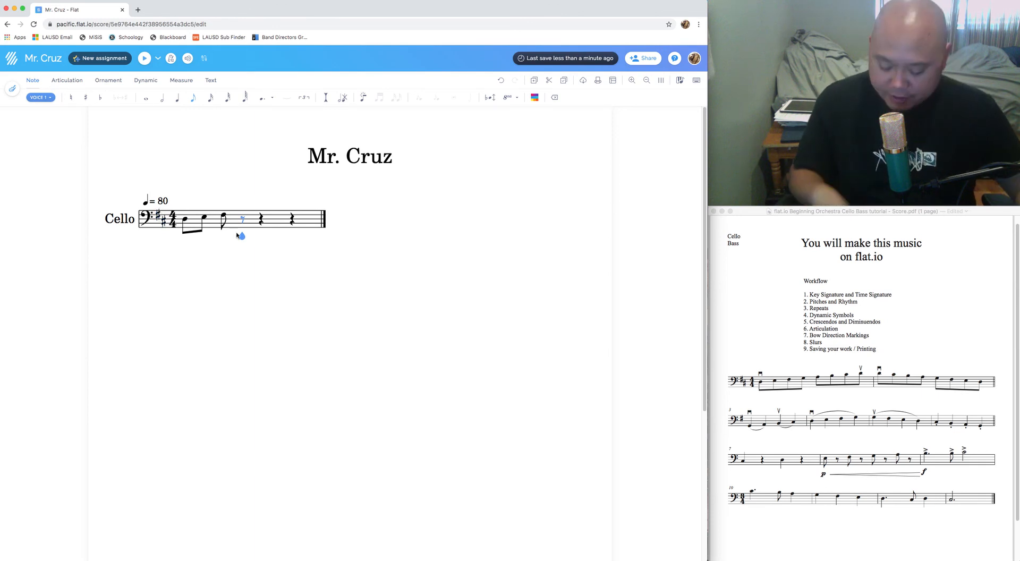
# Undo the three placed notes D, E and F in the first measure.
pyautogui.scroll(-3, 236, 235)
pyautogui.press('super+z')
pyautogui.press('super+z')
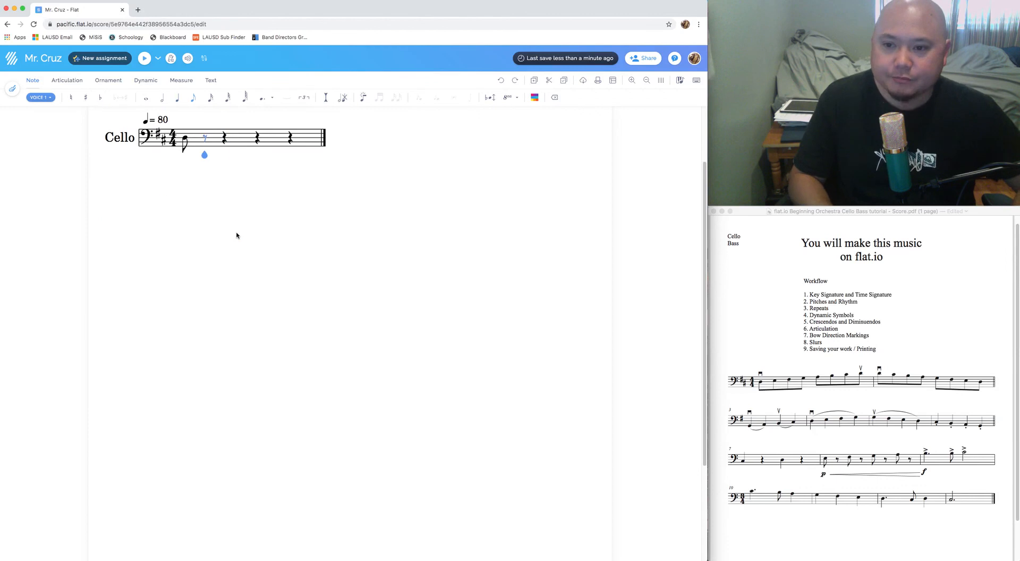
pyautogui.press('super+z')
pyautogui.scroll(3, 233, 233)
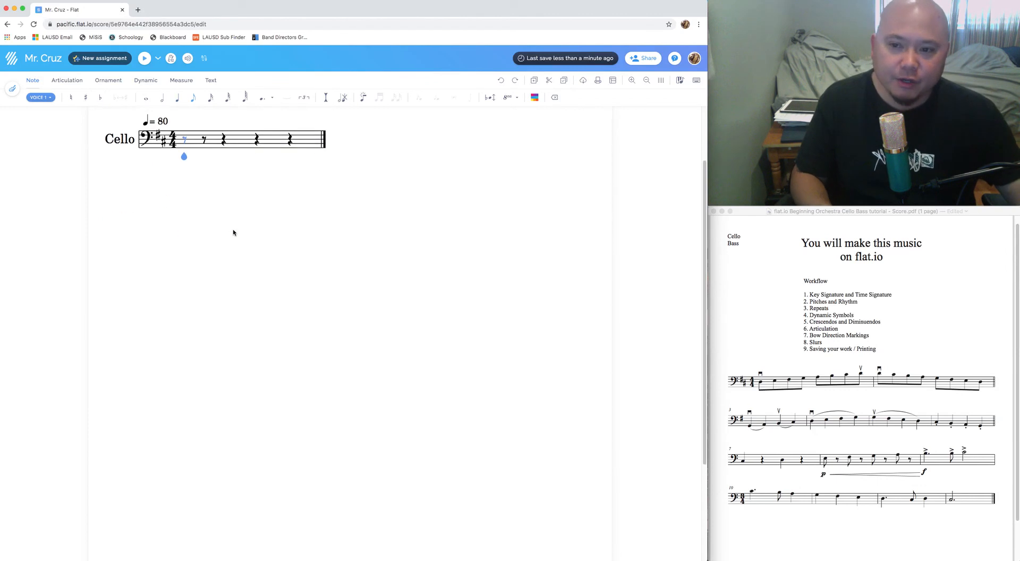
# Enter the eighth notes D, E and F by letter name at the start of the first measure.
pyautogui.click(191, 101)
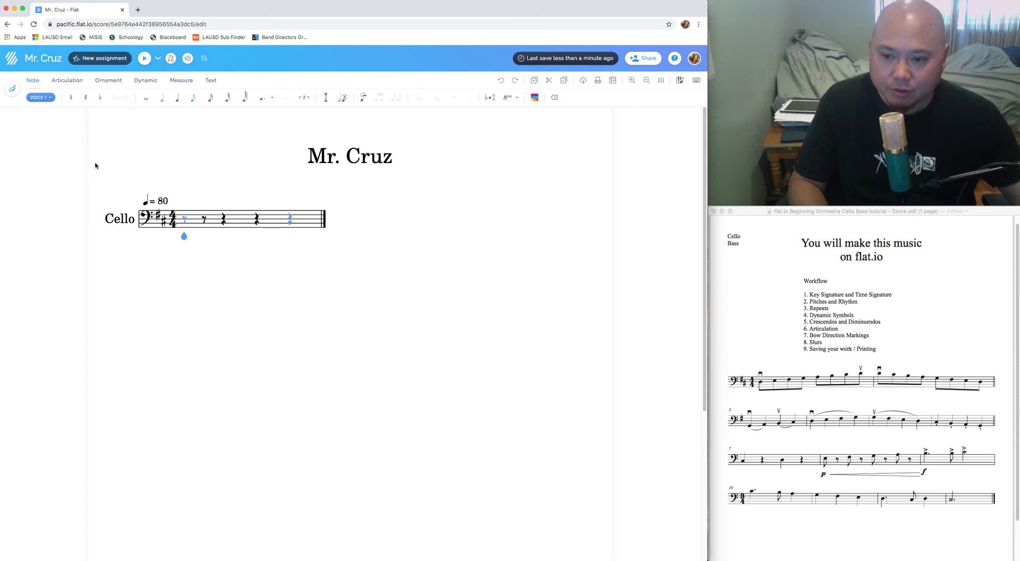
pyautogui.press('d')
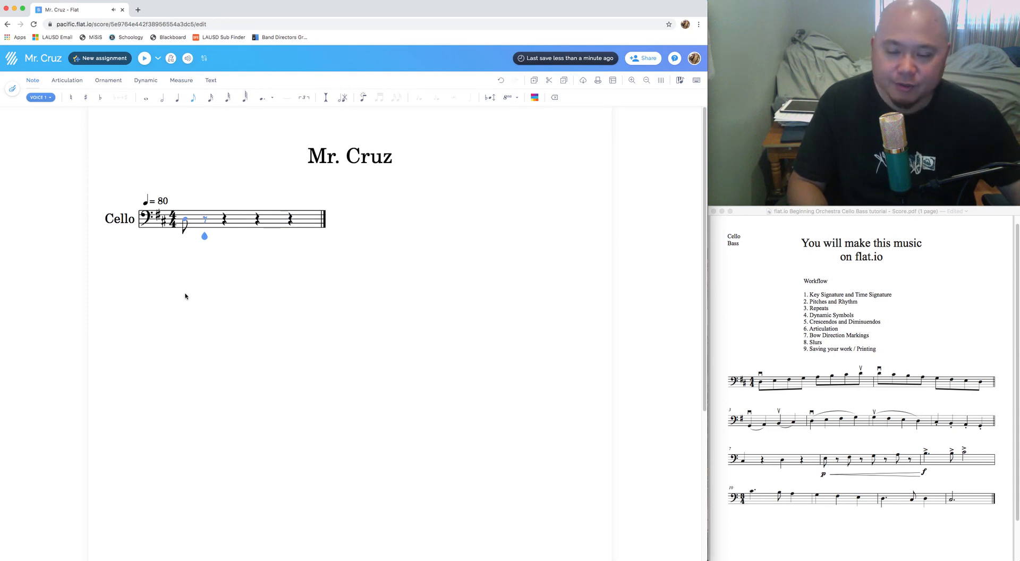
pyautogui.press('Right')
pyautogui.press('Left')
pyautogui.press('e')
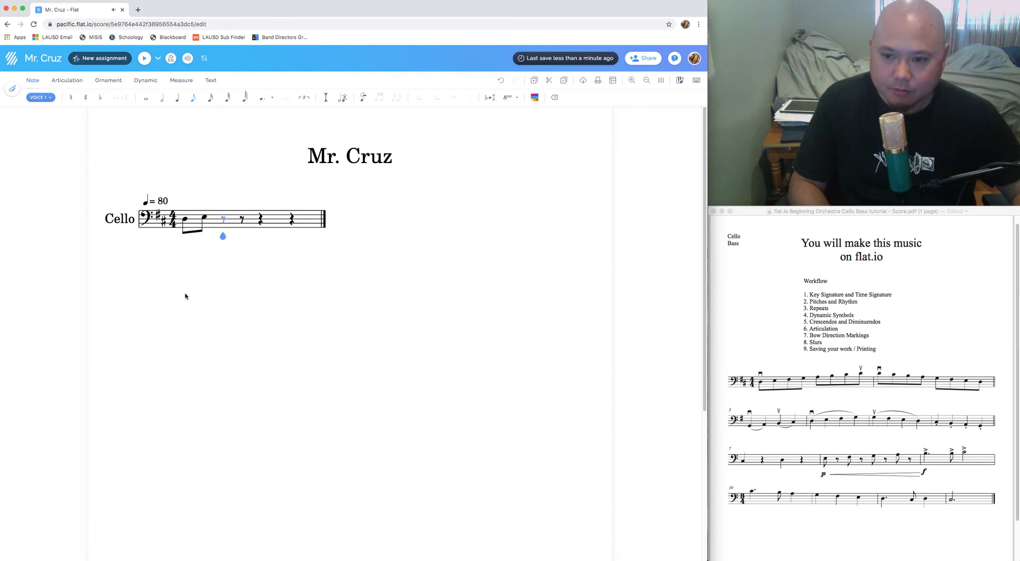
pyautogui.press('f')
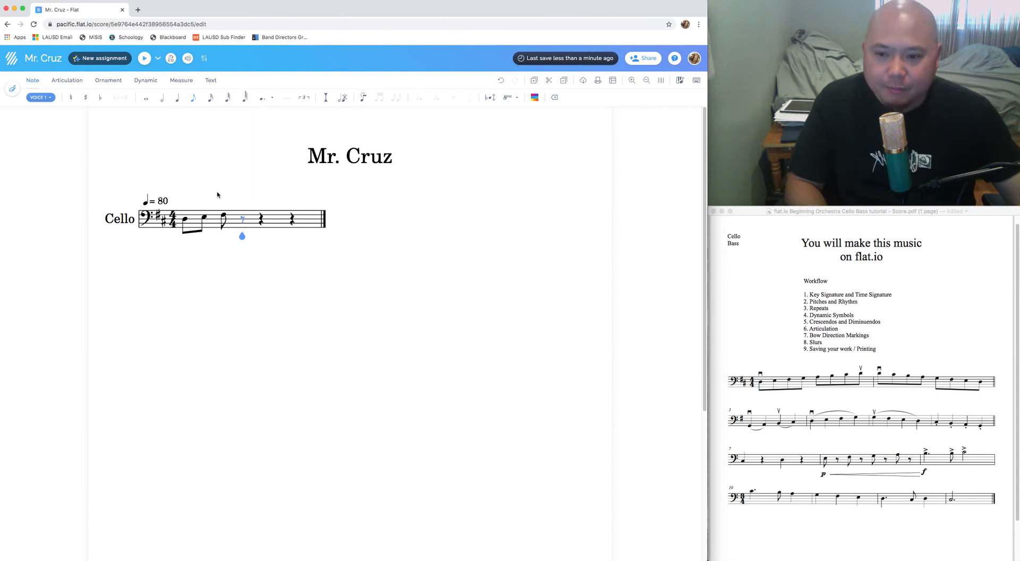
# Complete the first measure with the ascending eighth notes G, A, B, C and D.
pyautogui.hotkey('shift', 'Right')
pyautogui.click(243, 213)
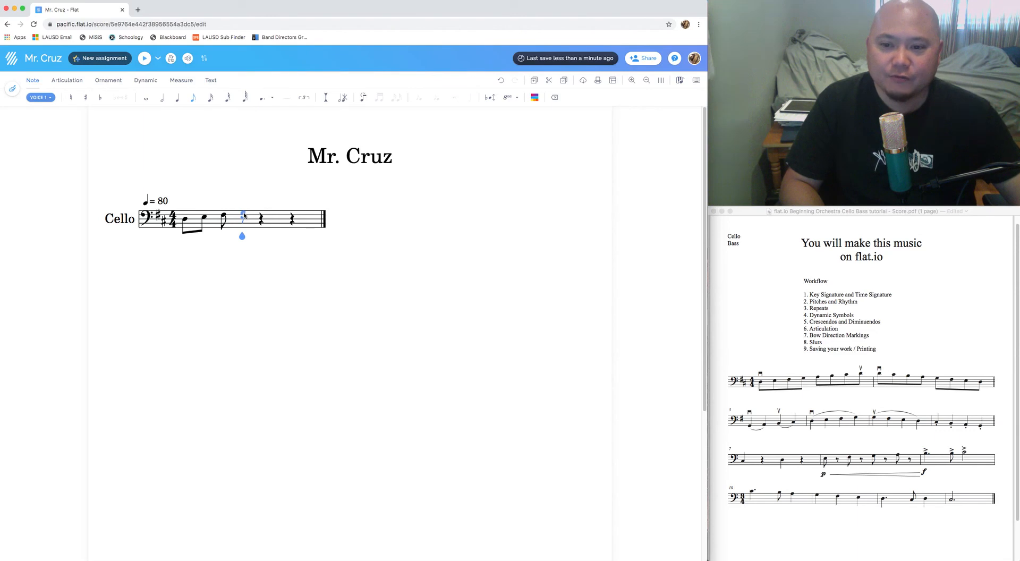
pyautogui.click(243, 214)
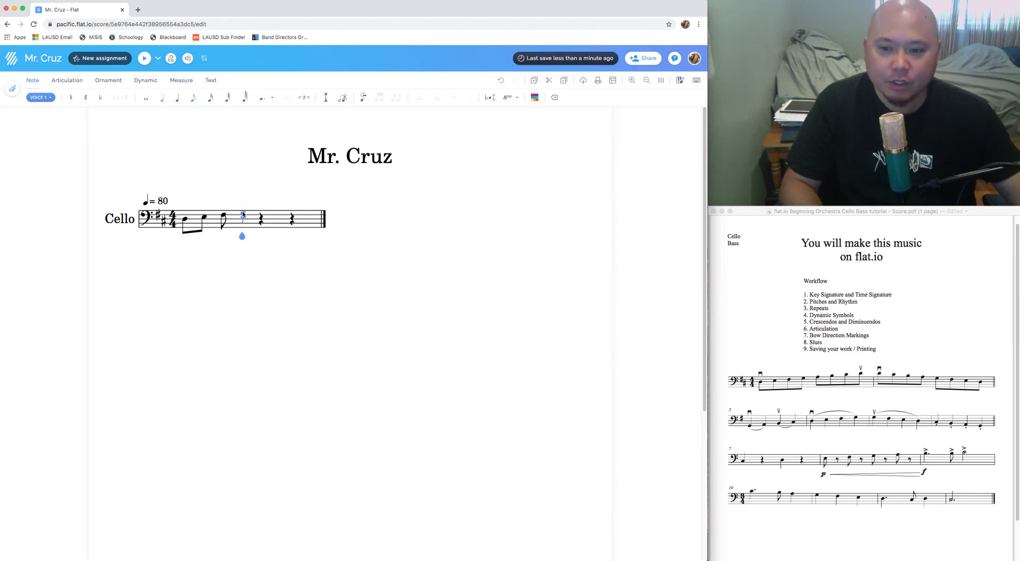
pyautogui.click(260, 213)
pyautogui.click(260, 210)
pyautogui.click(275, 208)
pyautogui.click(292, 208)
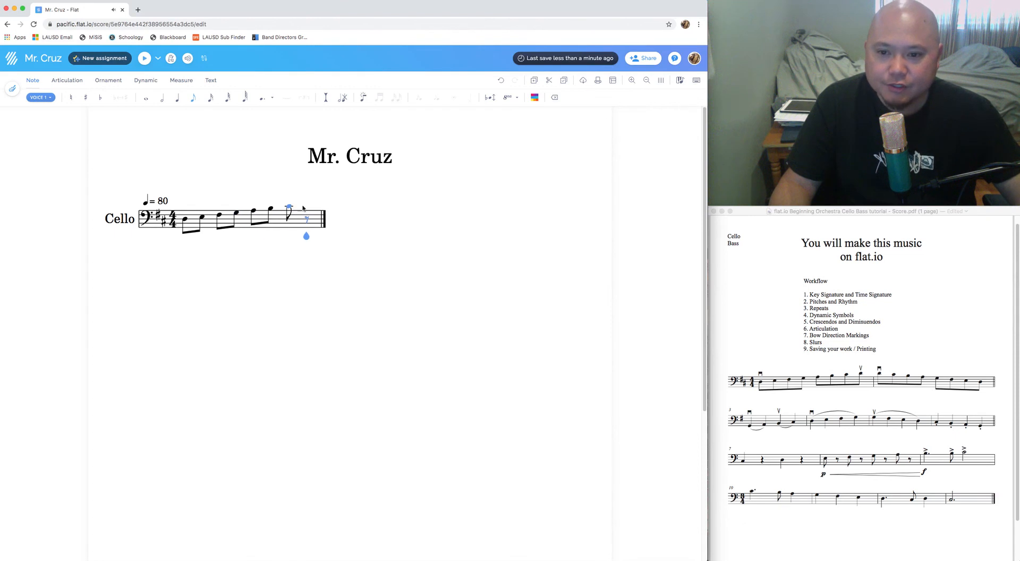
pyautogui.click(321, 207)
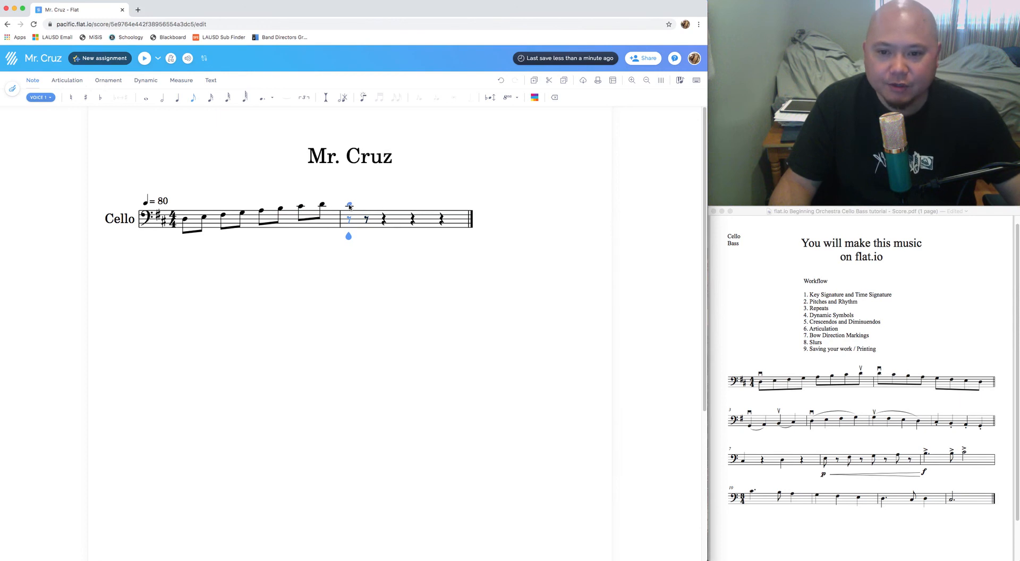
# Fill the second measure with the descending eighth notes D, C, B, A, G, F, E and D.
pyautogui.click(349, 205)
pyautogui.click(364, 207)
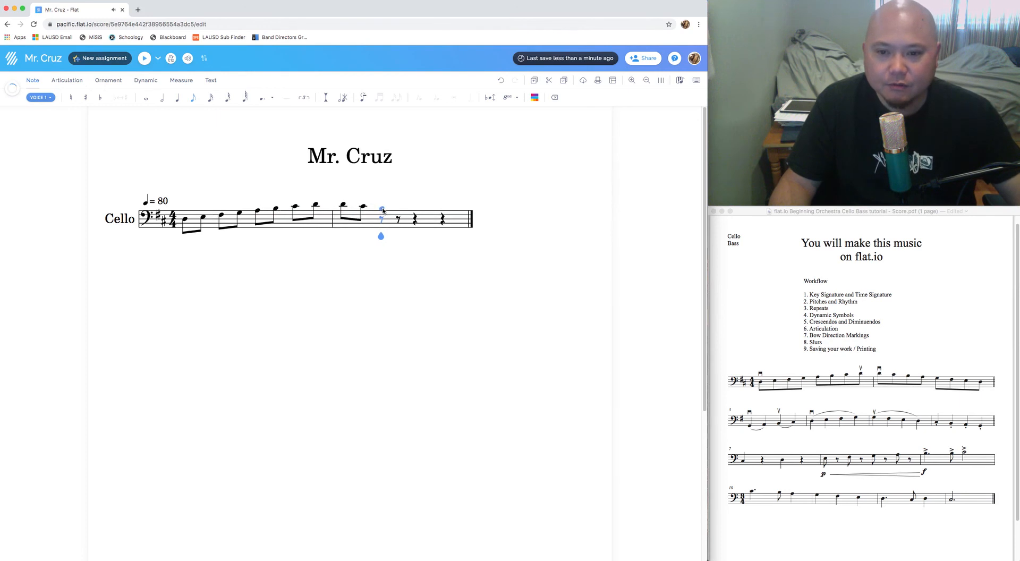
pyautogui.click(383, 209)
pyautogui.click(398, 210)
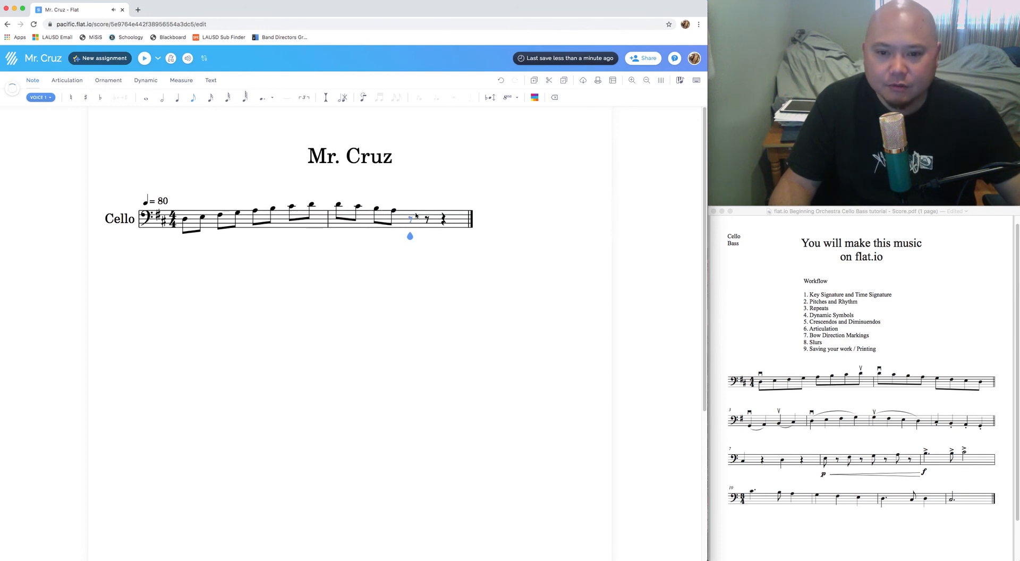
pyautogui.click(410, 213)
pyautogui.click(432, 215)
pyautogui.click(438, 218)
pyautogui.click(453, 220)
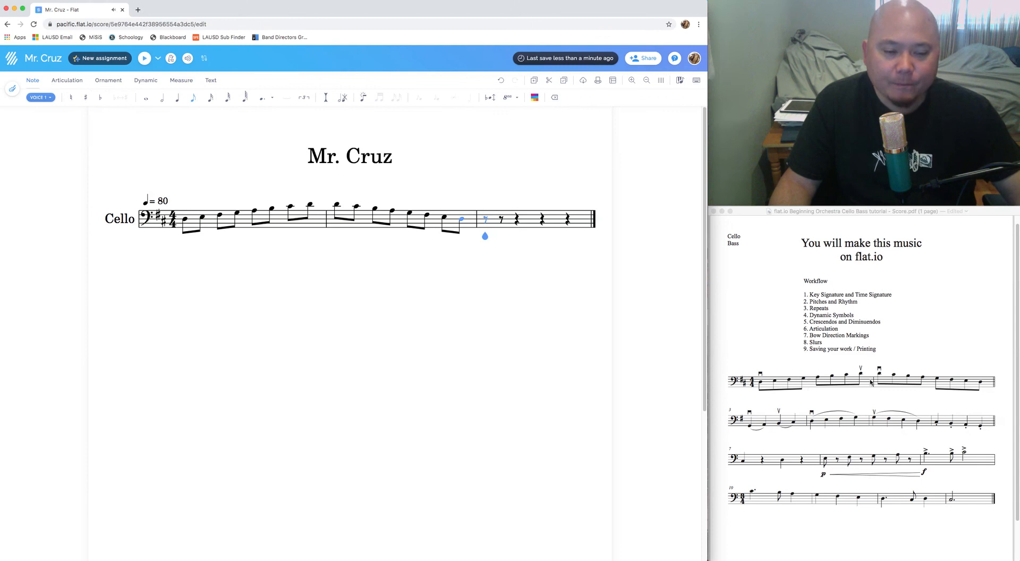
# Compare where the example sheet's second line starts with the third measure of the Cello staff.
pyautogui.click(817, 389)
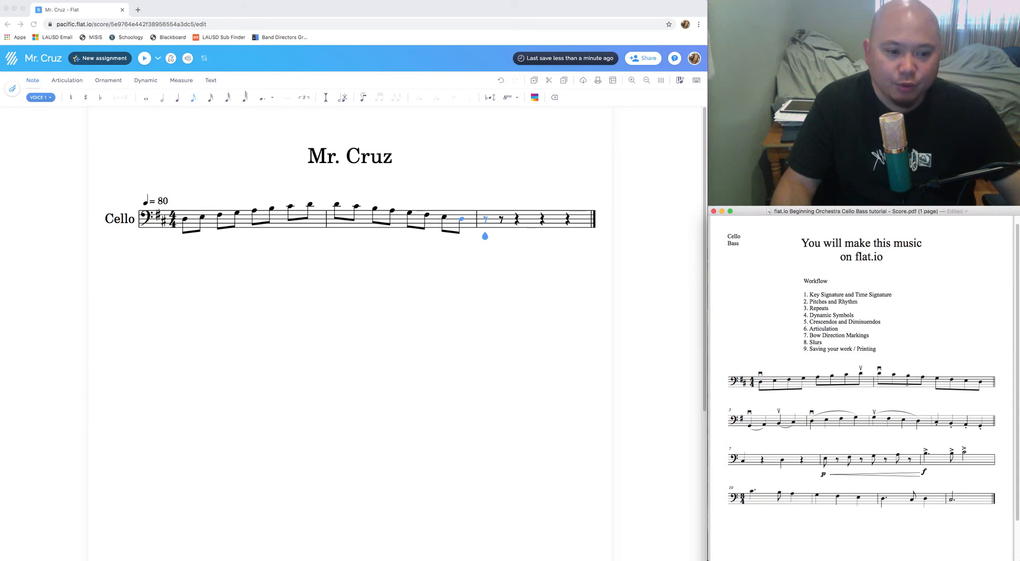
pyautogui.moveTo(729, 411); pyautogui.dragTo(734, 409)
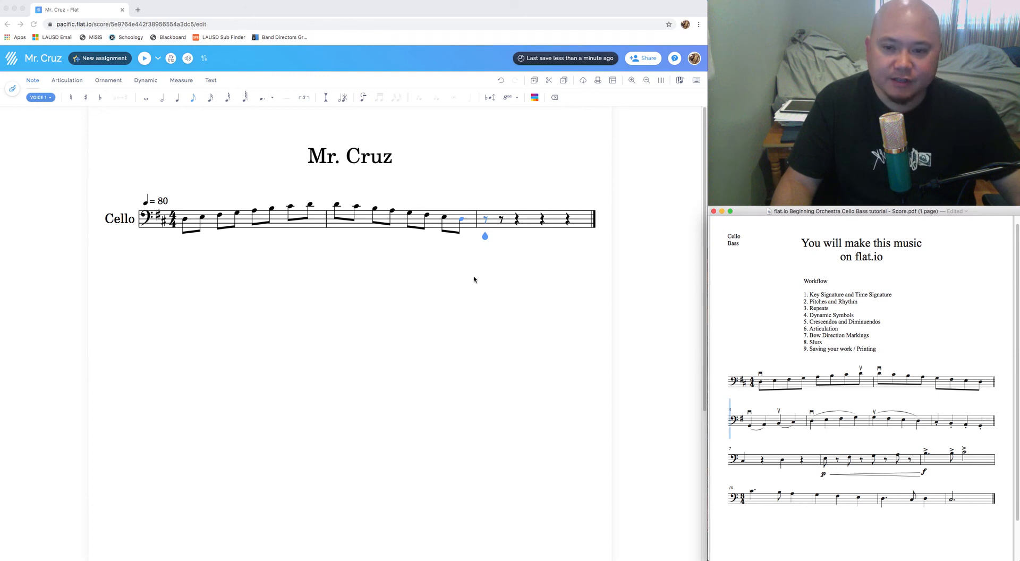
pyautogui.click(485, 220)
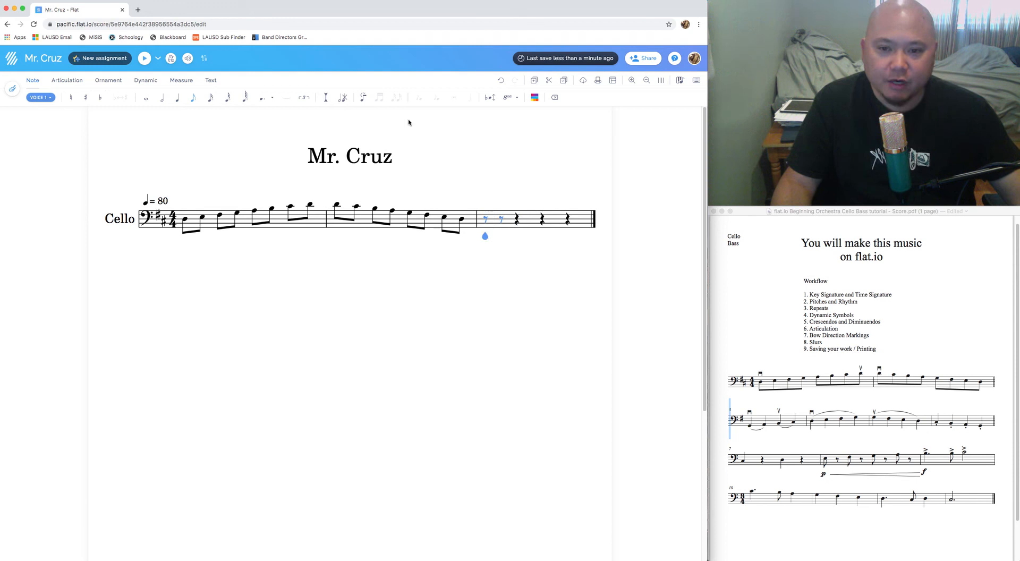
# Add a system break at the third measure so it starts on a new line, as in the example sheet.
pyautogui.click(179, 82)
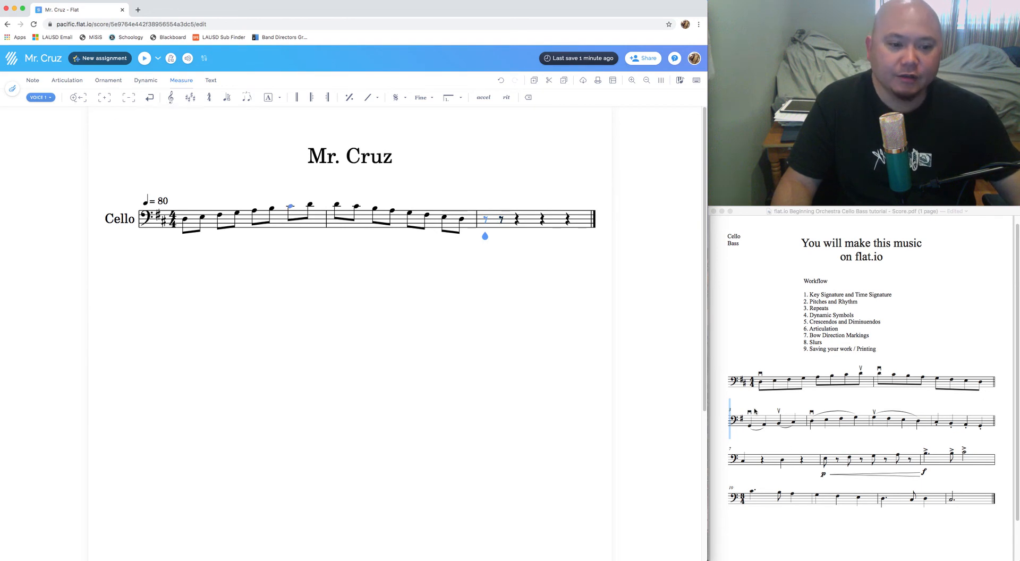
pyautogui.click(770, 351)
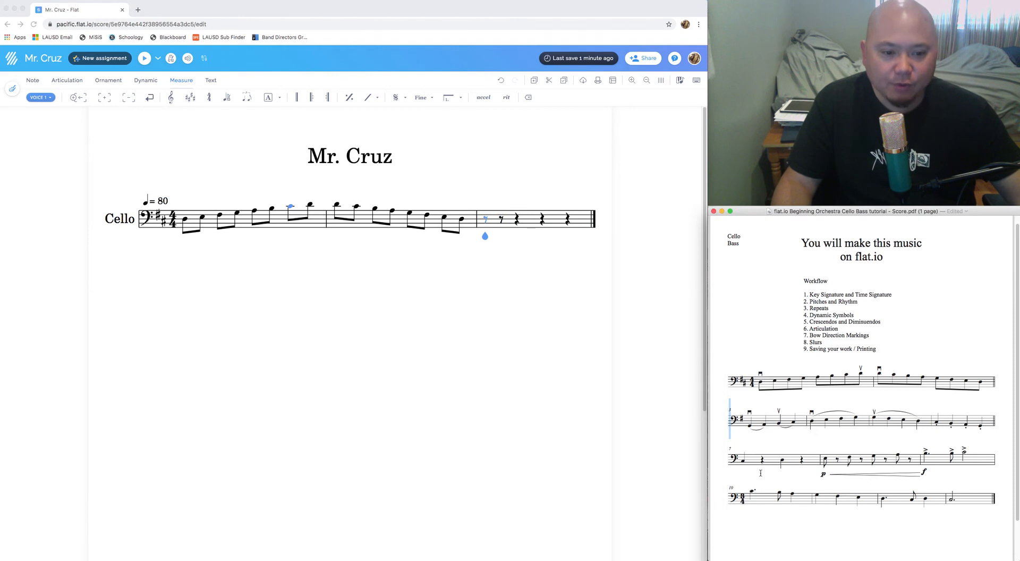
pyautogui.click(769, 513)
pyautogui.click(764, 426)
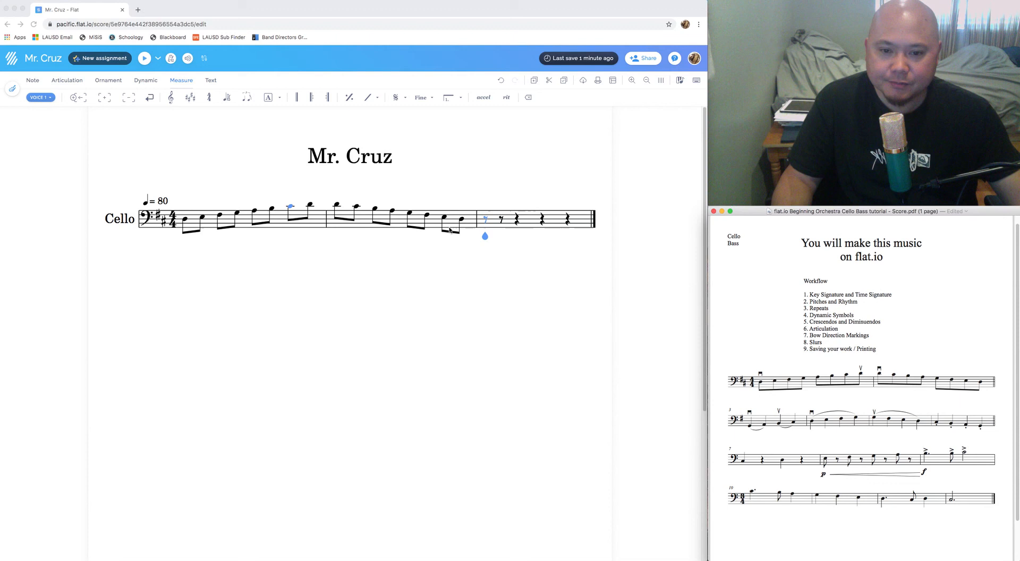
pyautogui.click(487, 225)
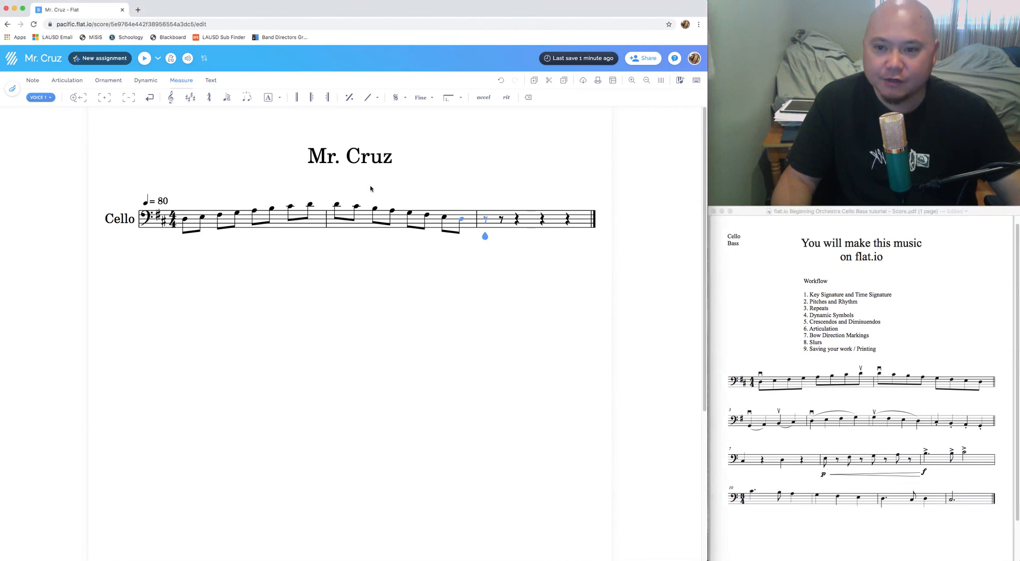
pyautogui.click(152, 99)
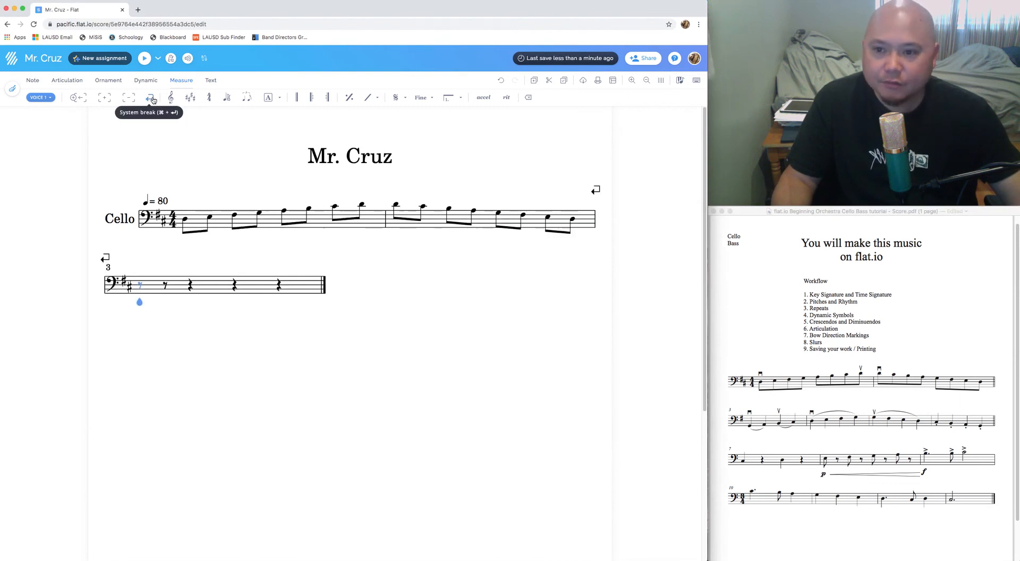
# Examine the key signature of the example sheet's second line and compare it with that of the first line.
pyautogui.click(733, 428)
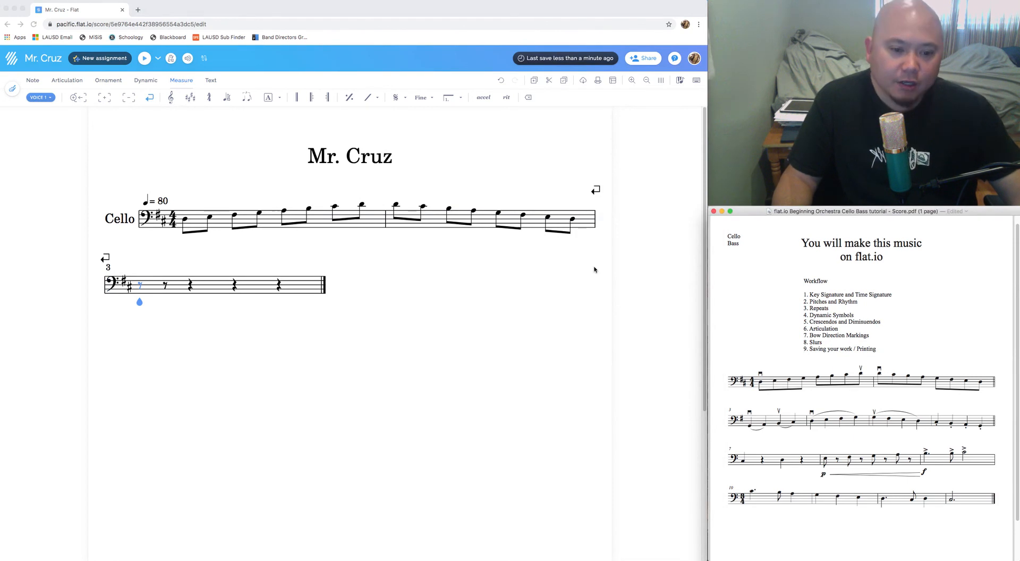
pyautogui.moveTo(737, 423); pyautogui.dragTo(763, 422)
pyautogui.click(764, 421)
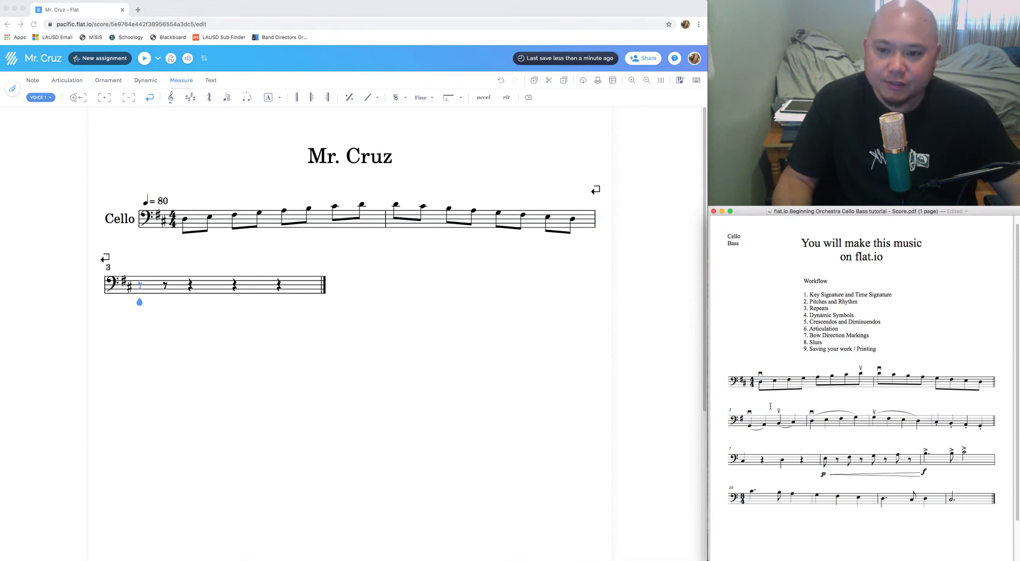
pyautogui.moveTo(746, 420); pyautogui.dragTo(729, 420)
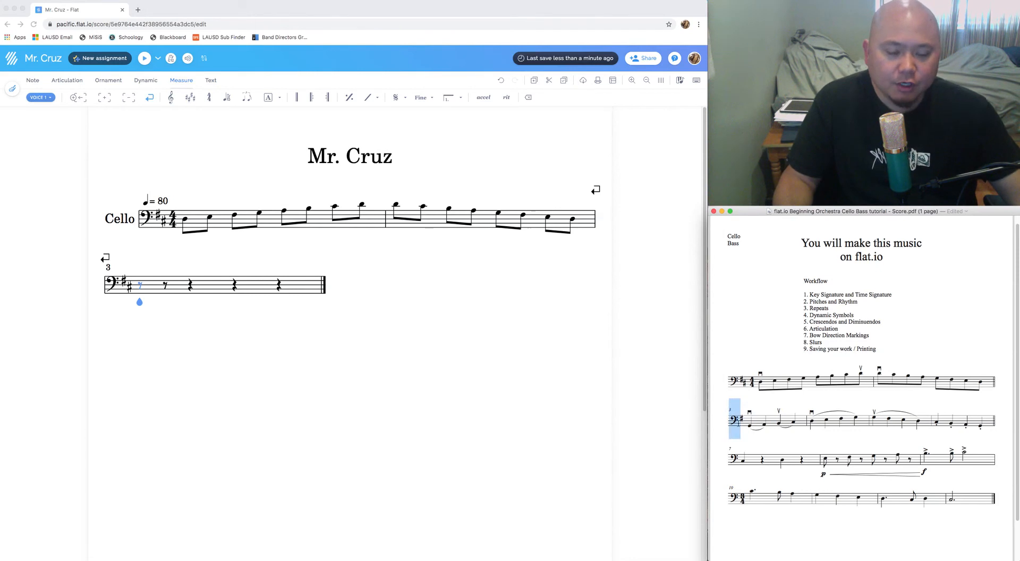
pyautogui.click(767, 426)
pyautogui.doubleClick(745, 419)
pyautogui.doubleClick(744, 379)
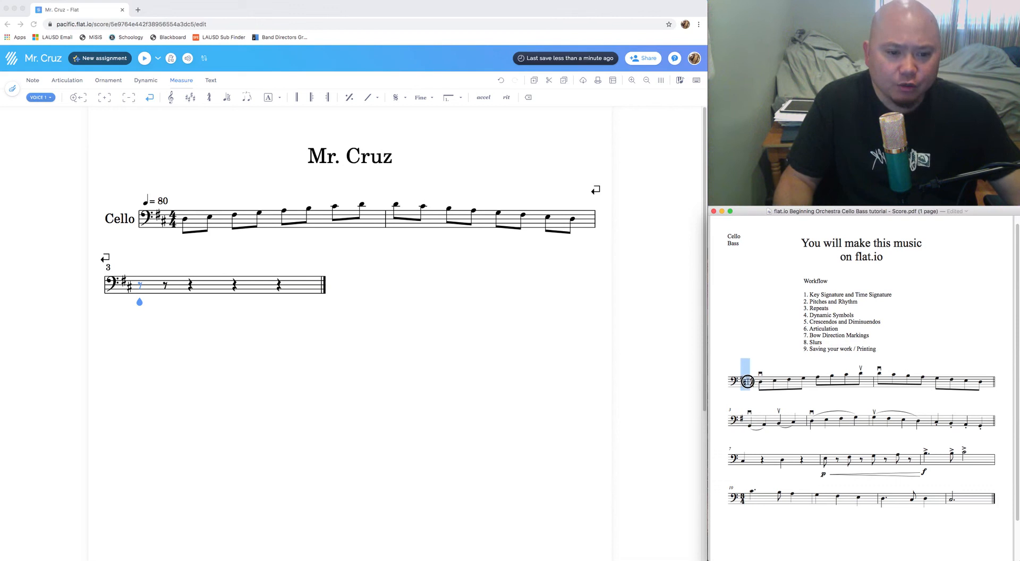
pyautogui.click(739, 410)
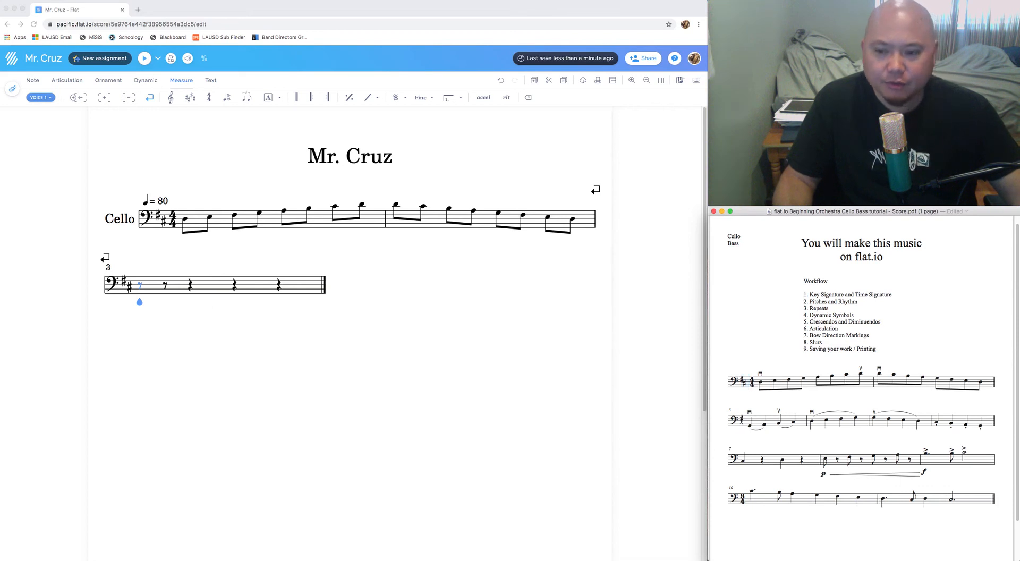
pyautogui.click(741, 419)
pyautogui.moveTo(741, 419); pyautogui.dragTo(747, 419)
pyautogui.click(741, 421)
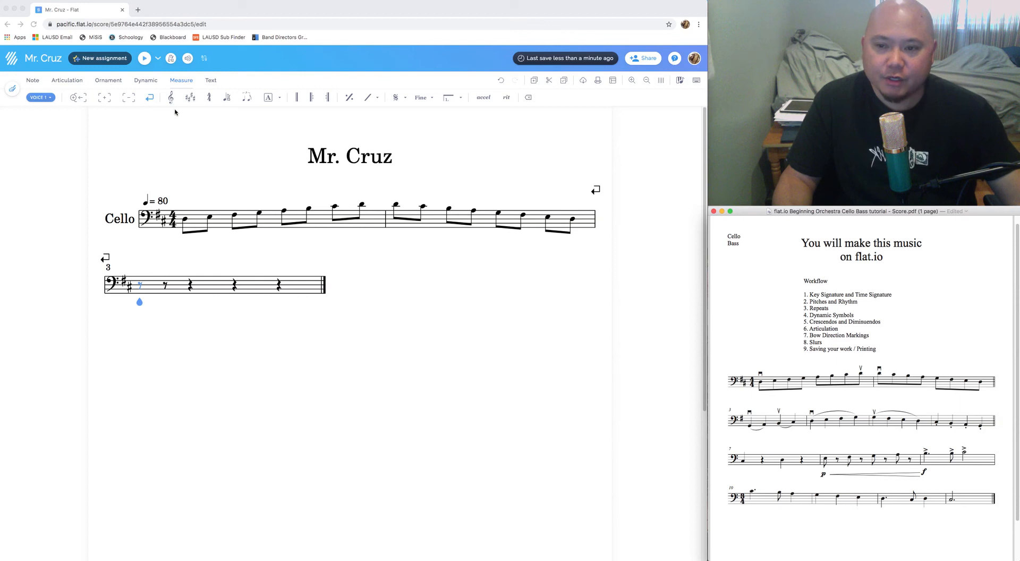
# Change the key signature from measure 3 onward to one sharp (G major).
pyautogui.click(174, 85)
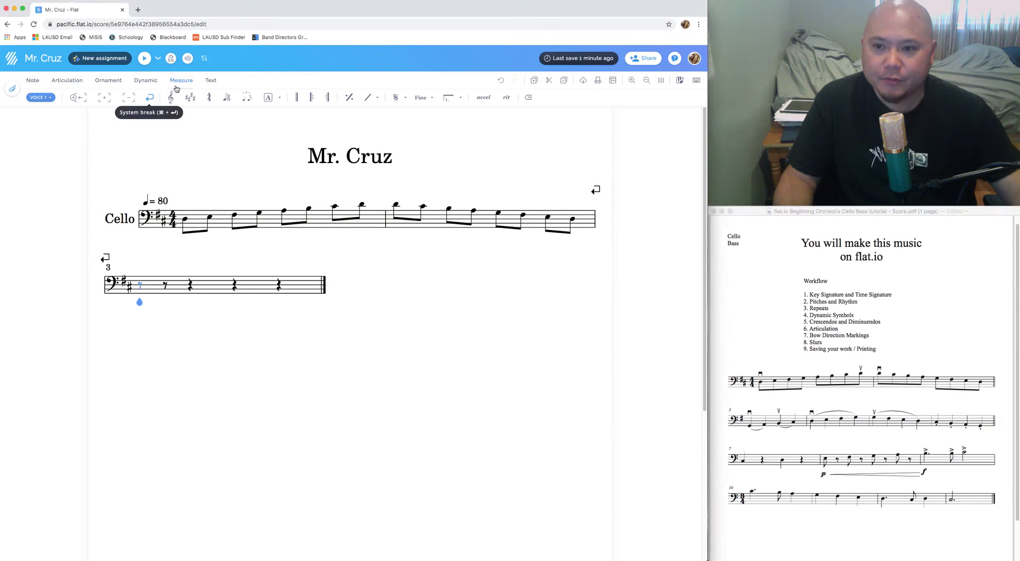
pyautogui.click(194, 101)
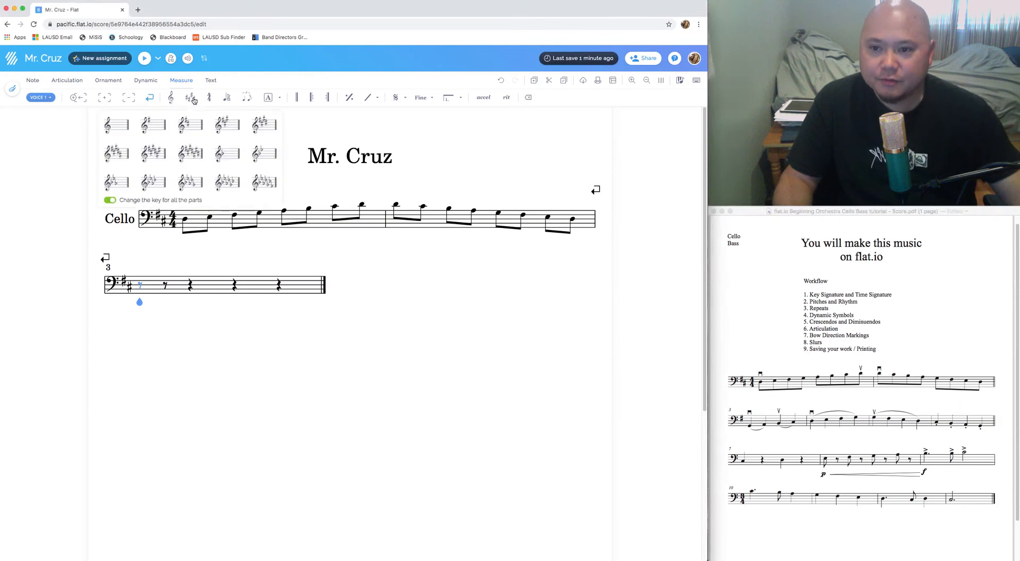
pyautogui.click(153, 127)
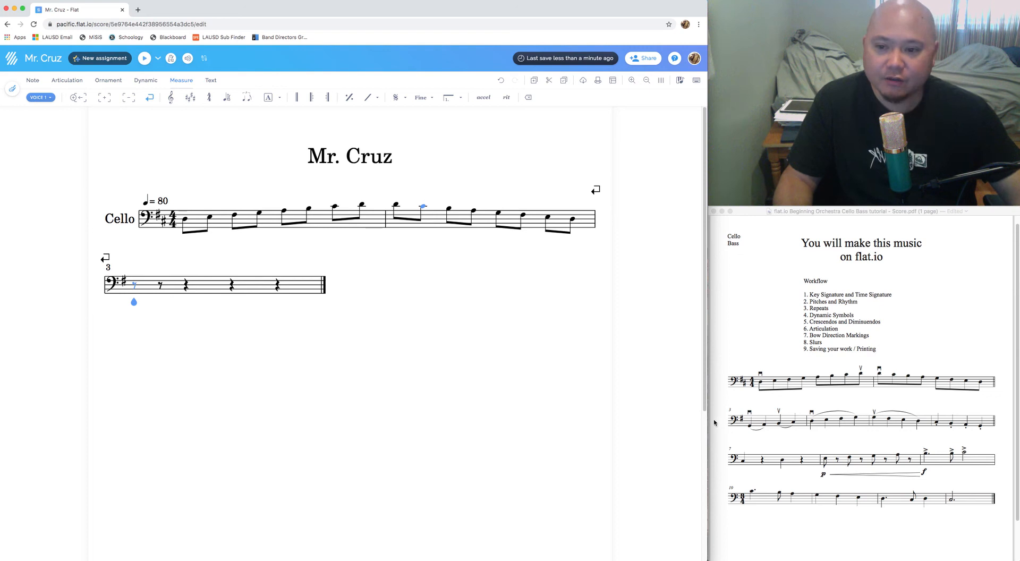
# Fill measure 3 of the Cello staff with the ascending quarter notes G, A, B and C.
pyautogui.click(32, 81)
pyautogui.click(177, 98)
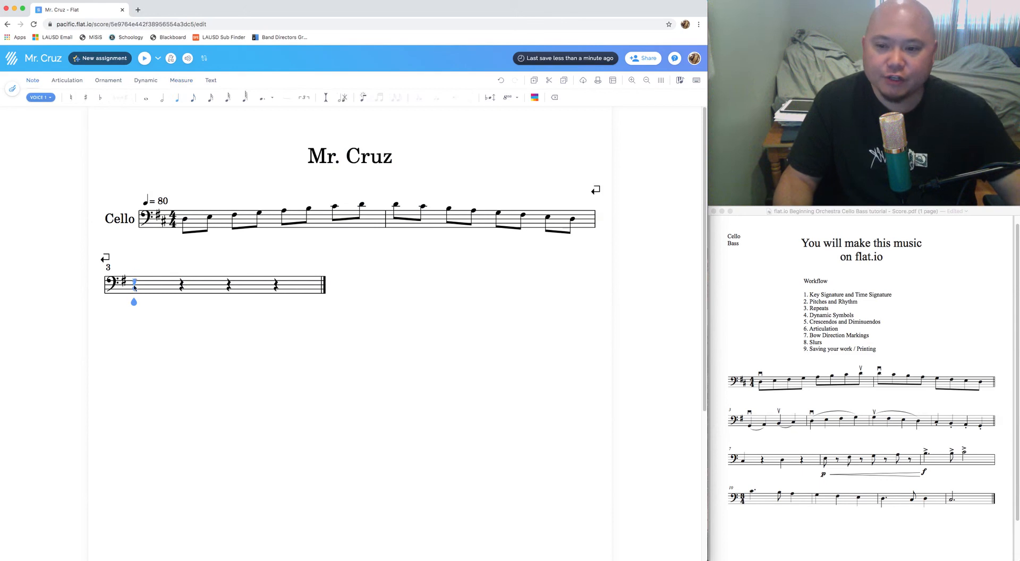
pyautogui.click(135, 292)
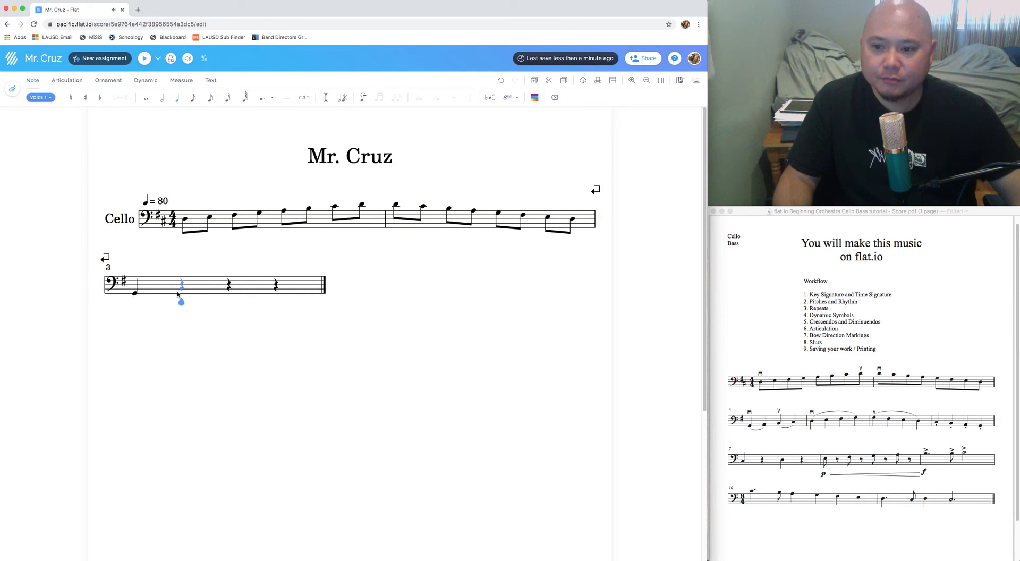
pyautogui.click(180, 292)
pyautogui.click(229, 289)
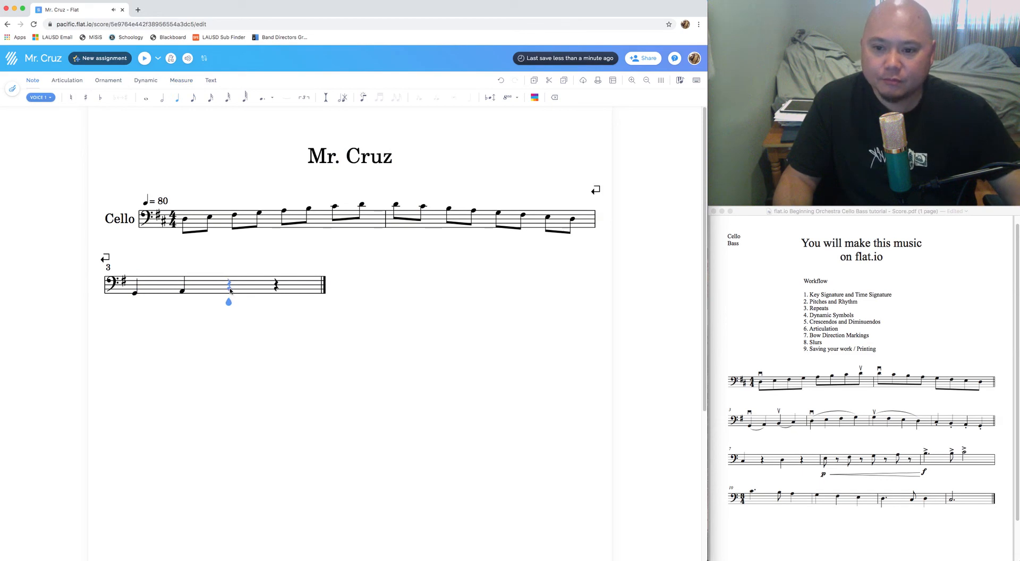
pyautogui.click(276, 288)
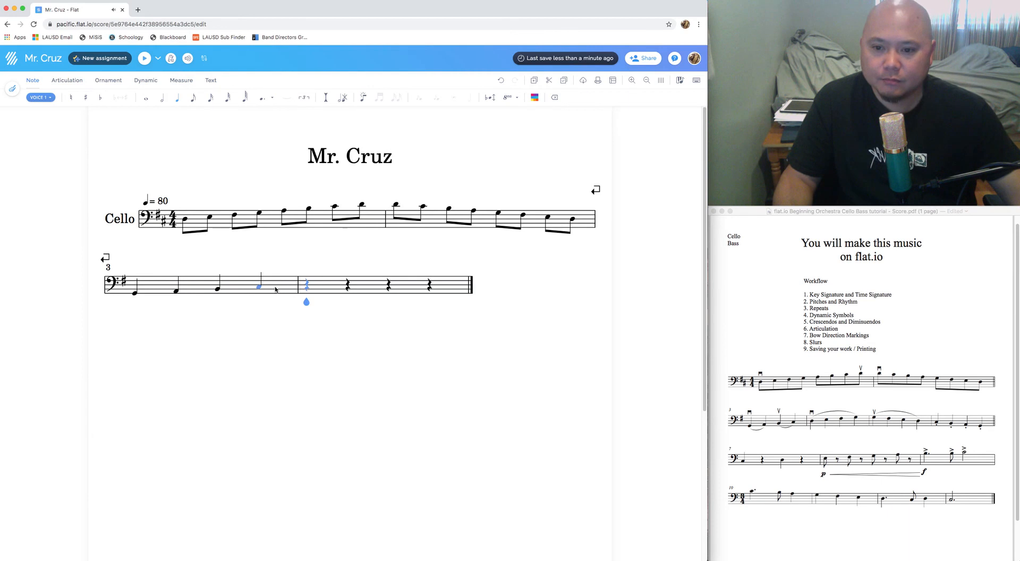
# Fill measure 4 with the ascending quarter notes D, E, F and G.
pyautogui.click(308, 285)
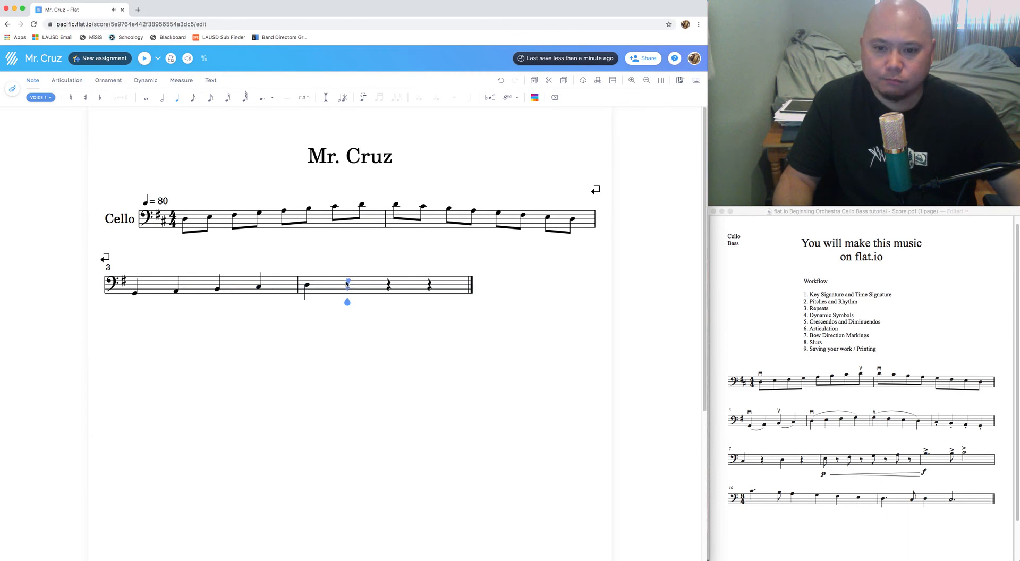
pyautogui.click(347, 284)
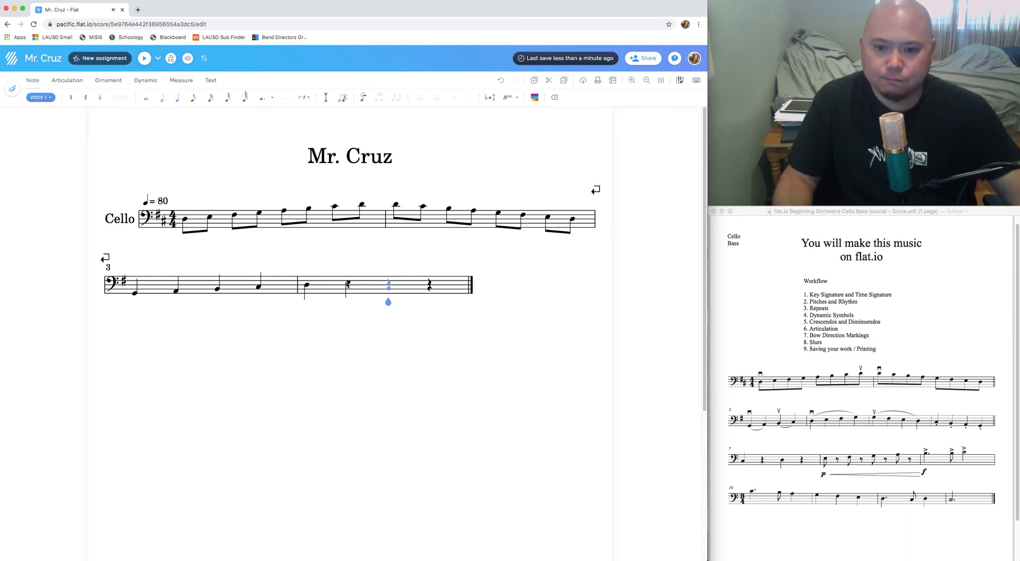
pyautogui.click(391, 281)
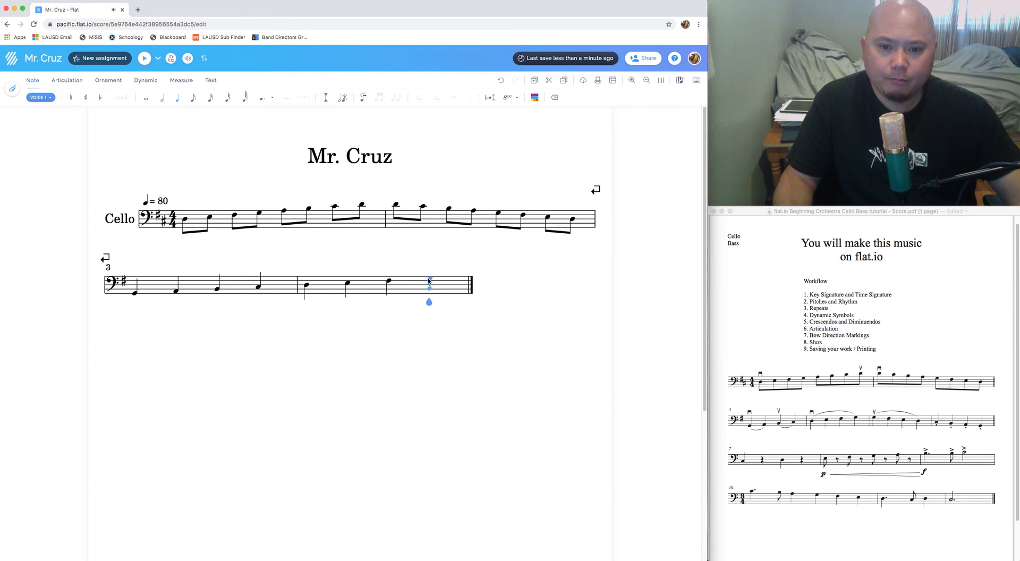
pyautogui.click(428, 278)
# Fill measure 5 with the descending quarter notes G, F, E and D.
pyautogui.click(446, 278)
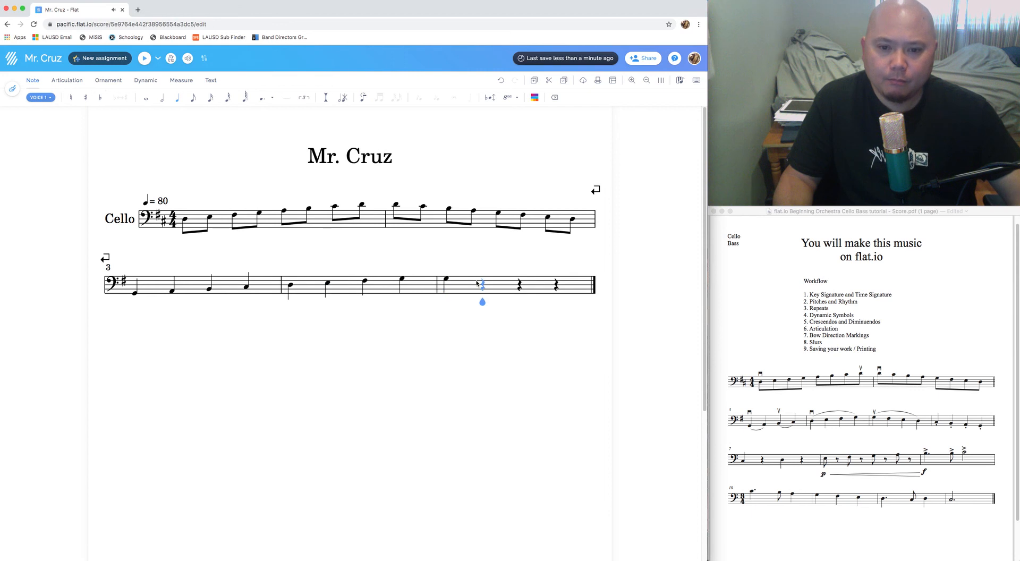
pyautogui.click(483, 282)
pyautogui.click(521, 283)
pyautogui.click(556, 286)
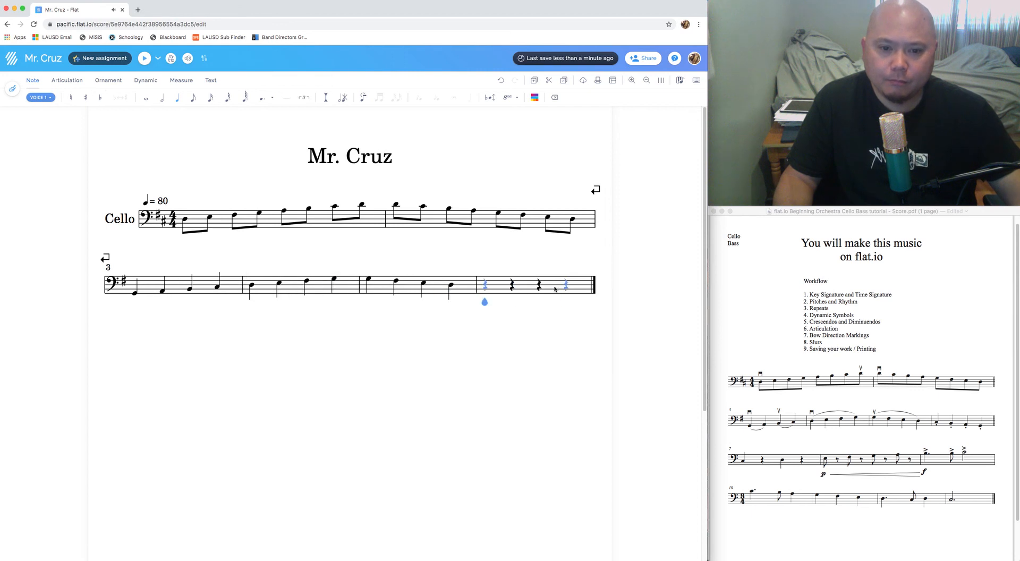
# Fill measure 6 with the descending quarter notes C, B, A and low G.
pyautogui.click(485, 287)
pyautogui.click(513, 289)
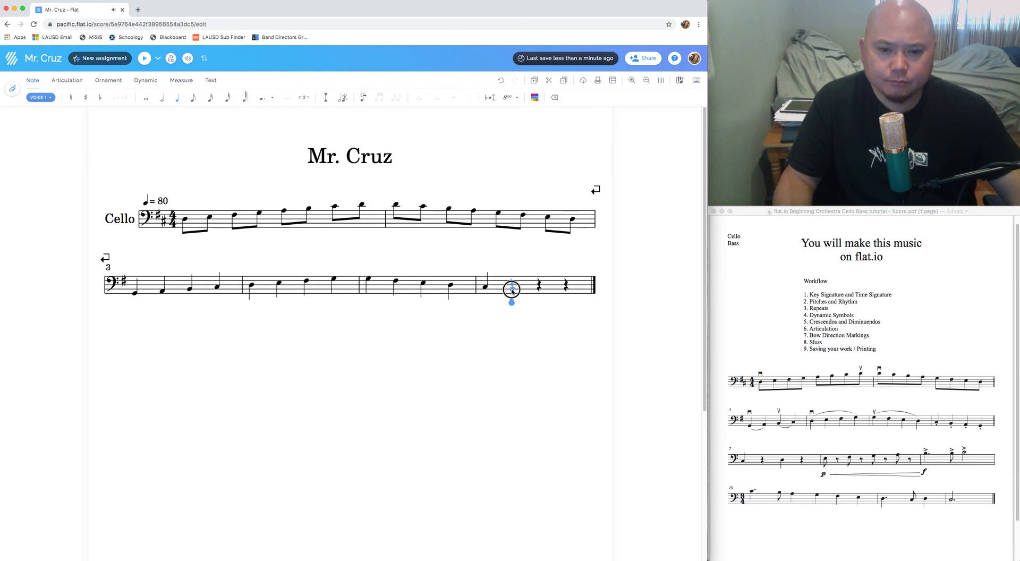
pyautogui.click(539, 292)
pyautogui.click(567, 295)
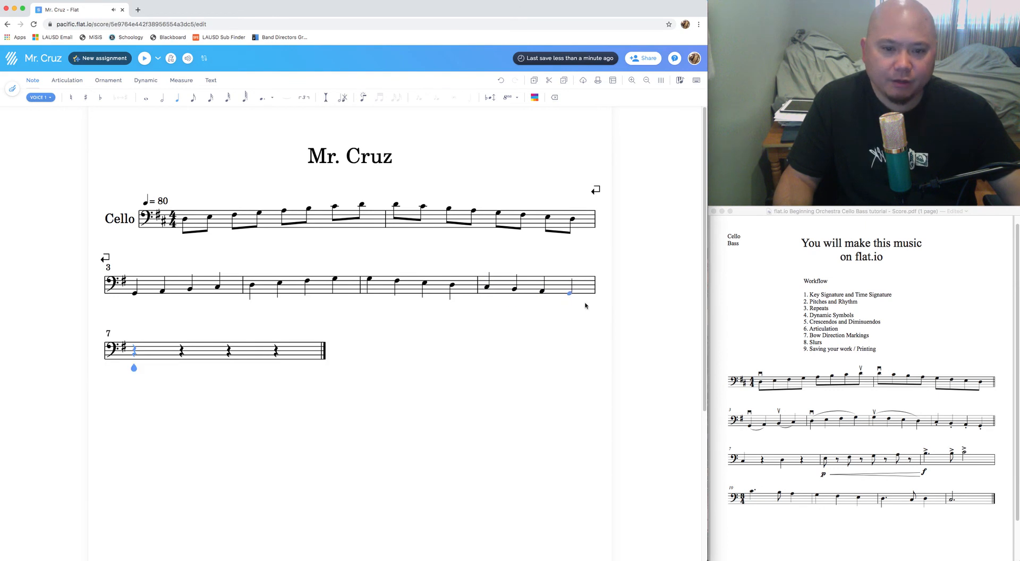
# Check the key of the example sheet's third line and set measure 7's key signature to no sharps or flats.
pyautogui.click(856, 425)
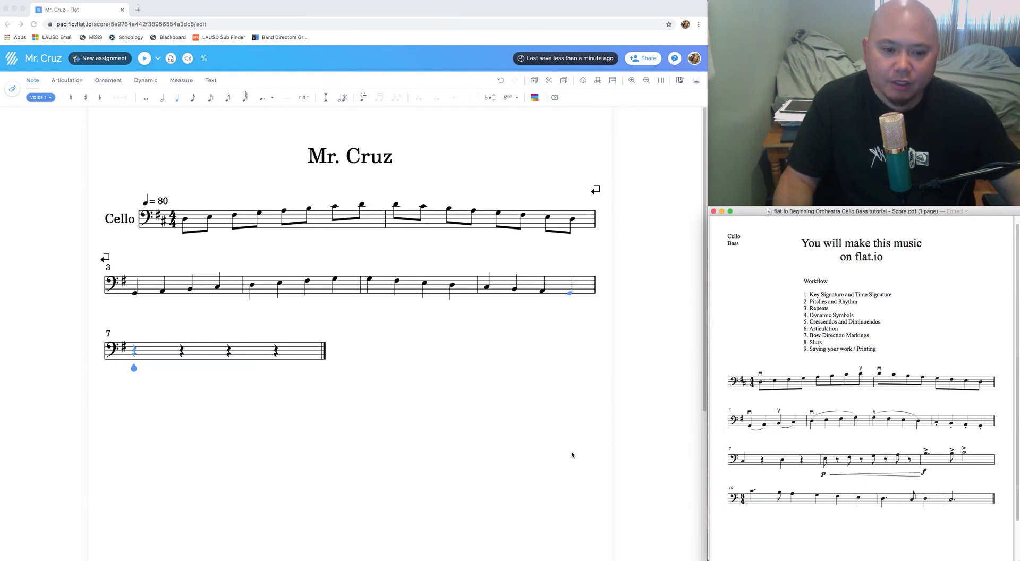
pyautogui.moveTo(729, 457); pyautogui.dragTo(743, 457)
pyautogui.click(731, 456)
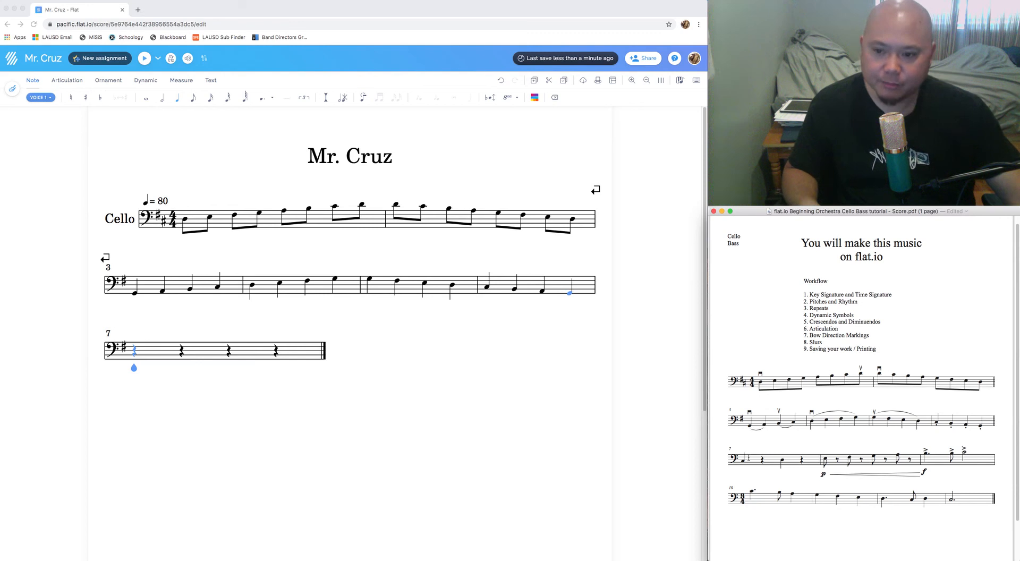
pyautogui.click(180, 81)
pyautogui.click(179, 81)
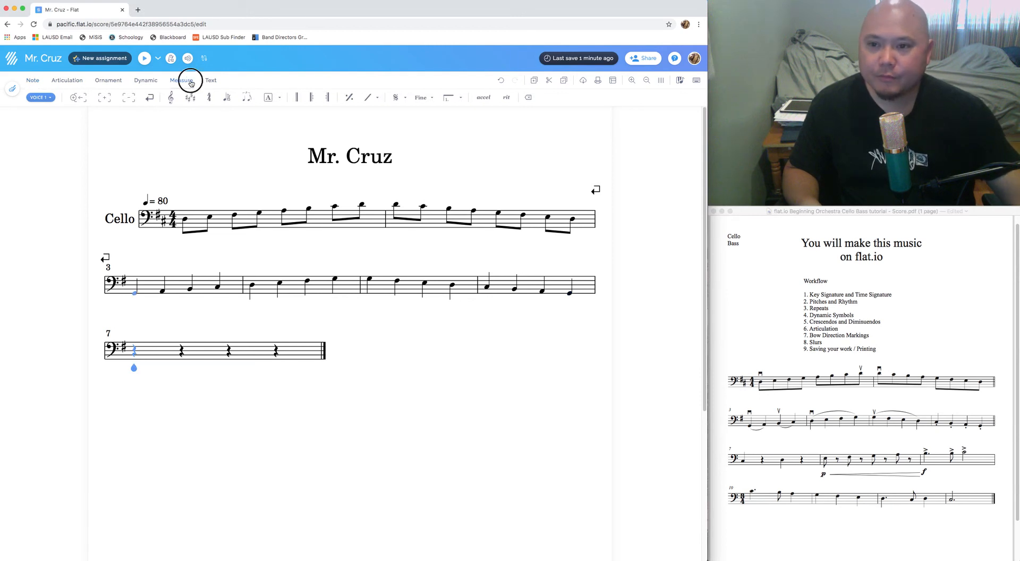
pyautogui.click(190, 97)
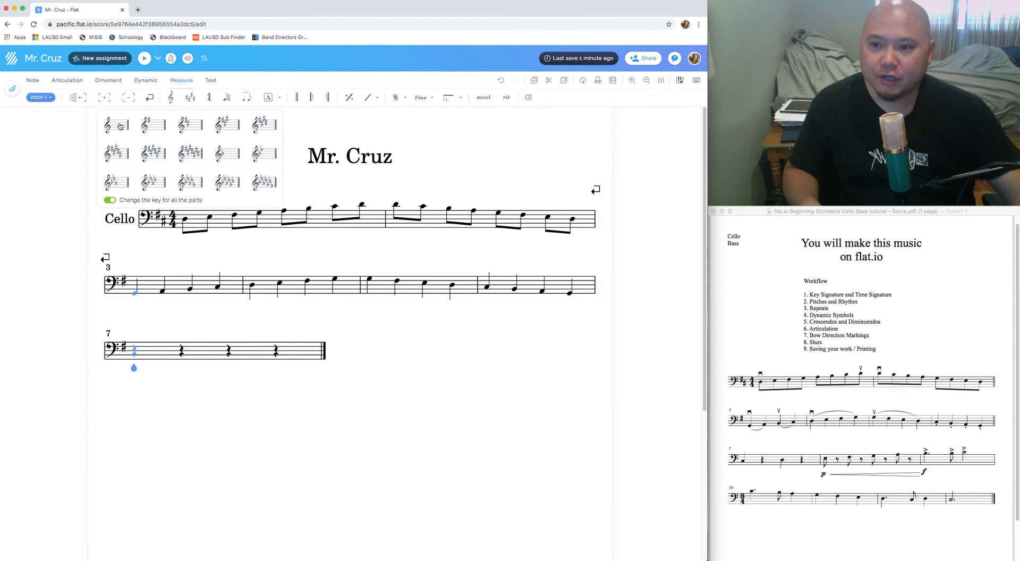
pyautogui.click(116, 127)
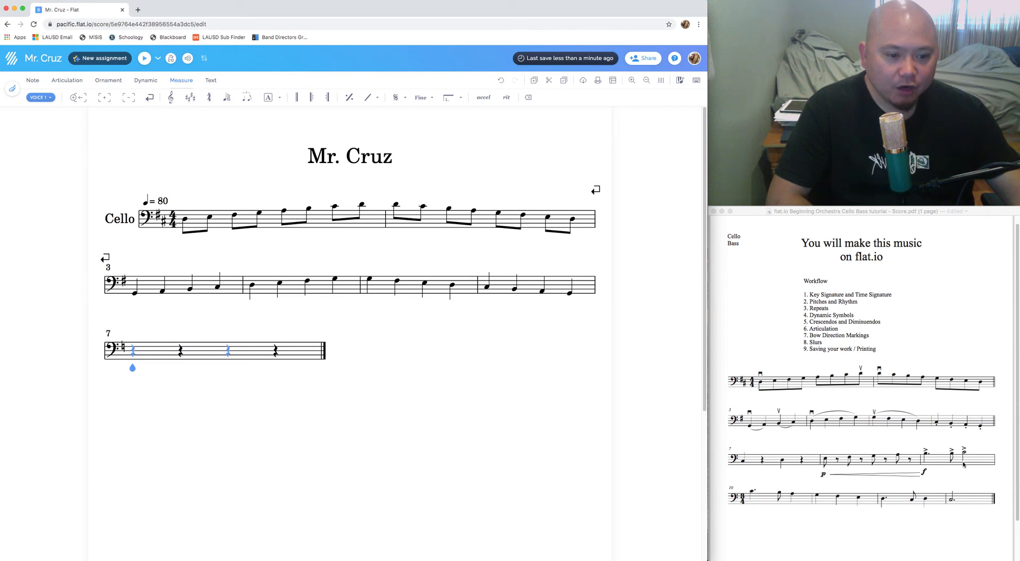
# Enter quarter notes C and D on beats 1 and 3 of measure 7, keeping quarter rests on beats 2 and 4.
pyautogui.click(784, 462)
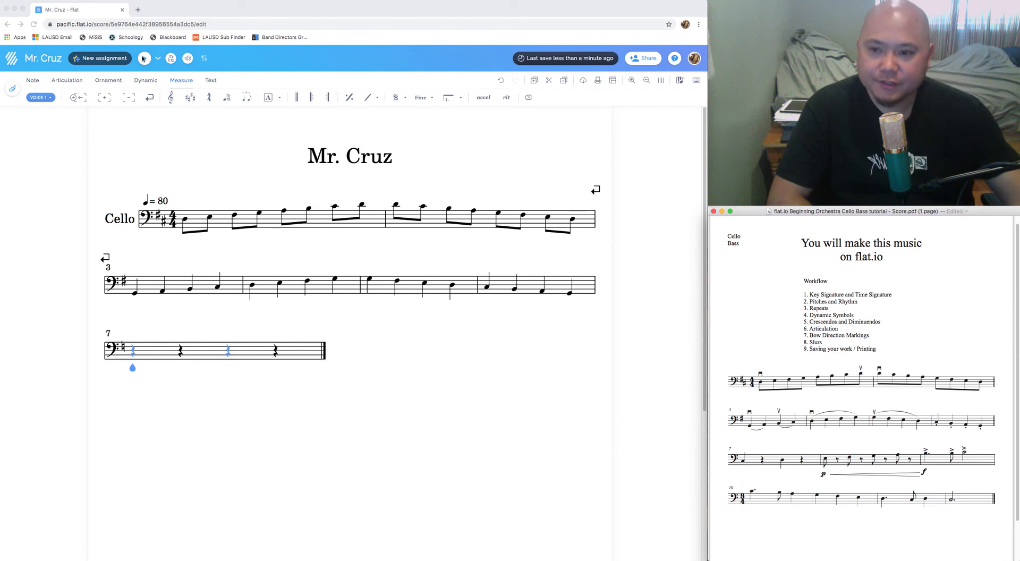
pyautogui.click(31, 83)
pyautogui.click(33, 82)
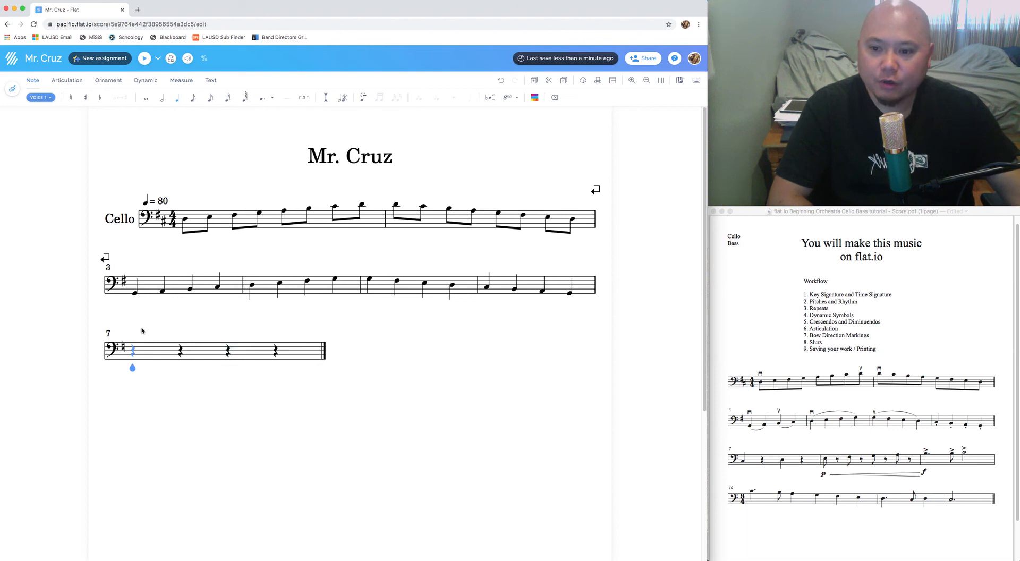
pyautogui.click(133, 352)
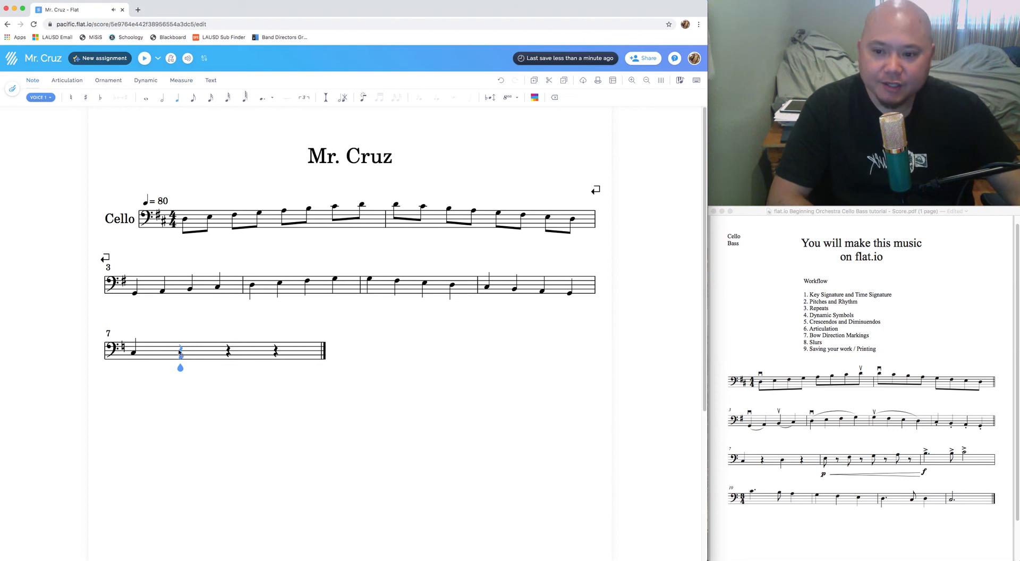
pyautogui.click(755, 472)
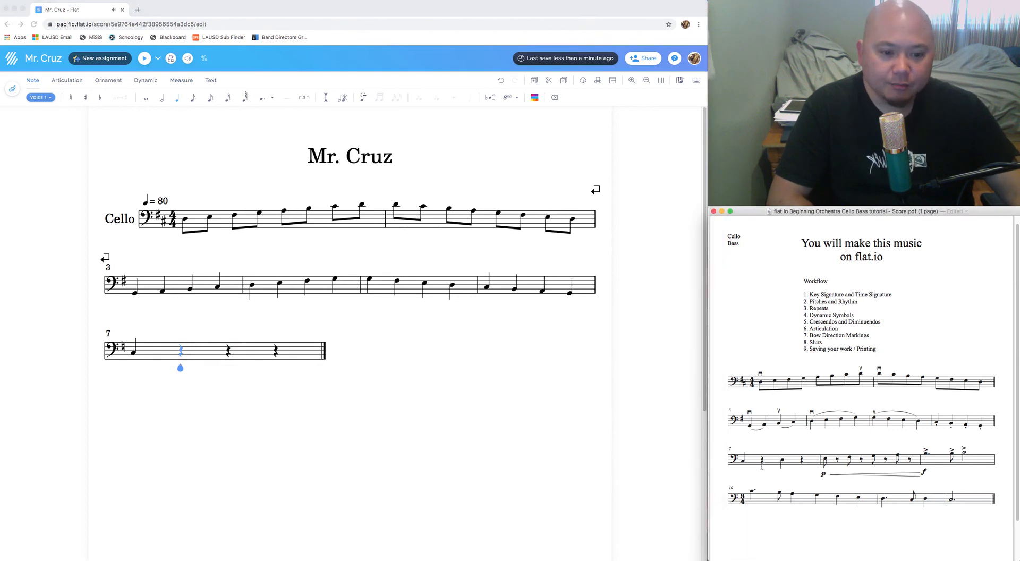
pyautogui.click(168, 372)
pyautogui.press('Right')
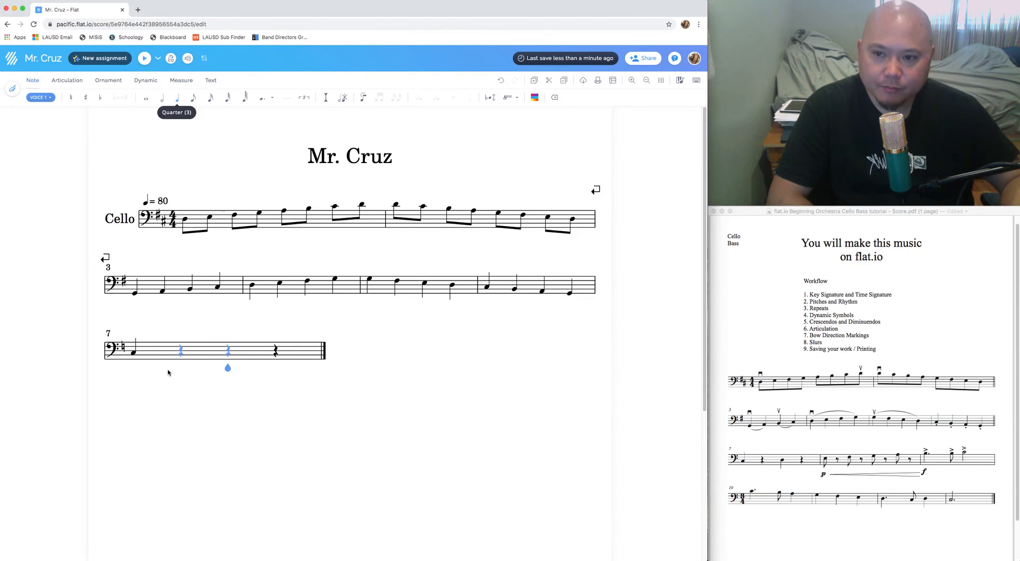
pyautogui.click(229, 352)
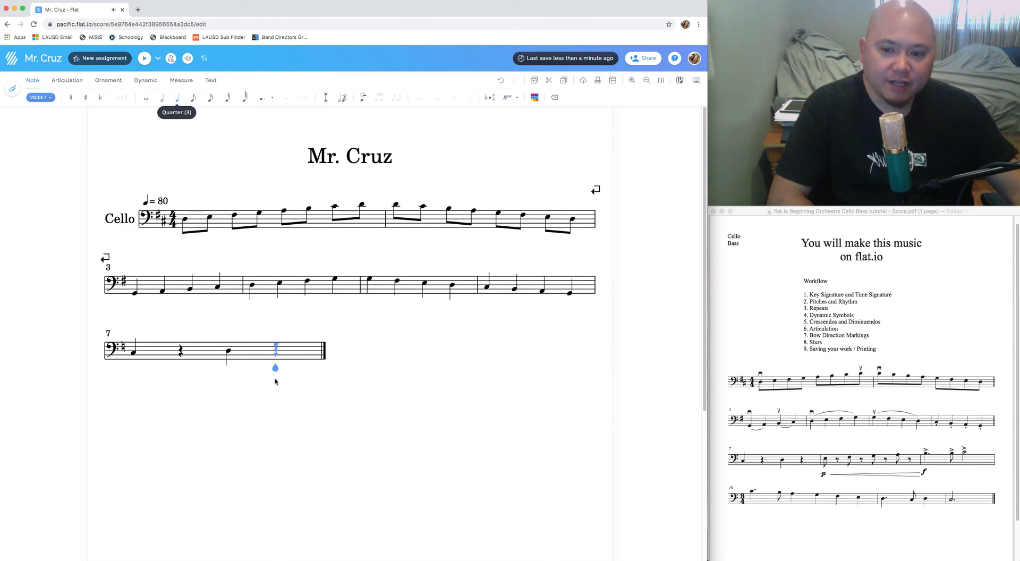
pyautogui.click(821, 456)
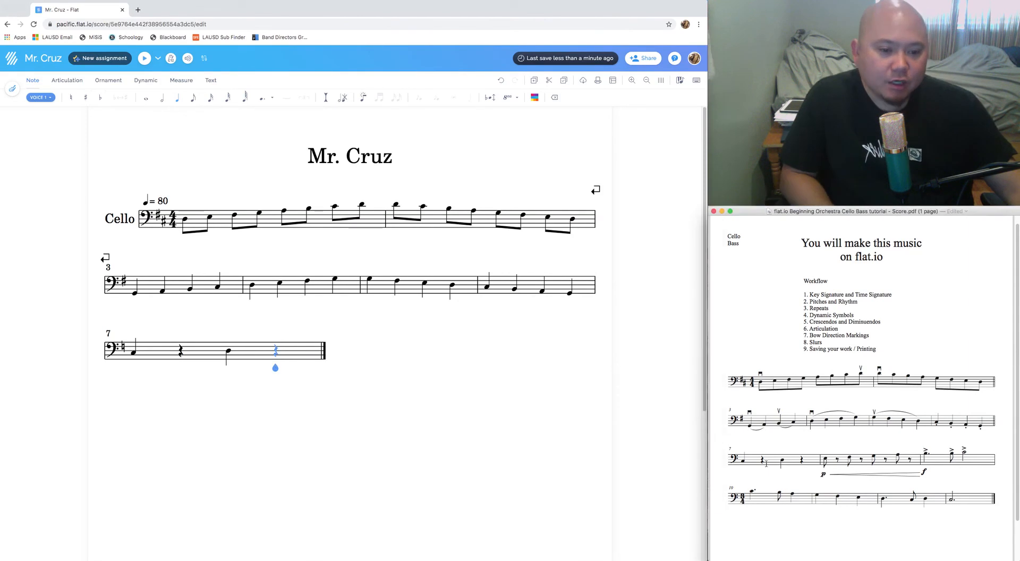
pyautogui.click(293, 409)
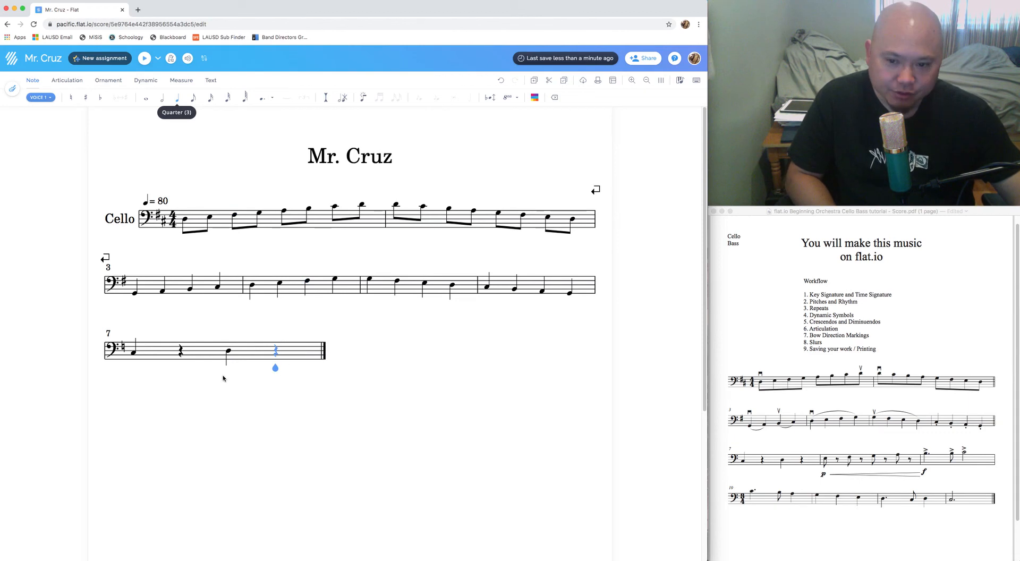
# Insert six empty measures after measure 7.
pyautogui.click(176, 82)
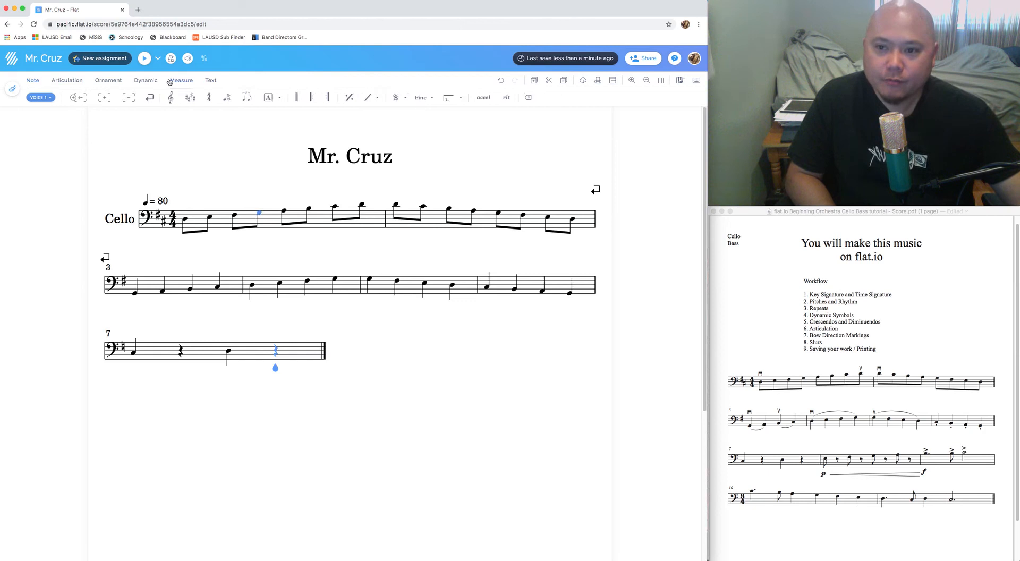
pyautogui.click(104, 99)
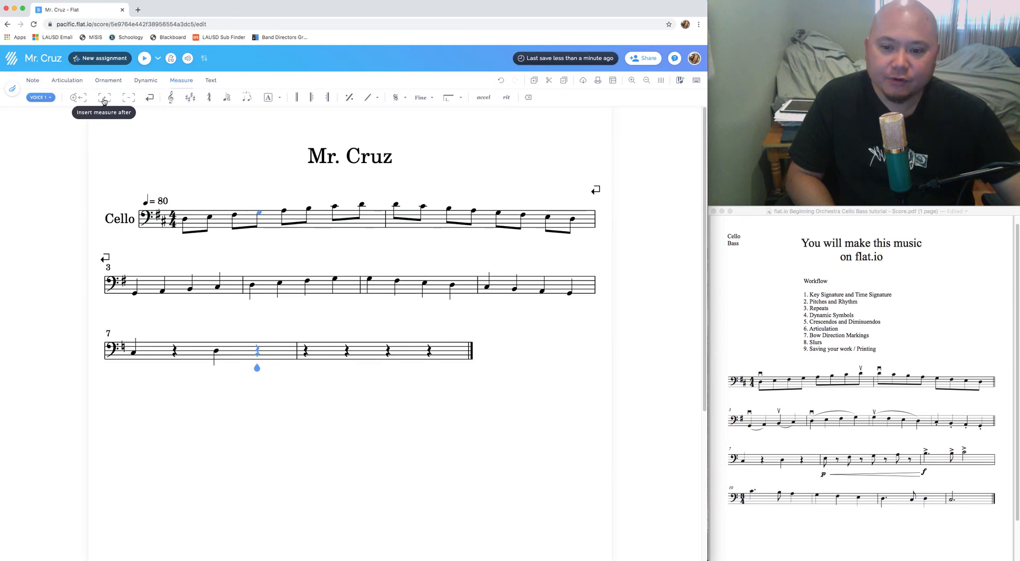
pyautogui.click(105, 99)
pyautogui.click(104, 99)
pyautogui.click(104, 98)
pyautogui.click(104, 98)
pyautogui.click(104, 99)
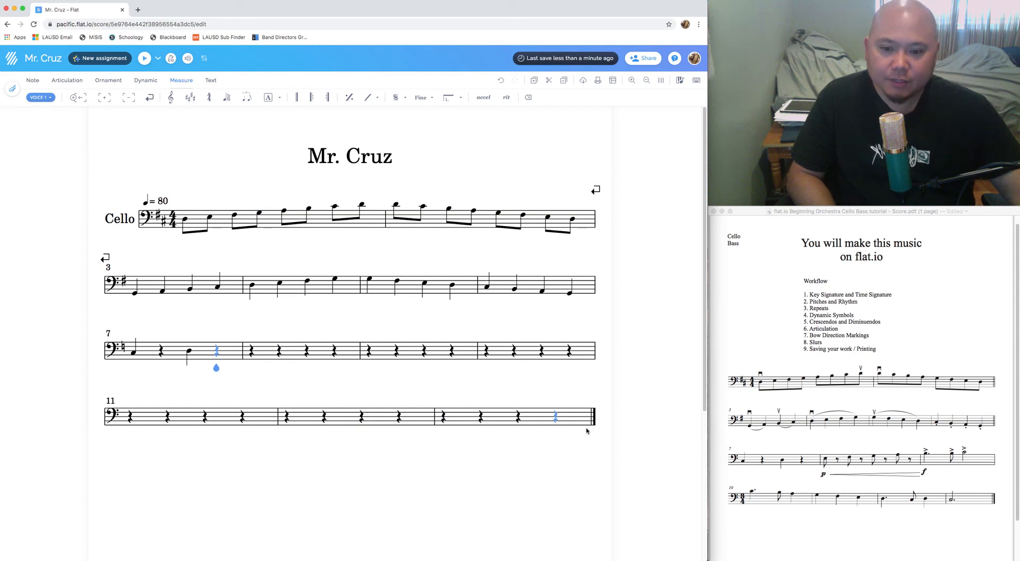
# Move the note cursor past measure 7's last rest, step through measure 8's rests, and return it to measure 8's first beat.
pyautogui.press('Right')
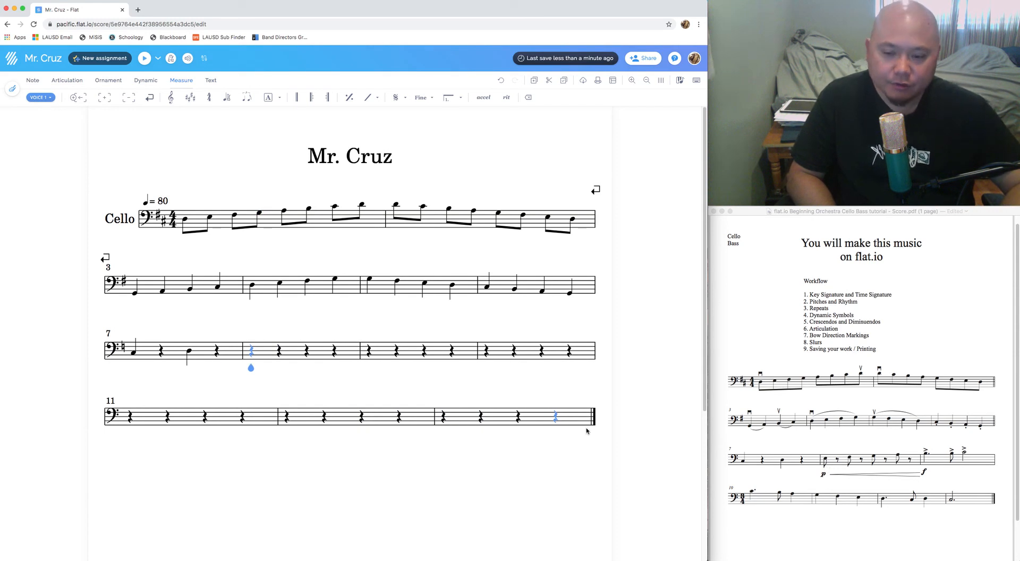
pyautogui.press('Right')
pyautogui.press('Right')
pyautogui.press('Right')
pyautogui.press('Right')
pyautogui.press('Right')
pyautogui.press('Right')
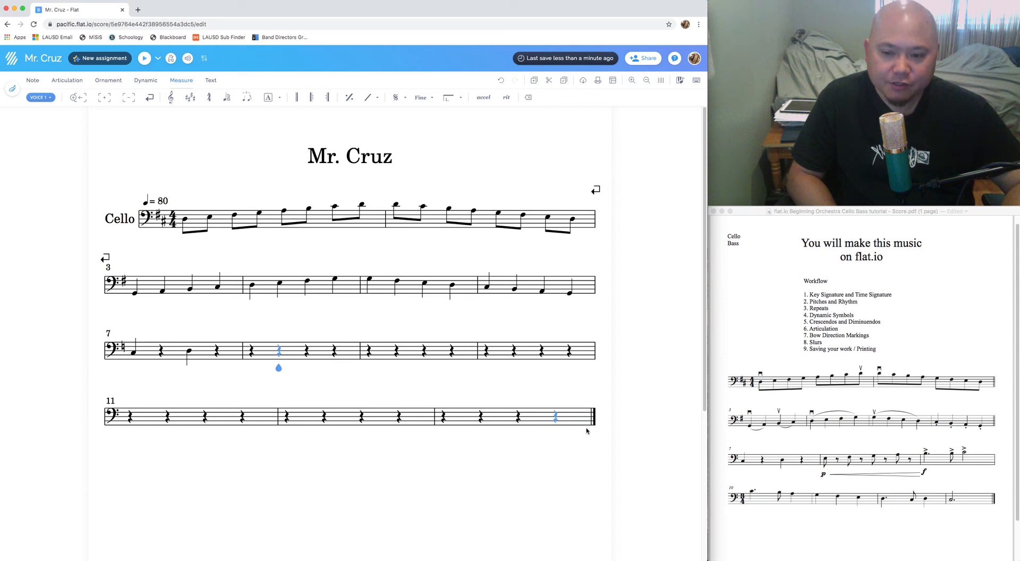
pyautogui.press('Left')
pyautogui.press('Left')
pyautogui.press('Left')
pyautogui.press('Left')
pyautogui.press('Left')
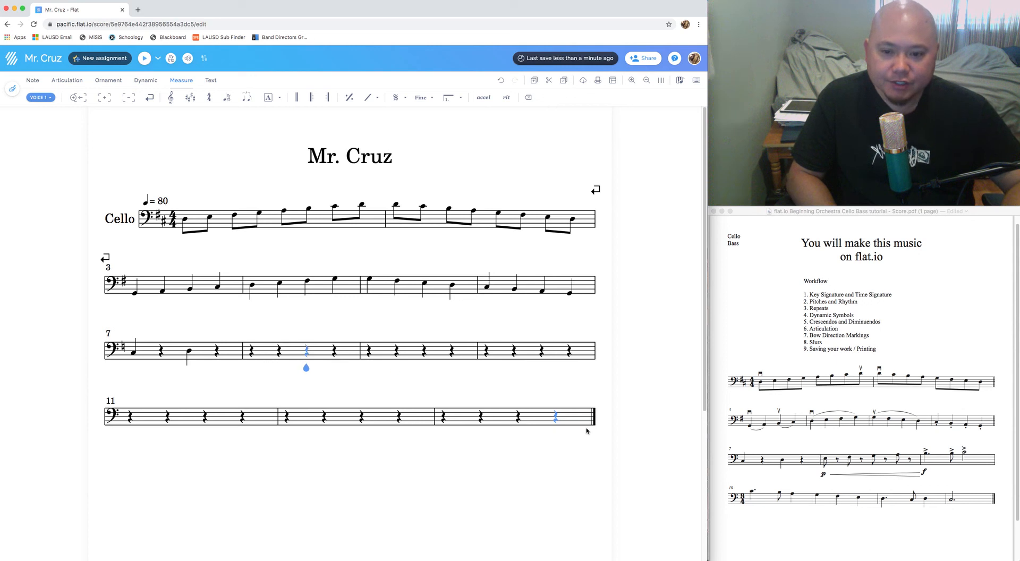
pyautogui.press('Left')
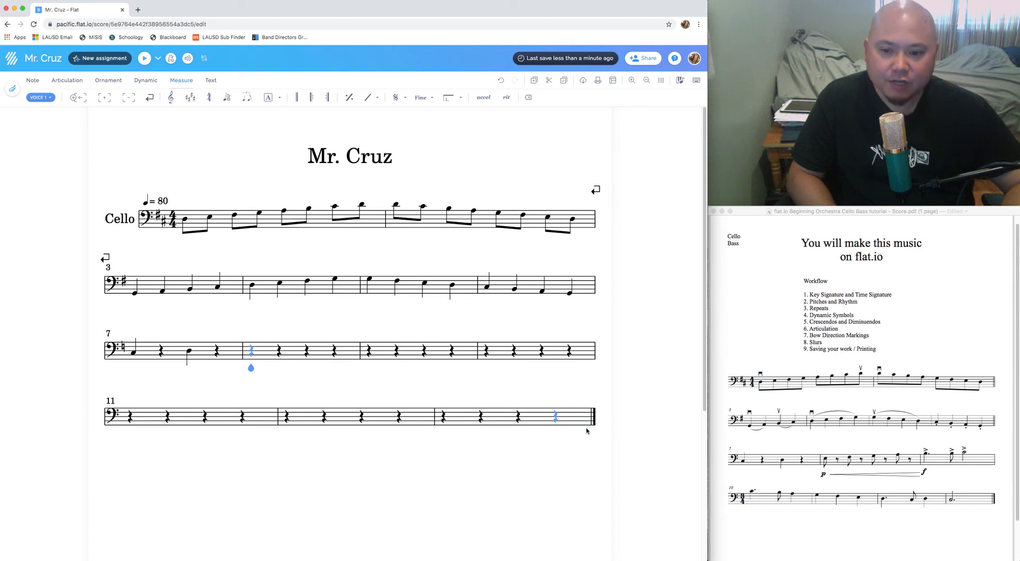
pyautogui.press('Right')
pyautogui.press('Right')
pyautogui.press('Right')
pyautogui.press('Right')
pyautogui.press('Left')
pyautogui.press('Left')
pyautogui.press('Left')
pyautogui.press('Left')
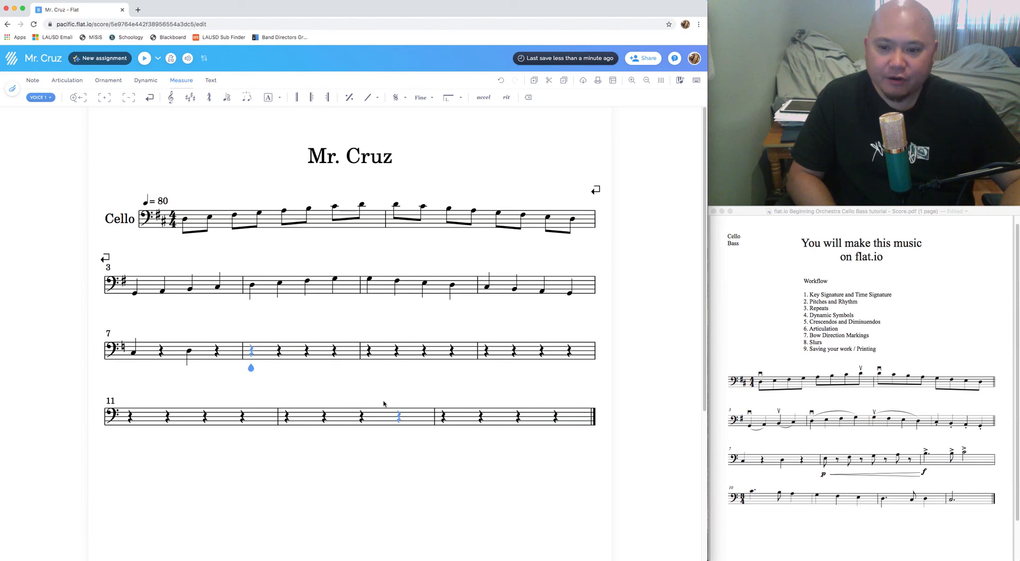
# Lower the beat-3 note D in measure 7, raise it back to D, and return to measure 8's first beat.
pyautogui.press('Left')
pyautogui.press('Left')
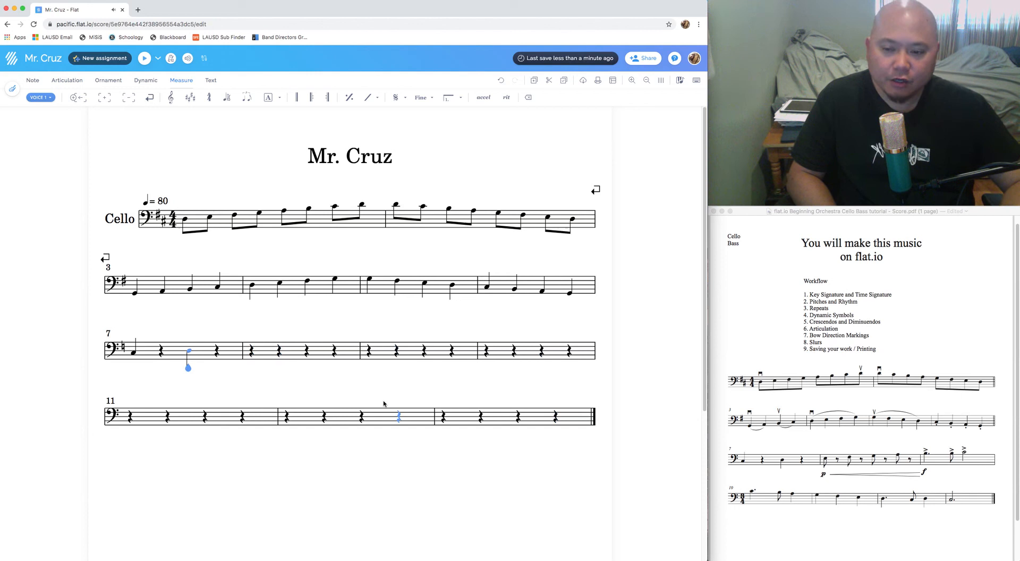
pyautogui.press('Down')
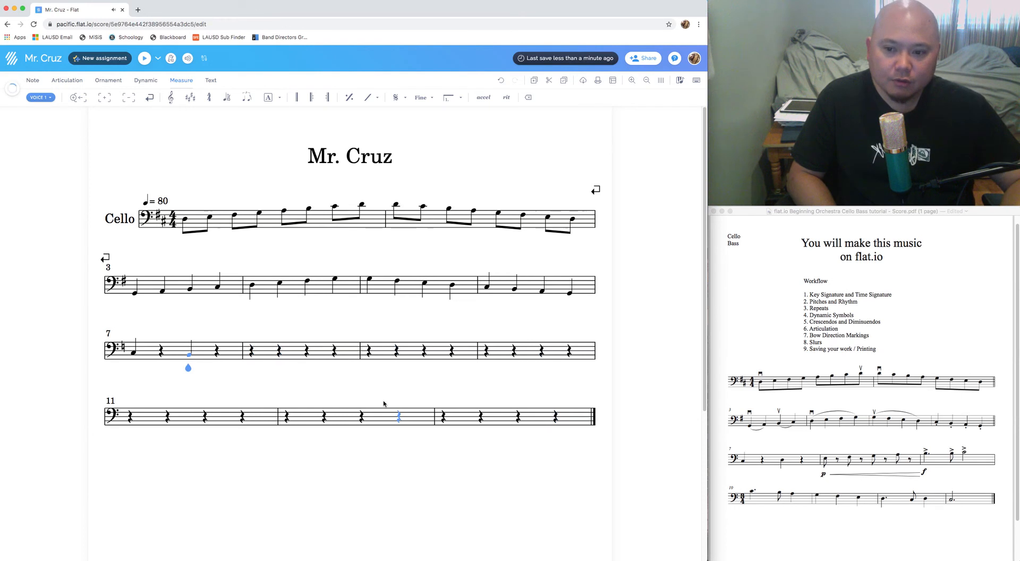
pyautogui.press('Down')
pyautogui.press('Down')
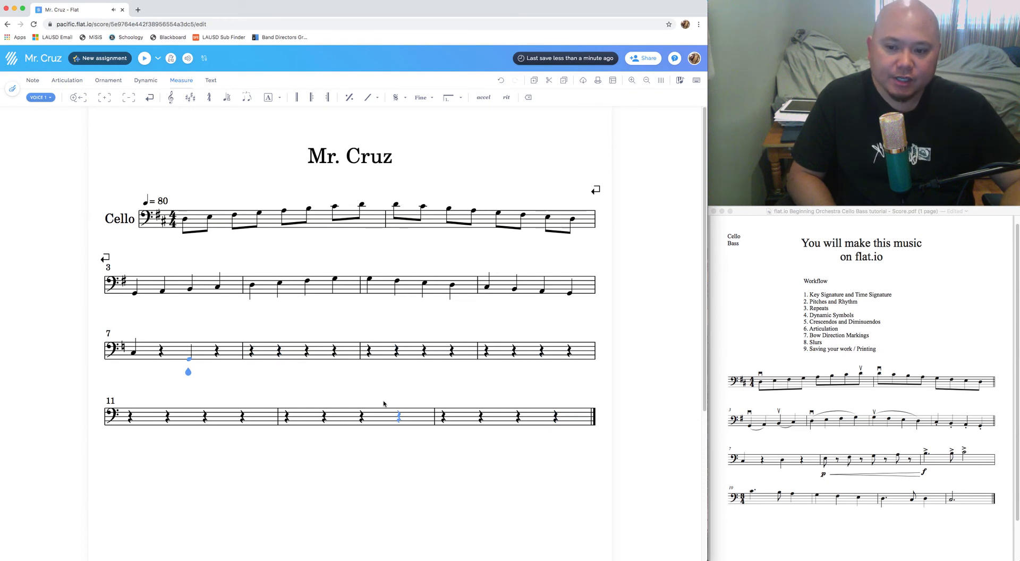
pyautogui.press('Up')
pyautogui.press('Up')
pyautogui.press('Up')
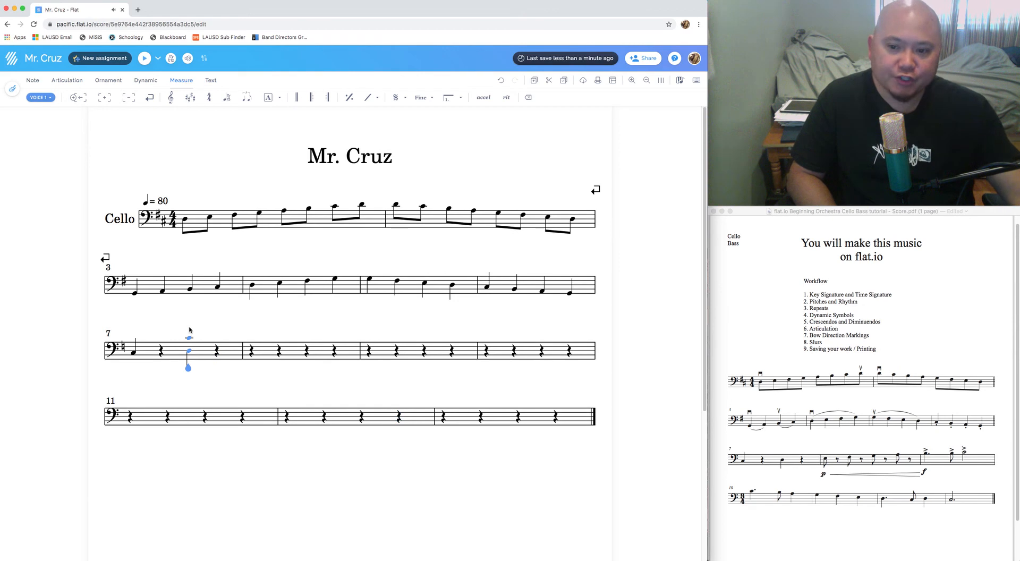
pyautogui.press('Right')
pyautogui.press('Right')
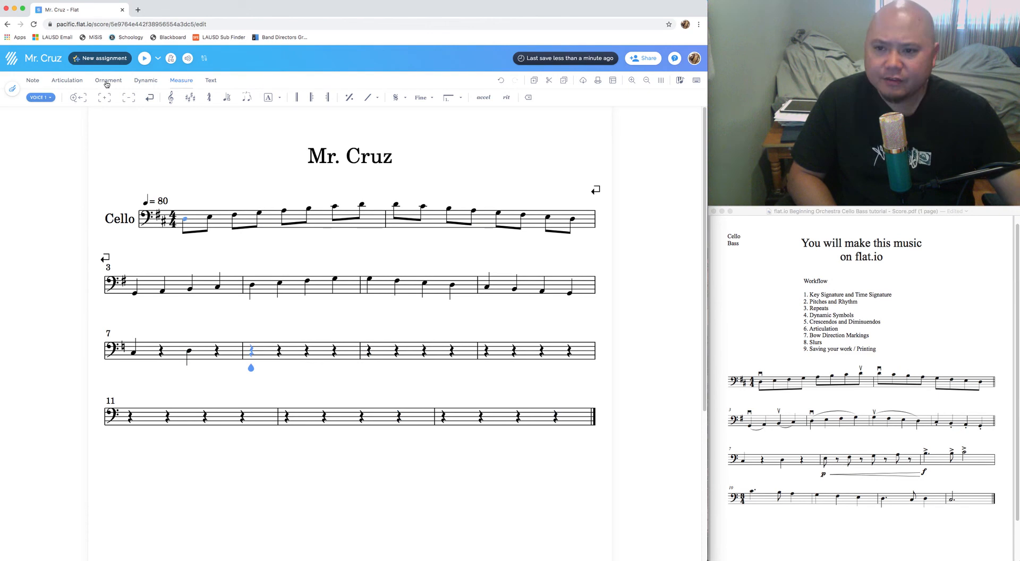
# Enter eighth notes E and F on beats 1 and 2 of measure 8, each followed by an eighth rest.
pyautogui.click(27, 83)
pyautogui.click(193, 97)
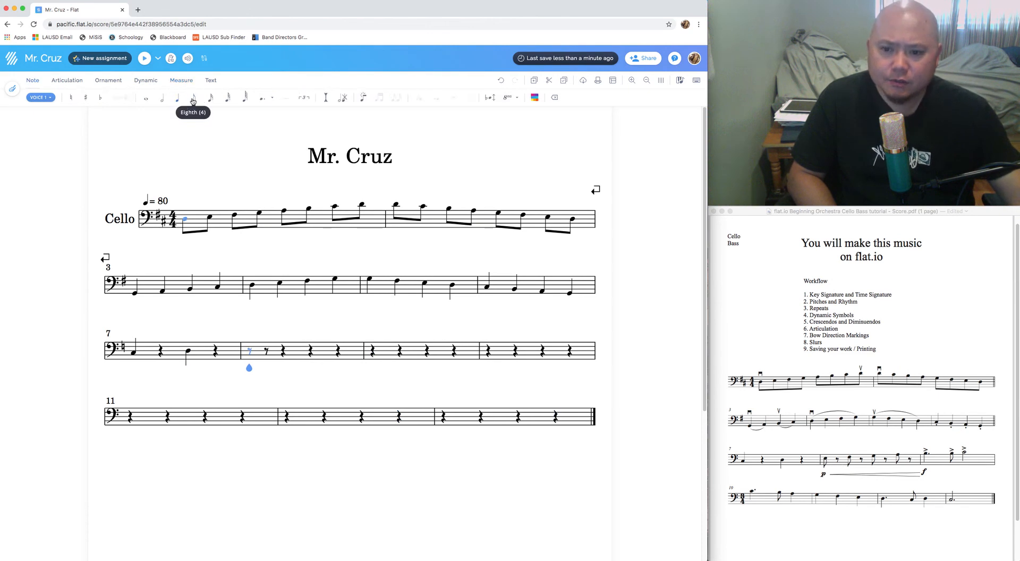
pyautogui.click(251, 350)
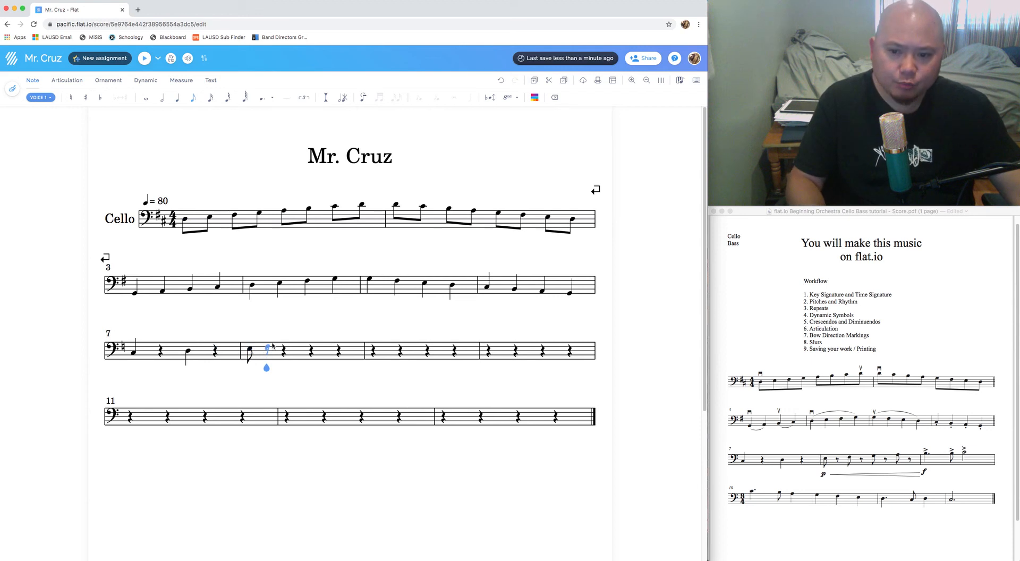
pyautogui.press('Right')
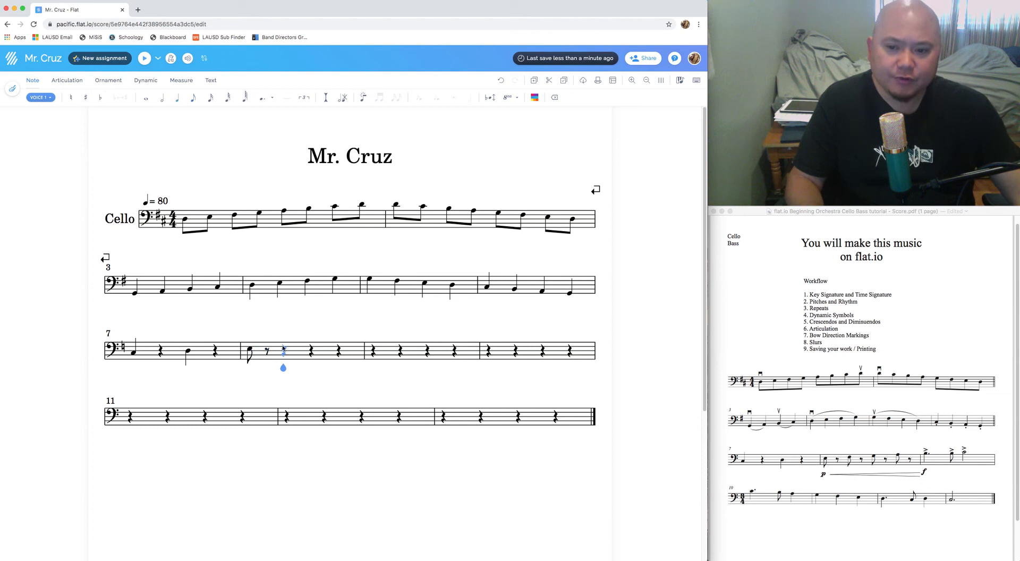
pyautogui.click(193, 97)
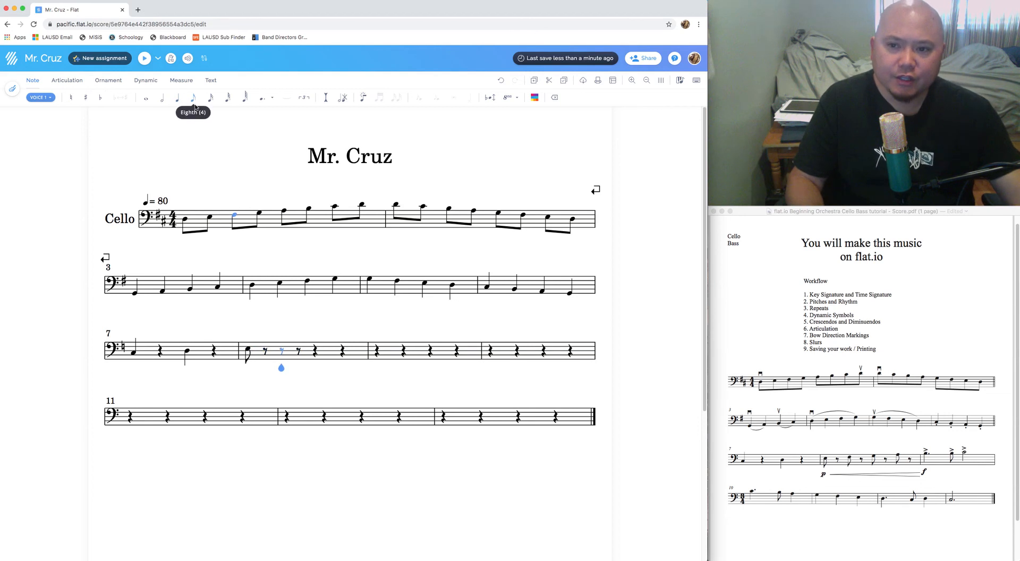
pyautogui.click(282, 348)
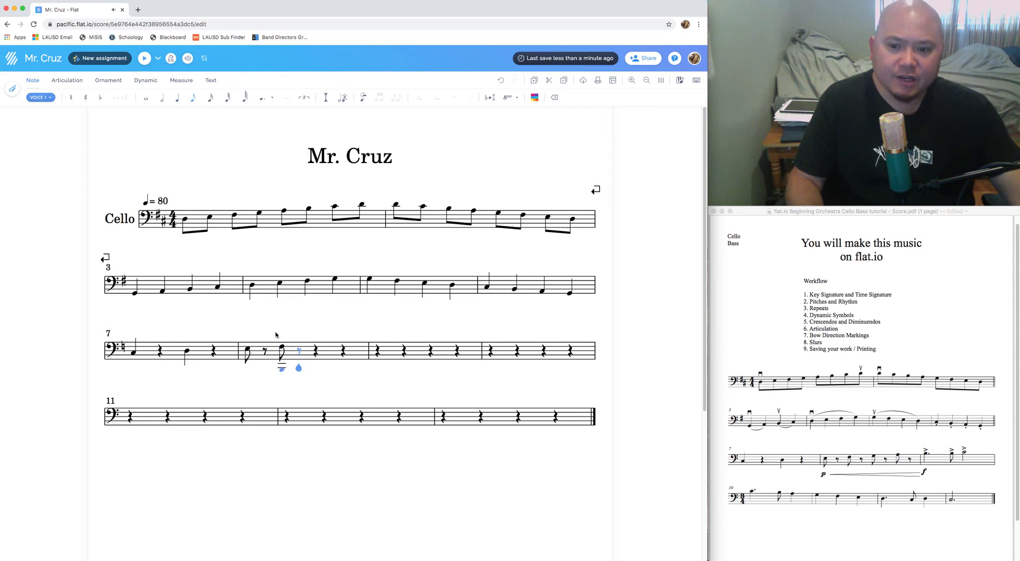
pyautogui.press('Right')
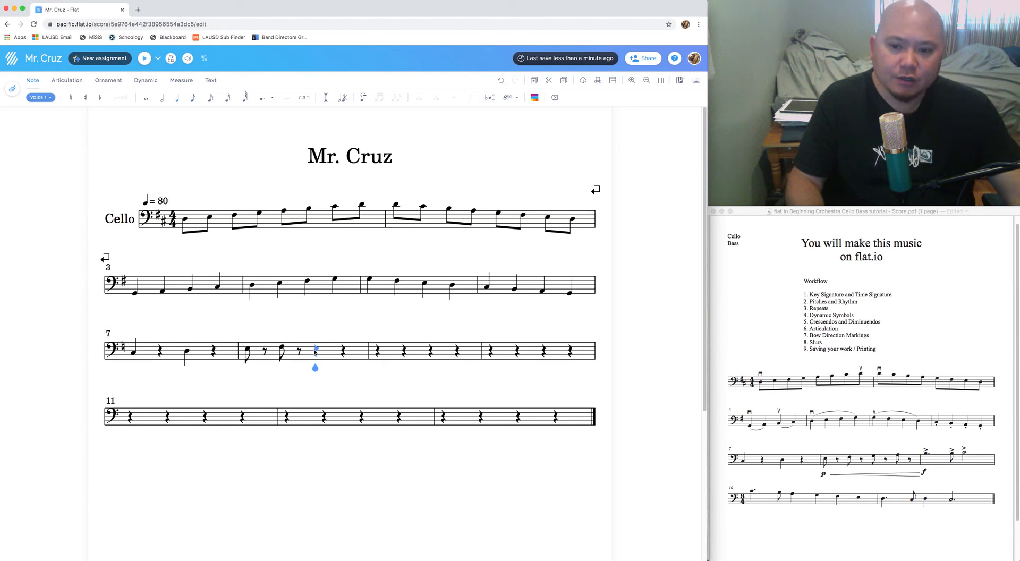
# Enter eighth notes G and A on beats 3 and 4 of measure 8, each followed by an eighth rest.
pyautogui.click(193, 97)
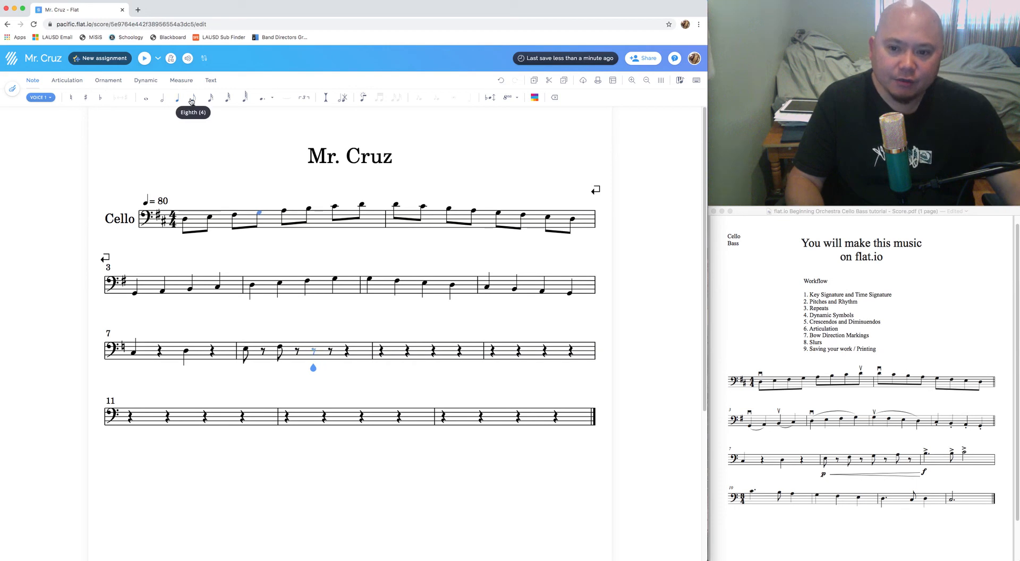
pyautogui.press('e')
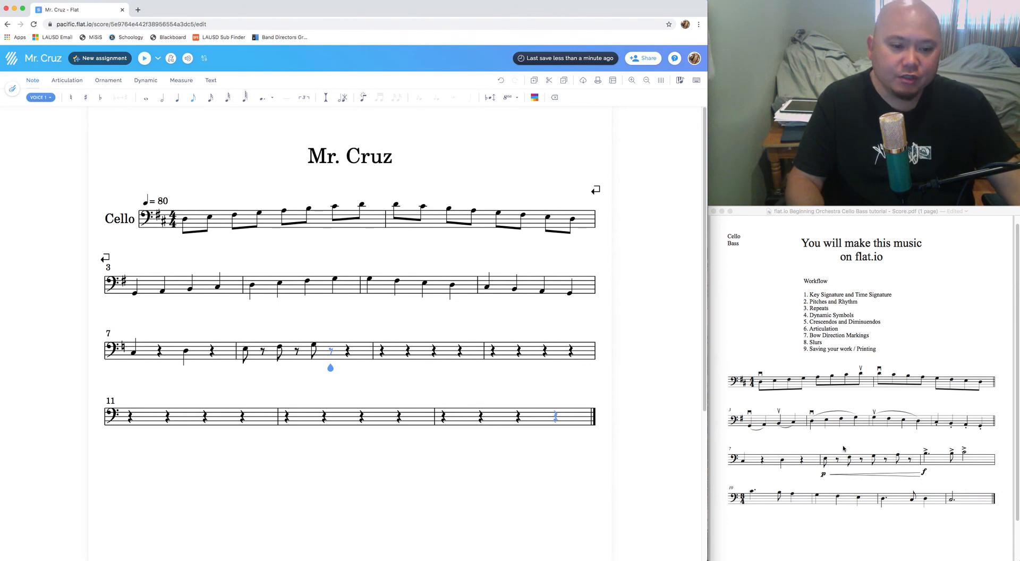
pyautogui.click(877, 468)
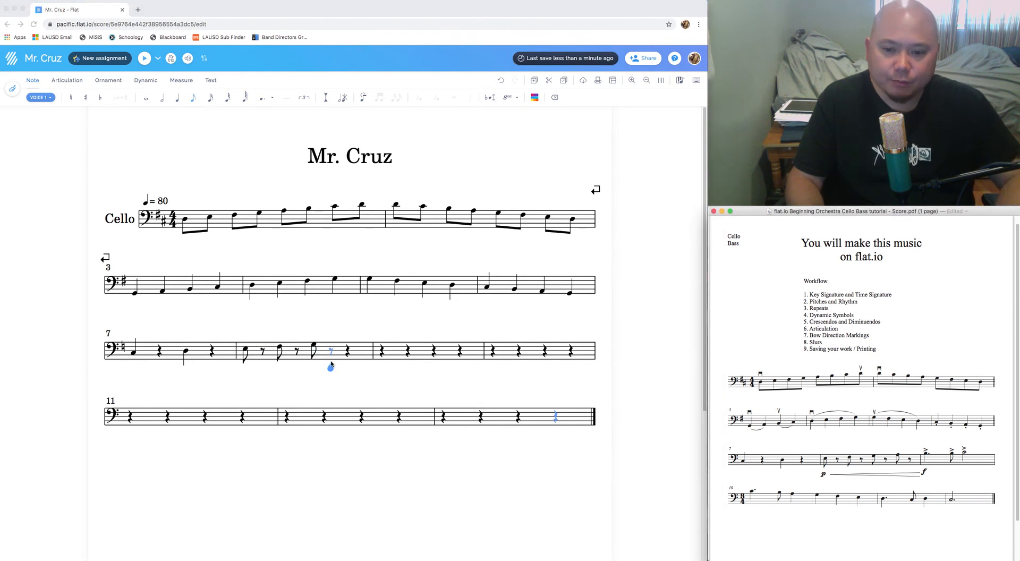
pyautogui.click(378, 389)
pyautogui.press('Right')
pyautogui.click(194, 101)
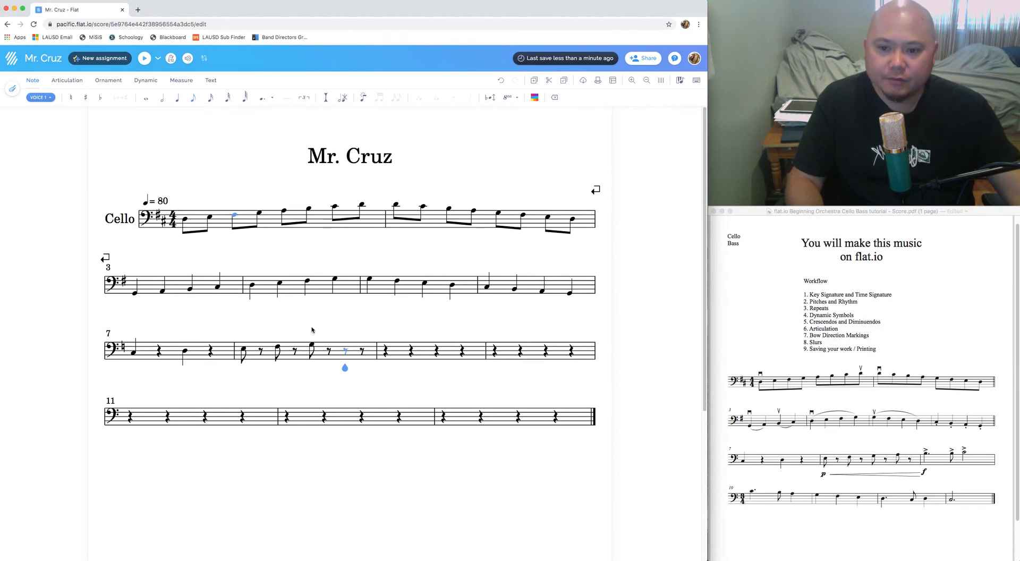
pyautogui.click(346, 344)
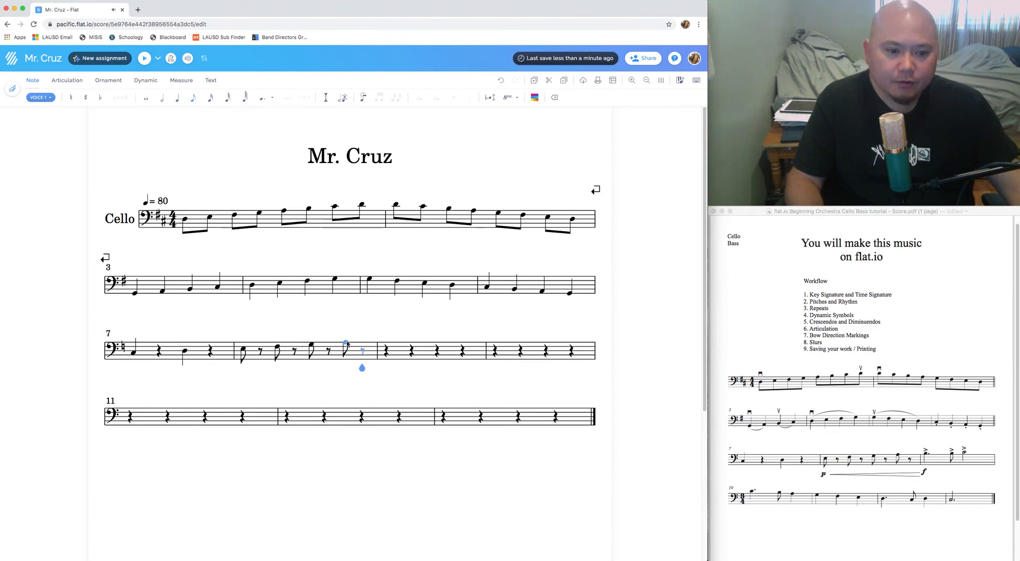
pyautogui.press('Right')
# Check the example sheet's measure 9 and enter a dotted quarter note B on its first beat in the score.
pyautogui.click(927, 453)
pyautogui.moveTo(925, 453); pyautogui.dragTo(931, 452)
pyautogui.click(931, 455)
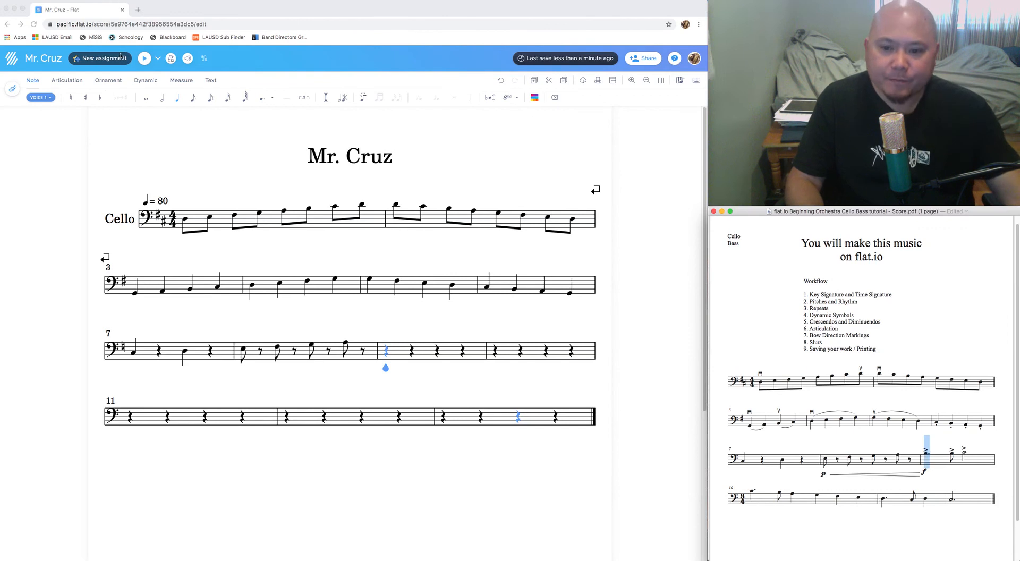
pyautogui.click(35, 81)
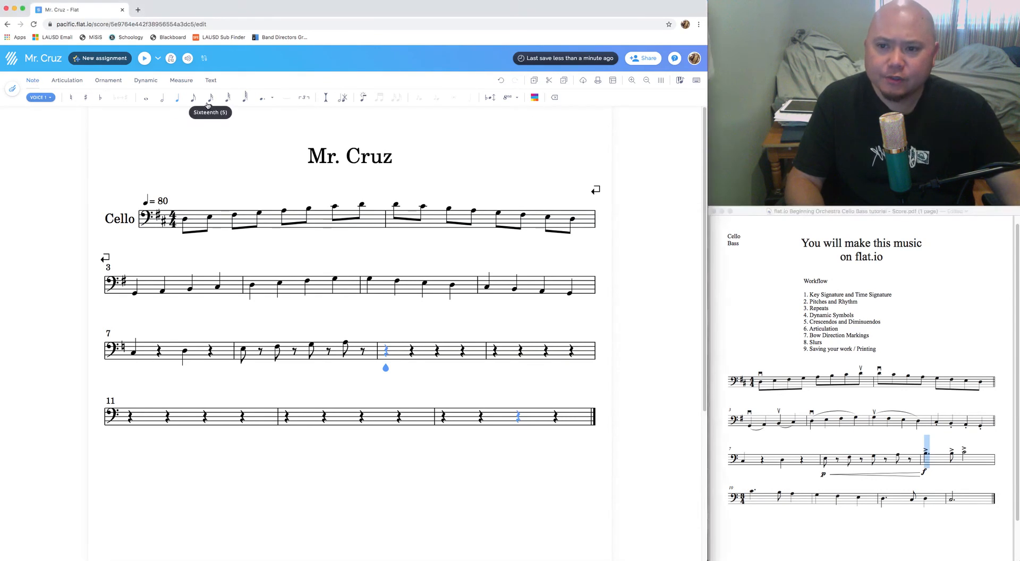
pyautogui.click(386, 342)
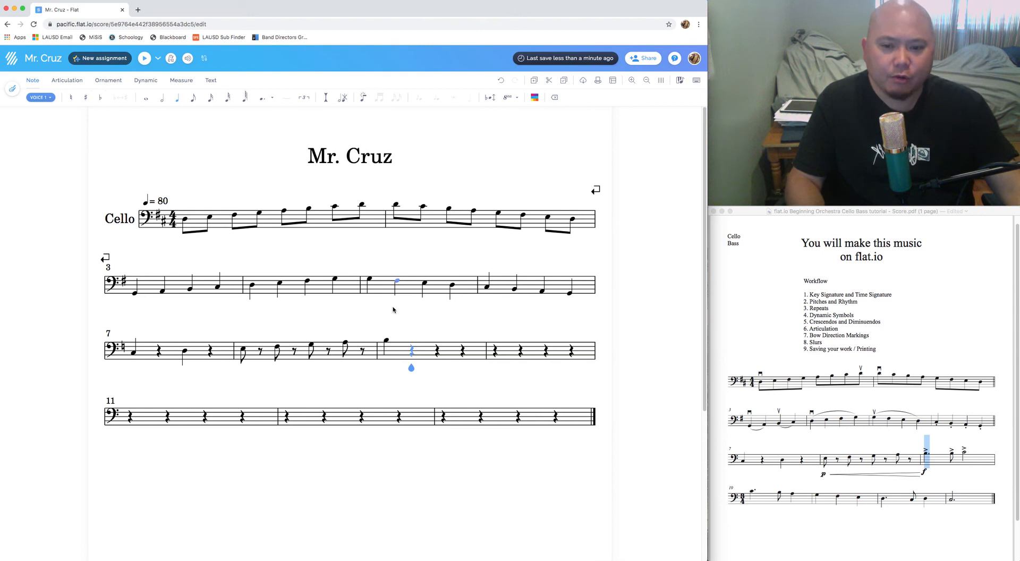
pyautogui.click(387, 342)
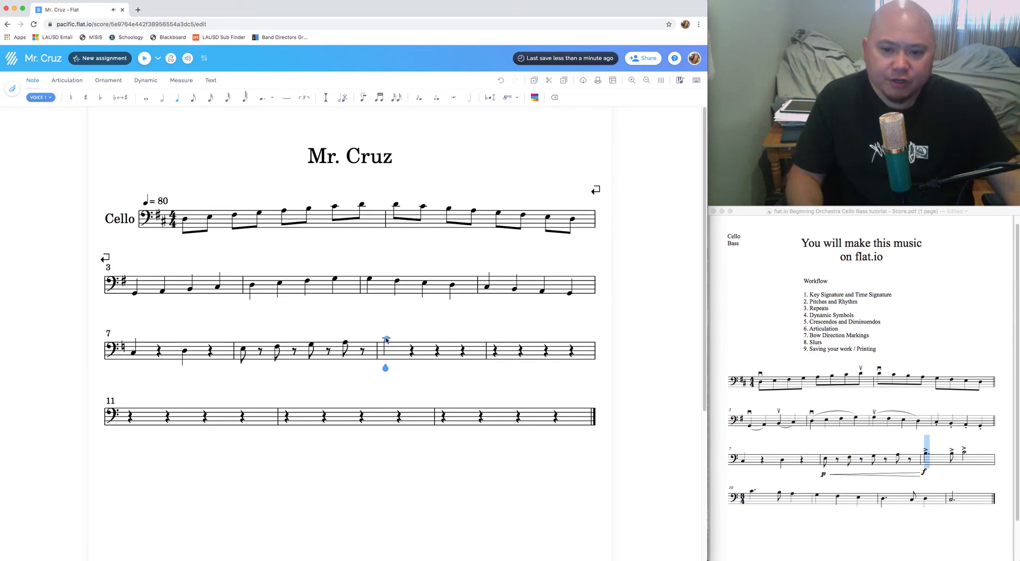
pyautogui.click(271, 99)
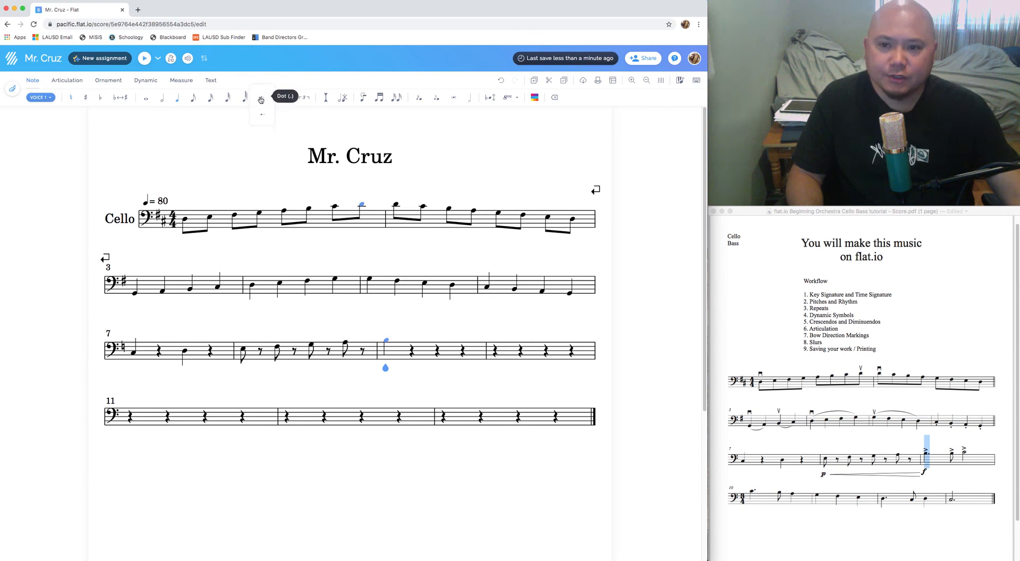
pyautogui.click(261, 100)
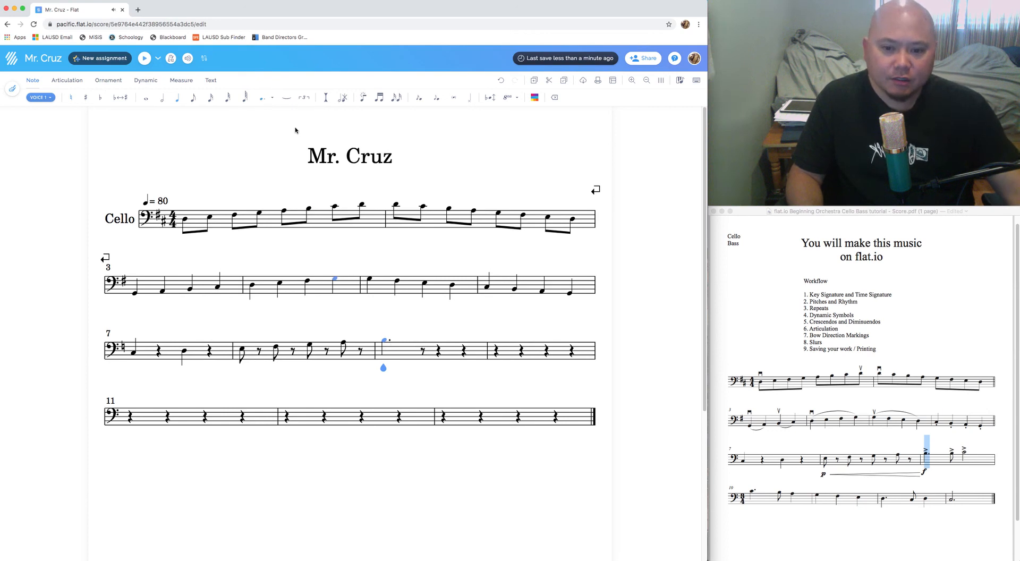
pyautogui.click(267, 99)
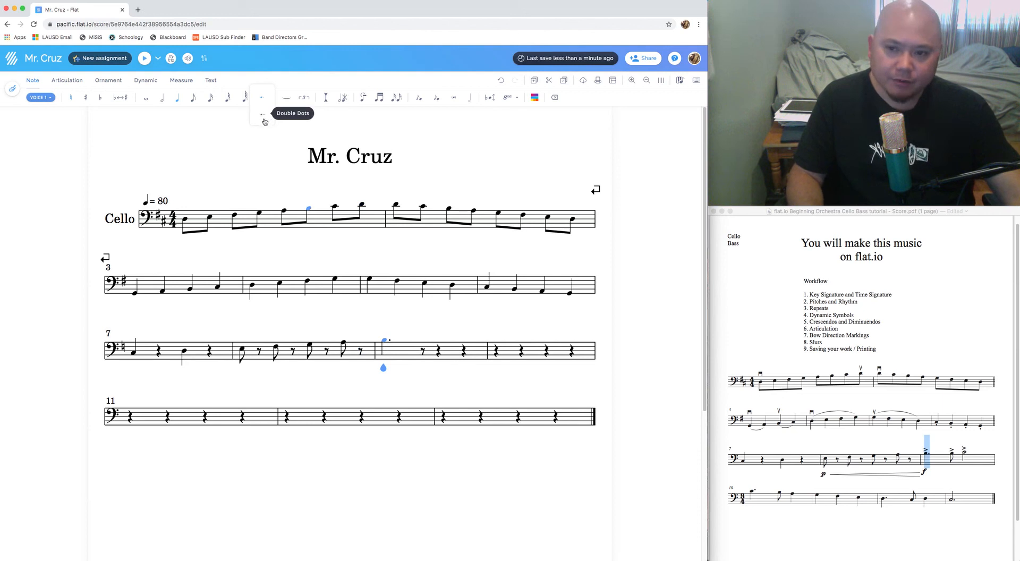
pyautogui.click(262, 98)
pyautogui.click(263, 99)
pyautogui.click(263, 99)
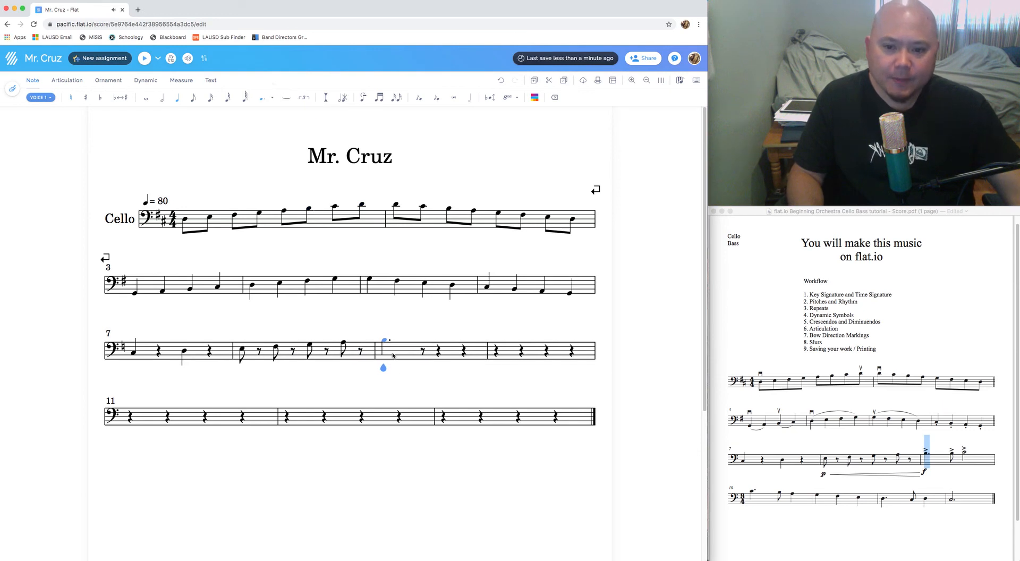
# Complete measure 9 with an eighth note B and a half note C after the dotted quarter.
pyautogui.press('Right')
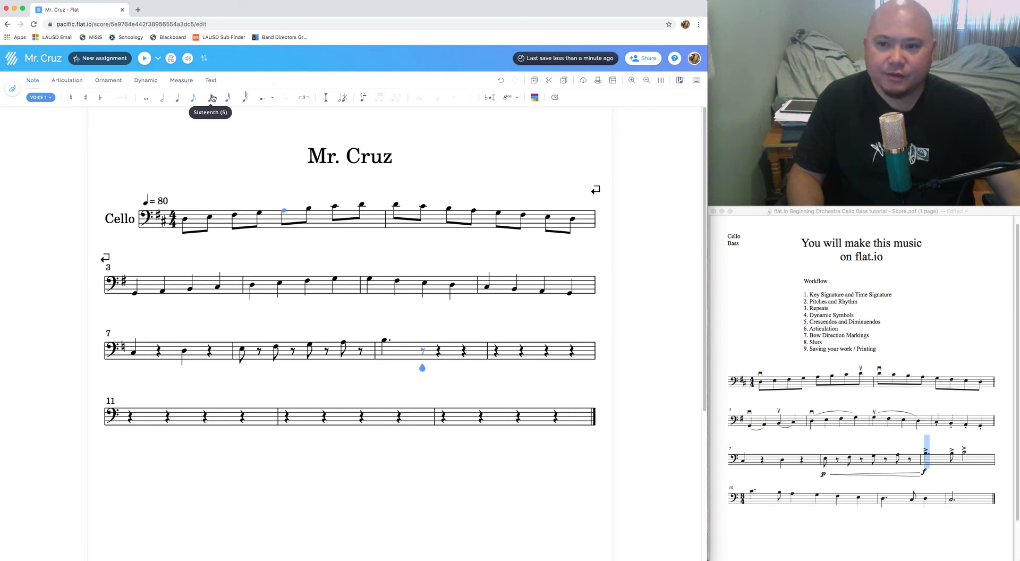
pyautogui.click(195, 100)
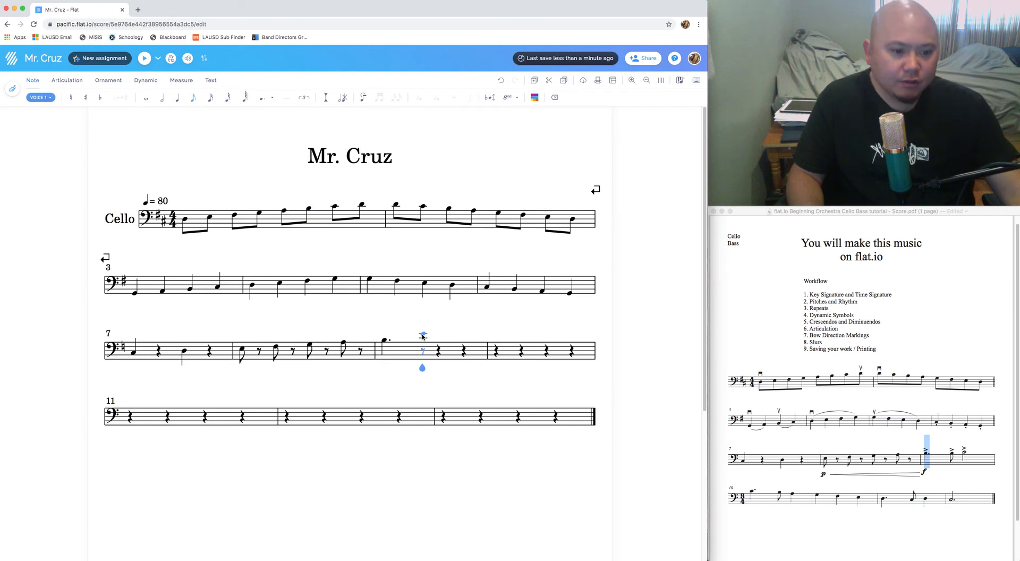
pyautogui.click(424, 341)
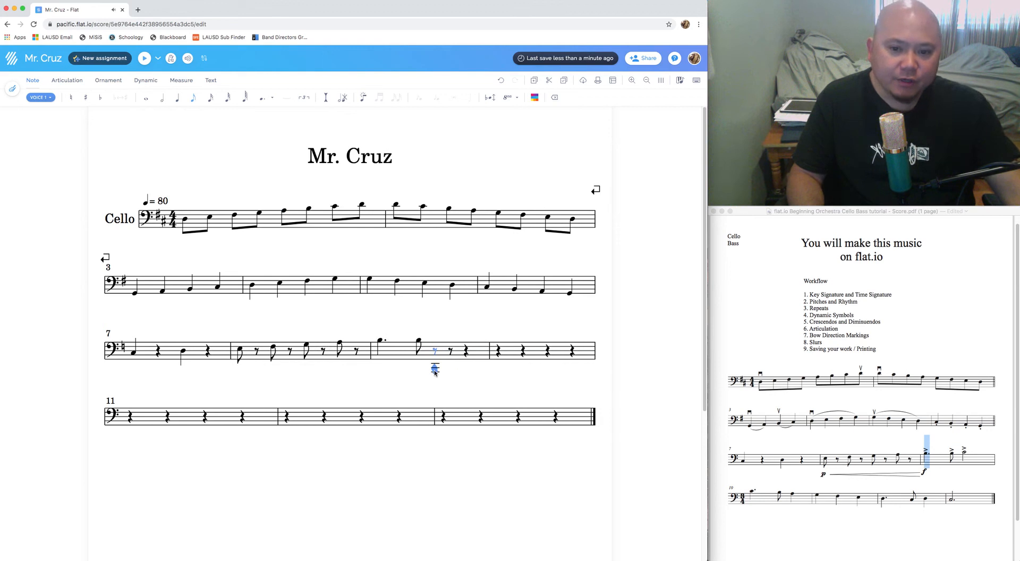
pyautogui.click(162, 97)
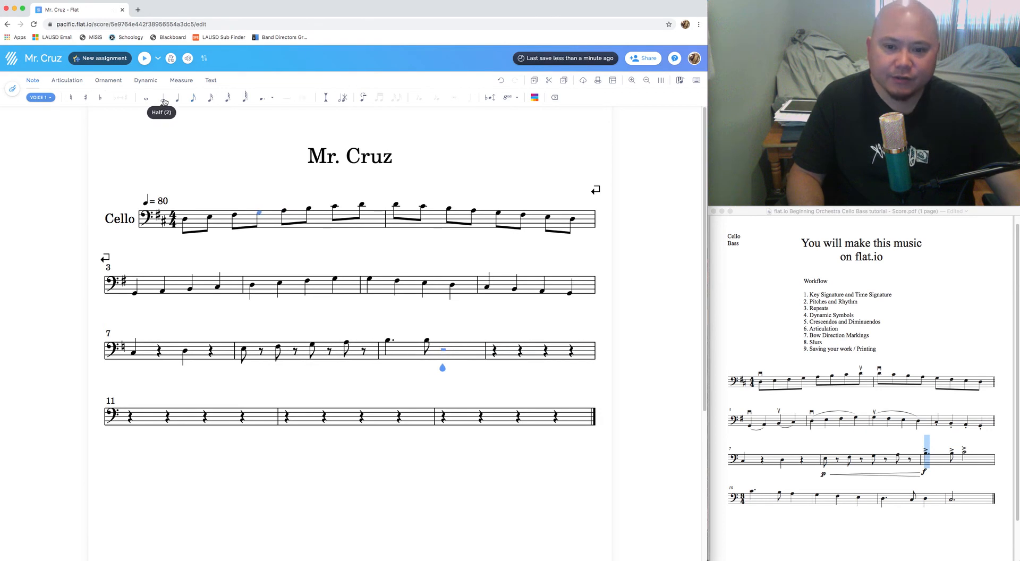
pyautogui.click(443, 340)
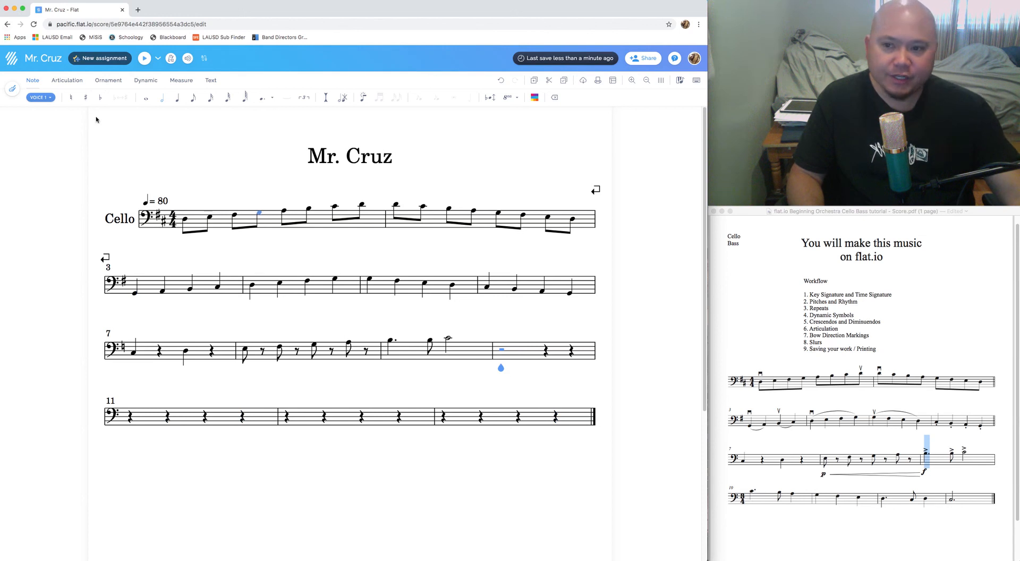
# Insert a system break so measure 10 starts a new line.
pyautogui.click(138, 81)
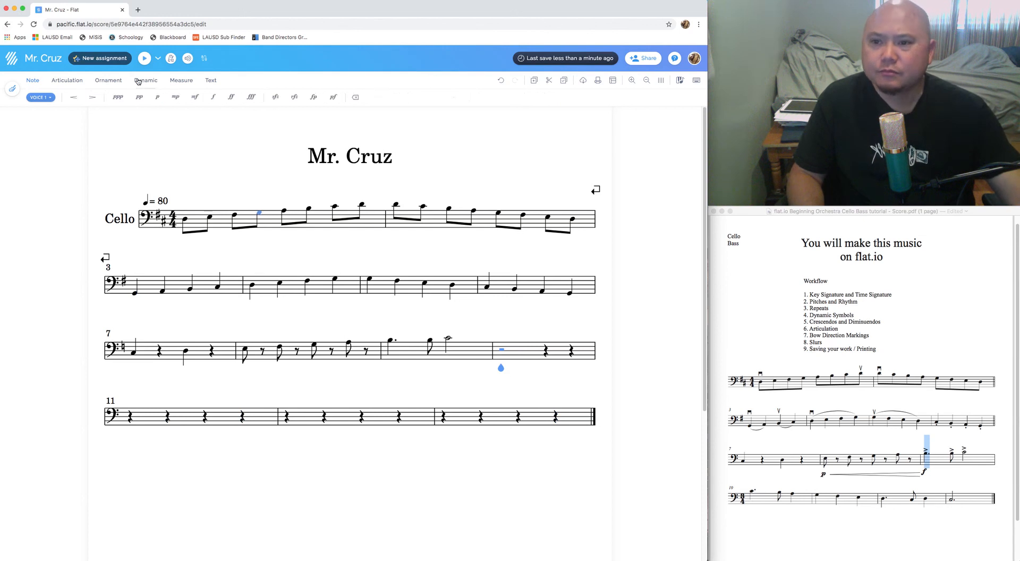
pyautogui.click(180, 80)
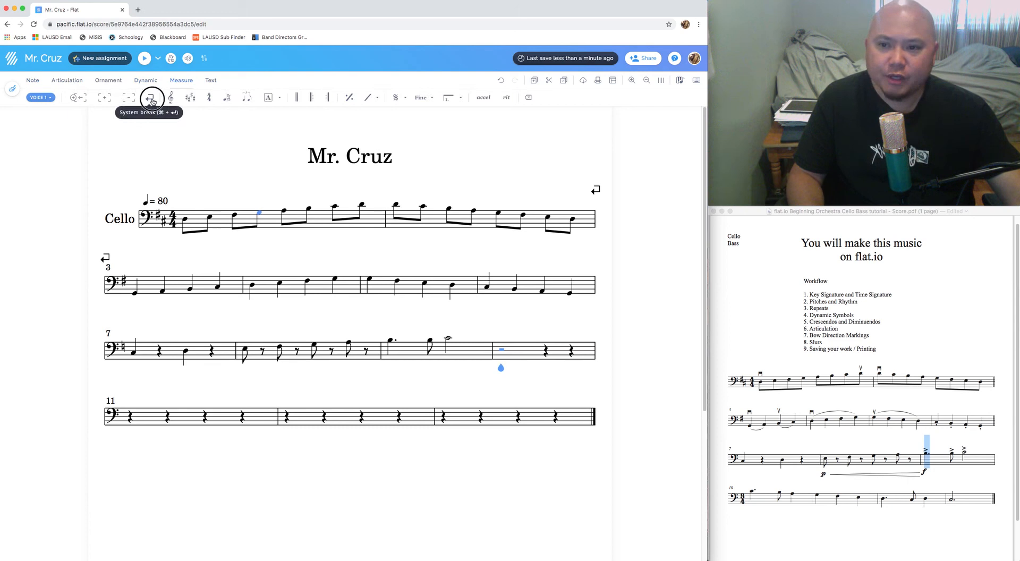
pyautogui.click(151, 99)
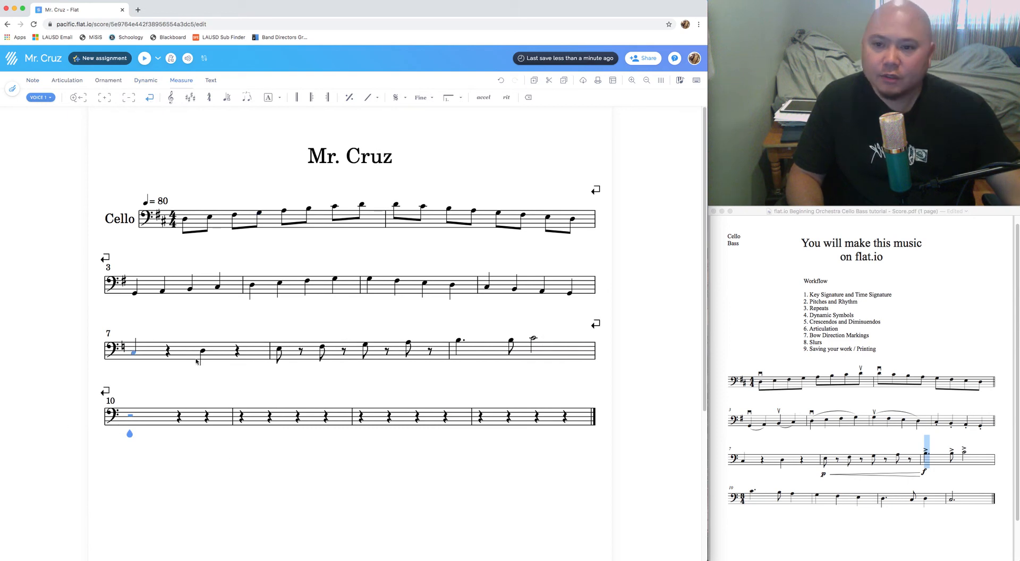
# Check the last line of the example sheet and change the time signature to 3/4 from measure 10.
pyautogui.click(738, 496)
pyautogui.doubleClick(741, 498)
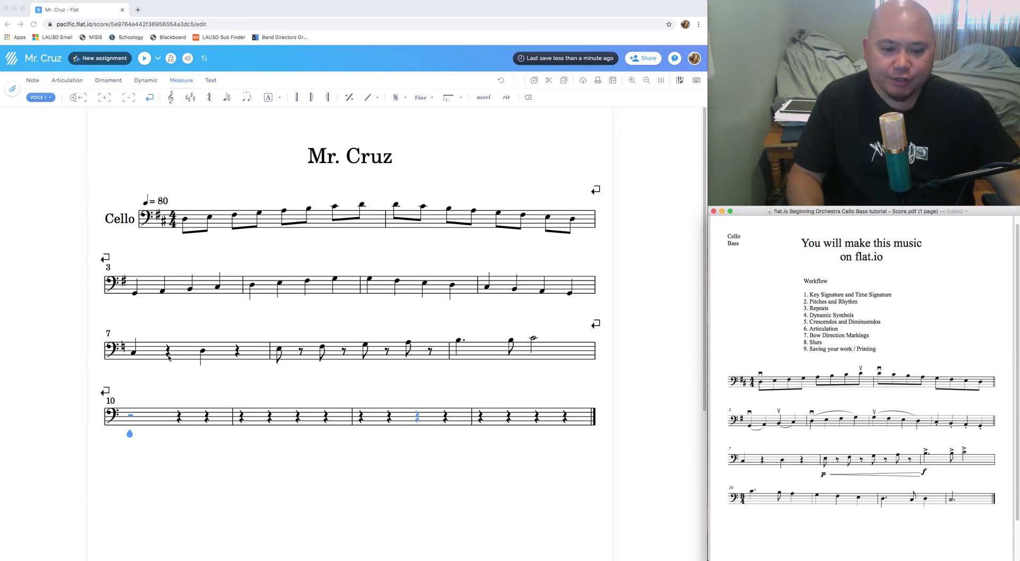
pyautogui.click(178, 81)
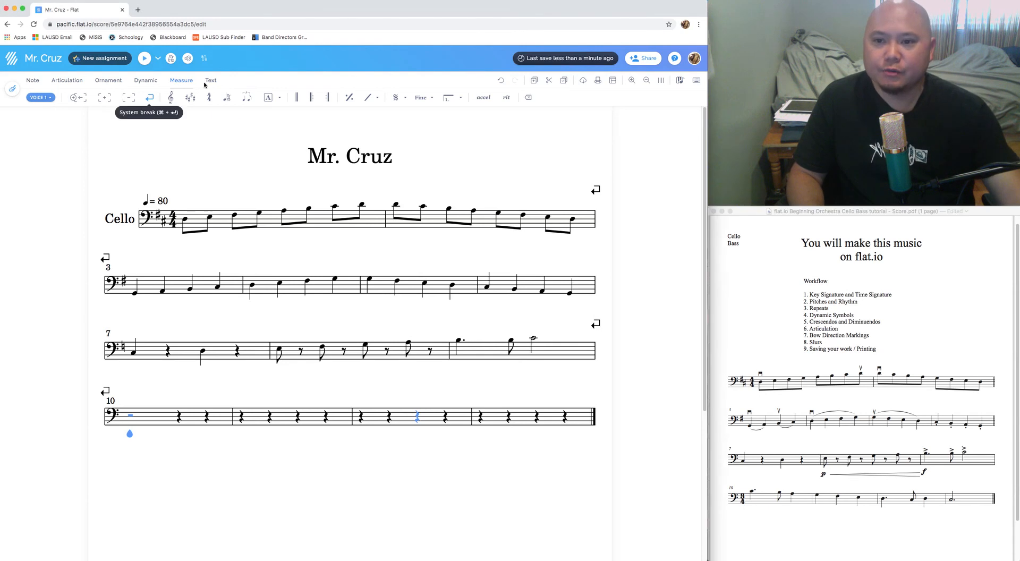
pyautogui.click(209, 98)
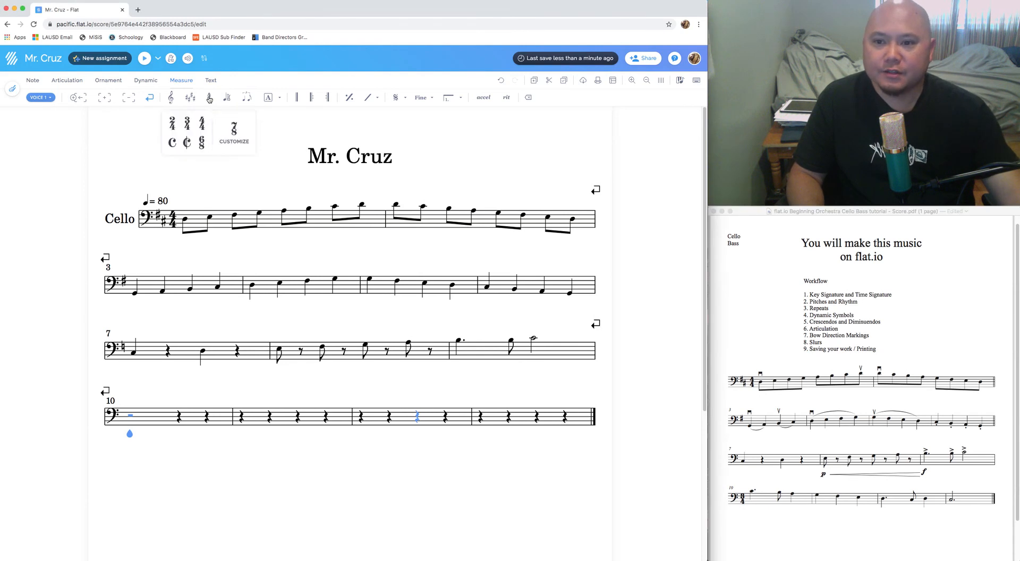
pyautogui.click(188, 126)
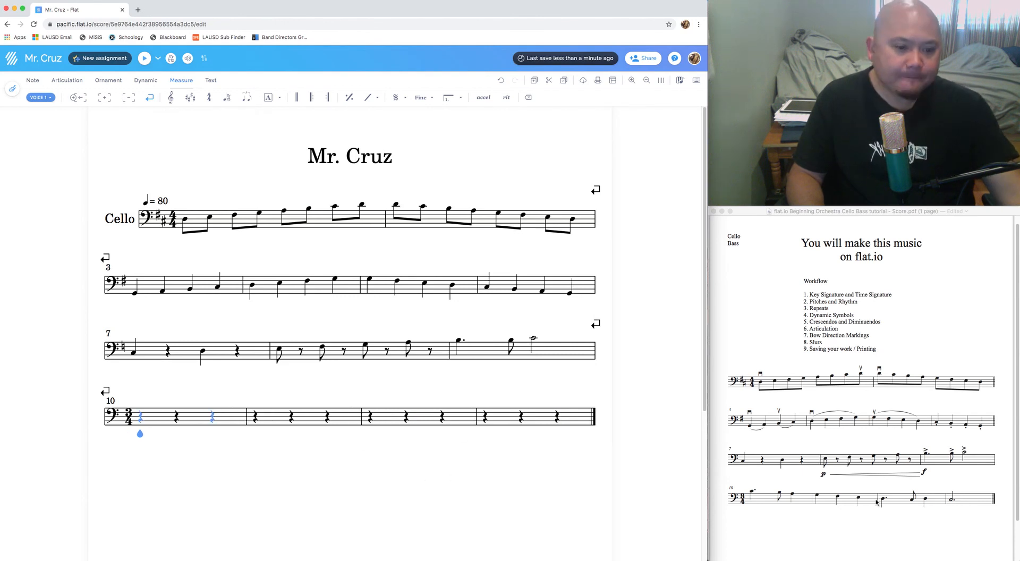
# Enter a dotted quarter note C above the staff on the first beat of measure 10.
pyautogui.click(753, 495)
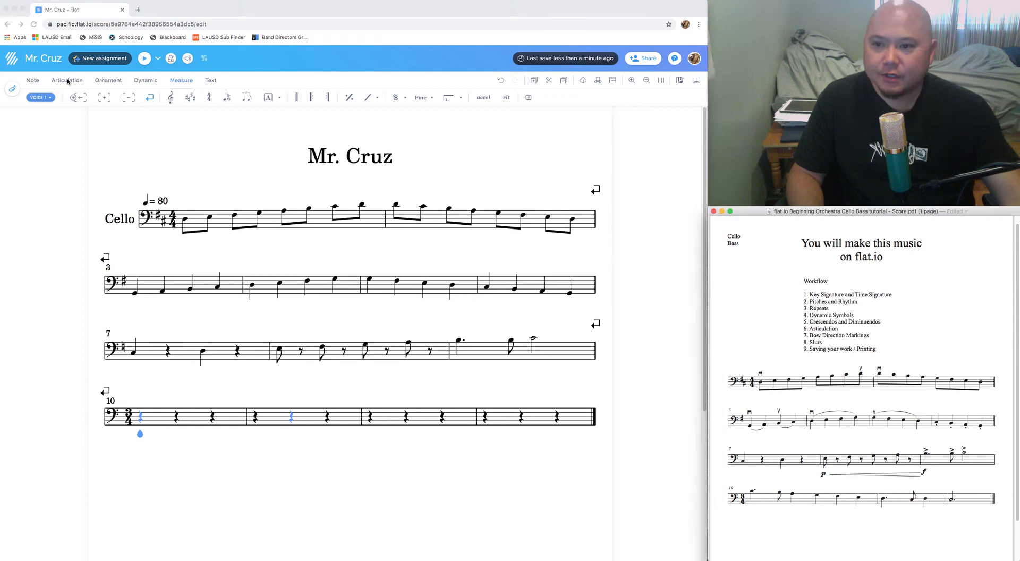
pyautogui.click(32, 80)
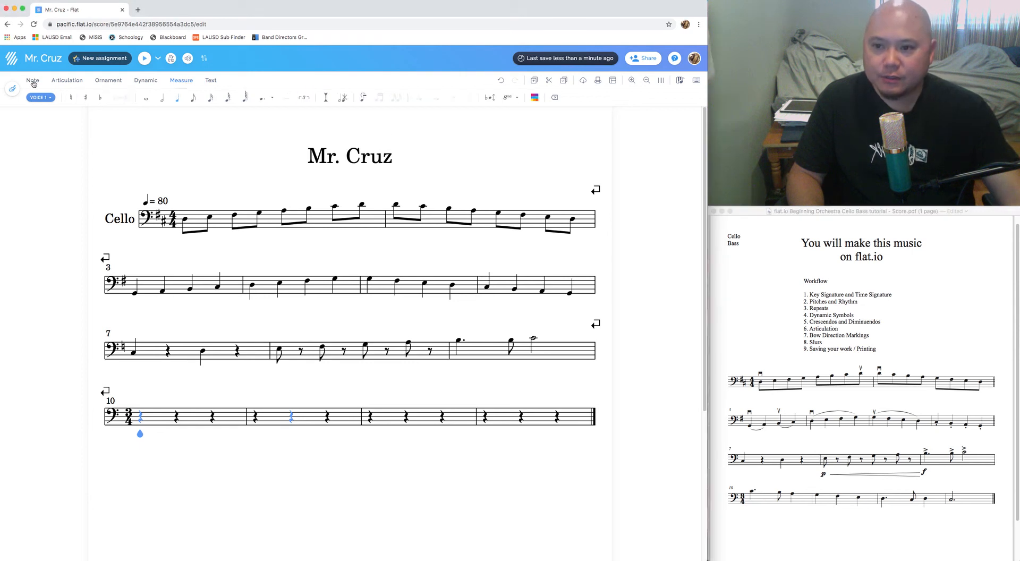
pyautogui.click(141, 406)
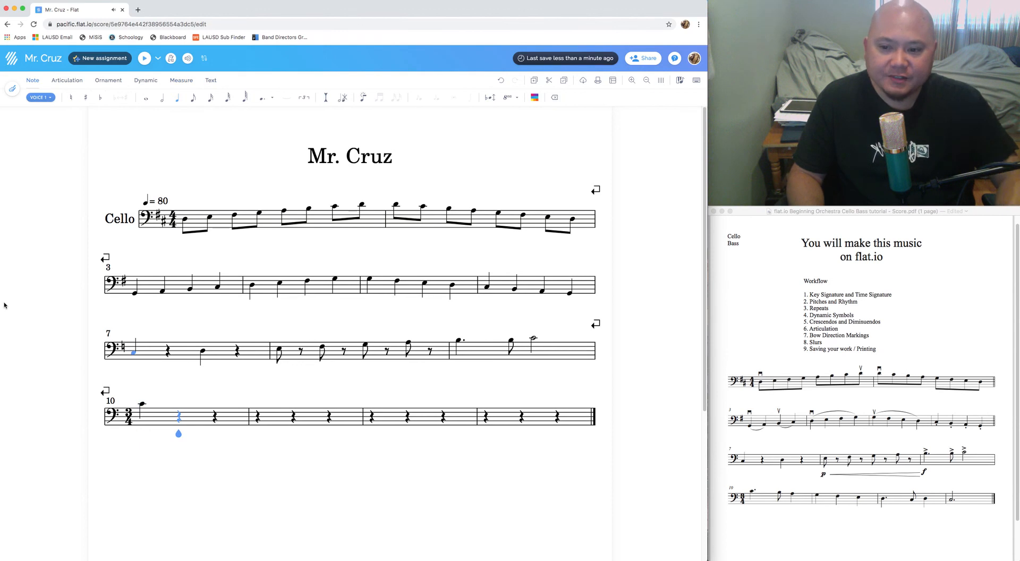
pyautogui.press('Left')
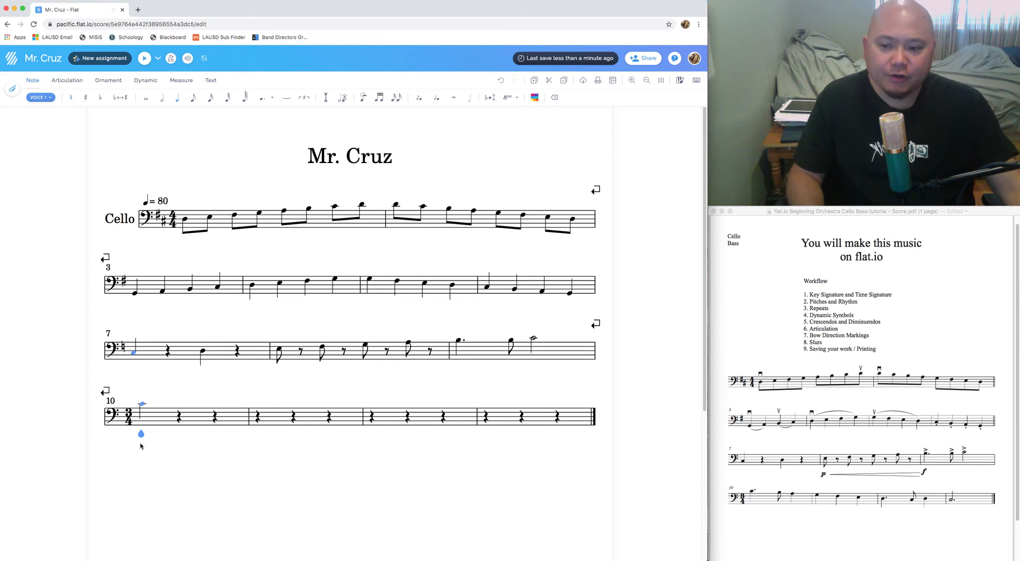
pyautogui.click(33, 82)
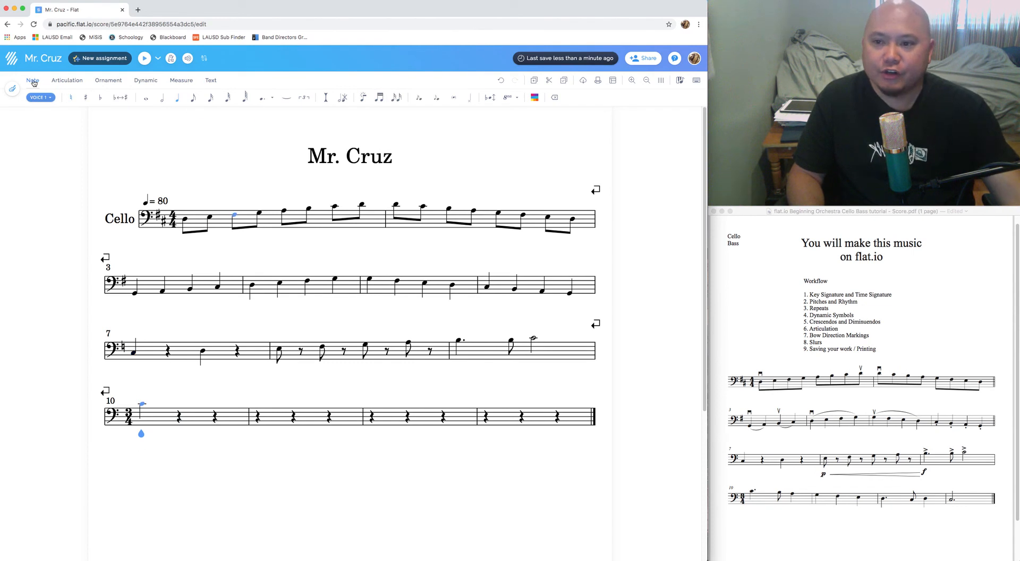
pyautogui.click(264, 99)
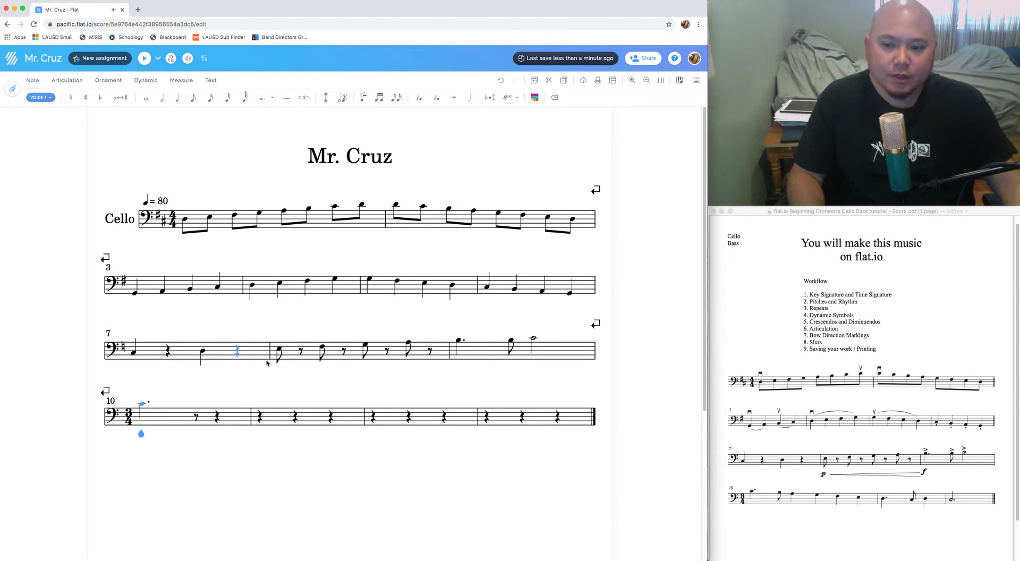
# Complete measure 10 with an eighth note B and a quarter note A.
pyautogui.press('Right')
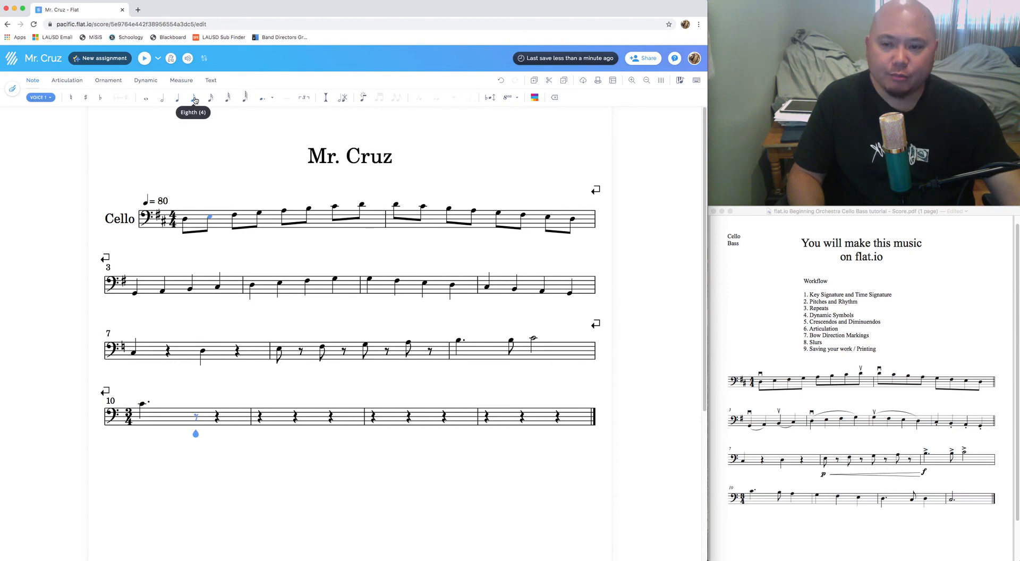
pyautogui.click(195, 407)
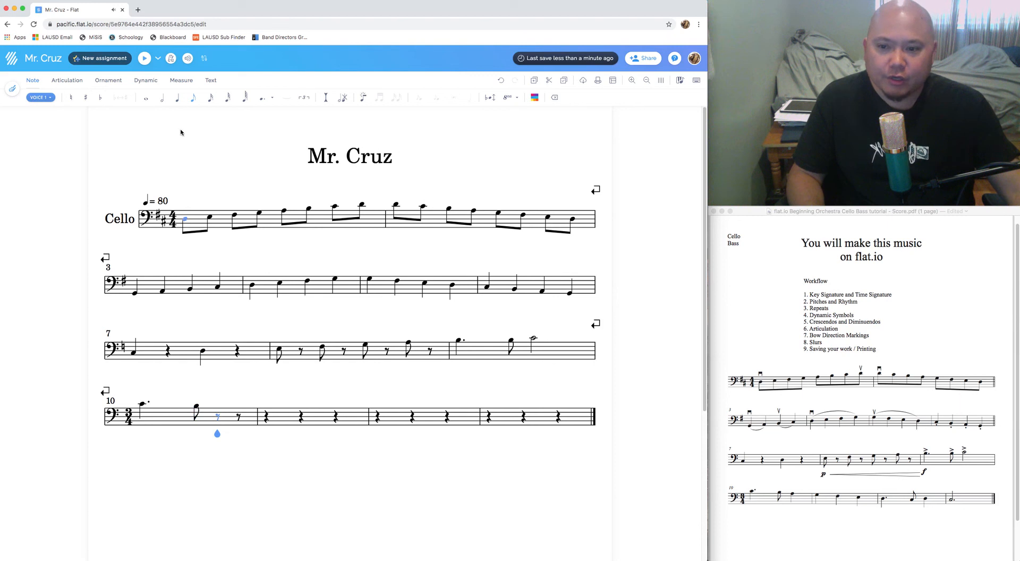
pyautogui.click(177, 97)
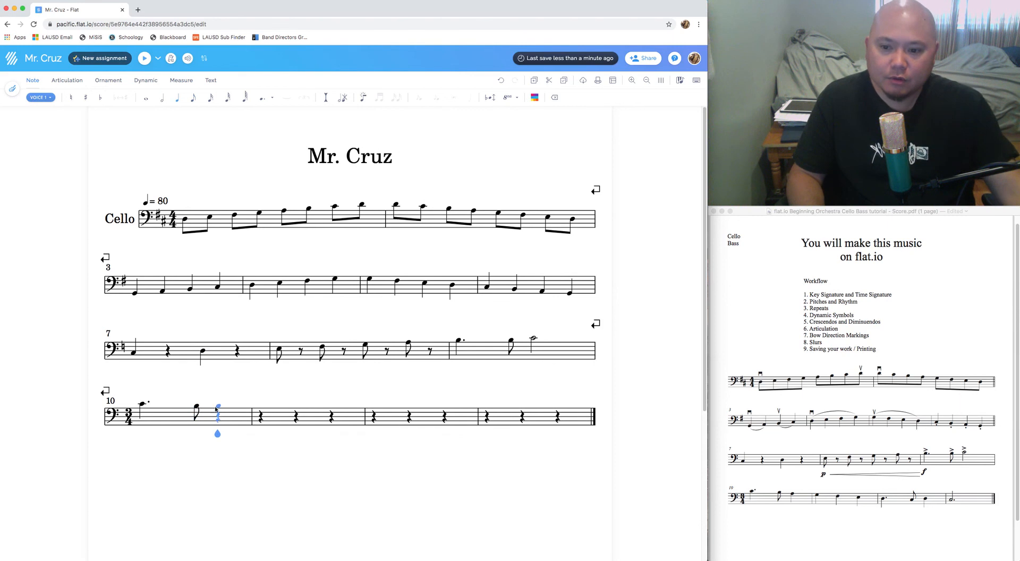
pyautogui.click(217, 411)
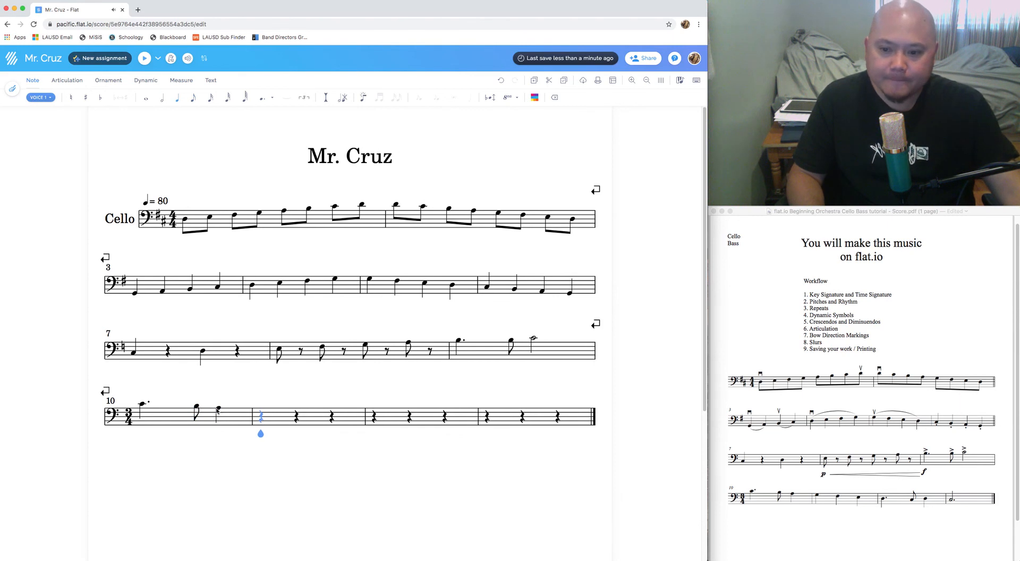
# Check the example's measure 11 and fill that measure with quarter notes G, F and E.
pyautogui.click(818, 499)
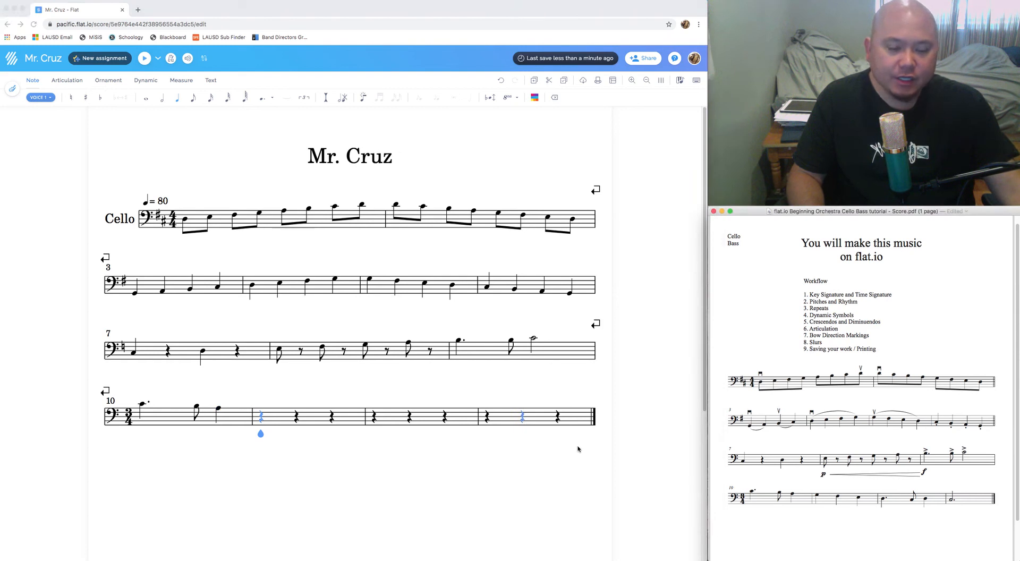
pyautogui.click(268, 409)
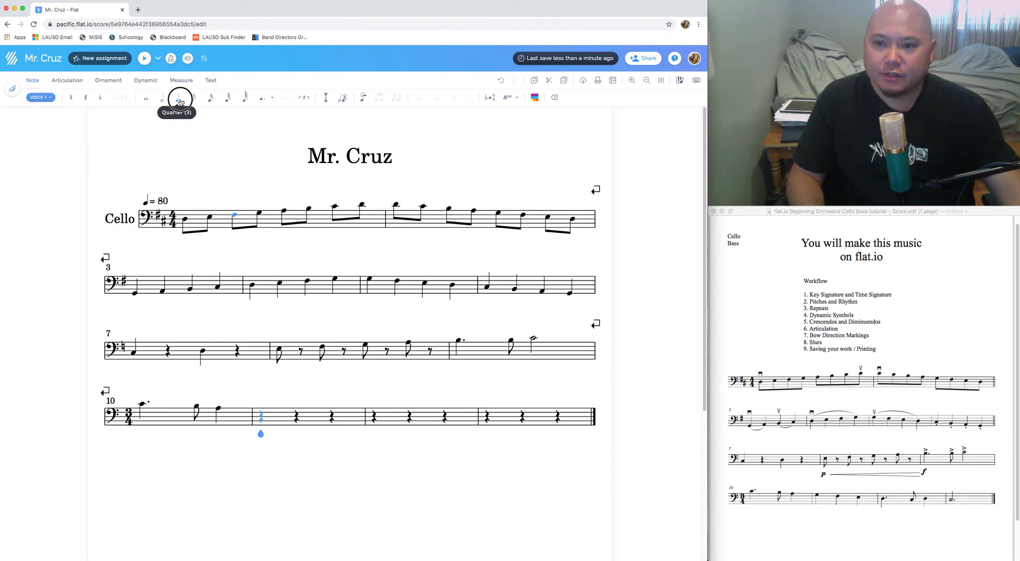
pyautogui.click(263, 412)
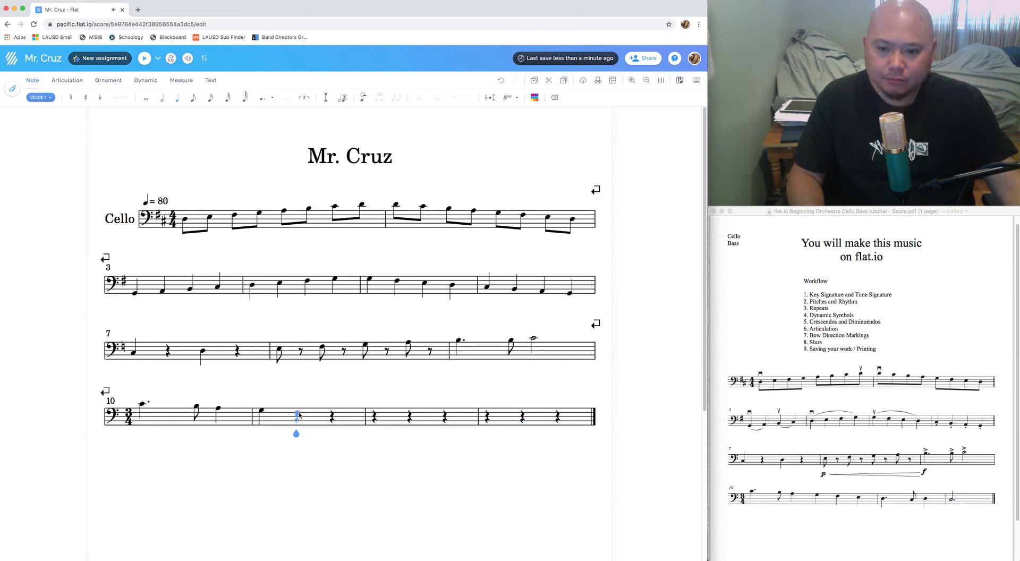
pyautogui.click(297, 412)
pyautogui.click(333, 416)
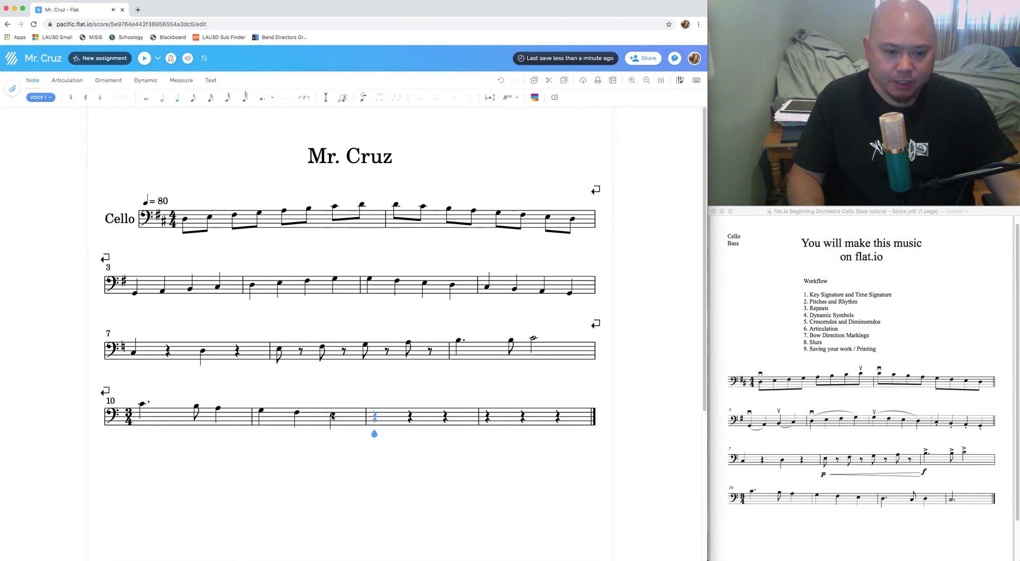
# Enter a dotted quarter note D on the first beat of measure 12.
pyautogui.click(375, 419)
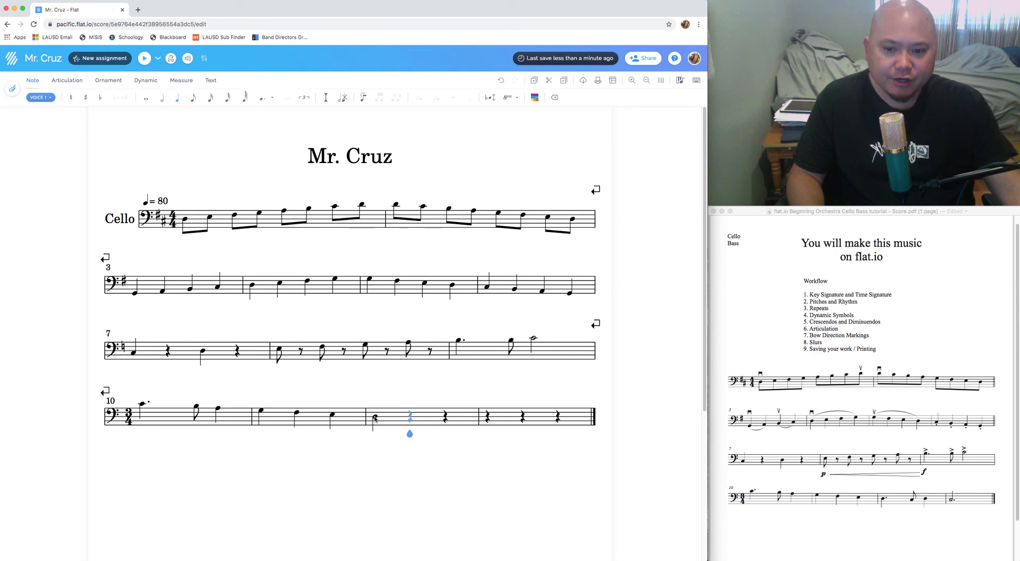
pyautogui.click(377, 419)
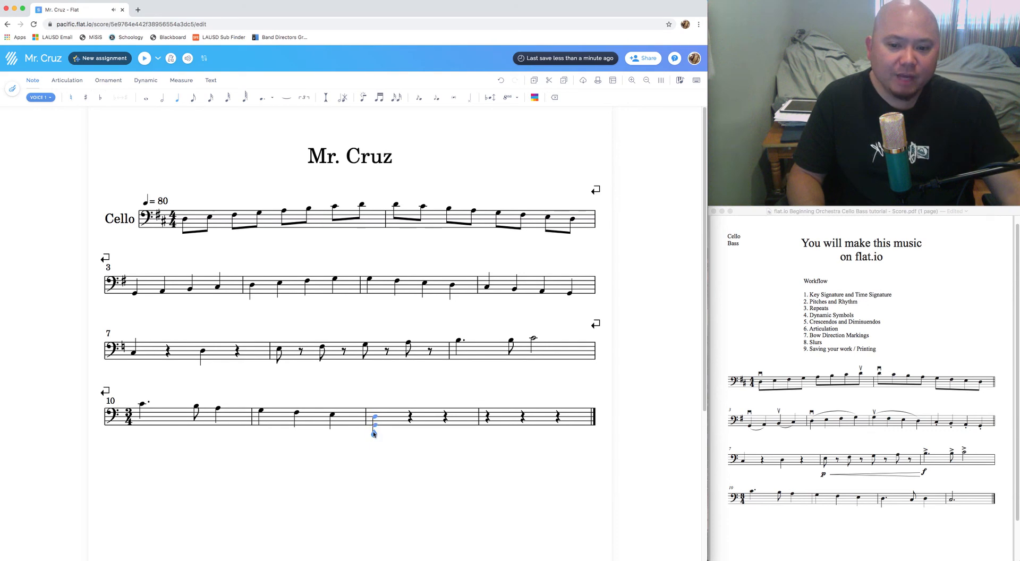
pyautogui.click(32, 84)
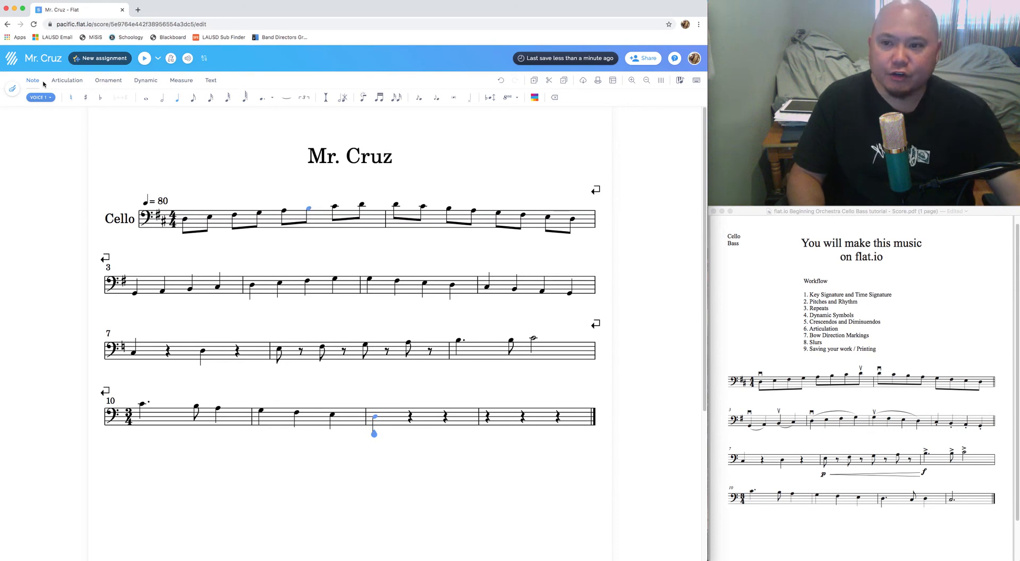
pyautogui.click(270, 99)
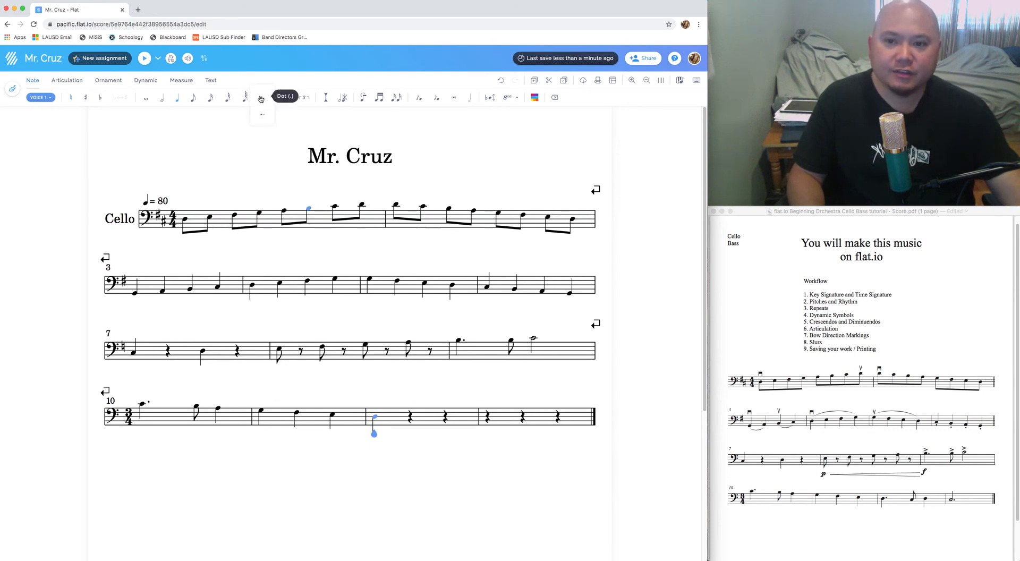
pyautogui.click(261, 100)
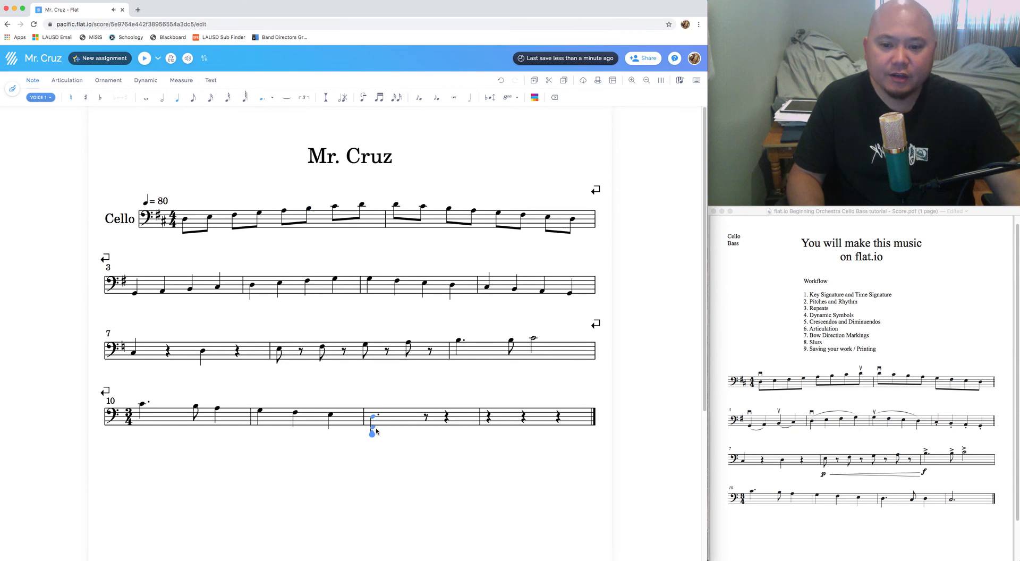
# Complete measure 12 with an eighth note C and a quarter note D.
pyautogui.press('Right')
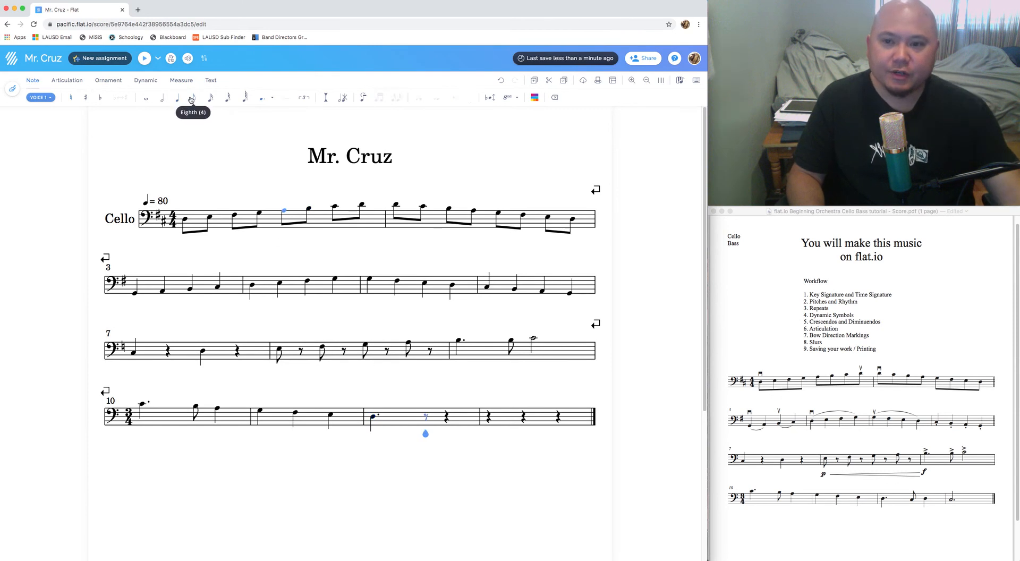
pyautogui.click(427, 420)
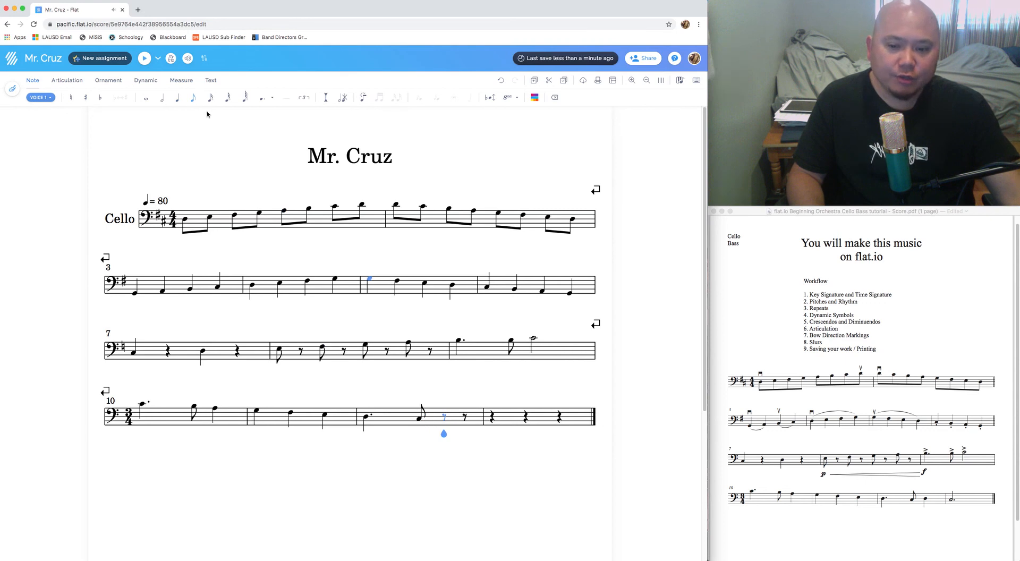
pyautogui.click(177, 98)
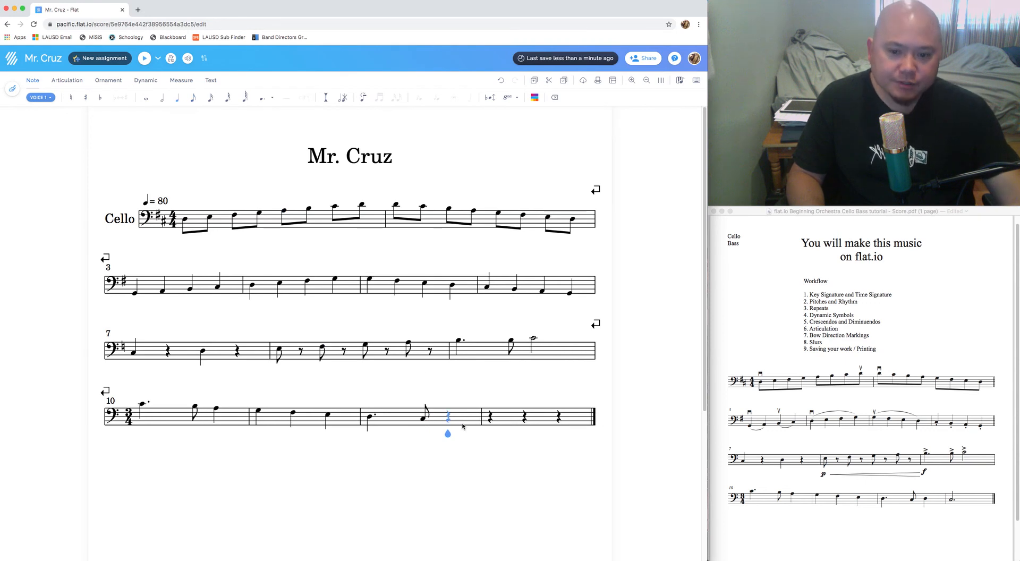
pyautogui.click(448, 419)
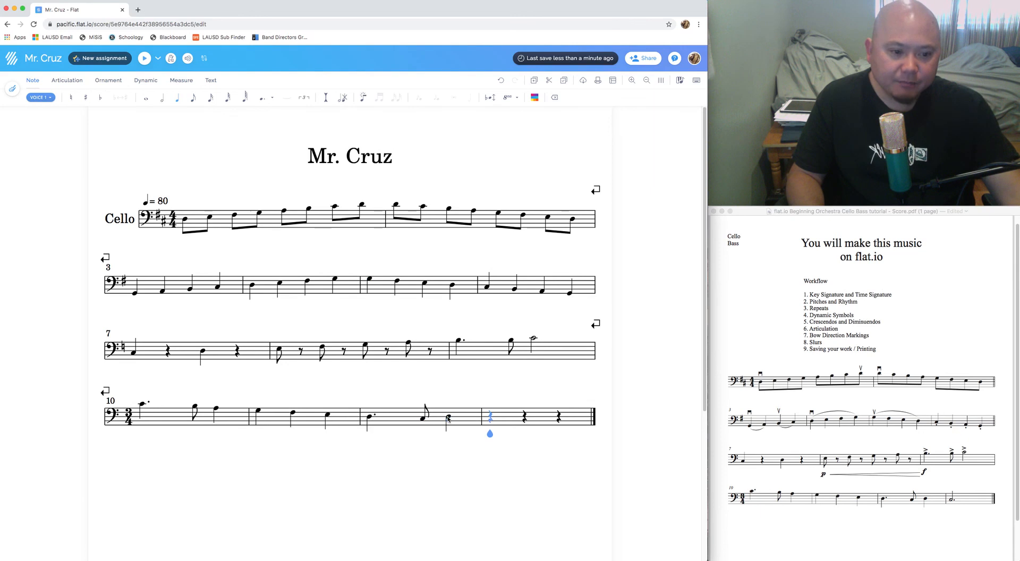
# Check the example's final measure and enter a half note C on the first beat of measure 13.
pyautogui.click(957, 500)
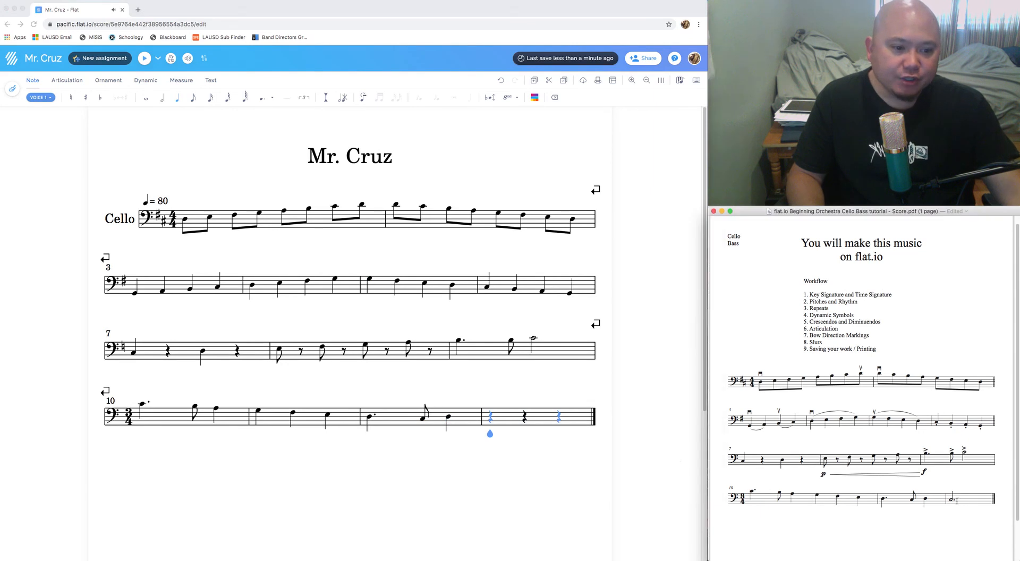
pyautogui.click(514, 457)
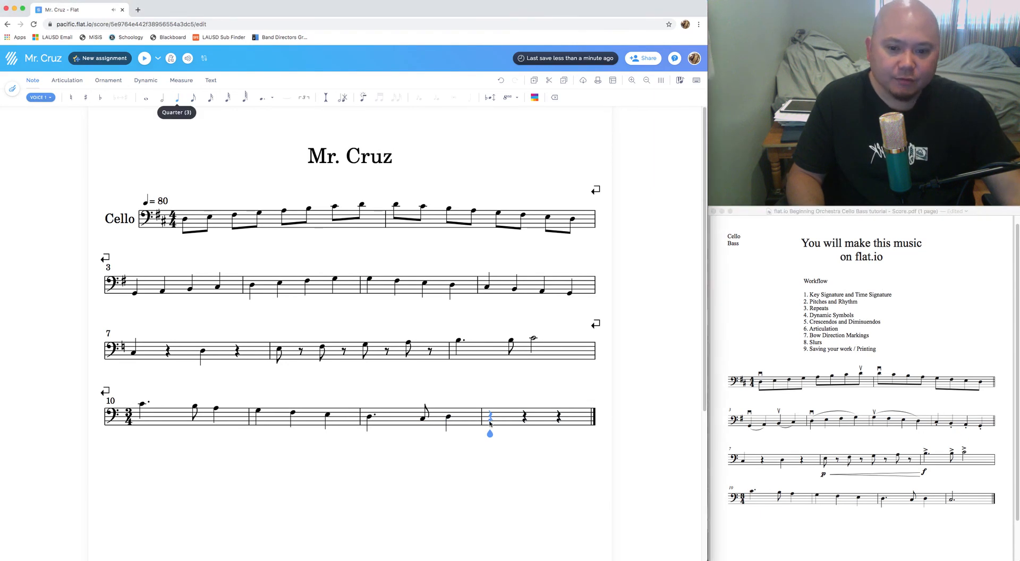
pyautogui.click(310, 208)
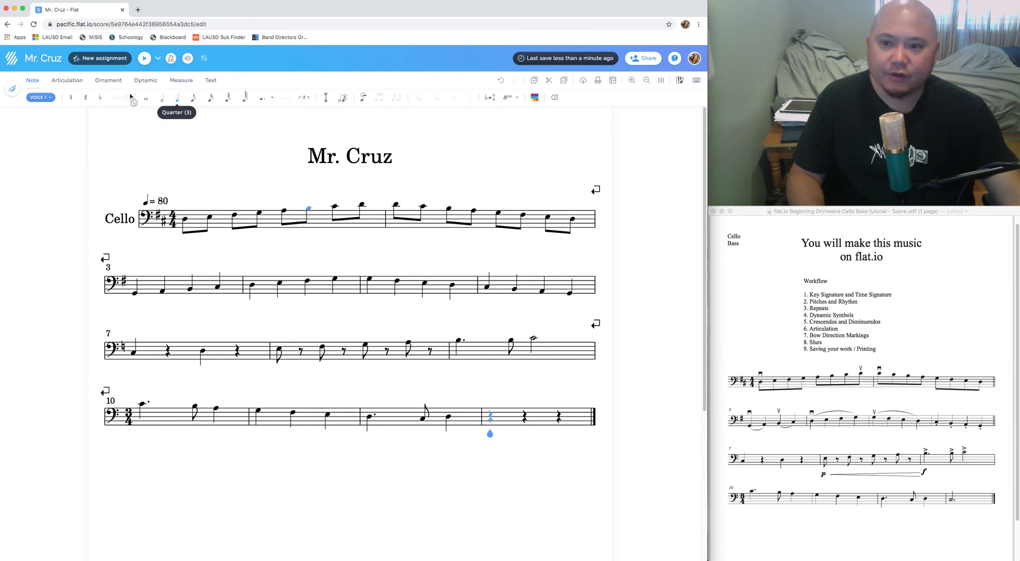
pyautogui.click(165, 100)
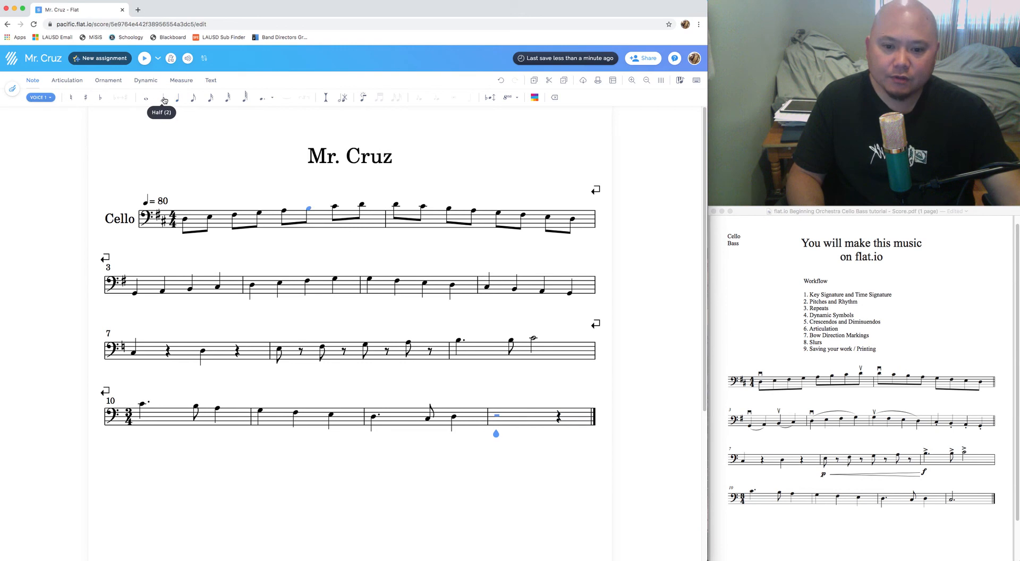
pyautogui.click(497, 419)
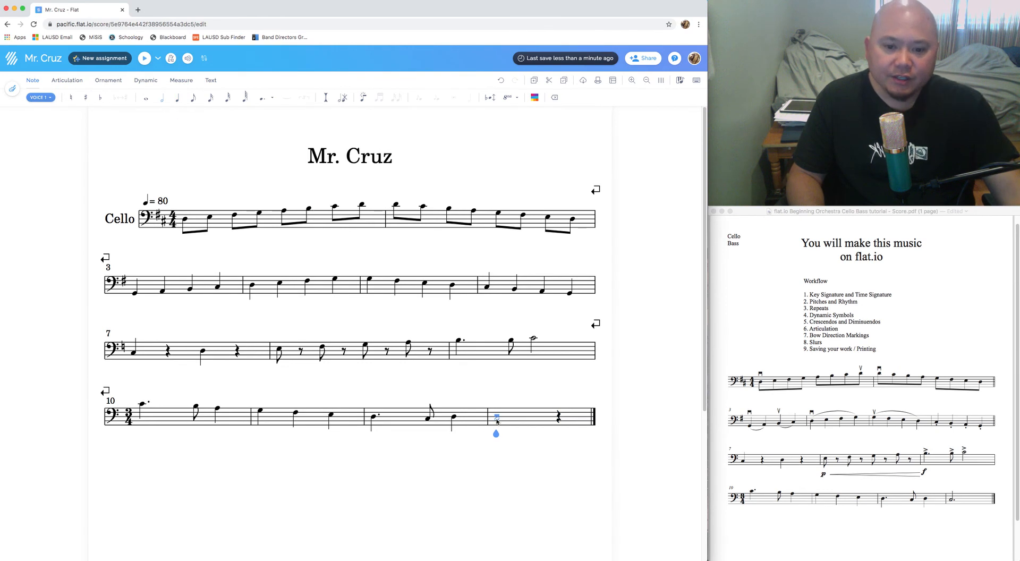
pyautogui.click(497, 420)
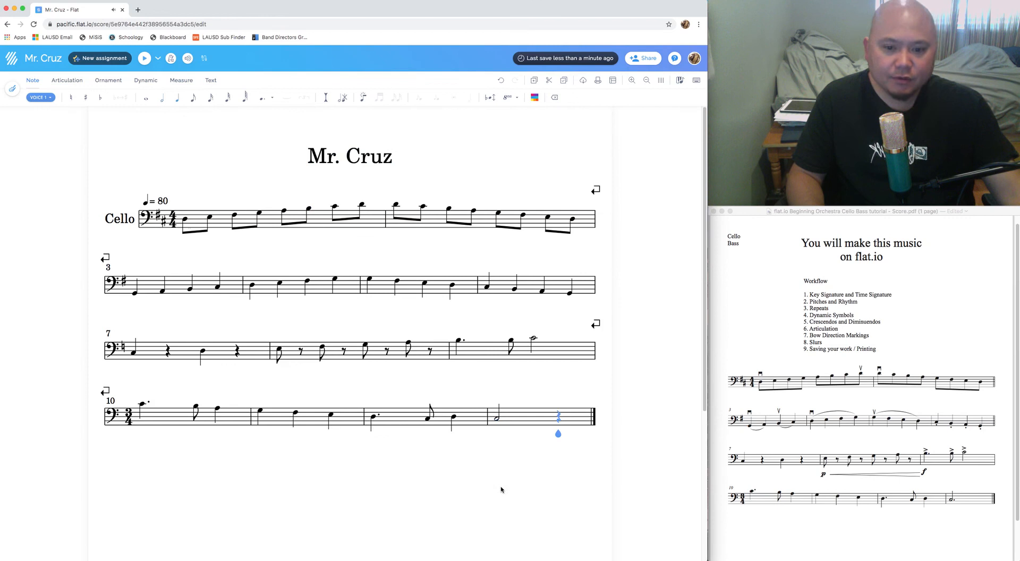
# Dot the half note C in measure 13 so it fills the whole measure.
pyautogui.press('Left')
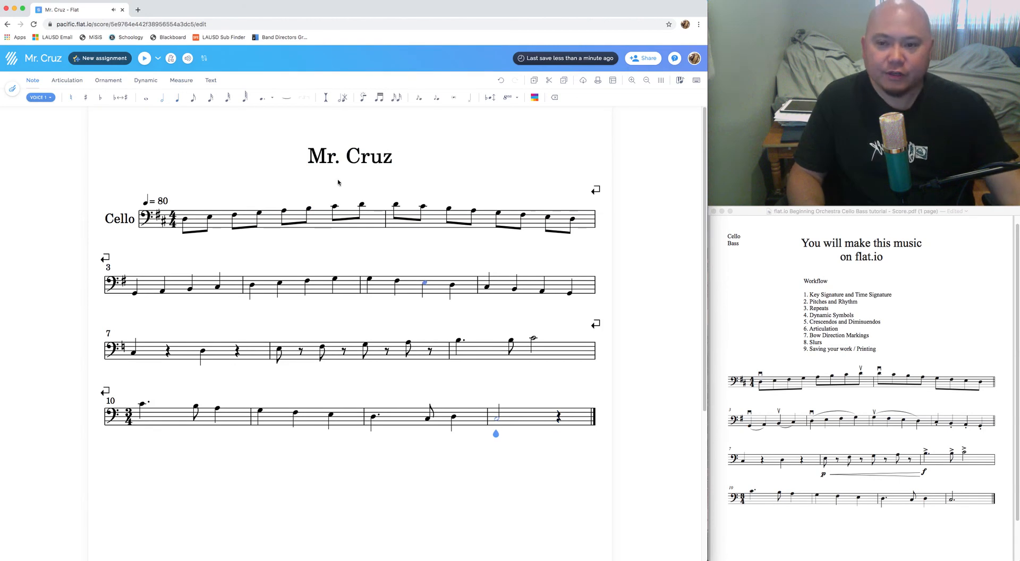
pyautogui.moveTo(264, 101)
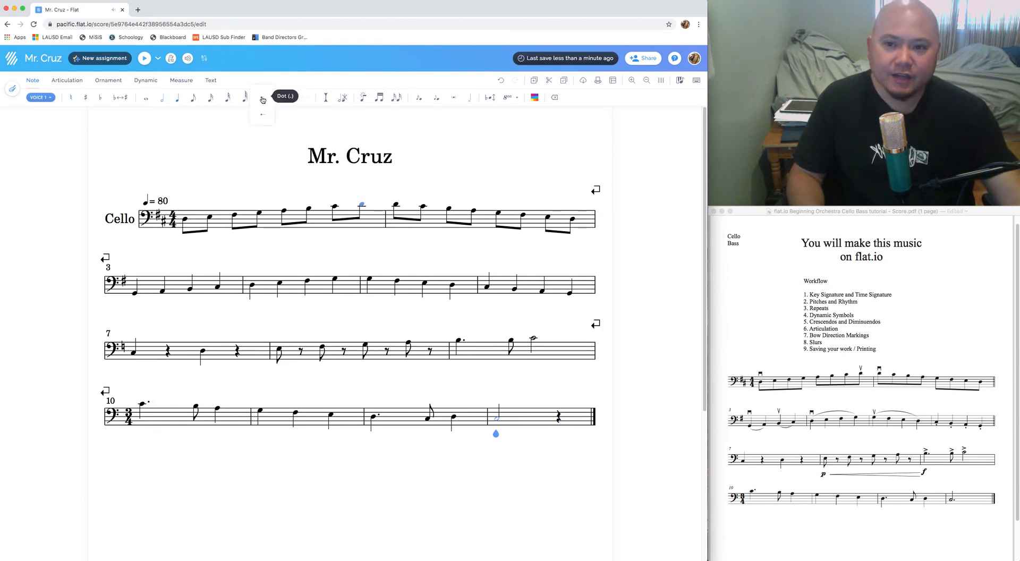
pyautogui.click(262, 100)
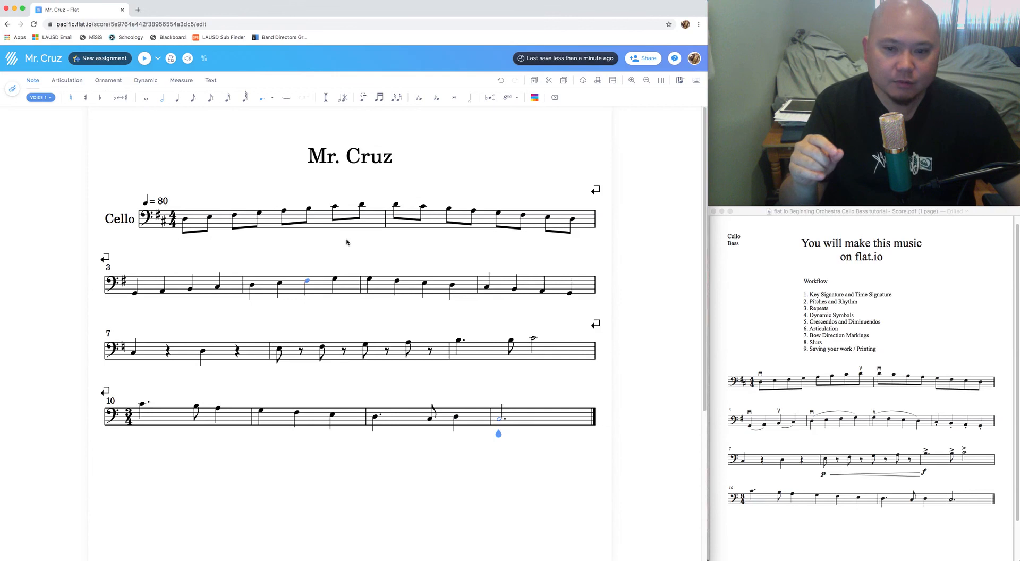
# Try a left repeat at the start of measure 5 and a right repeat at the end of measure 6.
pyautogui.click(821, 310)
pyautogui.moveTo(815, 301); pyautogui.dragTo(837, 310)
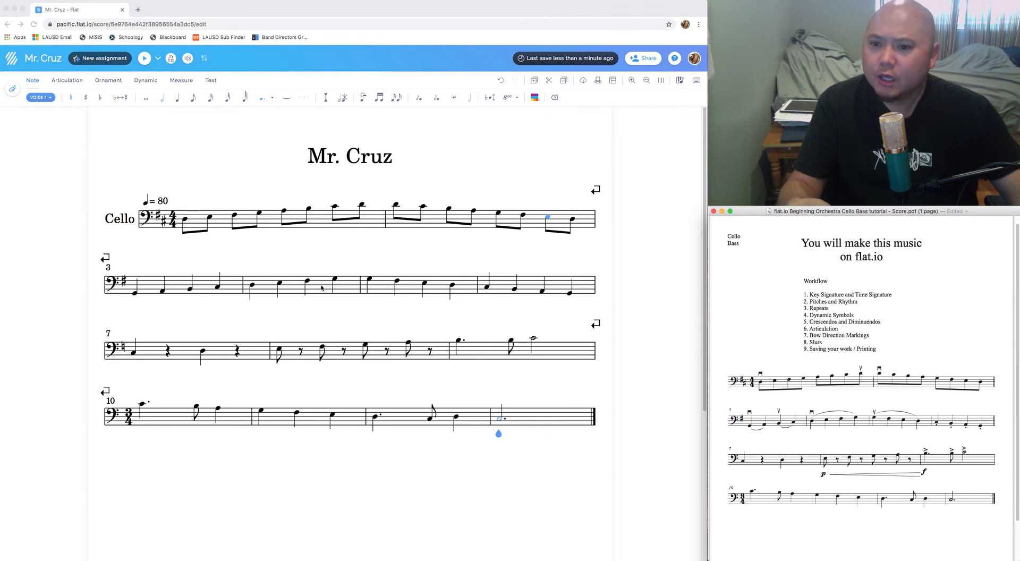
pyautogui.click(396, 287)
pyautogui.click(410, 286)
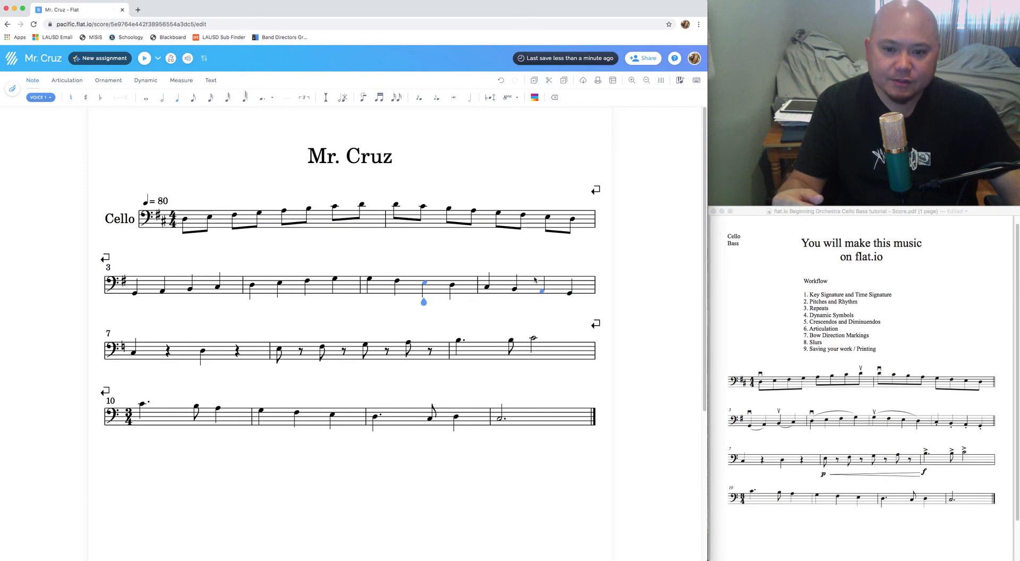
pyautogui.click(369, 280)
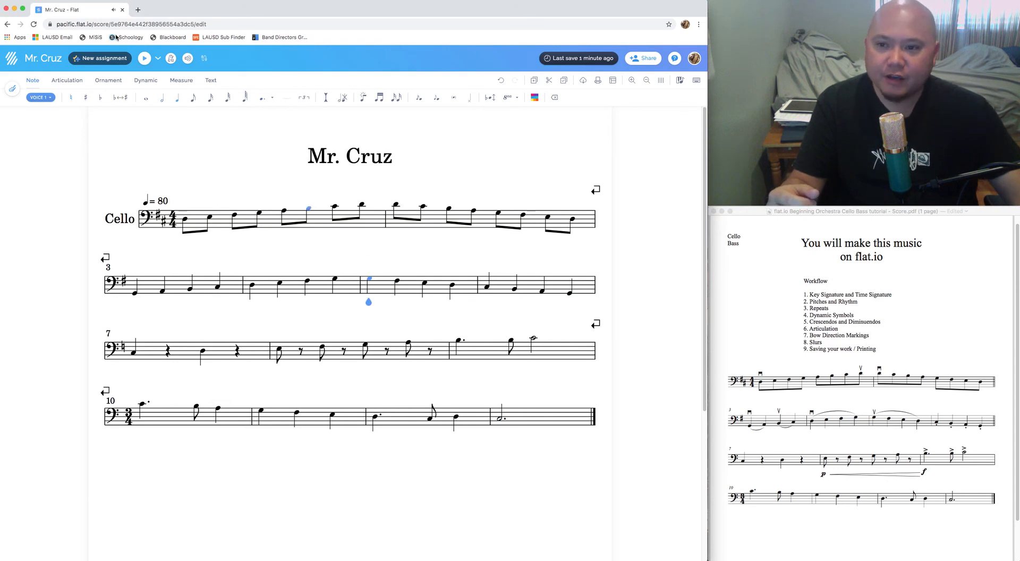
pyautogui.click(184, 80)
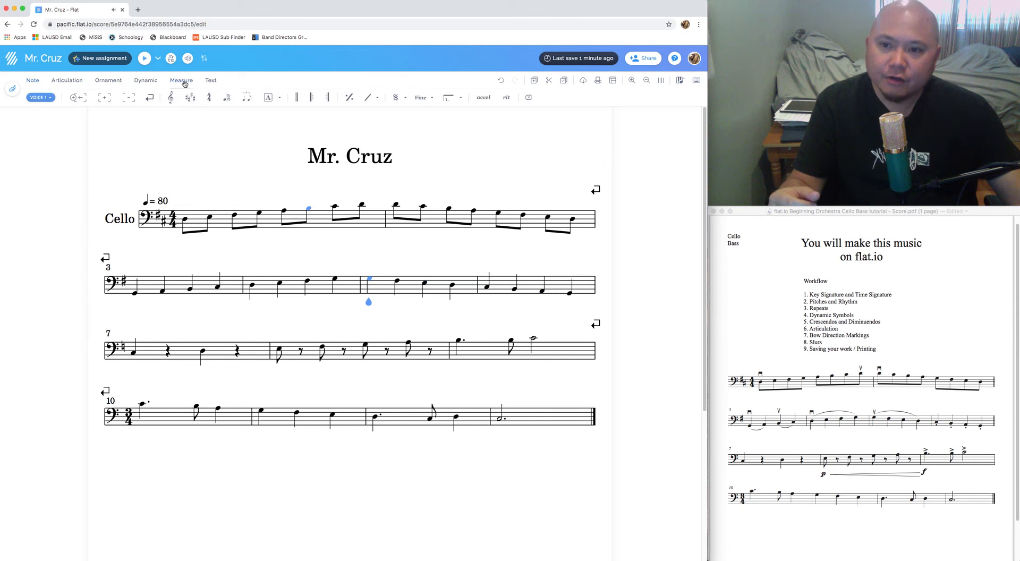
pyautogui.click(313, 98)
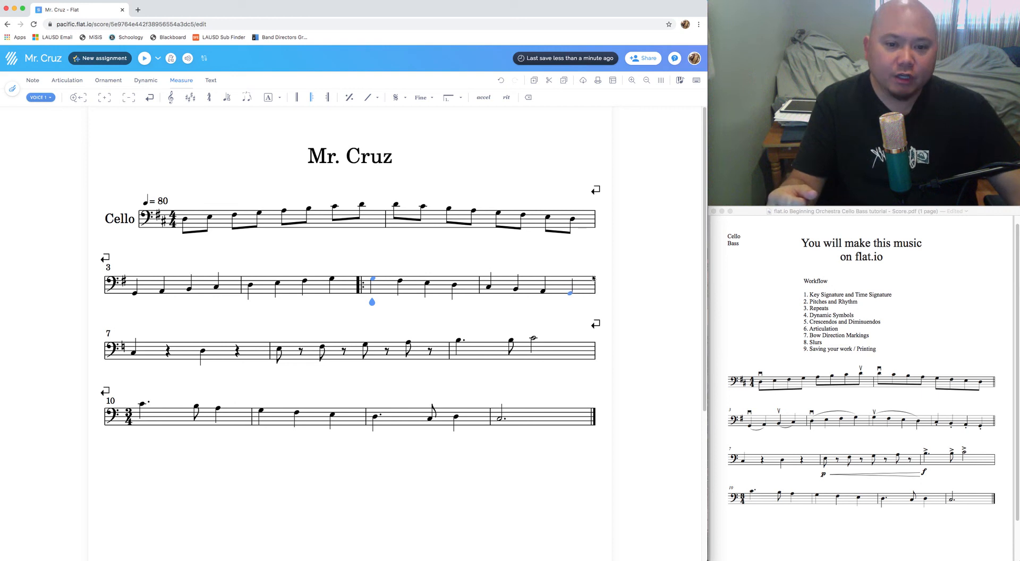
pyautogui.click(570, 292)
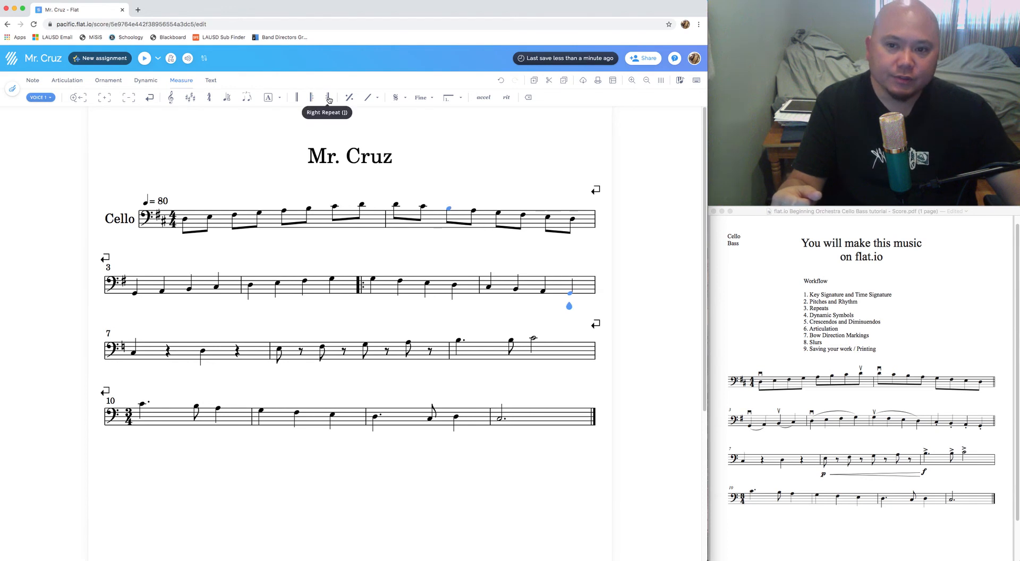
pyautogui.click(329, 99)
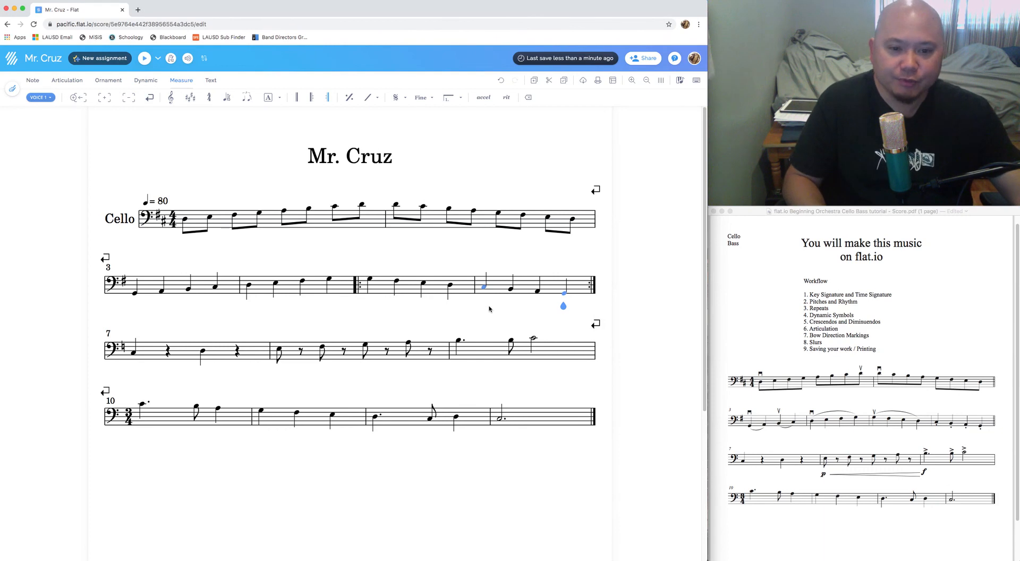
# Undo the right repeat on measure 6 and the left repeat on measure 5.
pyautogui.press('super+z')
pyautogui.scroll(3, 502, 304)
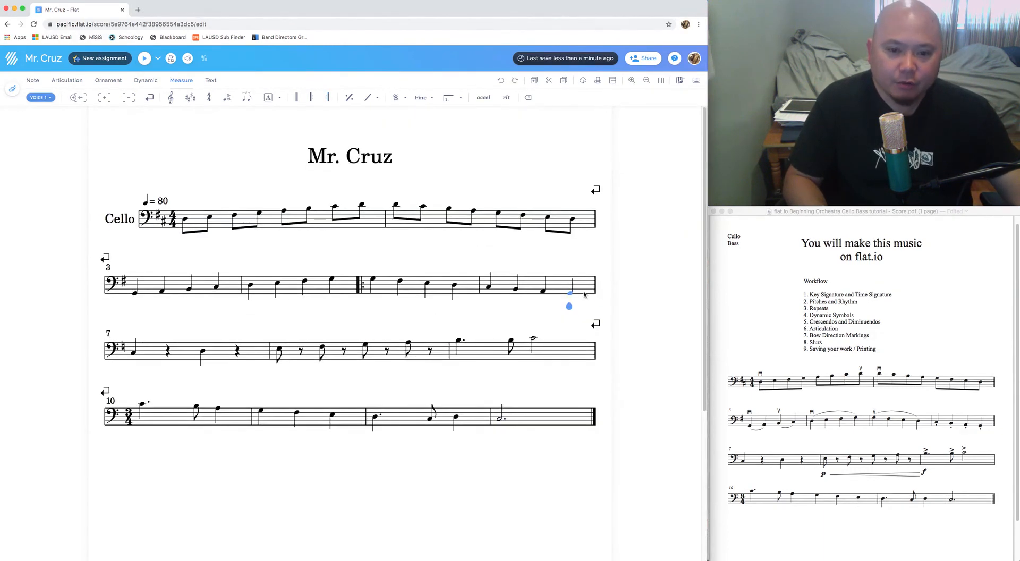
pyautogui.press('super+z')
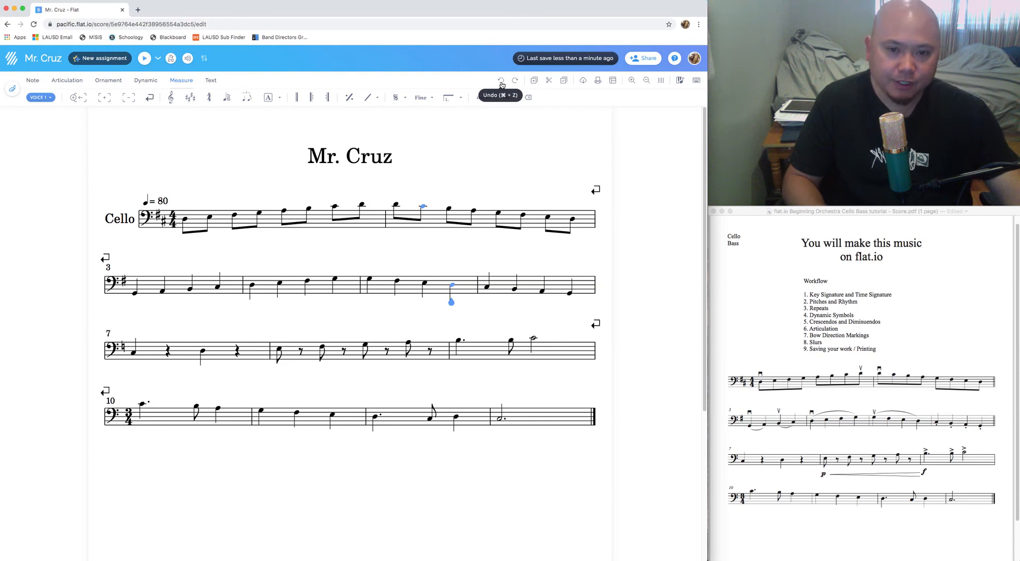
# Following the example's dynamic symbols, mark the first note of measure 8 piano (p) and the first note of measure 9 forte (f).
pyautogui.click(818, 318)
pyautogui.moveTo(808, 315); pyautogui.dragTo(862, 312)
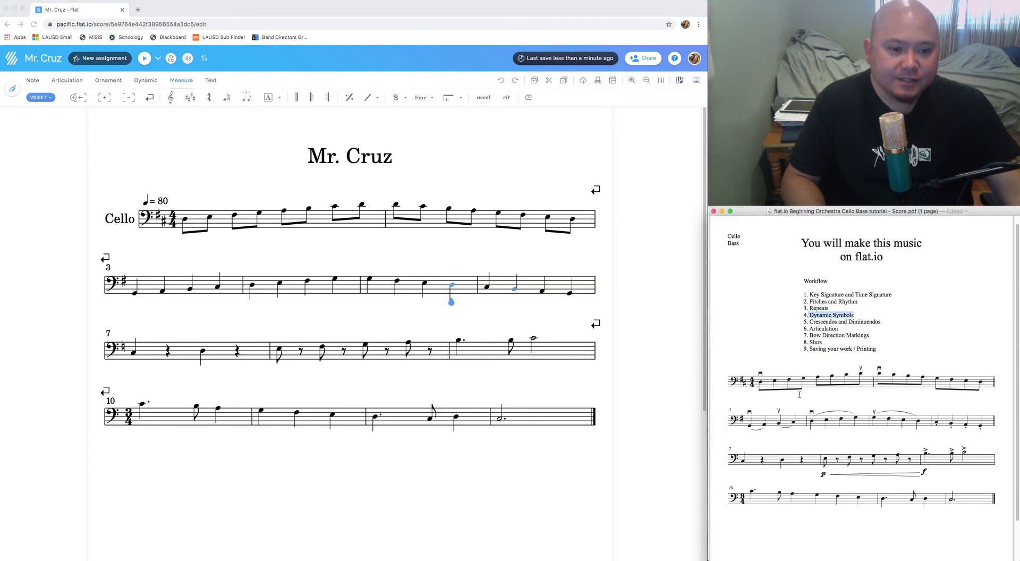
pyautogui.click(821, 476)
pyautogui.moveTo(922, 472); pyautogui.dragTo(931, 469)
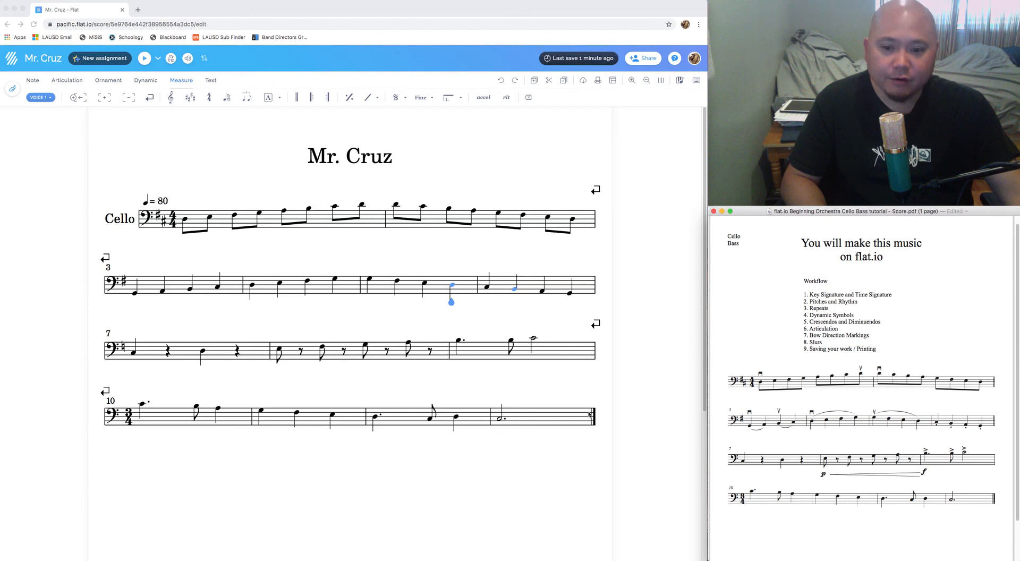
pyautogui.moveTo(826, 472); pyautogui.dragTo(826, 459)
pyautogui.click(826, 458)
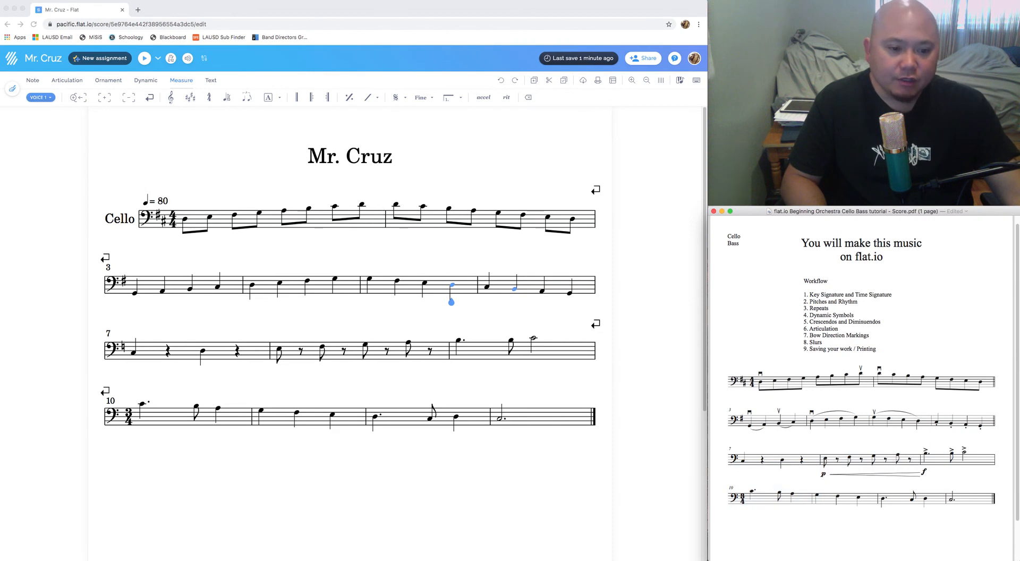
pyautogui.click(279, 353)
pyautogui.click(279, 352)
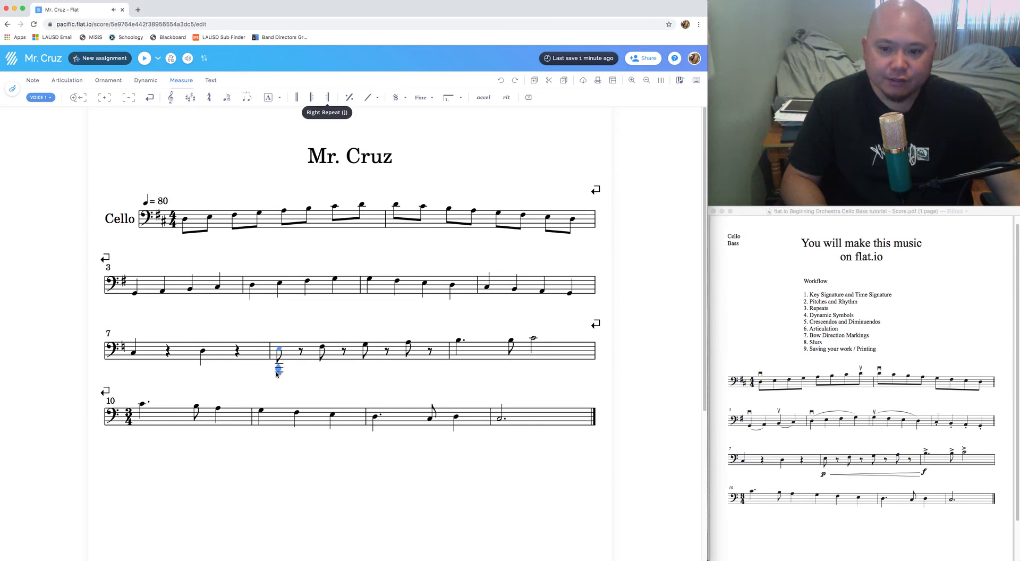
pyautogui.click(139, 81)
pyautogui.click(143, 81)
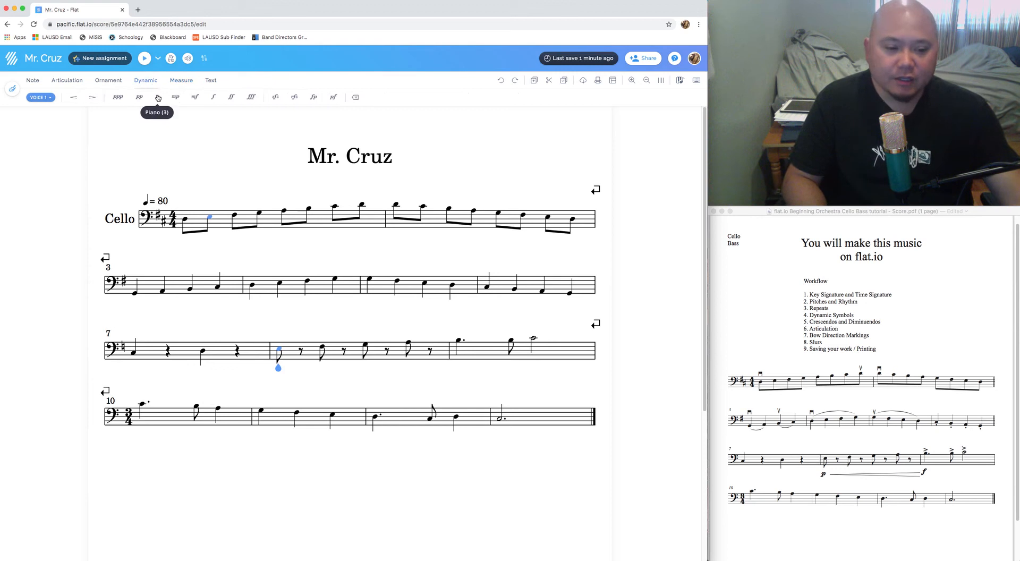
pyautogui.click(158, 99)
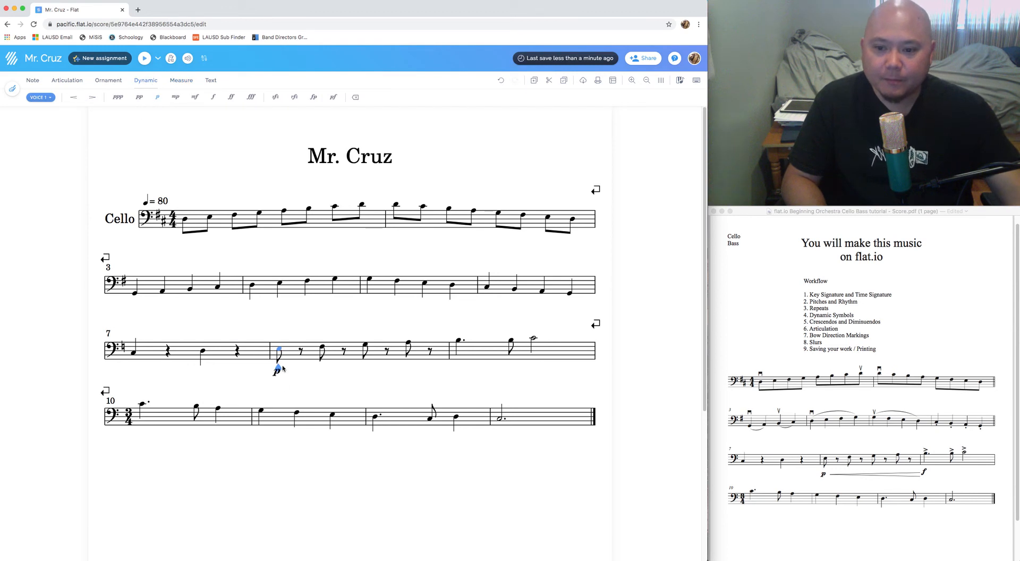
pyautogui.click(458, 342)
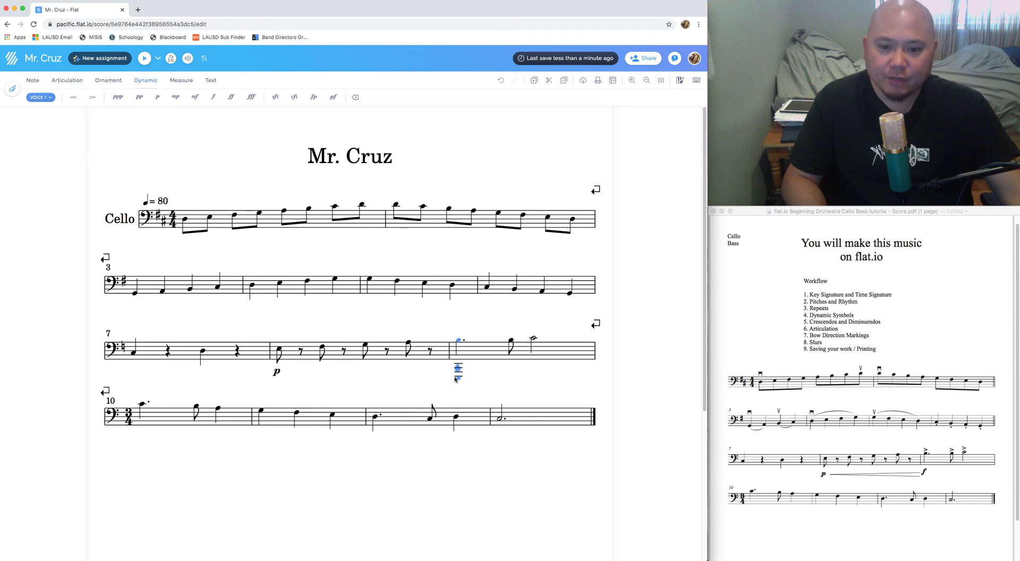
pyautogui.click(213, 98)
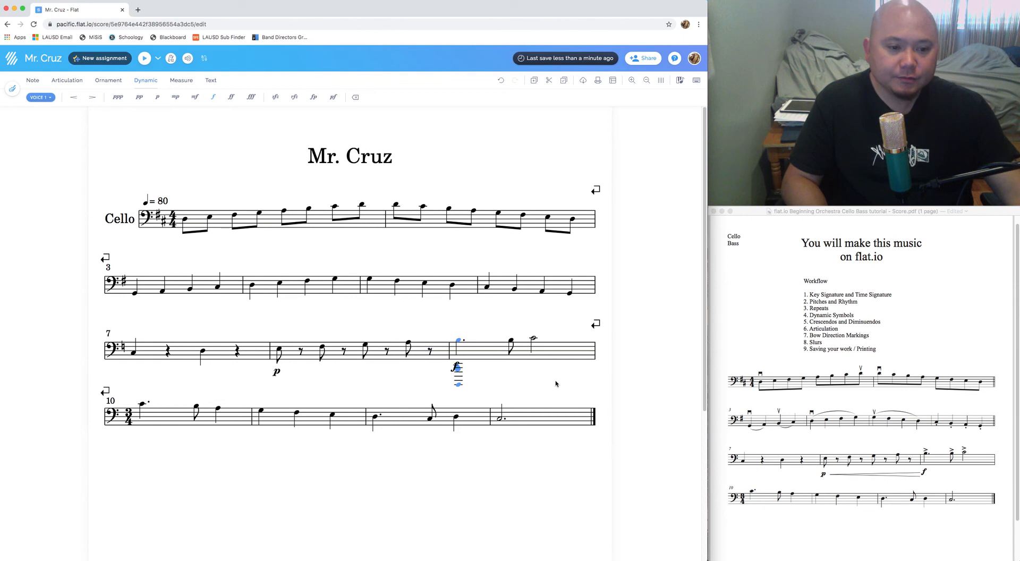
# Check the example's hairpin and add a crescendo from the first eighth rest of measure 8 up to the forte.
pyautogui.click(820, 339)
pyautogui.moveTo(818, 322); pyautogui.dragTo(875, 322)
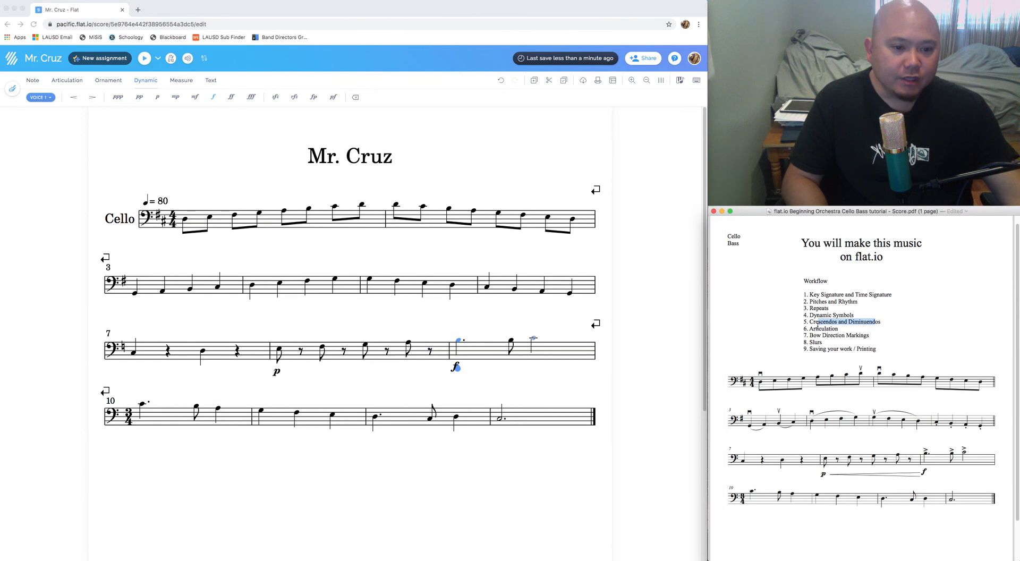
pyautogui.moveTo(812, 315); pyautogui.dragTo(882, 322)
pyautogui.click(832, 474)
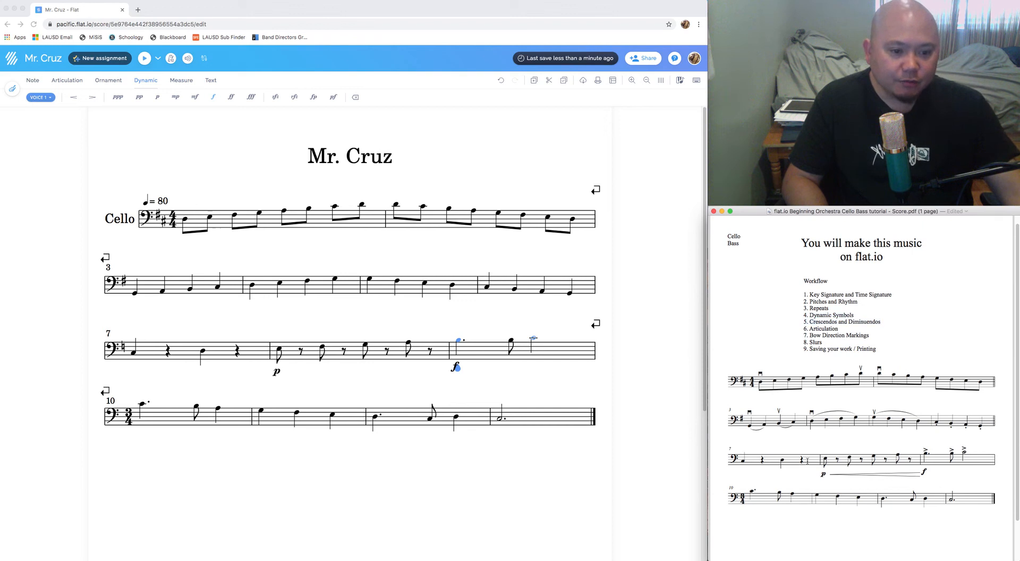
pyautogui.moveTo(832, 474); pyautogui.dragTo(912, 472)
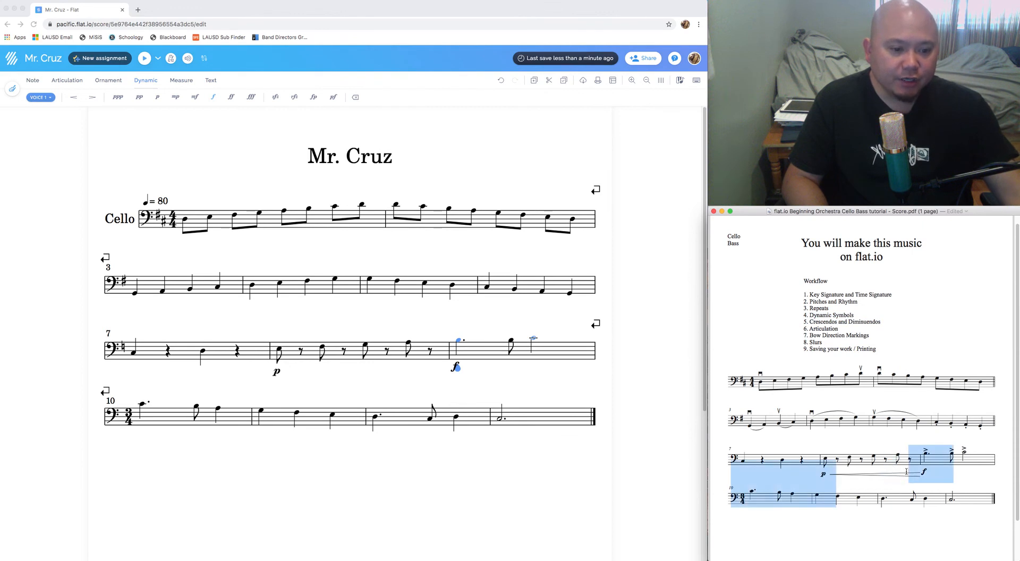
pyautogui.click(881, 470)
pyautogui.click(881, 525)
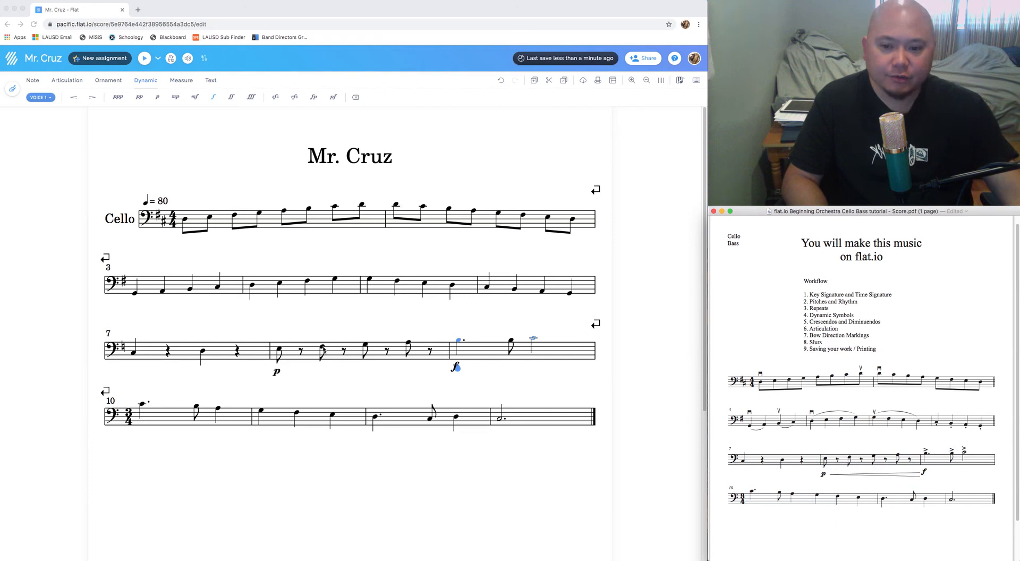
pyautogui.click(334, 350)
pyautogui.click(322, 349)
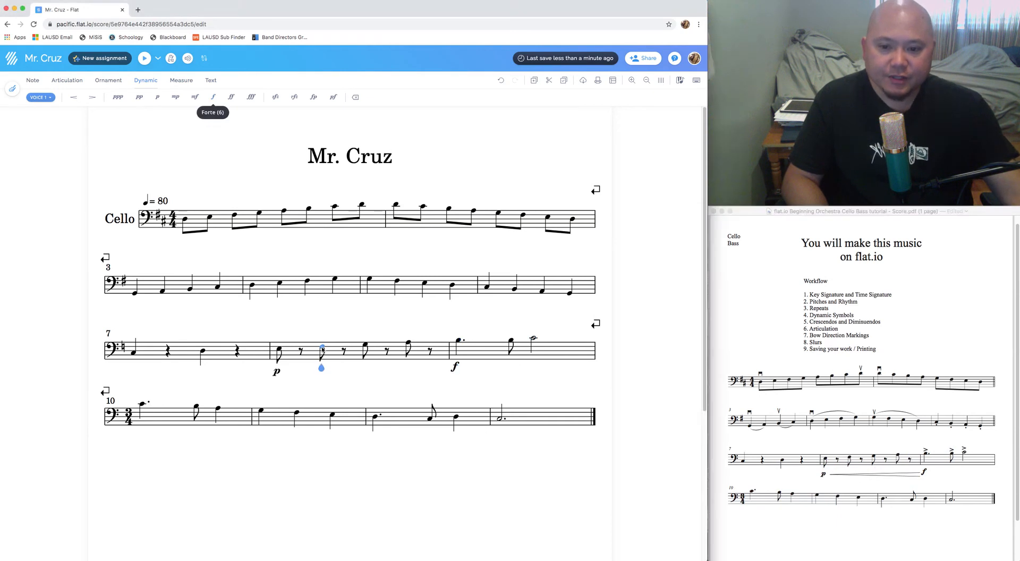
pyautogui.click(300, 367)
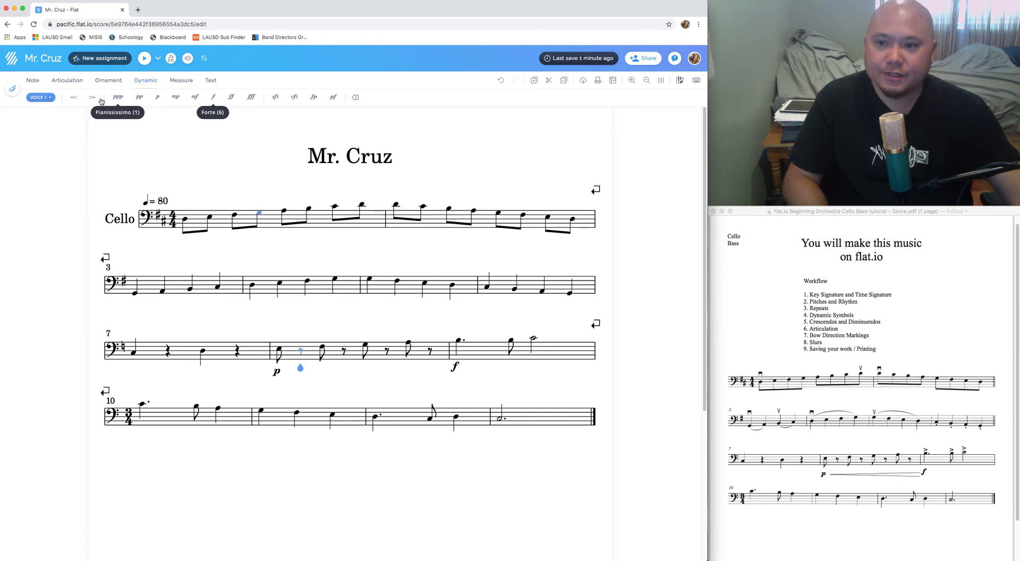
pyautogui.click(73, 98)
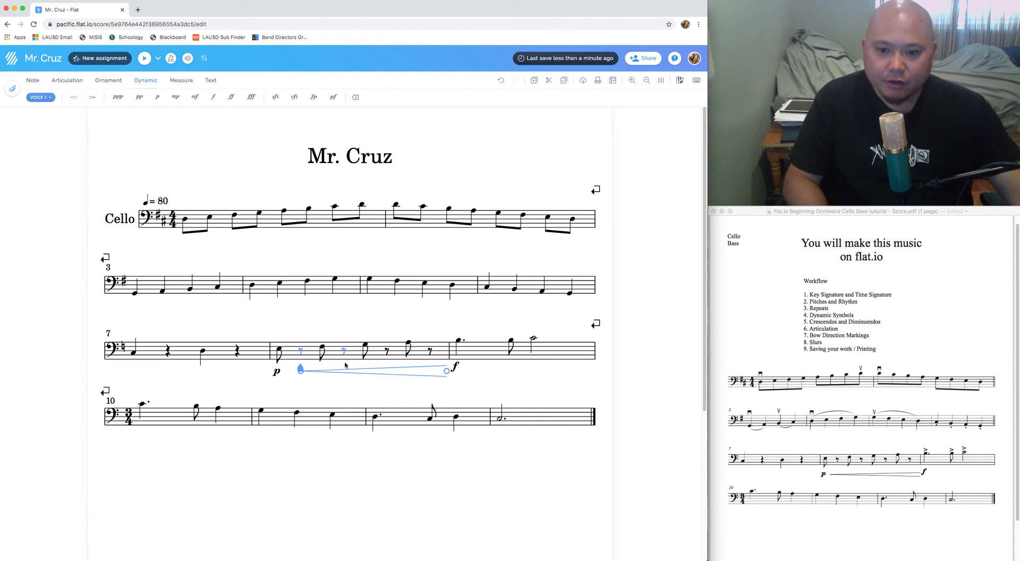
# Extend the start of measure 8's crescendo back to just after the piano marking, matching the example's hairpin.
pyautogui.press('Left')
pyautogui.press('Left')
pyautogui.press('Left')
pyautogui.press('Left')
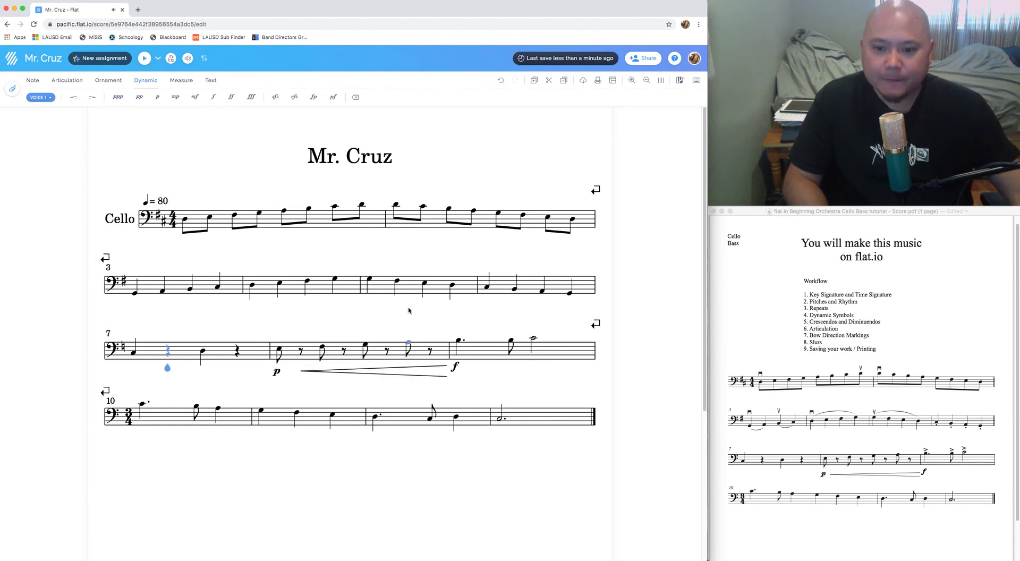
pyautogui.click(371, 375)
pyautogui.click(386, 370)
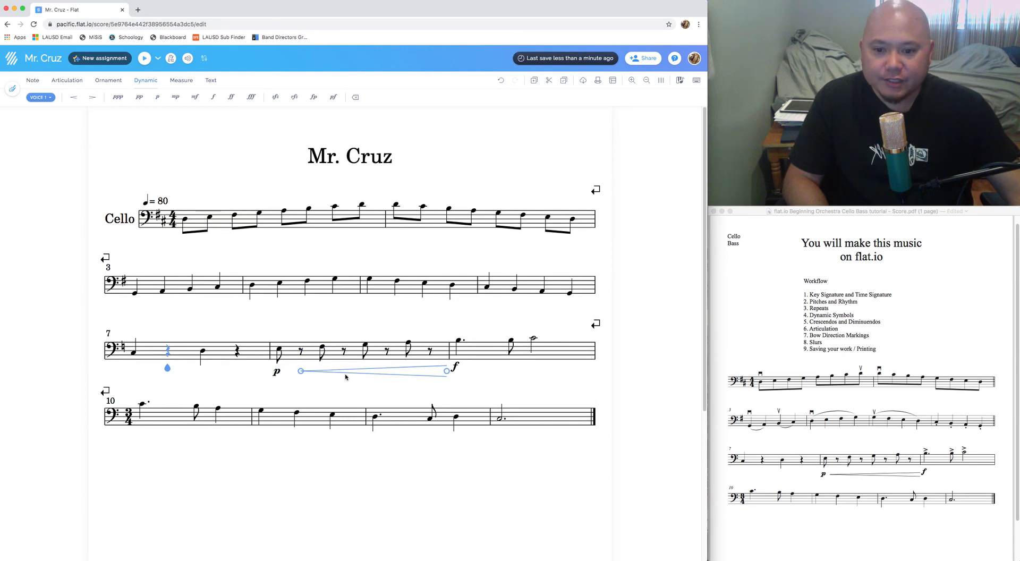
pyautogui.moveTo(301, 371); pyautogui.dragTo(279, 374)
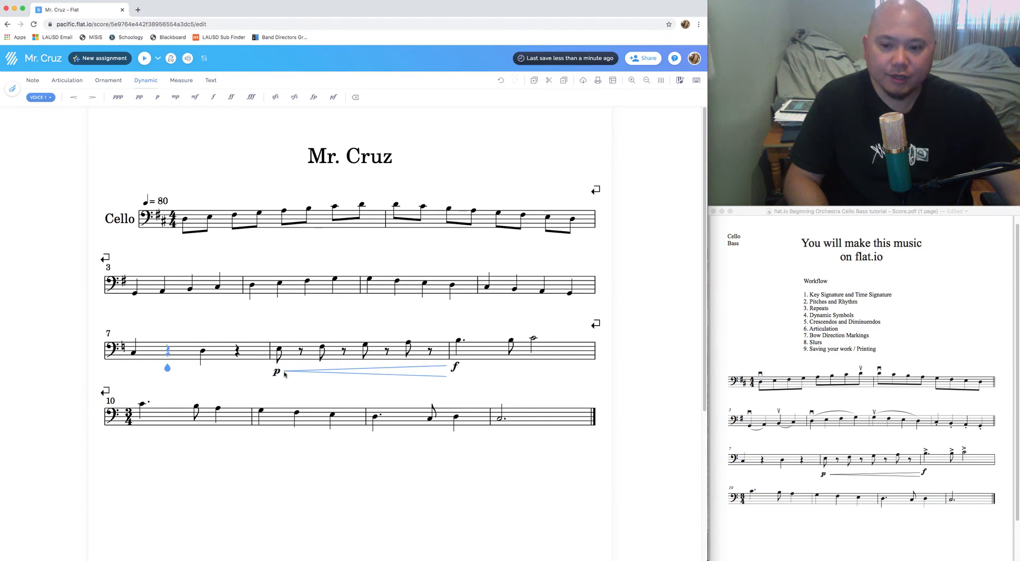
pyautogui.click(882, 470)
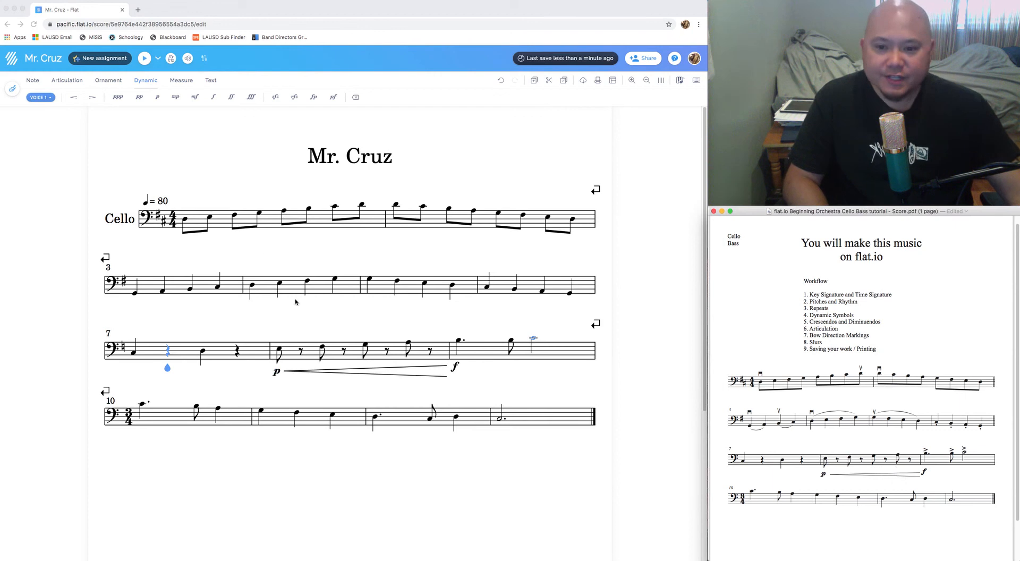
# Try a diminuendo starting on the first note of measure 5 and stretch its end into measure 6.
pyautogui.click(373, 283)
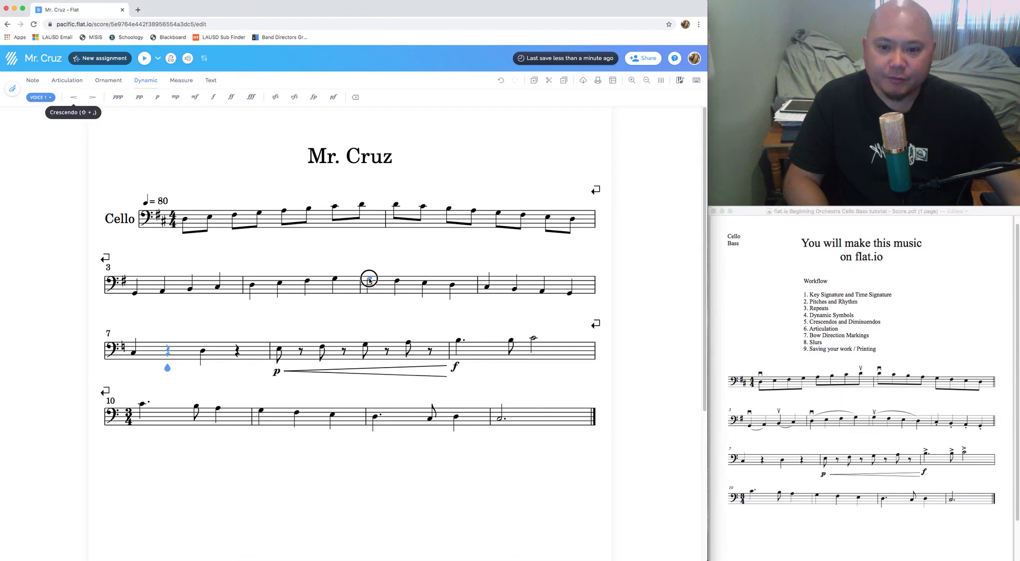
pyautogui.click(370, 280)
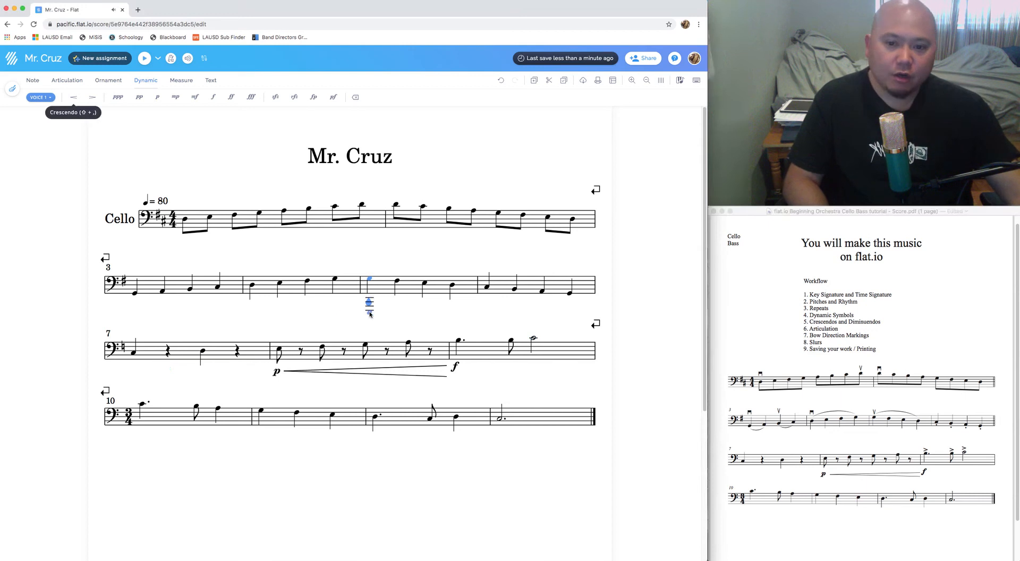
pyautogui.click(93, 100)
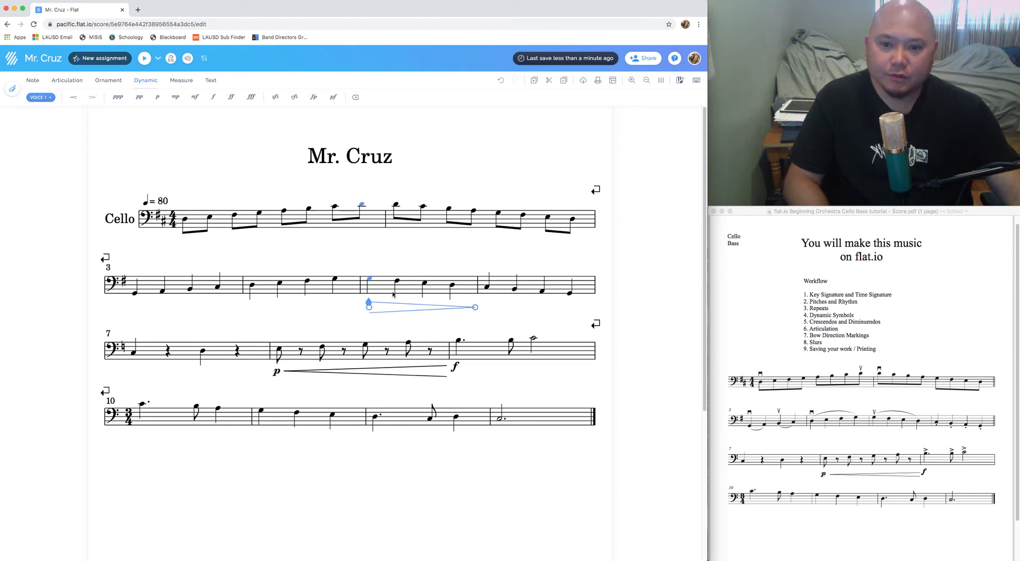
pyautogui.moveTo(475, 312); pyautogui.dragTo(508, 310)
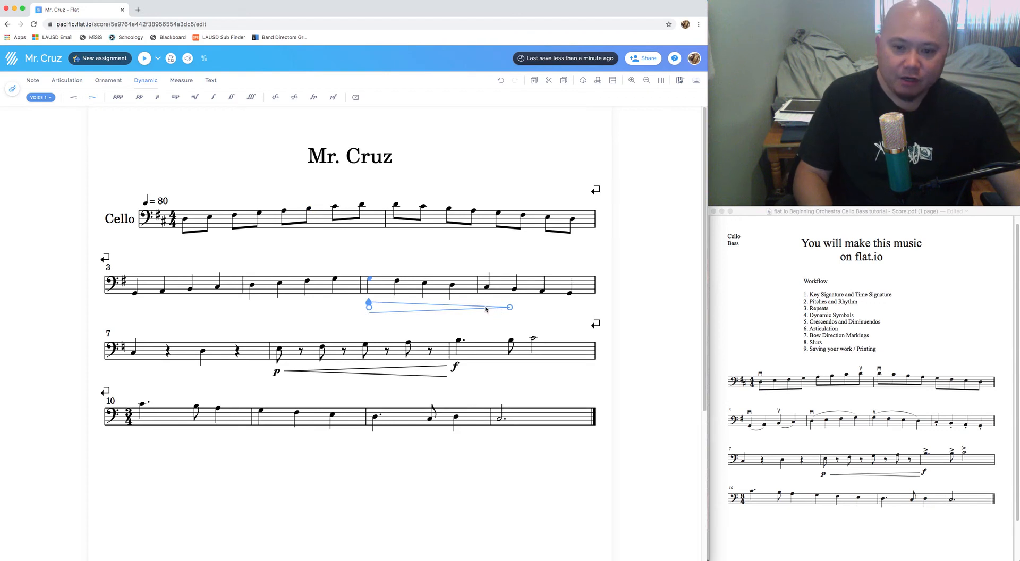
# Undo the diminuendo's extension and the diminuendo itself under measure 5.
pyautogui.press('super+z')
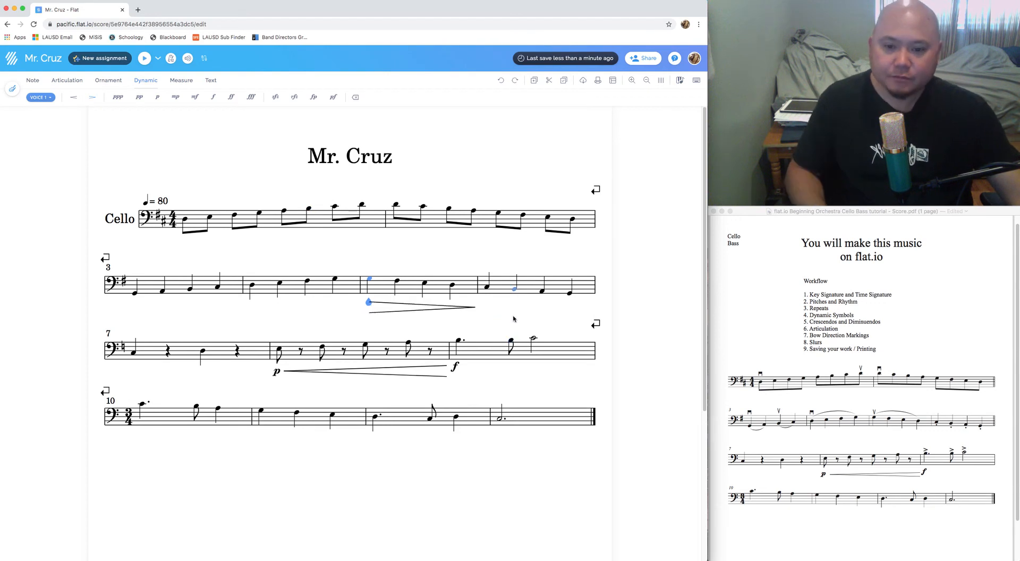
pyautogui.press('super+z')
pyautogui.scroll(2, 509, 306)
pyautogui.scroll(2, 509, 306)
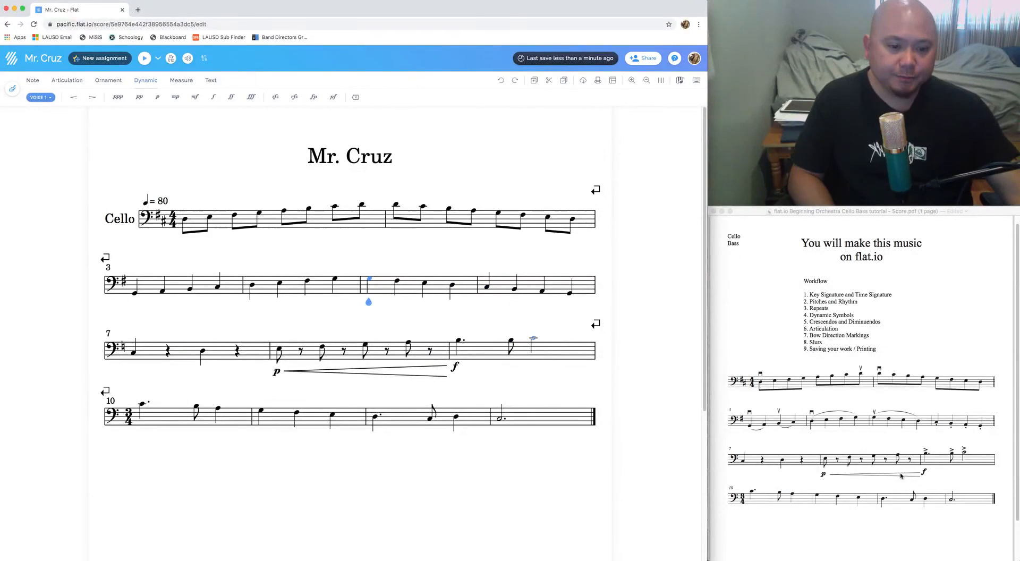
# Check the workflow's Articulation item, bring up the articulation markings and examine the last measure of the example's second staff.
pyautogui.click(810, 328)
pyautogui.moveTo(813, 329); pyautogui.dragTo(857, 328)
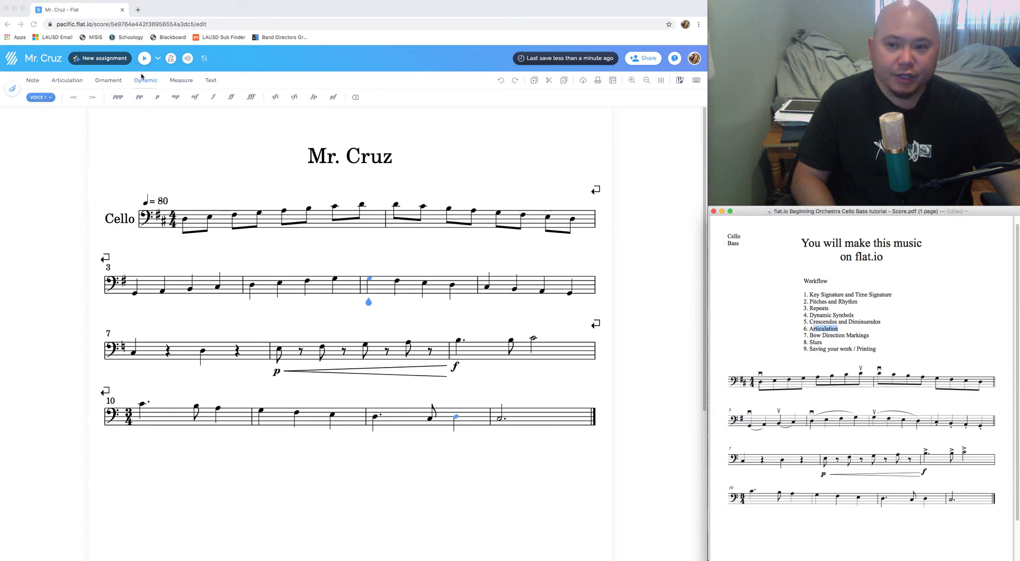
pyautogui.click(62, 81)
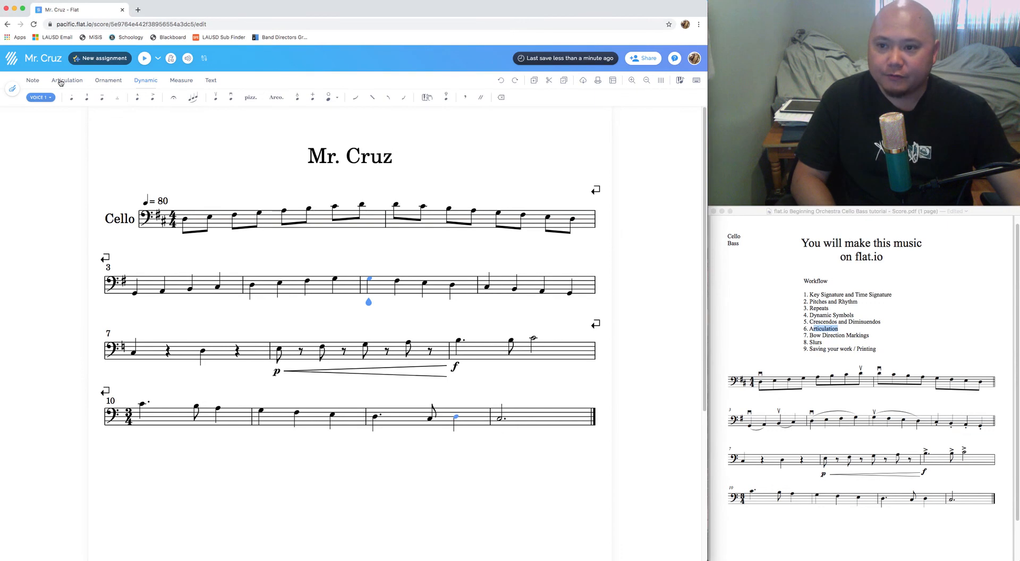
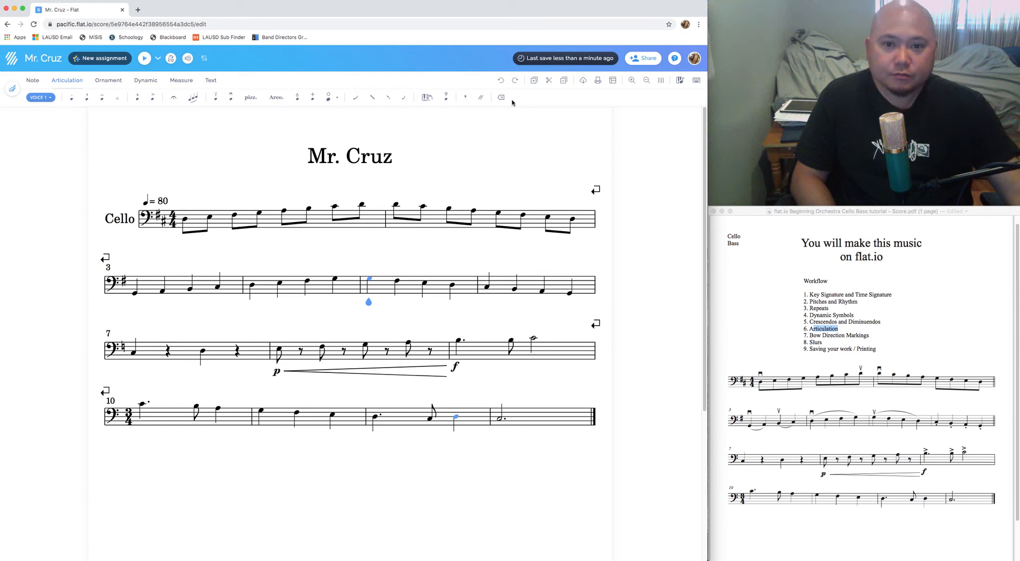
pyautogui.click(812, 328)
pyautogui.moveTo(809, 328); pyautogui.dragTo(870, 337)
pyautogui.click(812, 329)
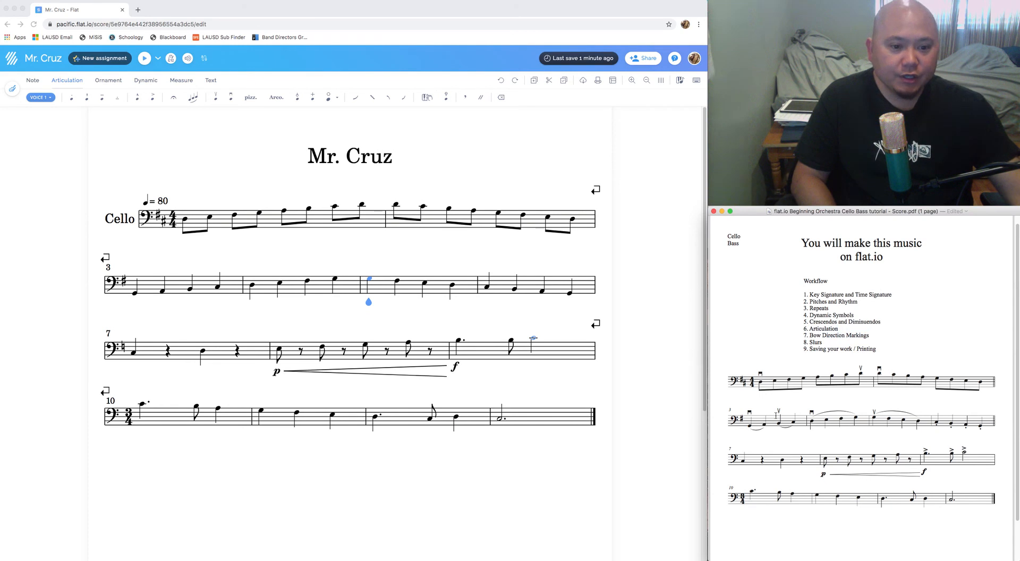
pyautogui.moveTo(935, 422); pyautogui.dragTo(981, 425)
pyautogui.click(924, 422)
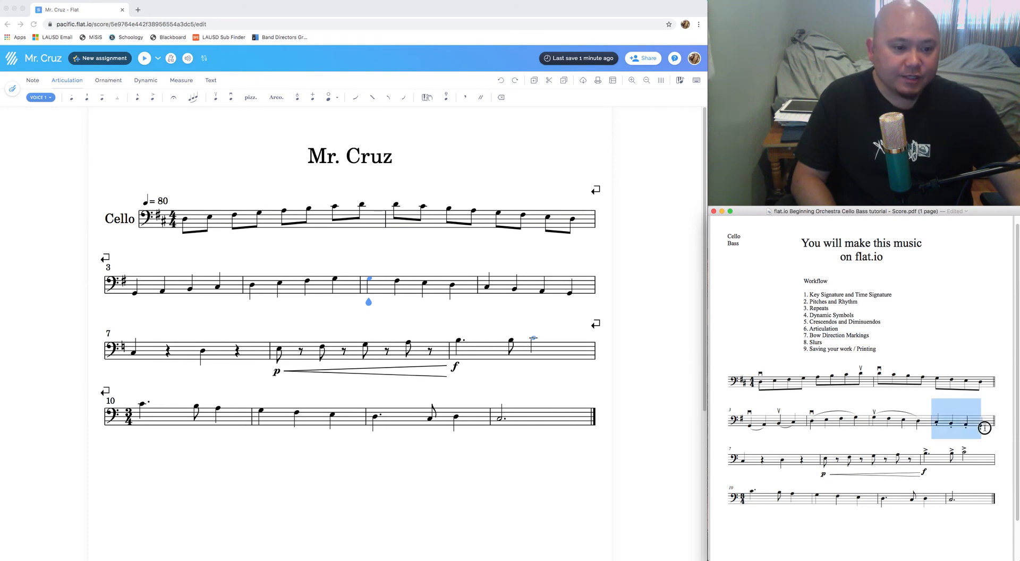
# Add staccato to all four quarter notes of measure 6.
pyautogui.click(487, 289)
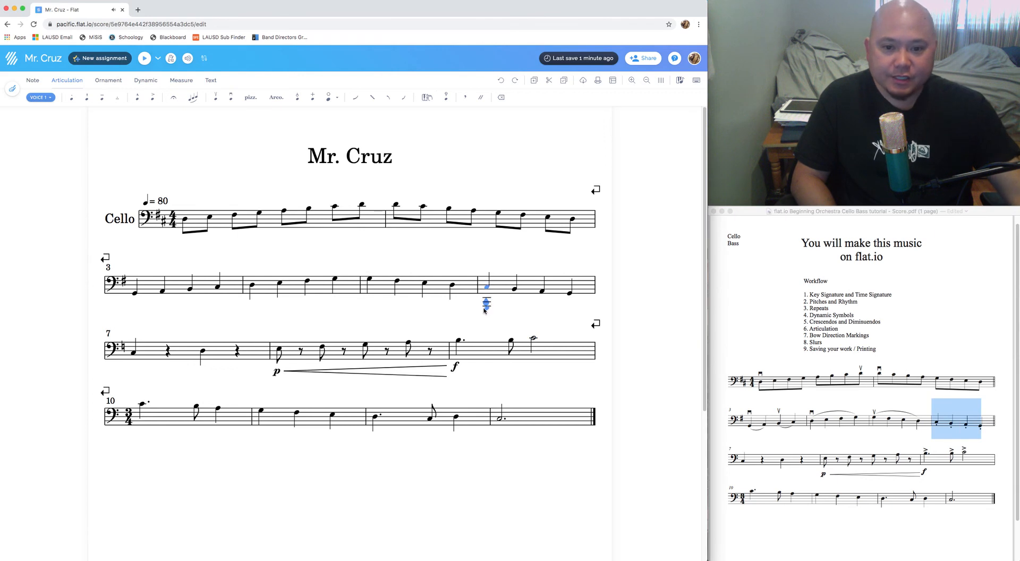
pyautogui.click(70, 84)
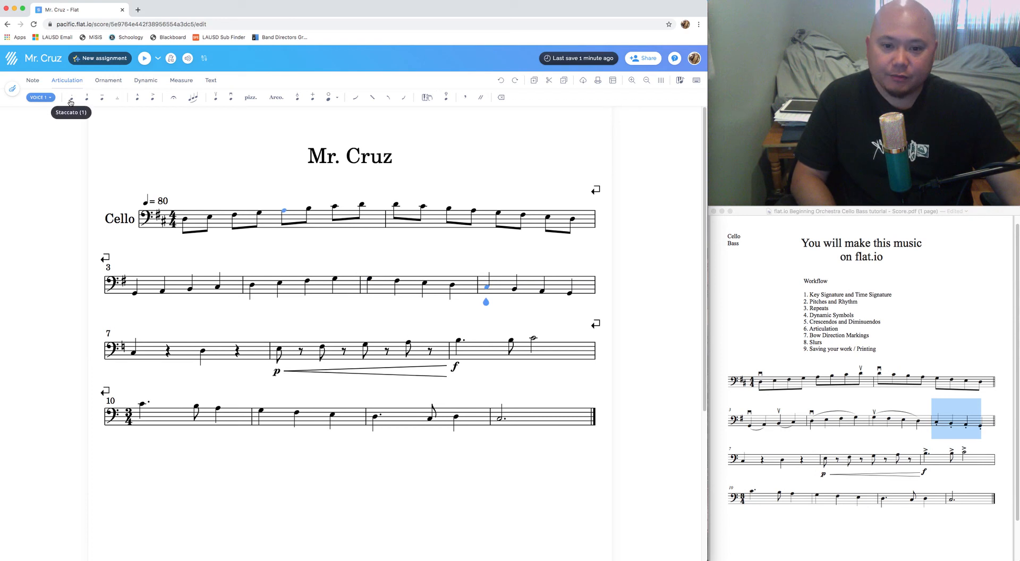
pyautogui.click(71, 101)
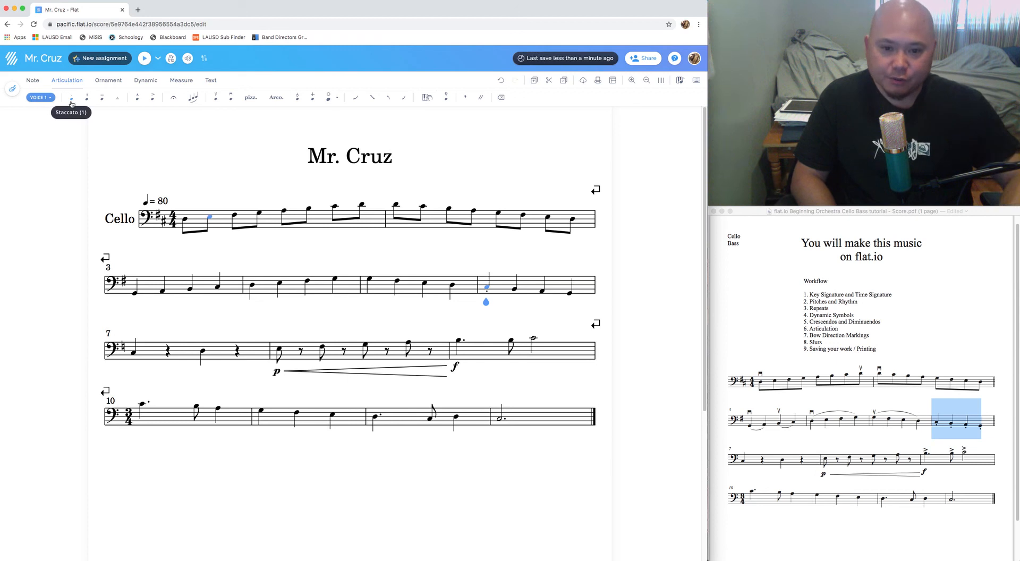
pyautogui.press('Right')
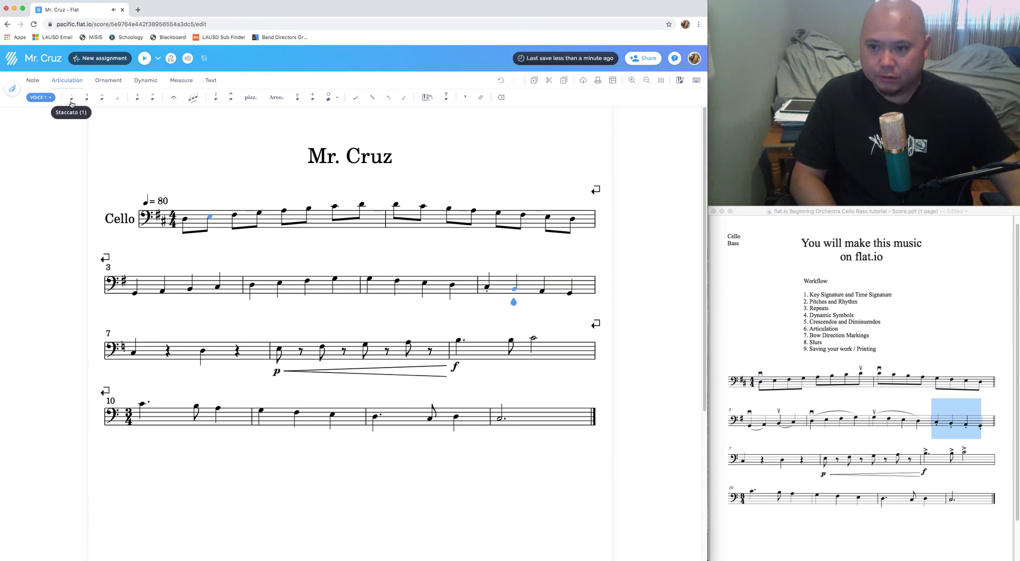
pyautogui.click(72, 99)
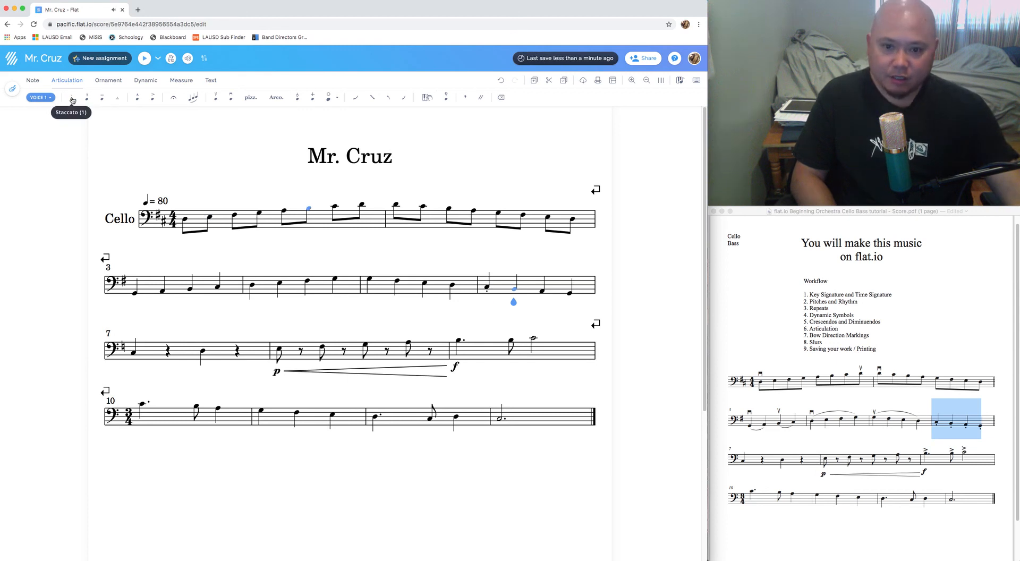
pyautogui.press('Right')
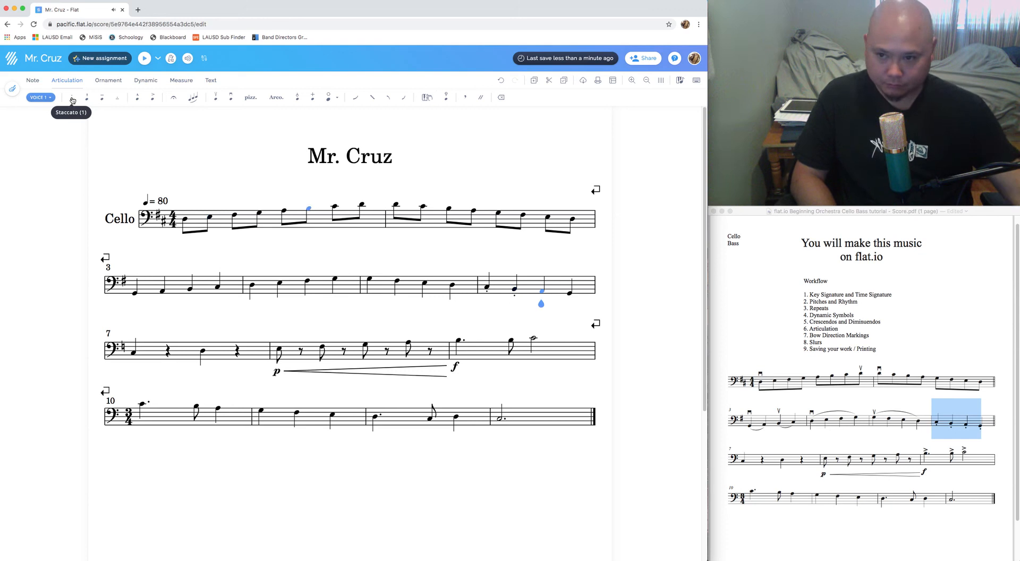
pyautogui.click(72, 100)
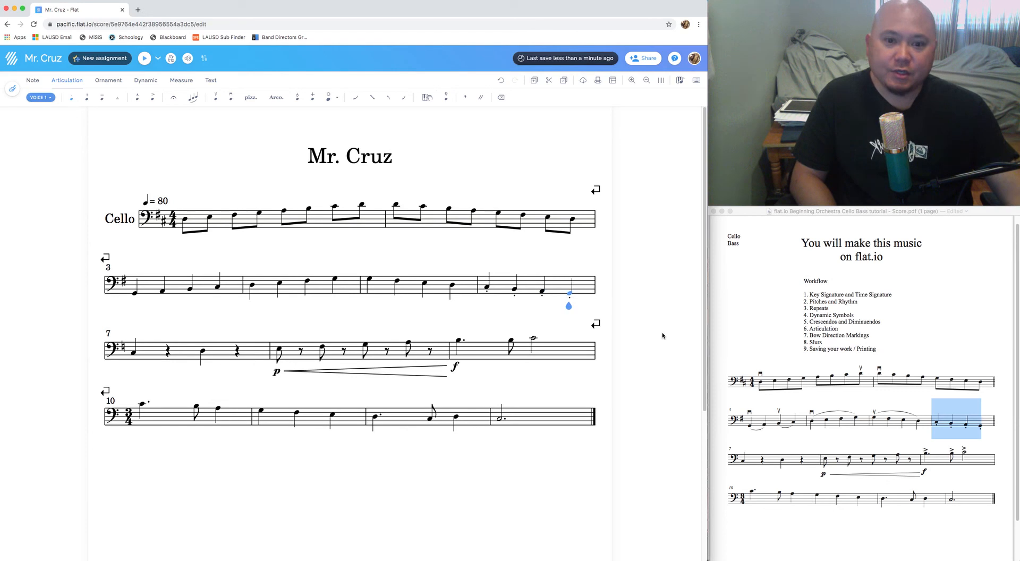
pyautogui.click(72, 101)
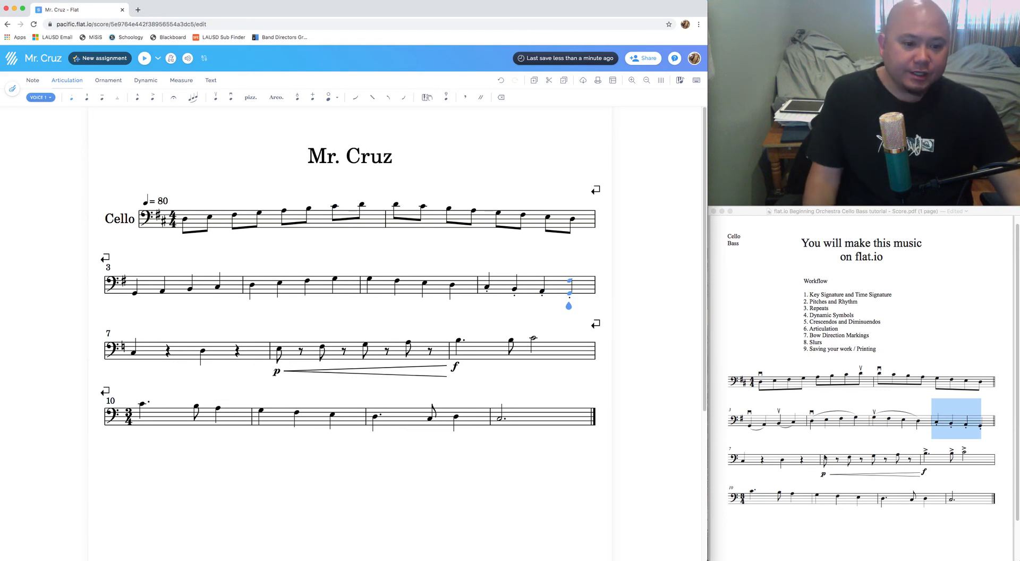
# Following the example's third staff, add accents to all three notes of measure 9.
pyautogui.click(922, 455)
pyautogui.moveTo(923, 454); pyautogui.dragTo(980, 455)
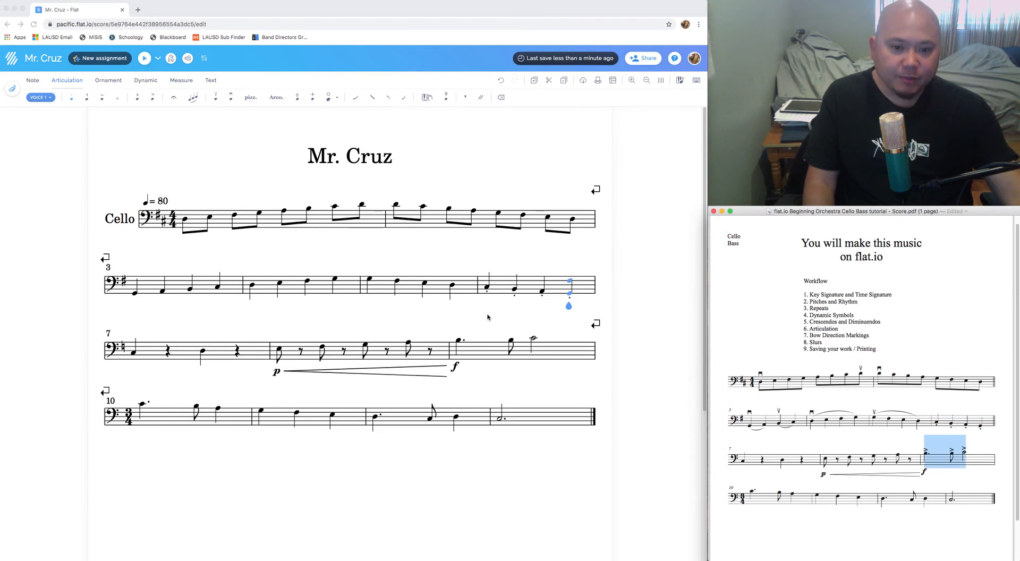
pyautogui.click(459, 342)
pyautogui.click(459, 342)
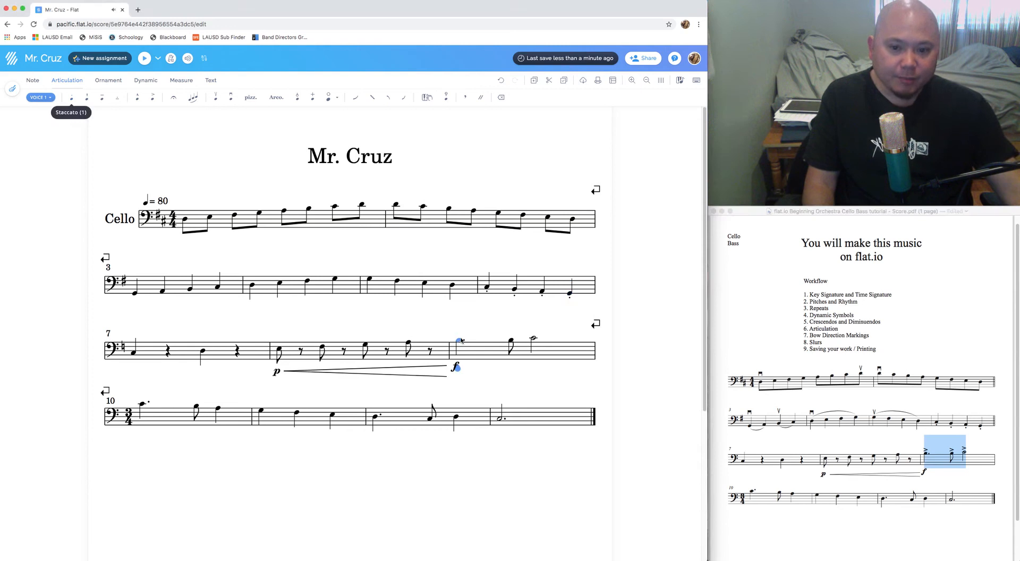
pyautogui.click(150, 100)
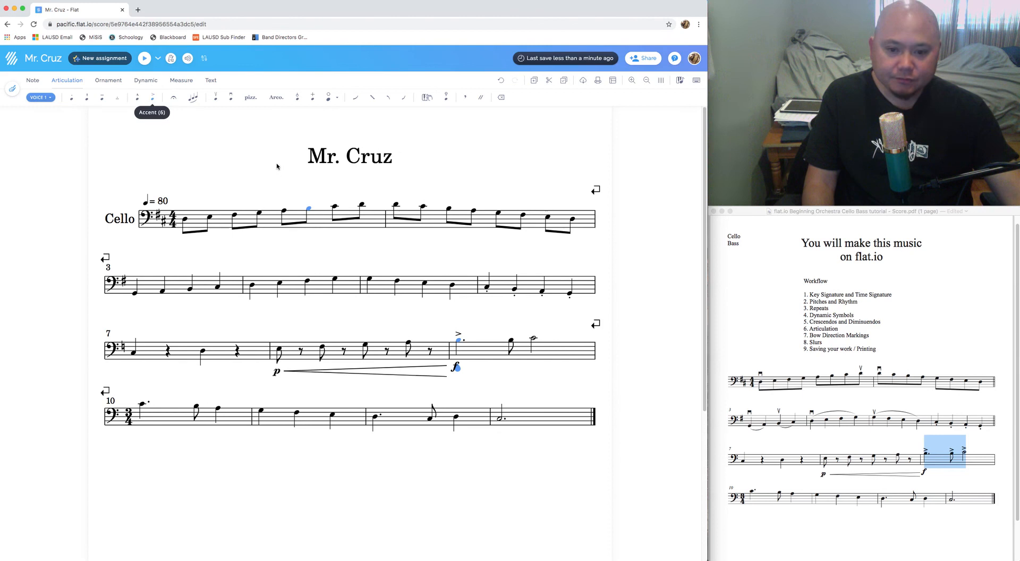
pyautogui.press('Right')
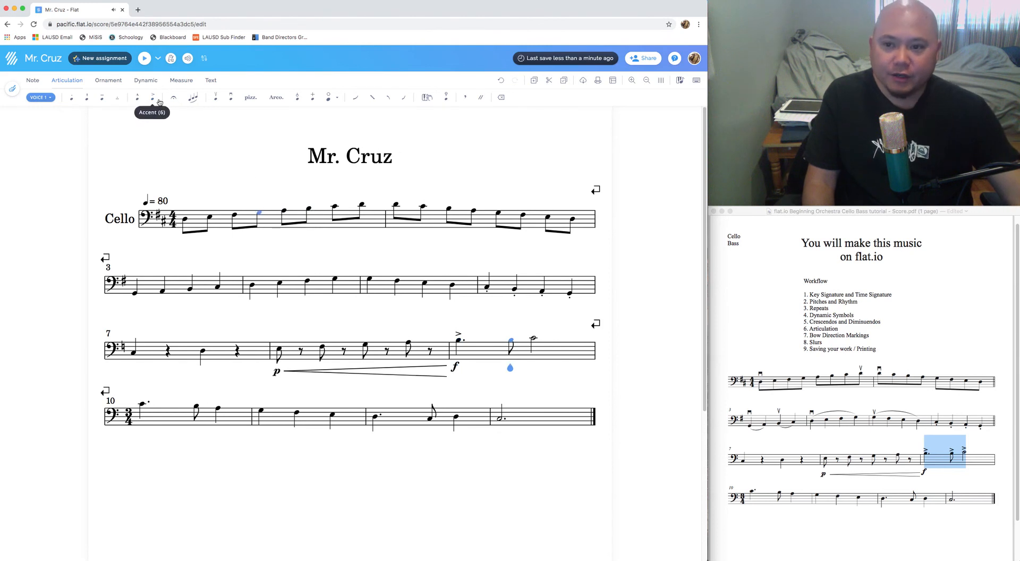
pyautogui.press('Right')
pyautogui.click(153, 98)
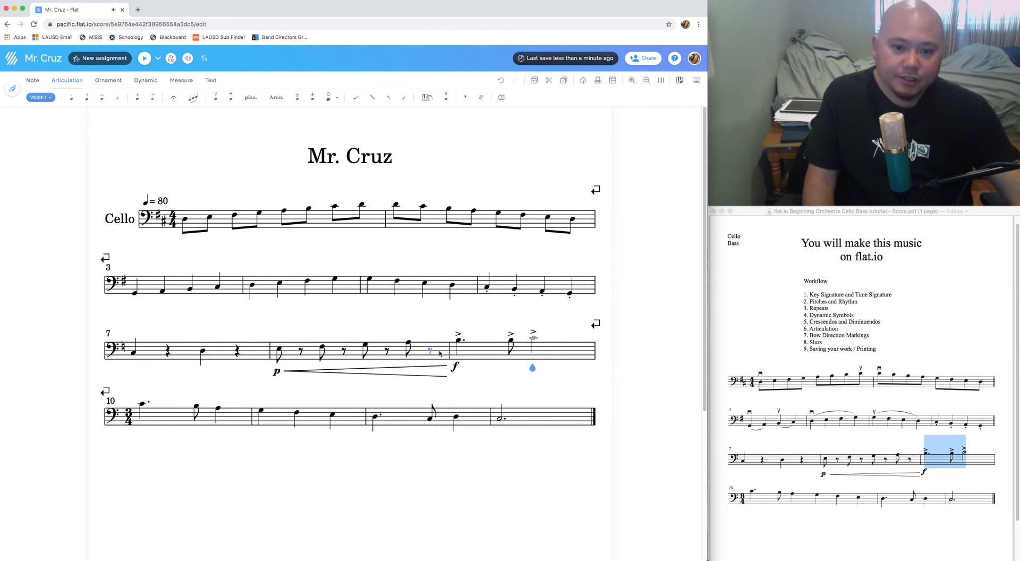
# Proceed to the workflow's Bow Direction Markings and add a down bow to the first note of measure 1.
pyautogui.click(939, 458)
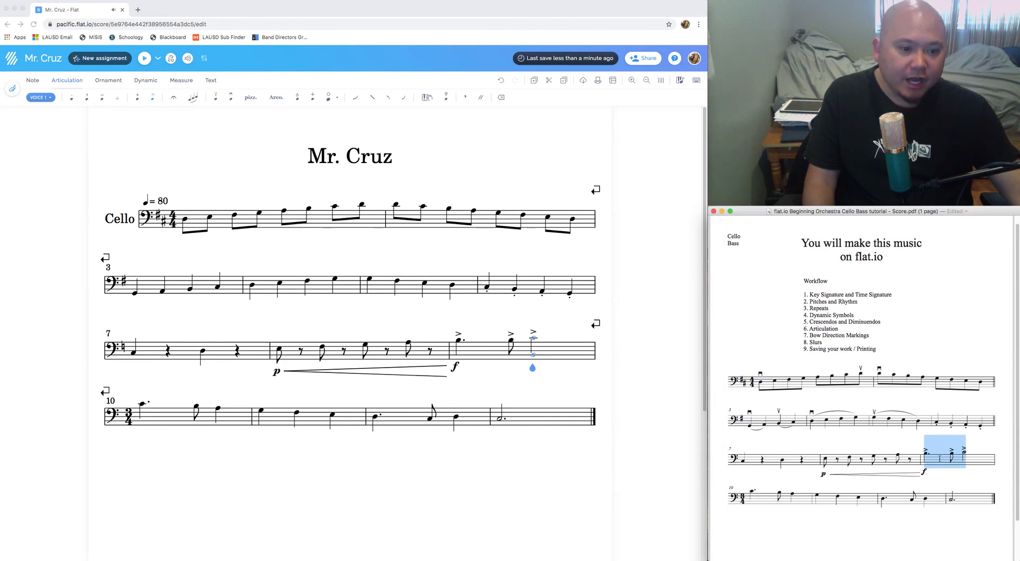
pyautogui.click(970, 460)
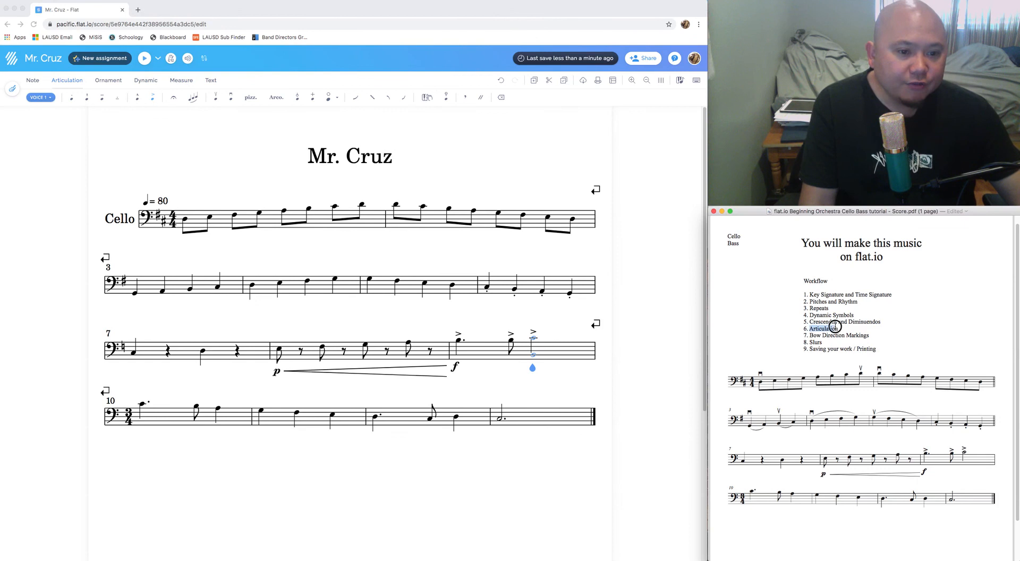
pyautogui.moveTo(809, 335); pyautogui.dragTo(853, 336)
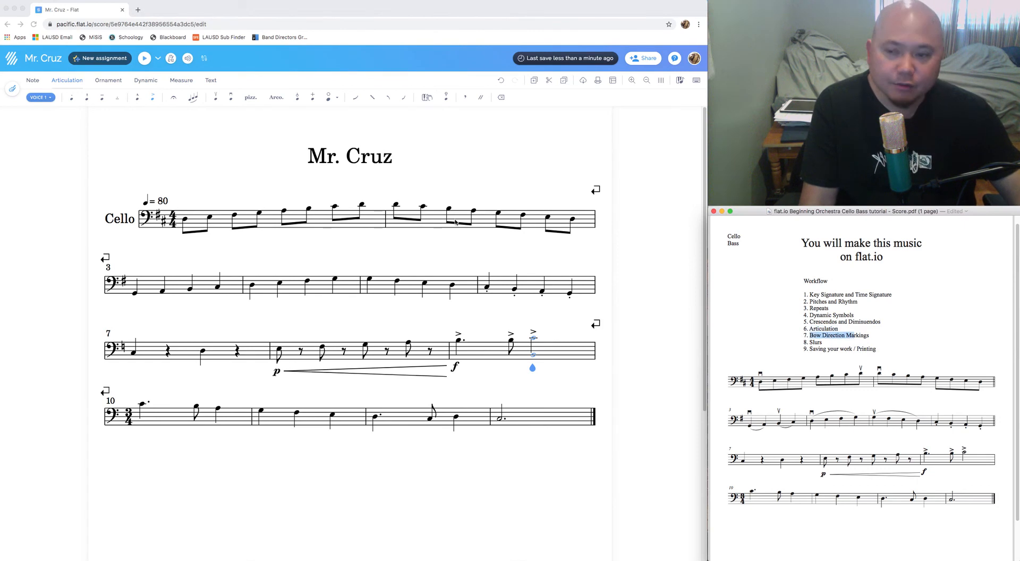
pyautogui.click(60, 80)
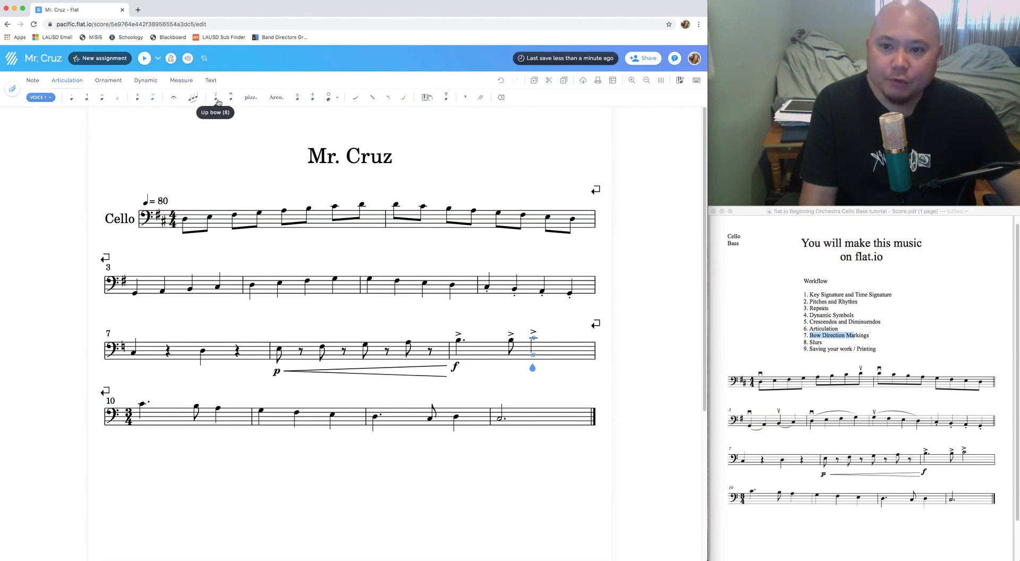
pyautogui.click(760, 385)
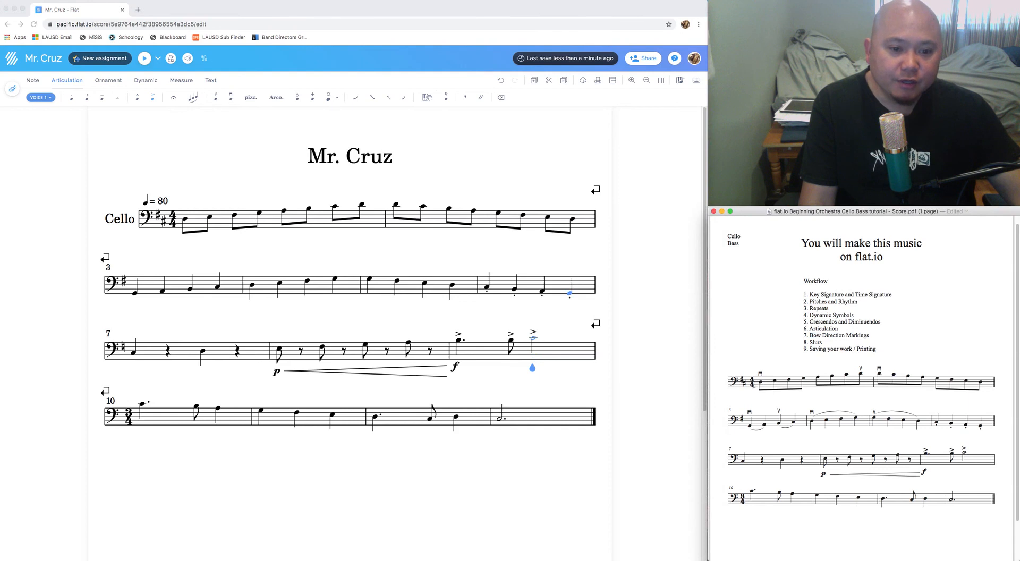
pyautogui.click(185, 221)
pyautogui.click(185, 220)
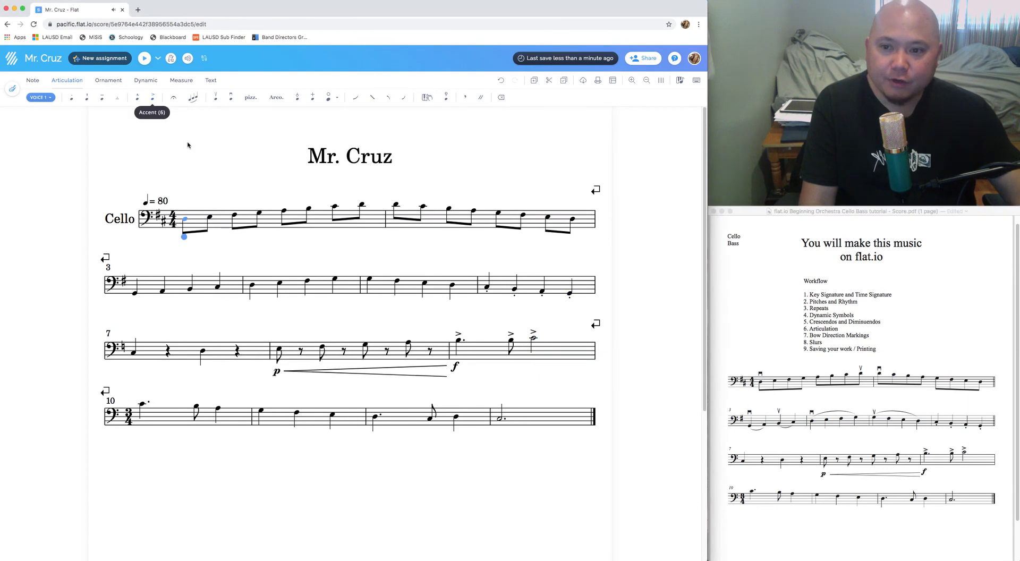
pyautogui.click(230, 98)
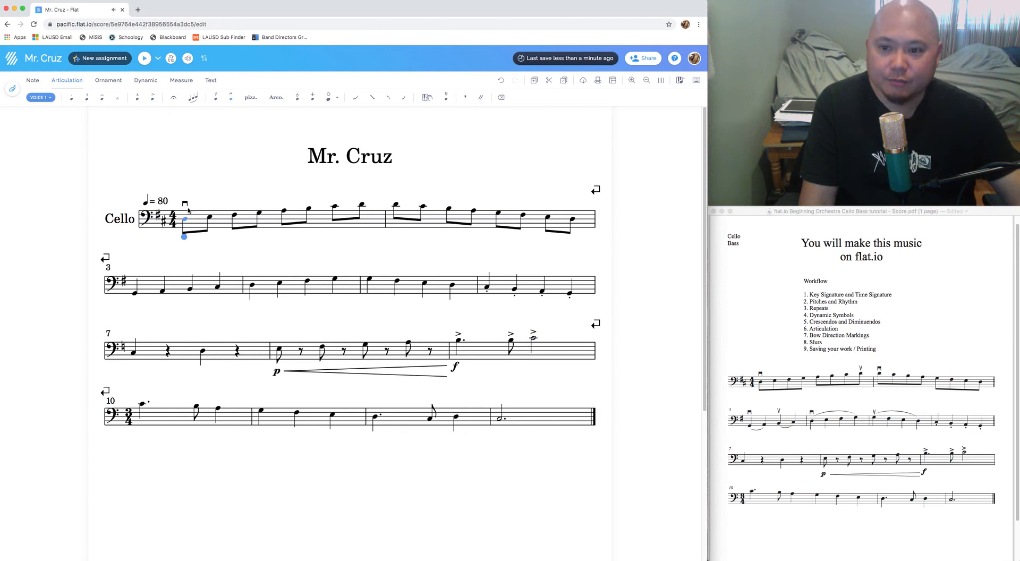
# Following the example, add an up bow to the last note of measure 1 and a down bow to the first note of measure 2.
pyautogui.click(808, 399)
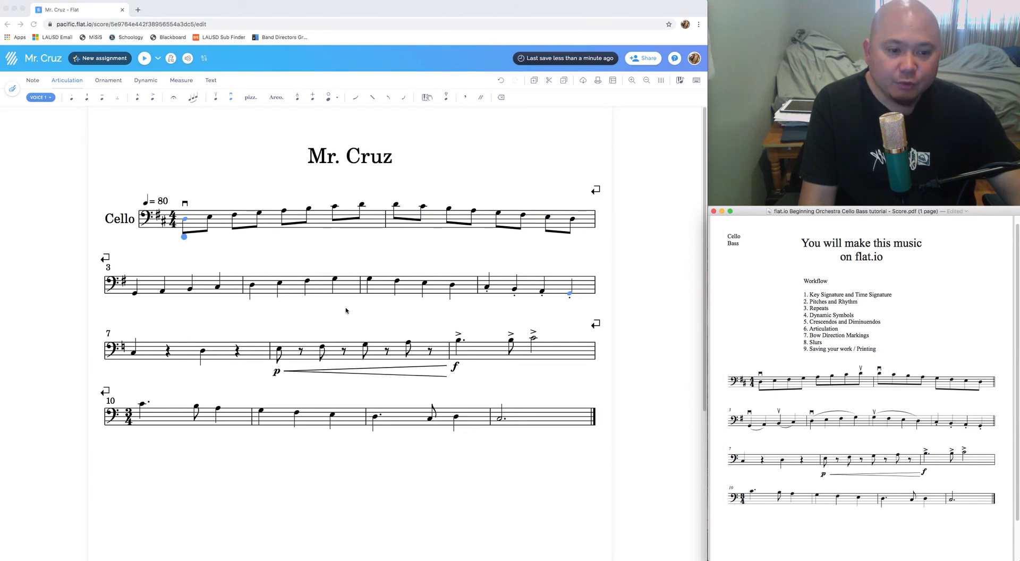
pyautogui.click(362, 205)
pyautogui.click(362, 205)
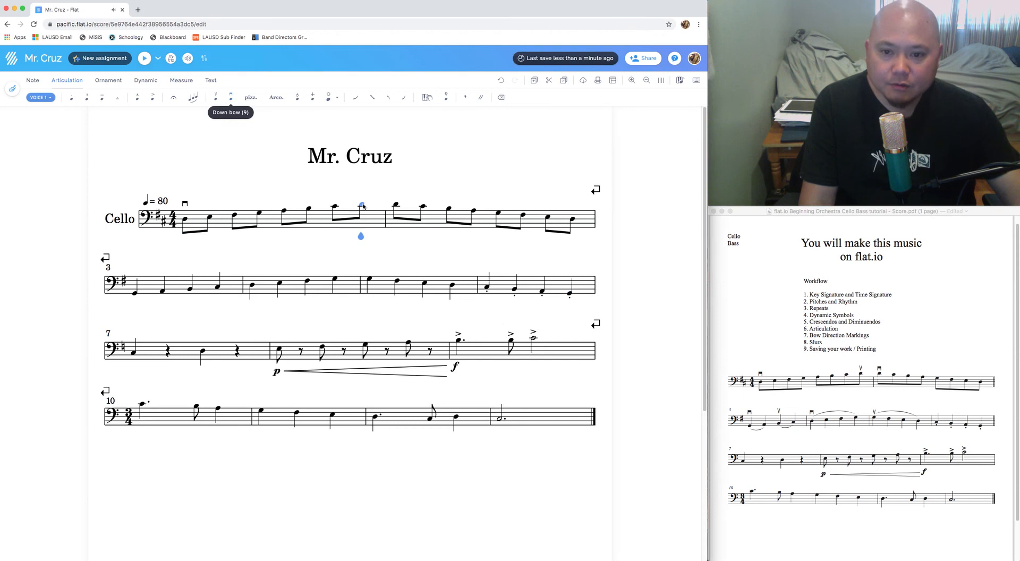
pyautogui.click(216, 98)
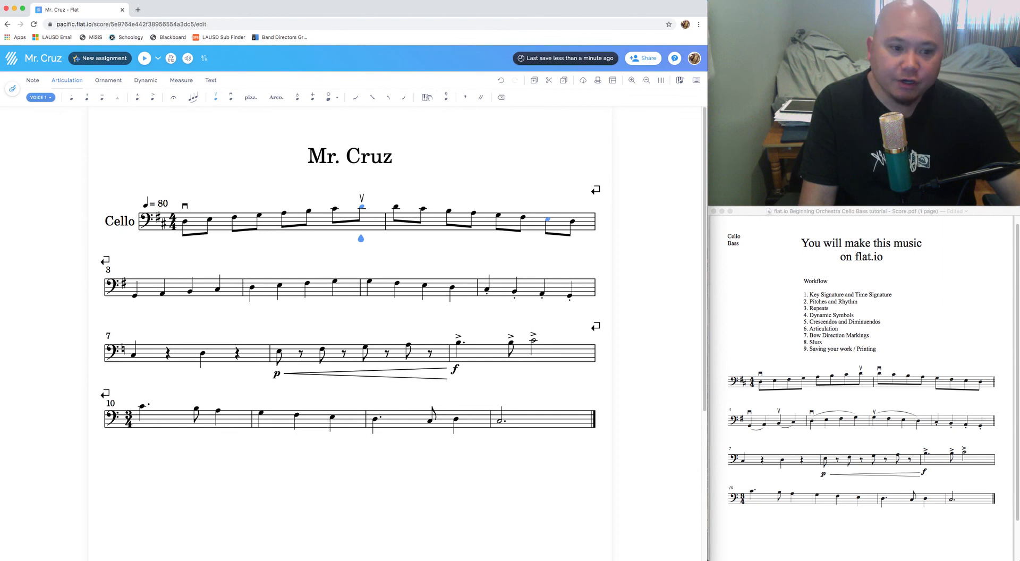
pyautogui.press('Right')
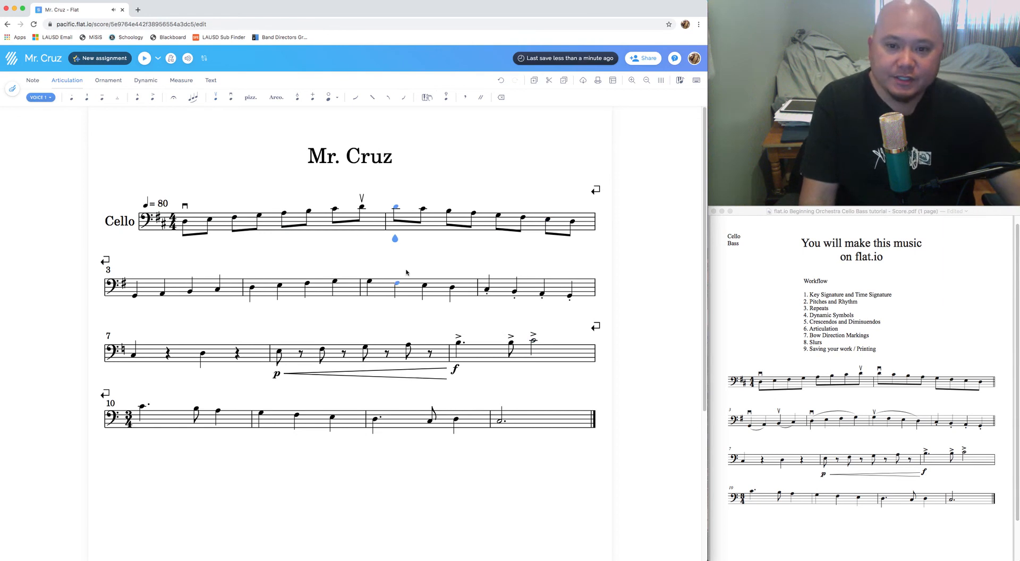
pyautogui.click(875, 386)
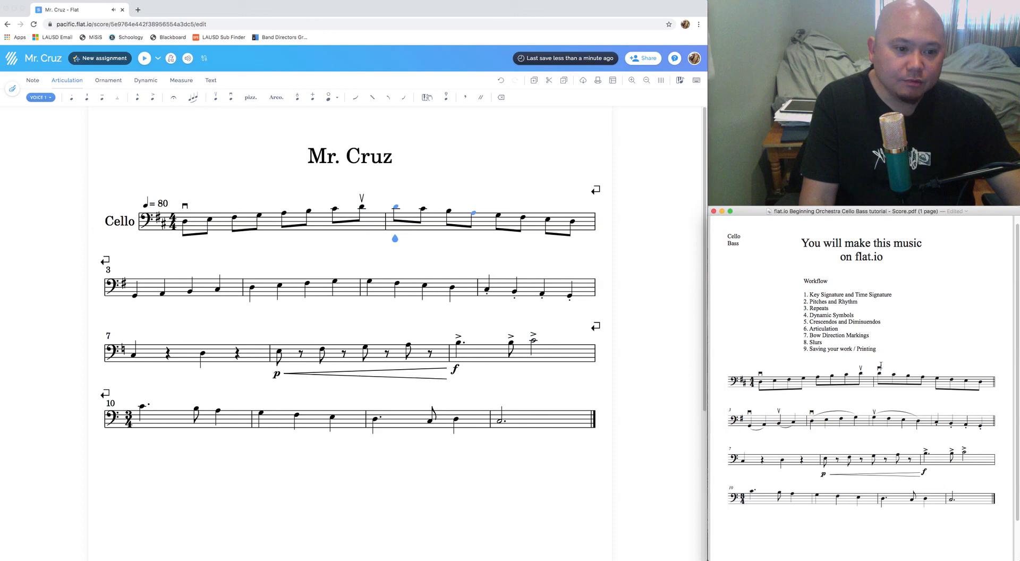
pyautogui.click(289, 148)
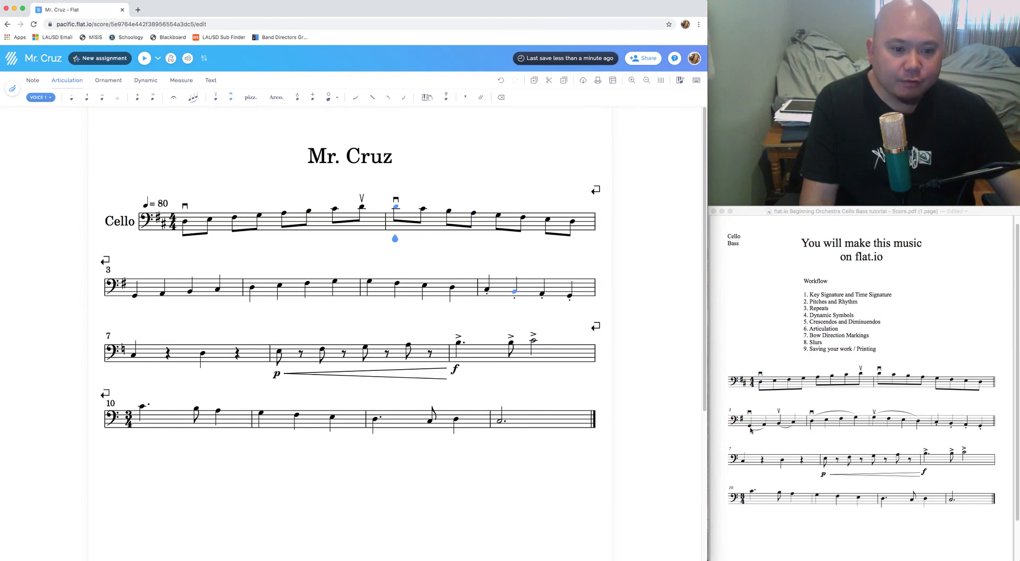
# Add a down bow to the first note and an up bow to the third note of measure 3.
pyautogui.click(134, 296)
pyautogui.click(231, 98)
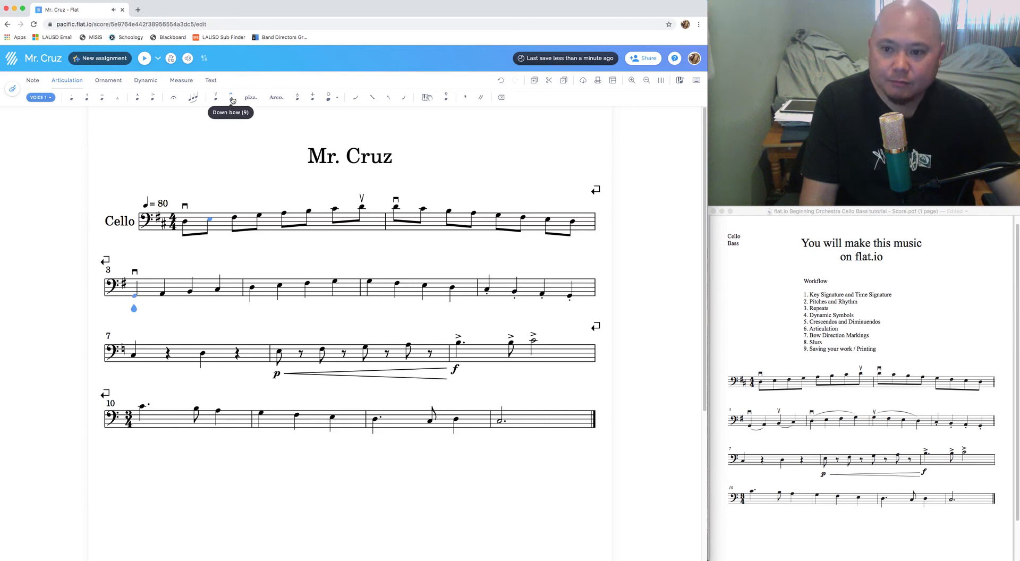
pyautogui.click(780, 425)
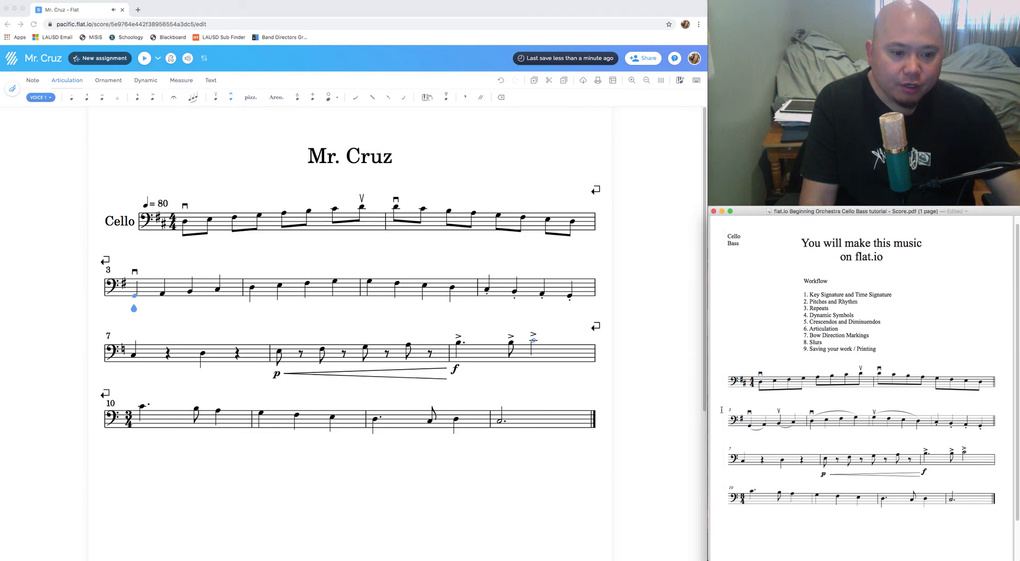
pyautogui.click(195, 310)
pyautogui.click(190, 291)
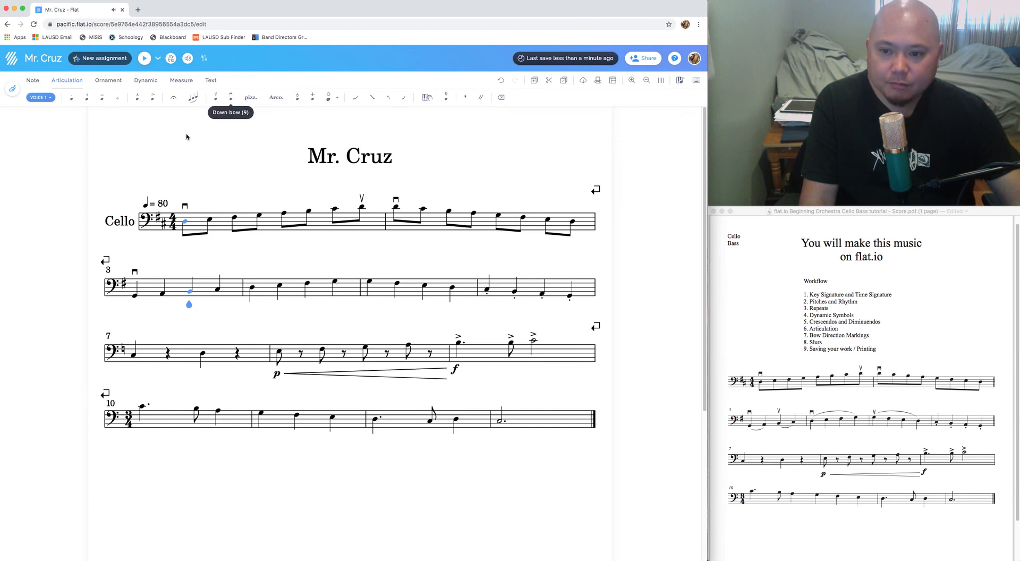
pyautogui.click(215, 98)
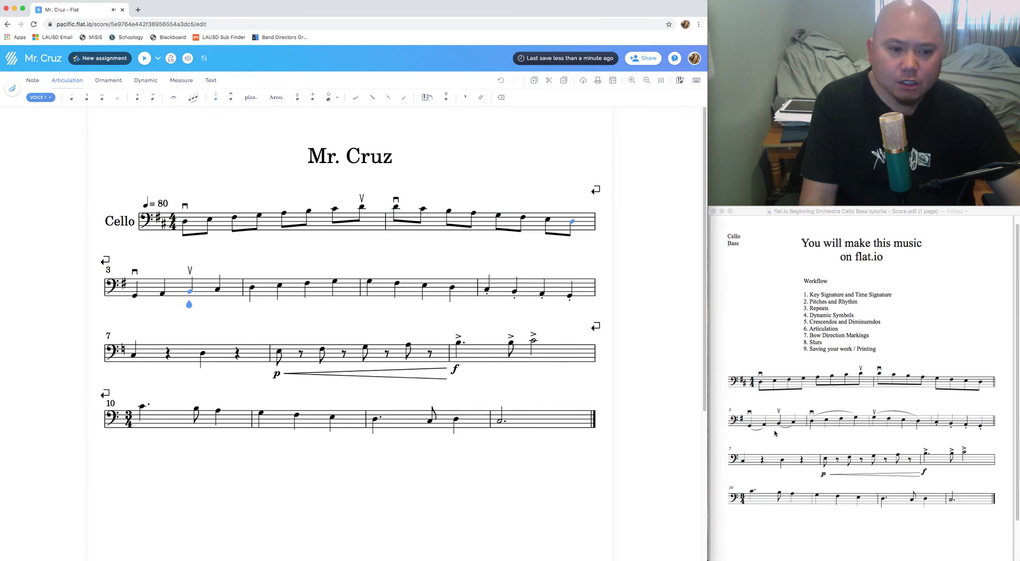
# Add a down bow to the first note of measure 4 and an up bow to the first note of measure 5.
pyautogui.click(813, 423)
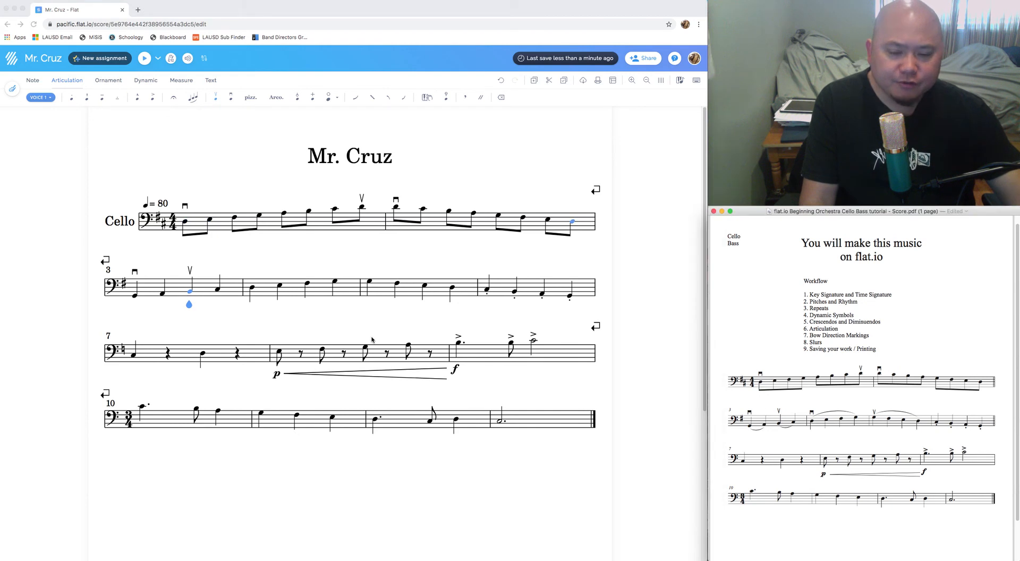
pyautogui.click(253, 289)
pyautogui.click(253, 289)
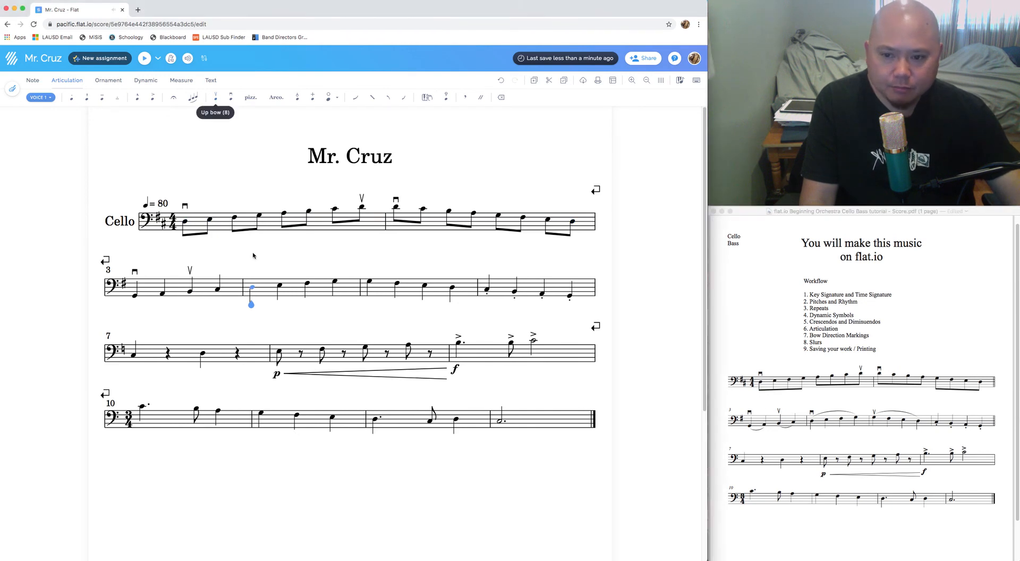
pyautogui.click(232, 98)
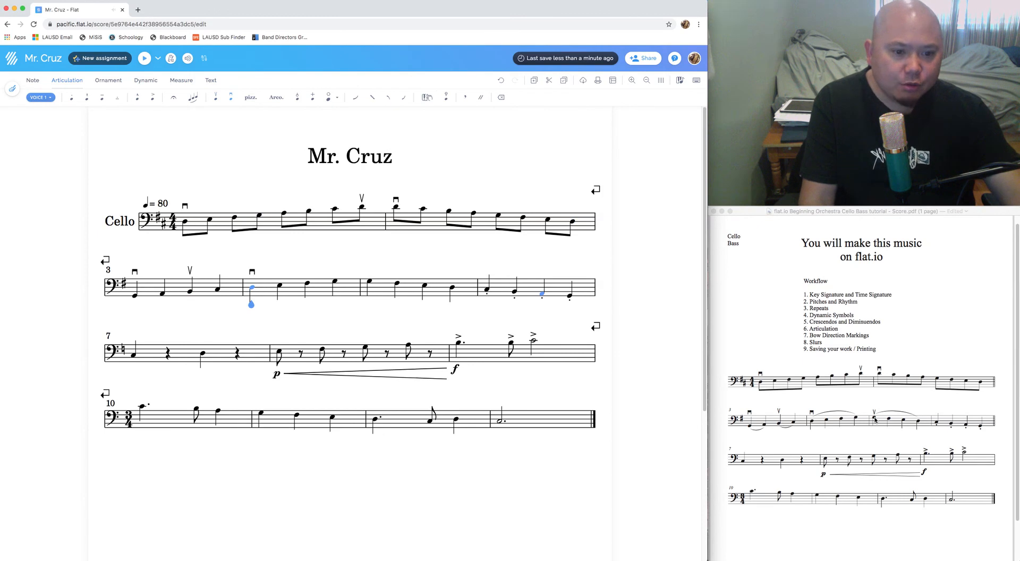
pyautogui.click(370, 282)
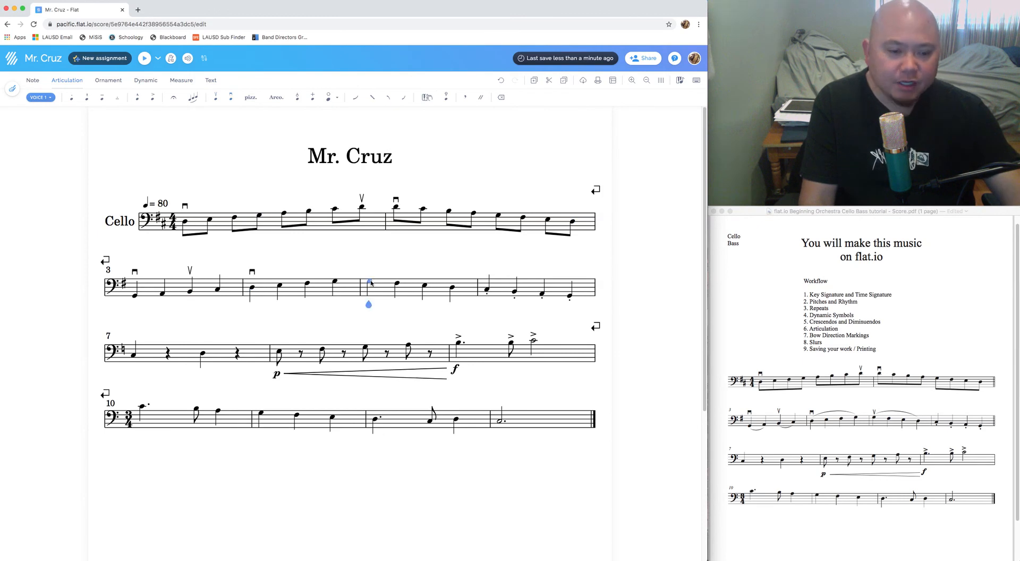
pyautogui.click(215, 98)
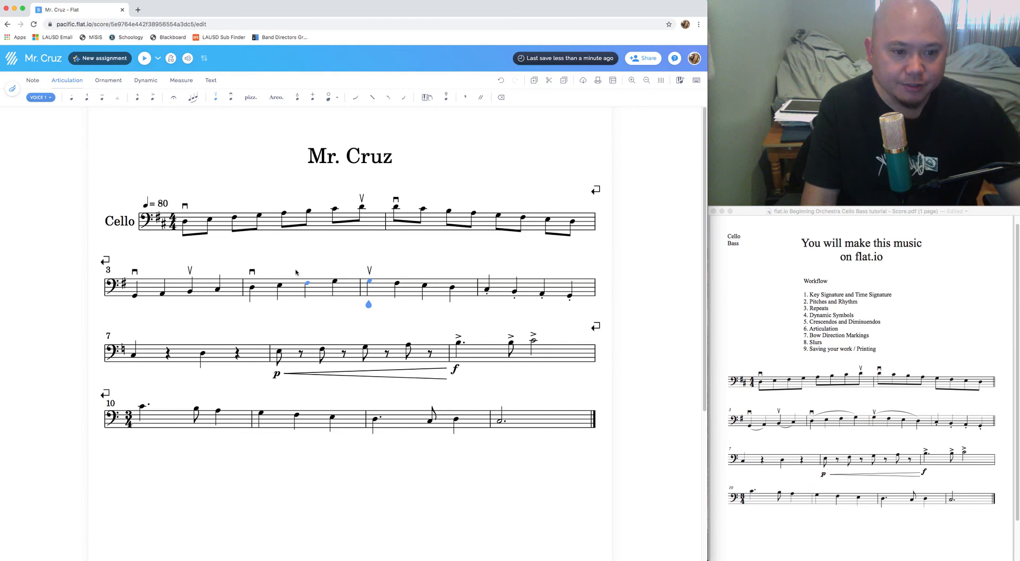
# Proceed to the workflow's Slurs item and slur the first two notes of measure 3 as in the example.
pyautogui.click(801, 343)
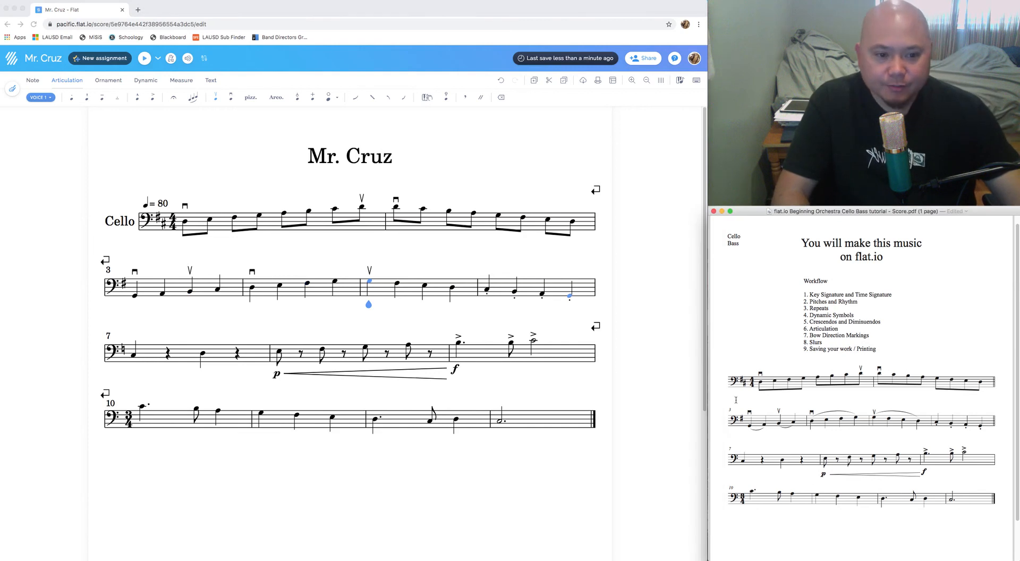
pyautogui.moveTo(749, 426)
pyautogui.mouseDown()
pyautogui.moveTo(777, 425)
pyautogui.moveTo(751, 427)
pyautogui.mouseUp()
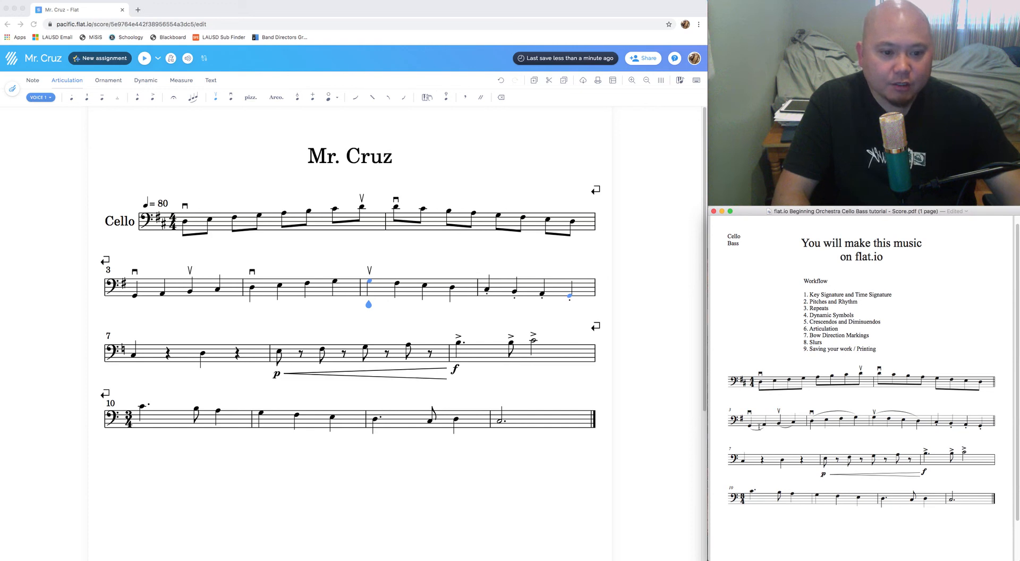
pyautogui.click(783, 423)
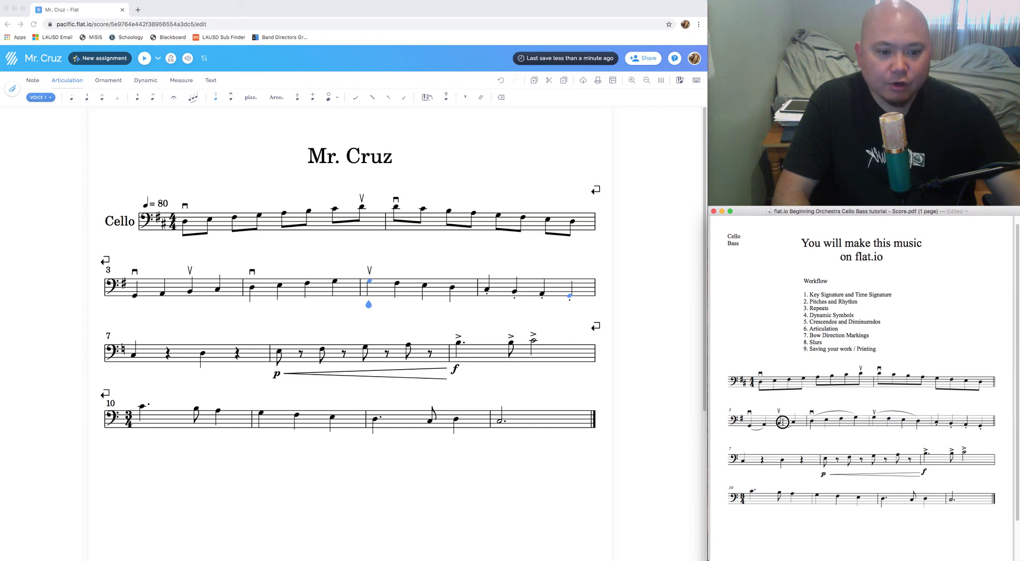
pyautogui.click(134, 301)
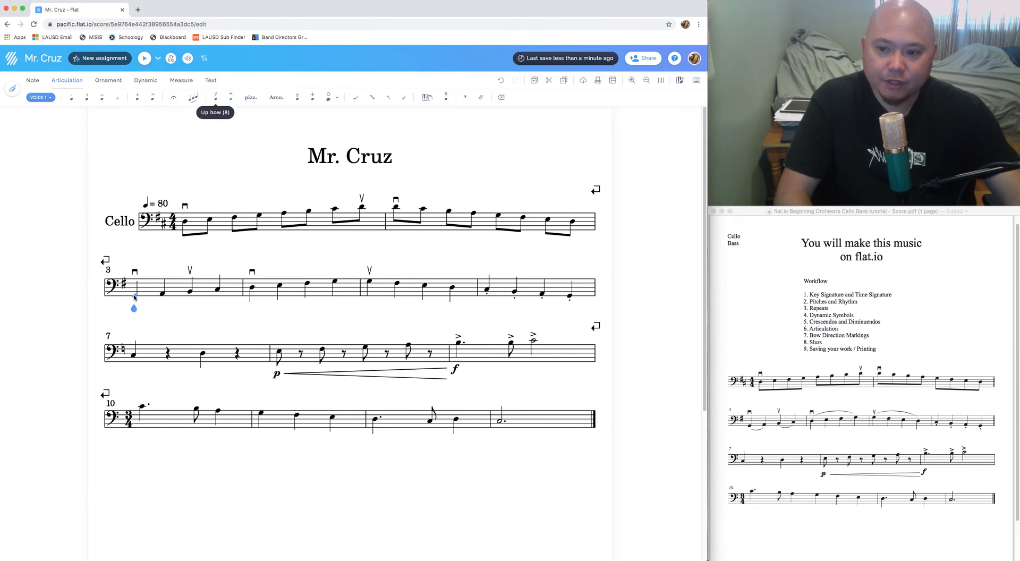
pyautogui.click(69, 83)
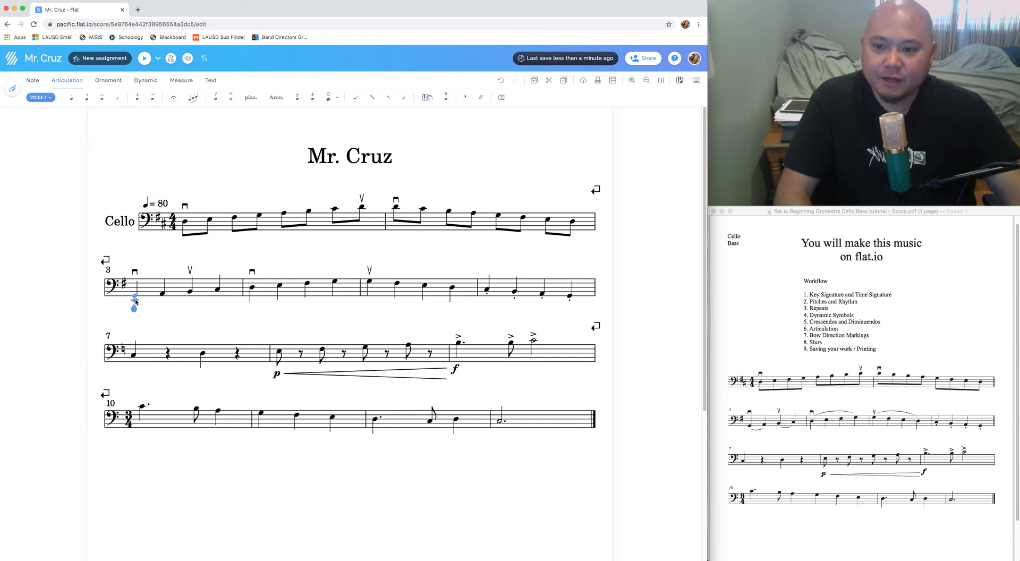
pyautogui.click(192, 99)
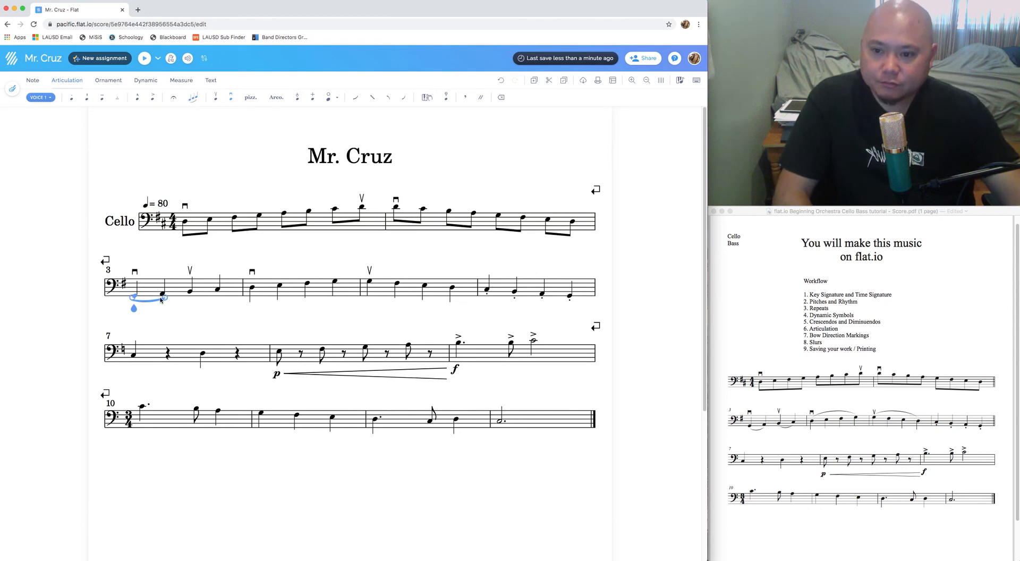
# Slur the third and fourth notes of measure 3.
pyautogui.click(779, 426)
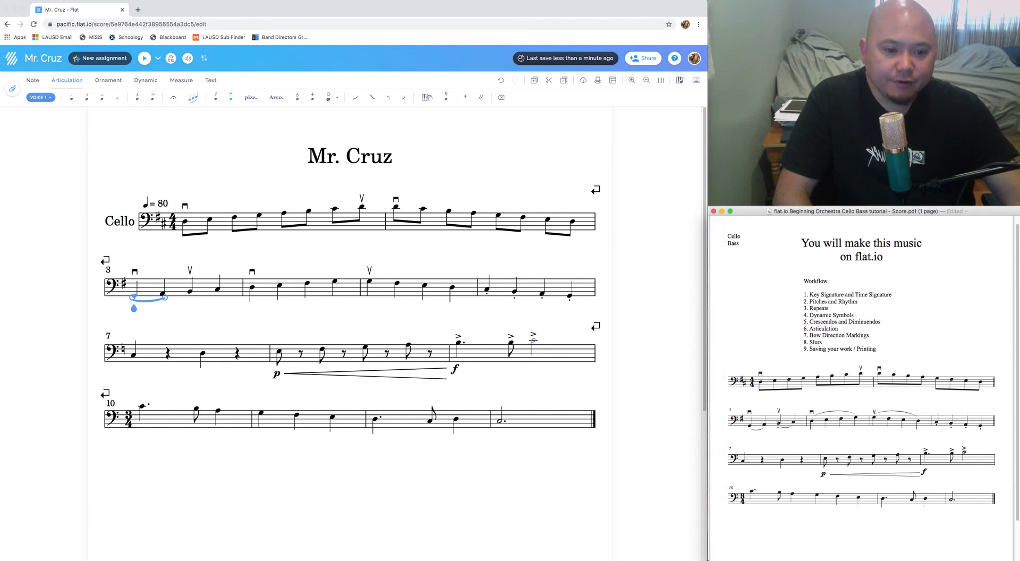
pyautogui.click(191, 302)
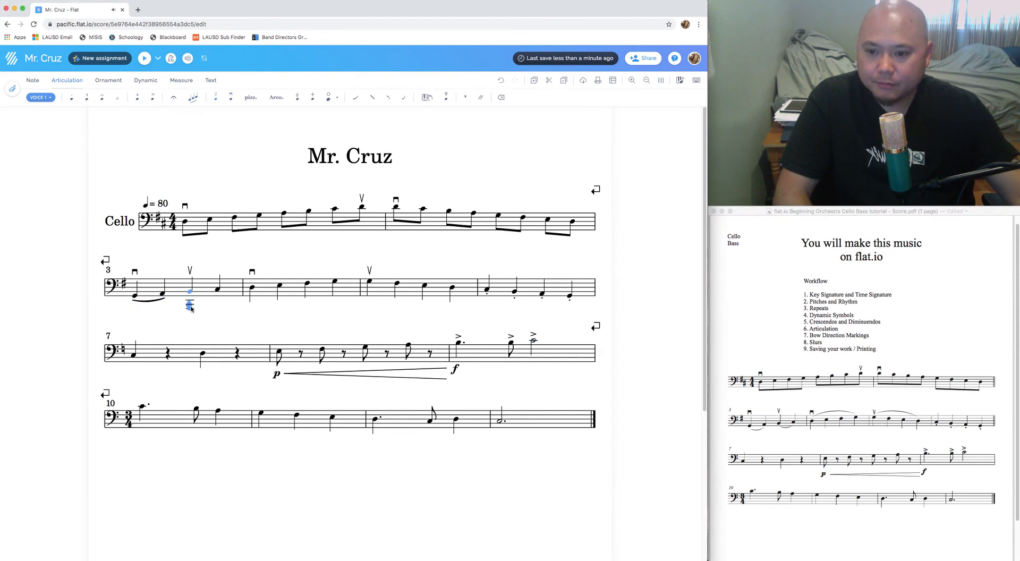
pyautogui.click(190, 99)
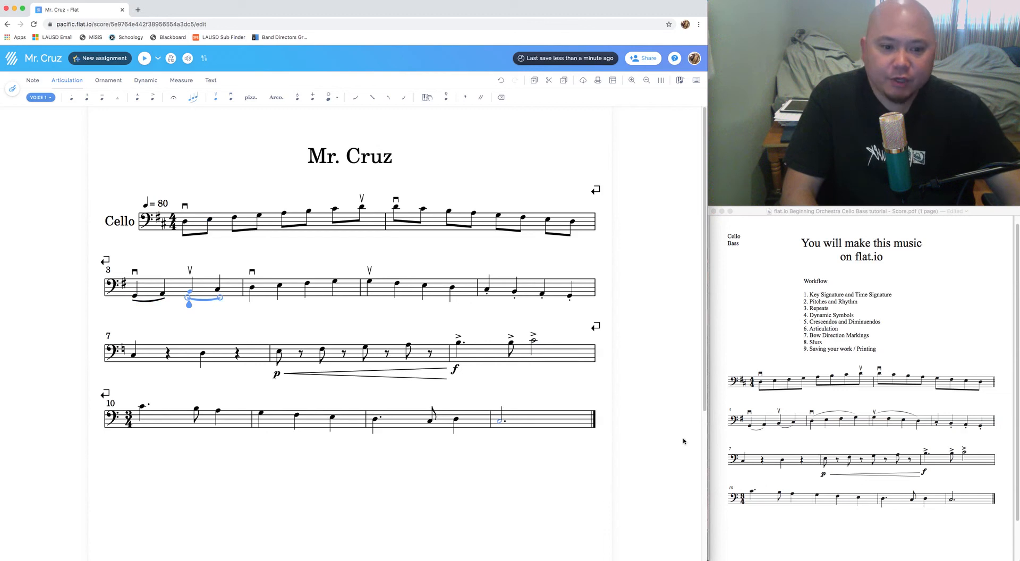
# Add a slur from the first note of measure 4 and extend it to the fourth note, following the example.
pyautogui.click(779, 431)
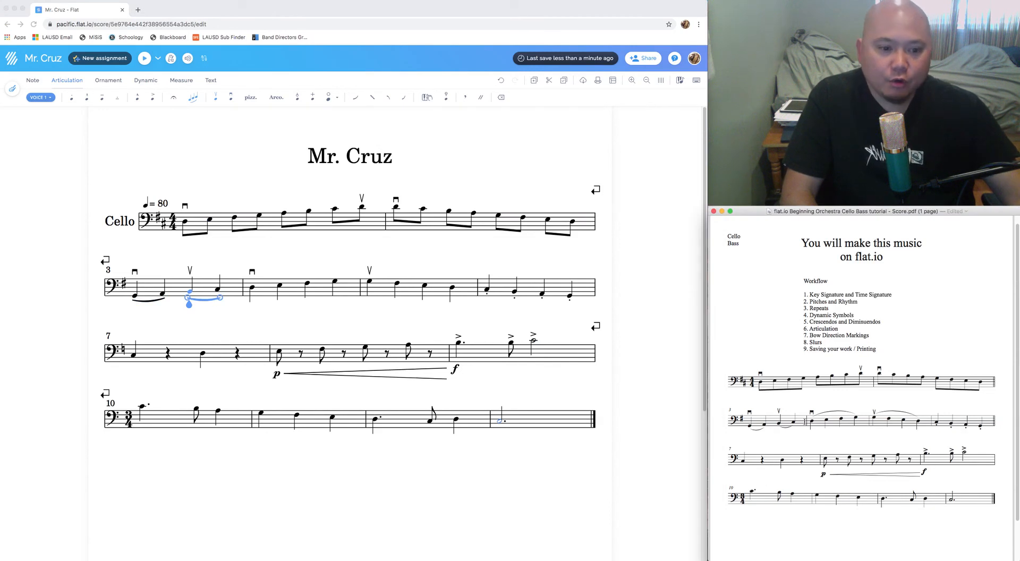
pyautogui.doubleClick(812, 423)
pyautogui.click(806, 427)
pyautogui.click(251, 302)
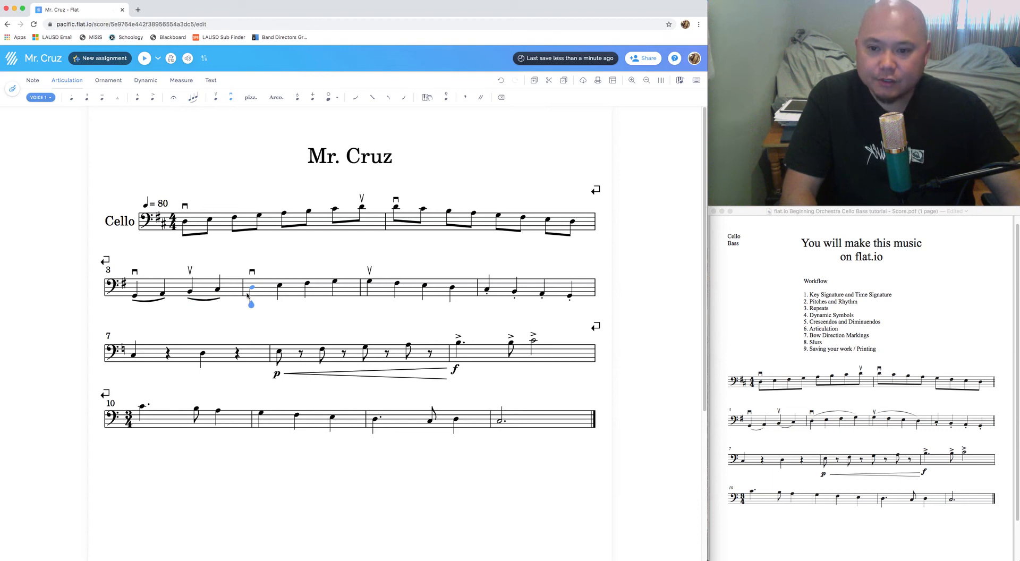
pyautogui.click(193, 98)
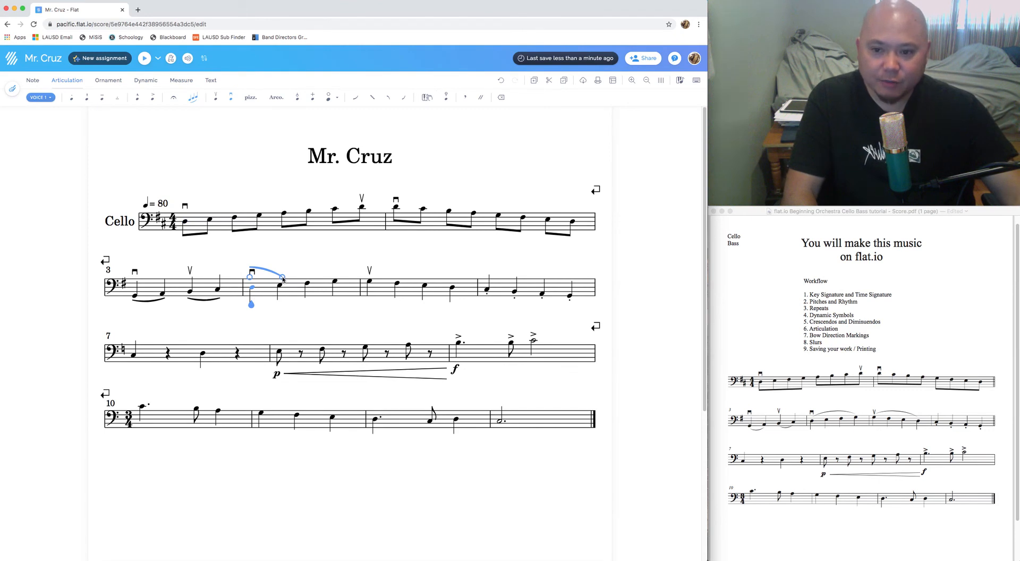
pyautogui.moveTo(282, 278); pyautogui.dragTo(339, 281)
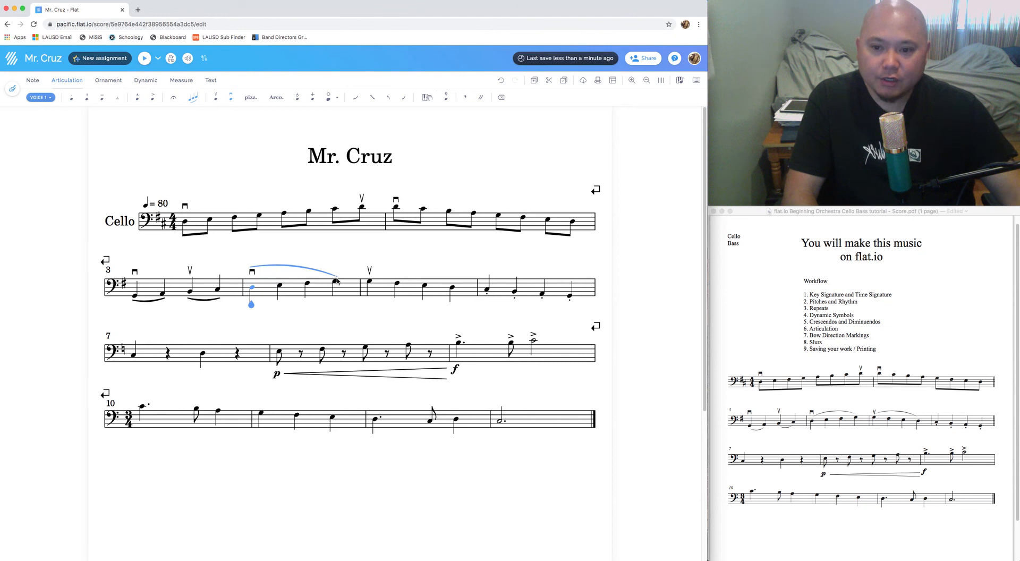
# Compare the measure 4 slur with the example and try readjusting its end point at the fourth note.
pyautogui.click(821, 423)
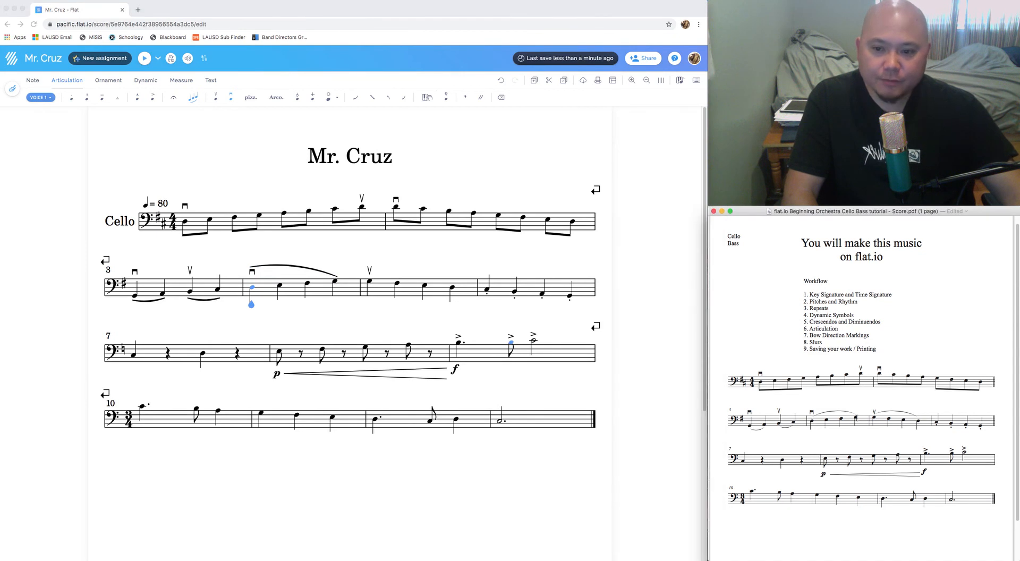
pyautogui.click(327, 276)
pyautogui.click(296, 270)
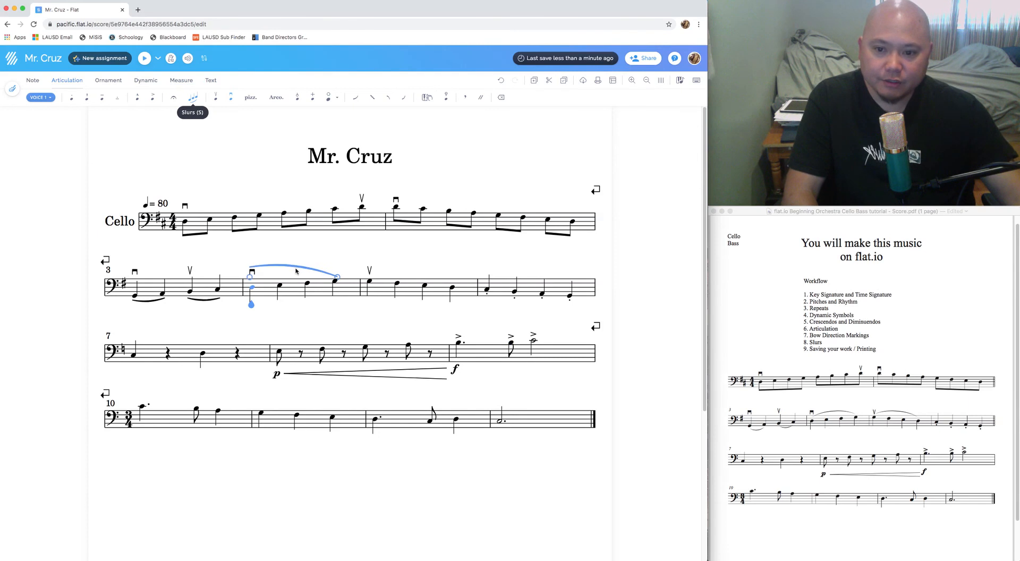
pyautogui.moveTo(338, 277)
pyautogui.mouseDown()
pyautogui.moveTo(266, 274)
pyautogui.moveTo(333, 277)
pyautogui.mouseUp()
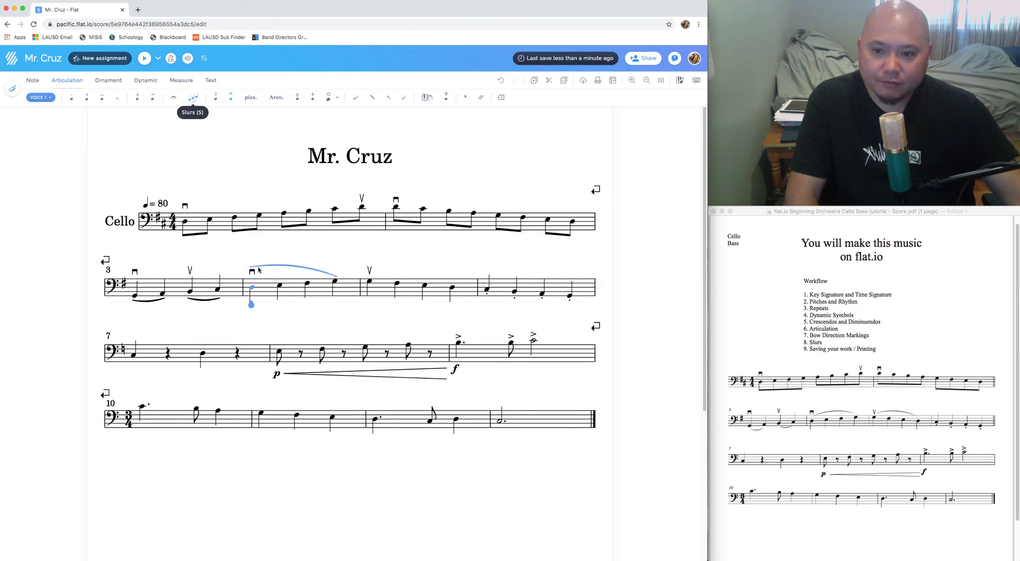
pyautogui.click(821, 424)
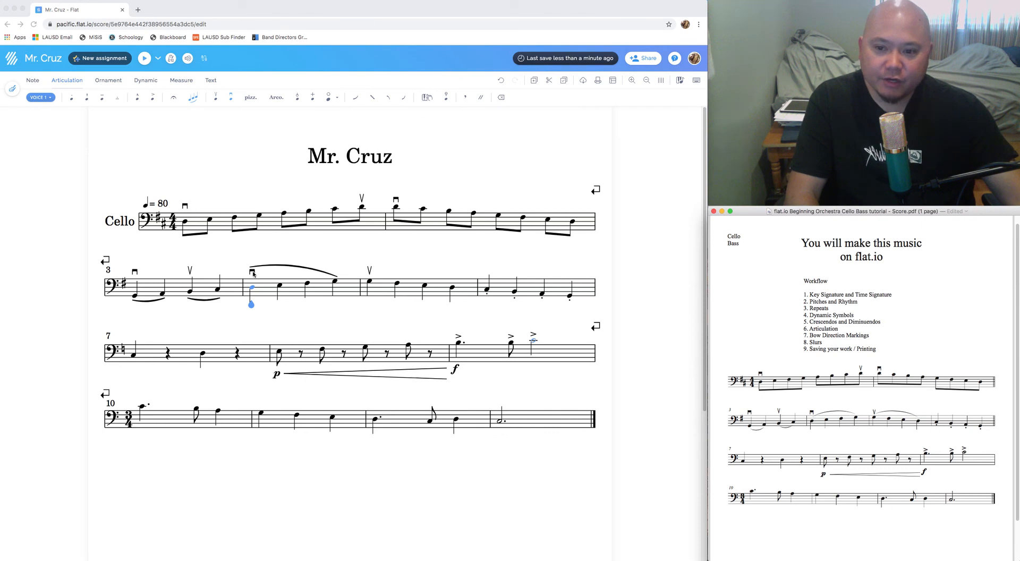
pyautogui.click(315, 271)
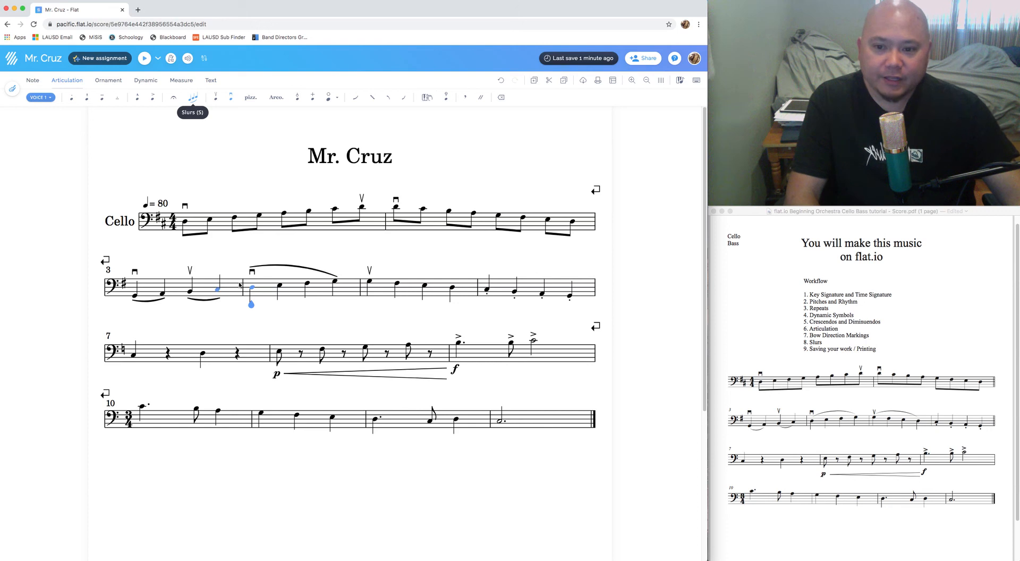
# Add a slur from the first note of measure 5 and extend it to the fourth note, following the example.
pyautogui.press('Right')
pyautogui.press('Right')
pyautogui.press('Right')
pyautogui.press('Right')
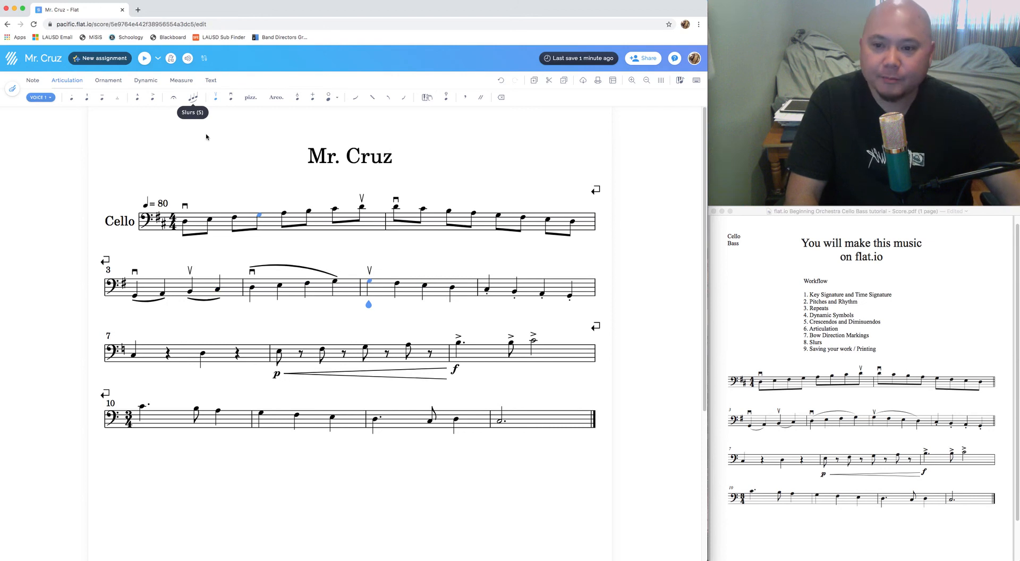
pyautogui.click(193, 99)
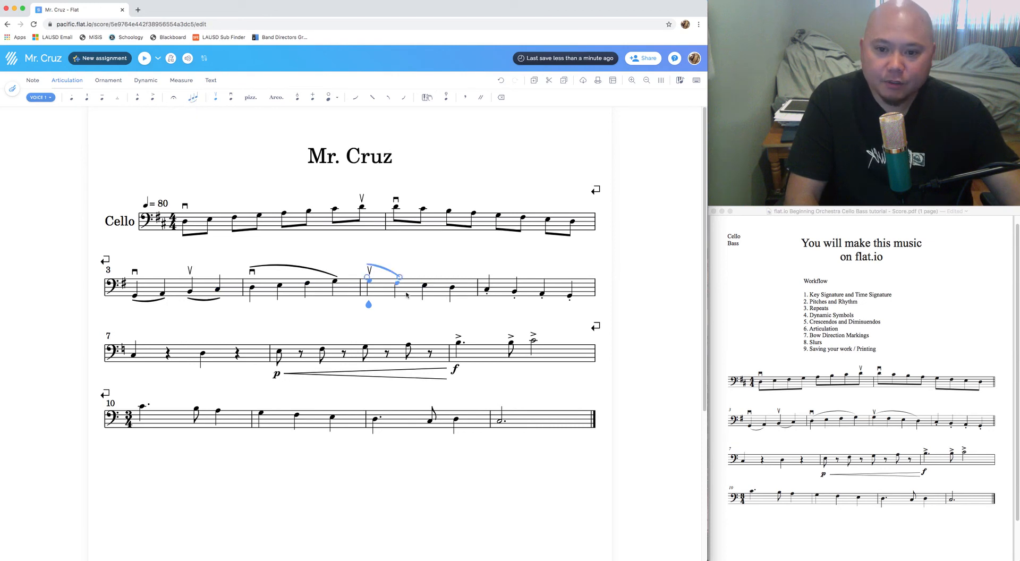
pyautogui.click(405, 277)
pyautogui.moveTo(405, 277); pyautogui.dragTo(455, 277)
pyautogui.click(381, 268)
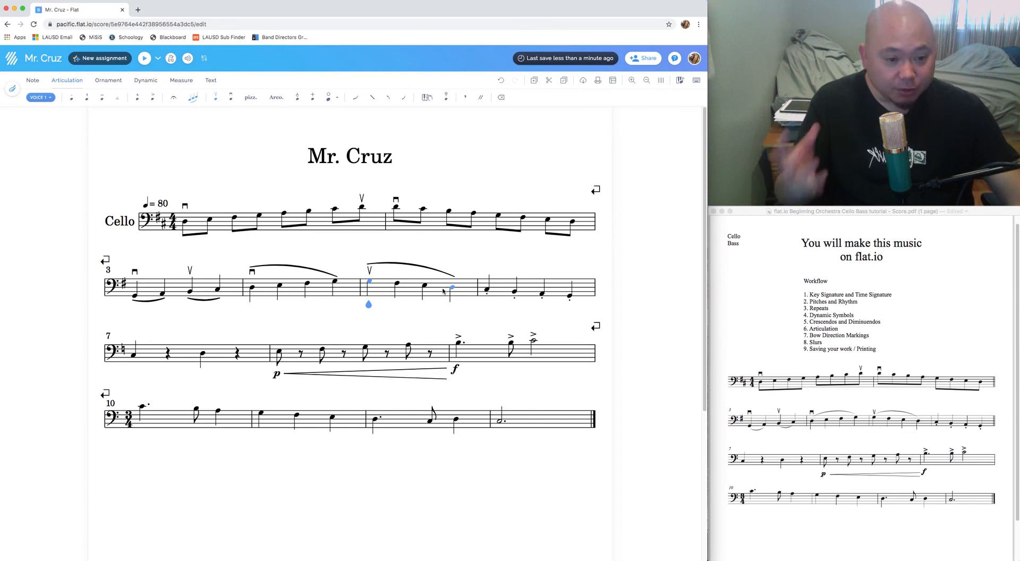
pyautogui.keyDown('shift'); pyautogui.click(570, 296); pyautogui.keyUp('shift')
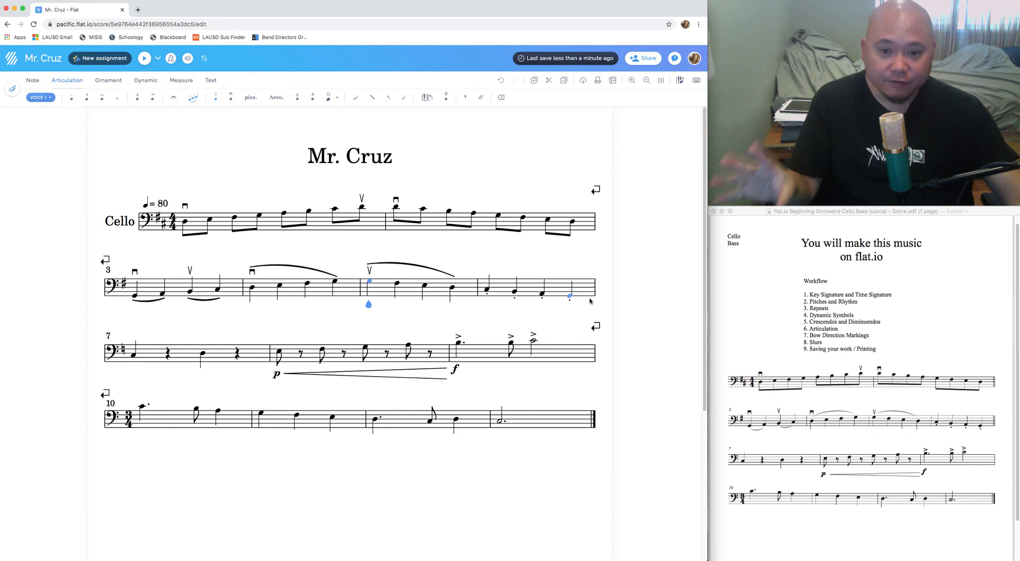
pyautogui.keyDown('shift'); pyautogui.click(453, 287); pyautogui.keyUp('shift')
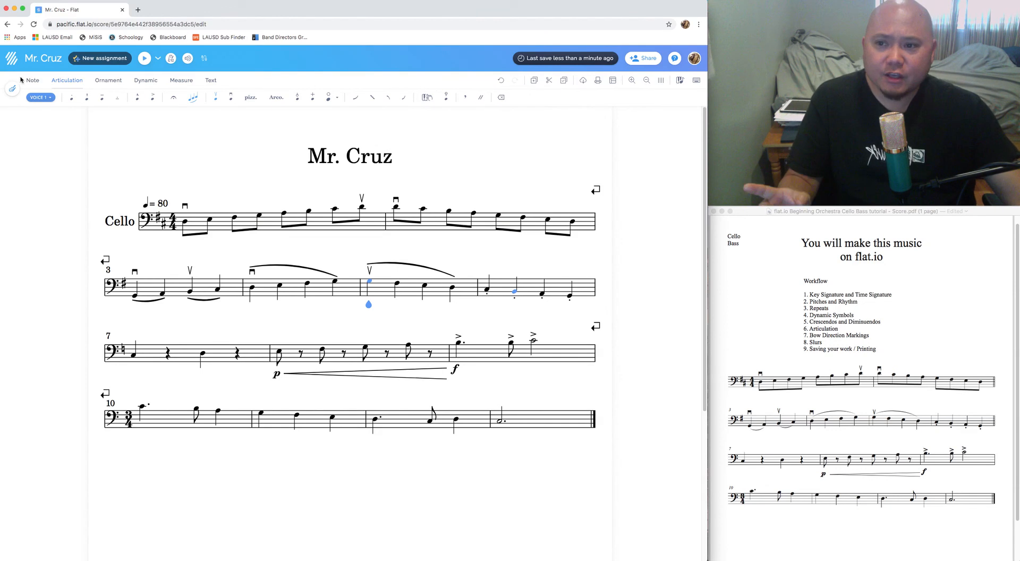
# Try saving the score as a PDF through the print dialog, entering the teacher's name as the file name, and cancel the save.
pyautogui.click(599, 83)
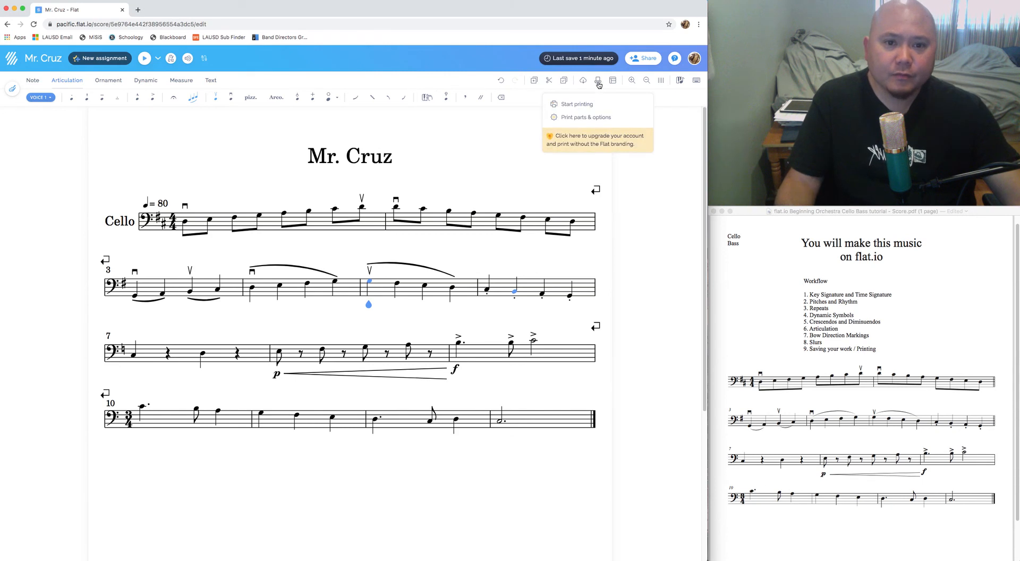
pyautogui.click(587, 106)
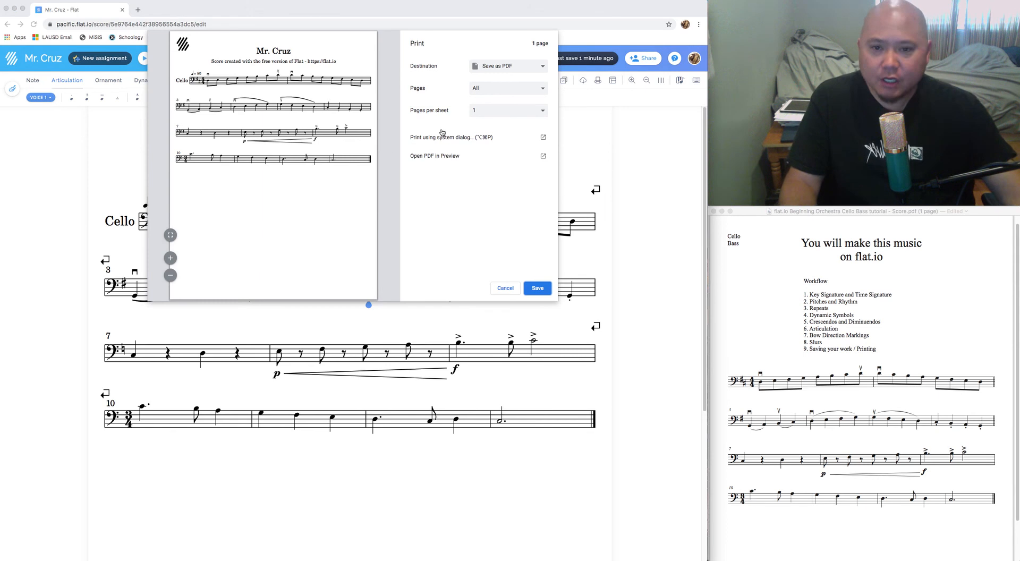
pyautogui.click(498, 71)
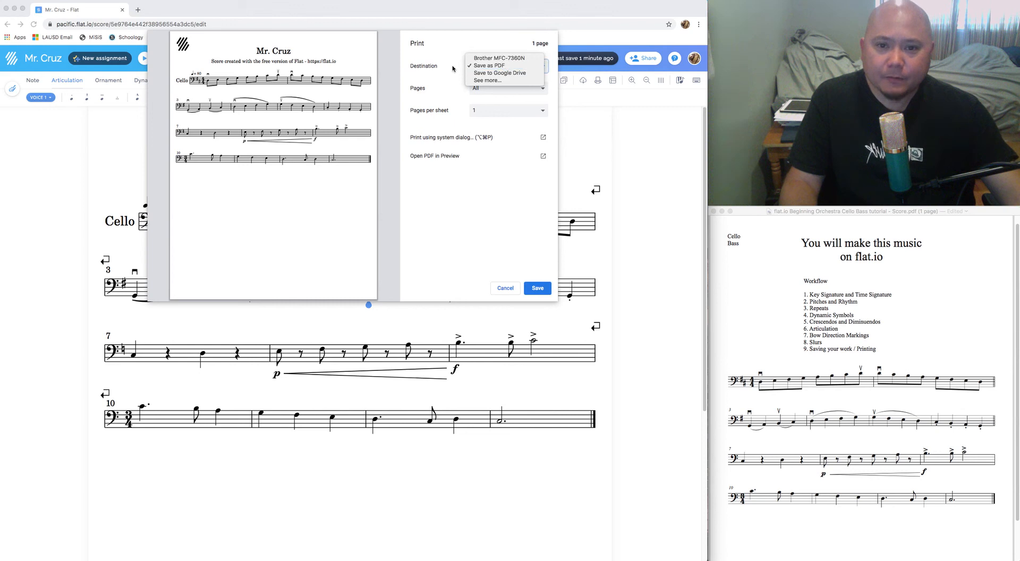
pyautogui.click(505, 66)
pyautogui.click(538, 290)
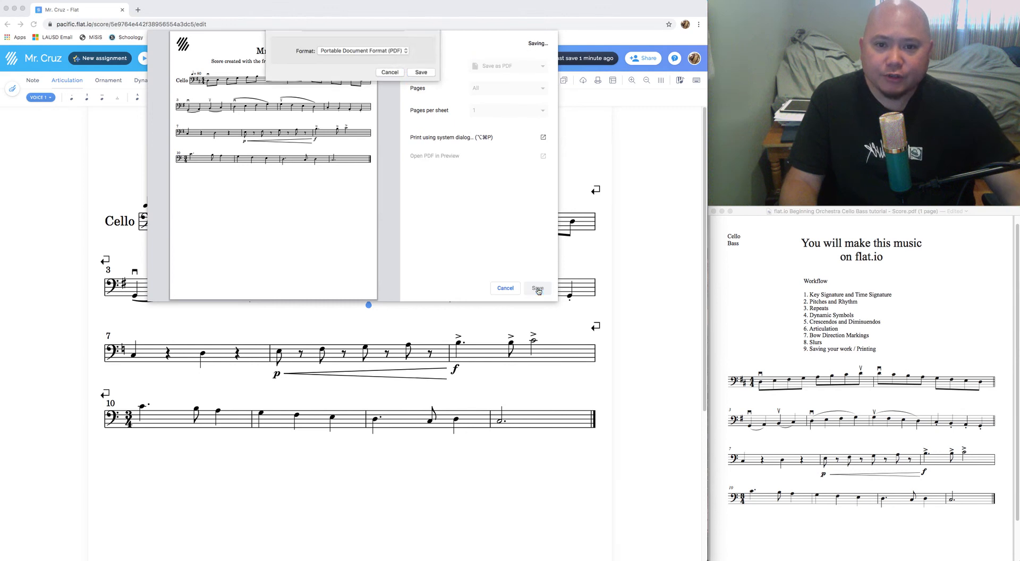
pyautogui.write('M')
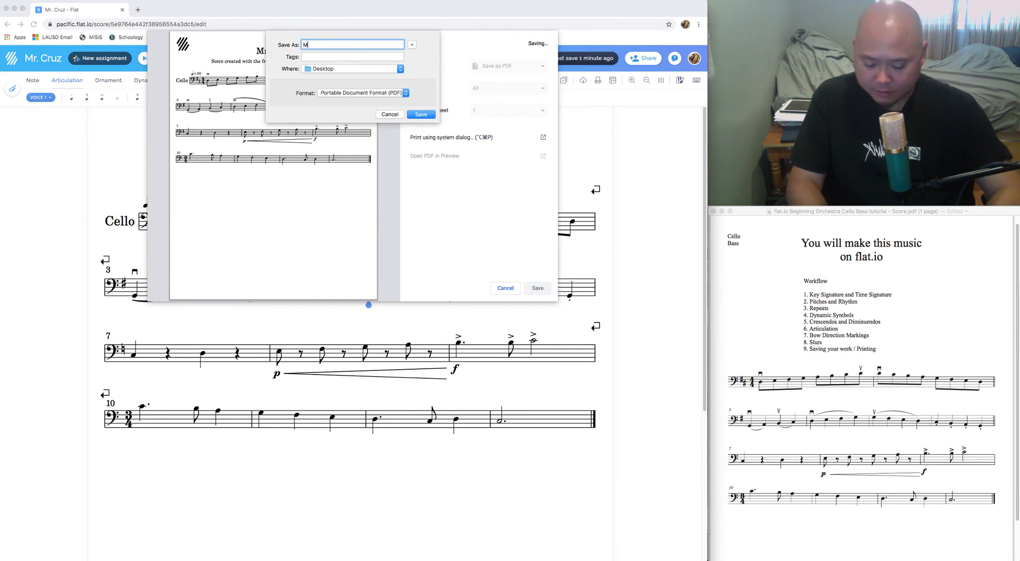
pyautogui.write('r.Cruz')
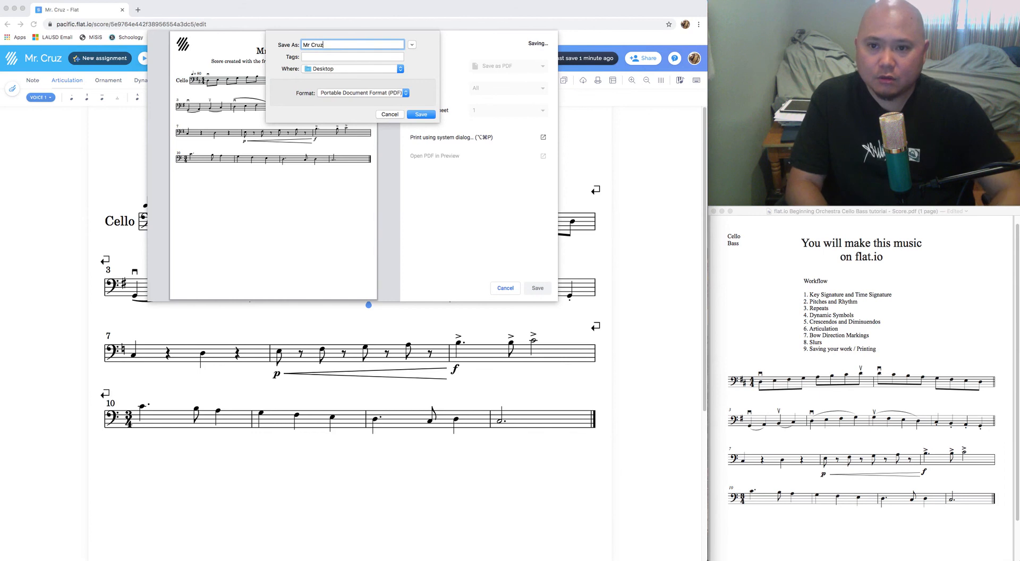
pyautogui.click(388, 114)
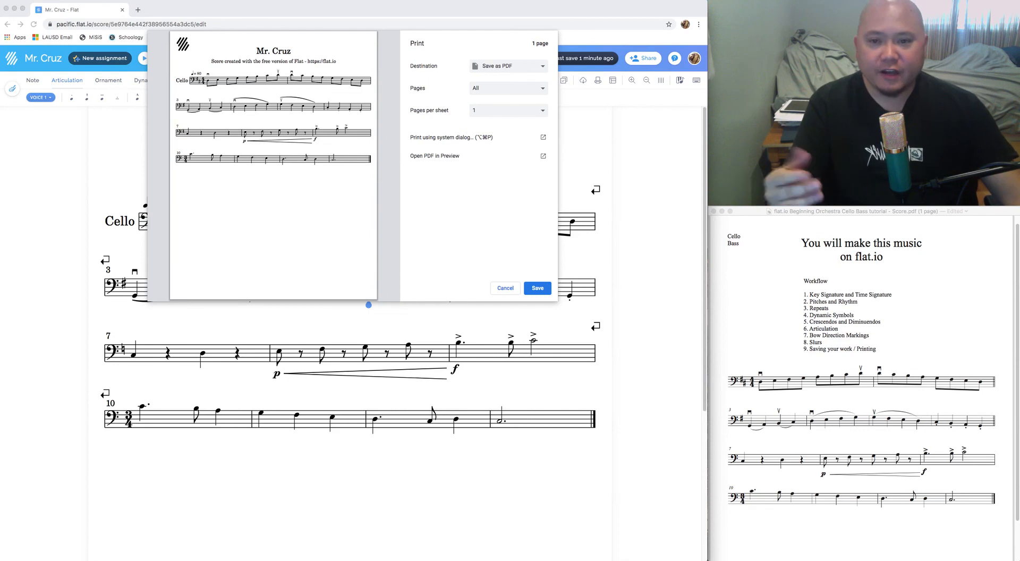
# Switch the print destination to Save to Google Drive and on to the Brother MFC-7360N printer.
pyautogui.click(509, 67)
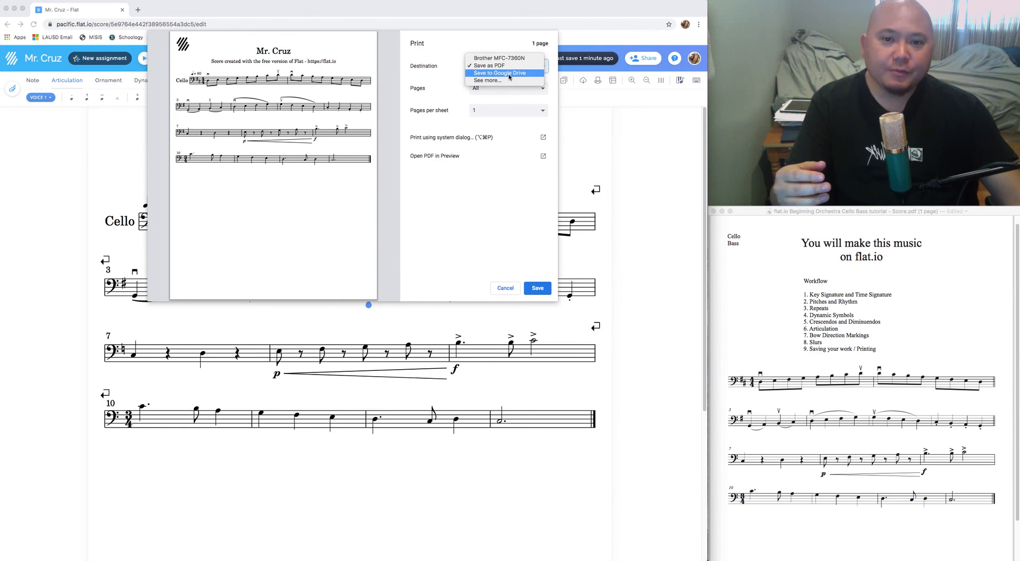
pyautogui.click(508, 74)
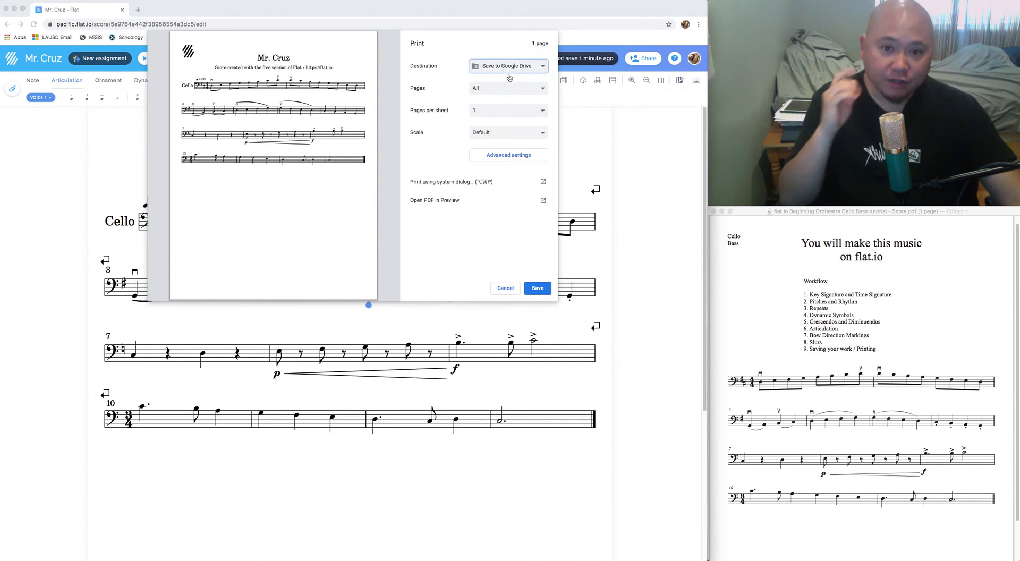
pyautogui.click(500, 67)
pyautogui.click(497, 68)
pyautogui.click(499, 68)
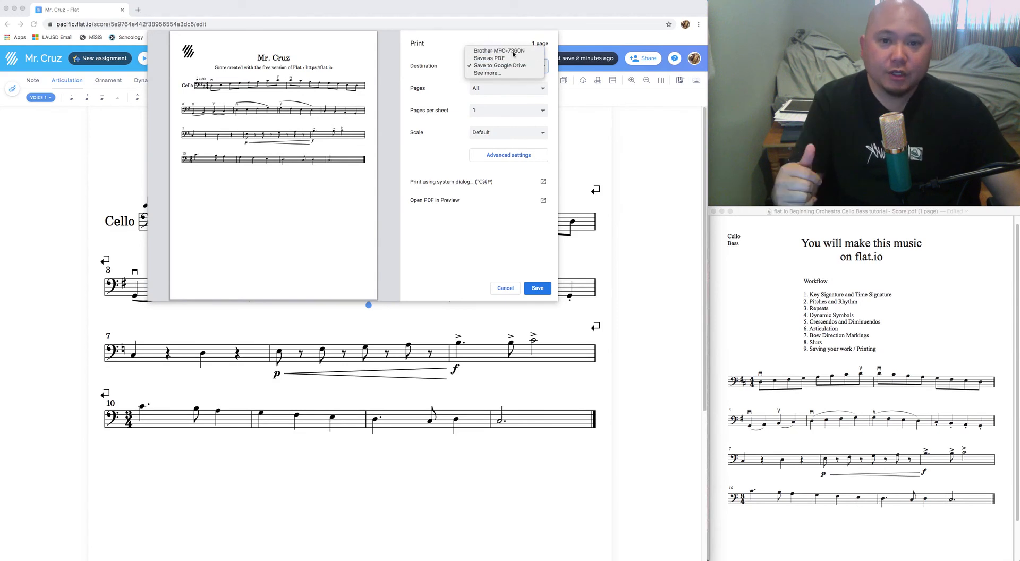
pyautogui.click(513, 51)
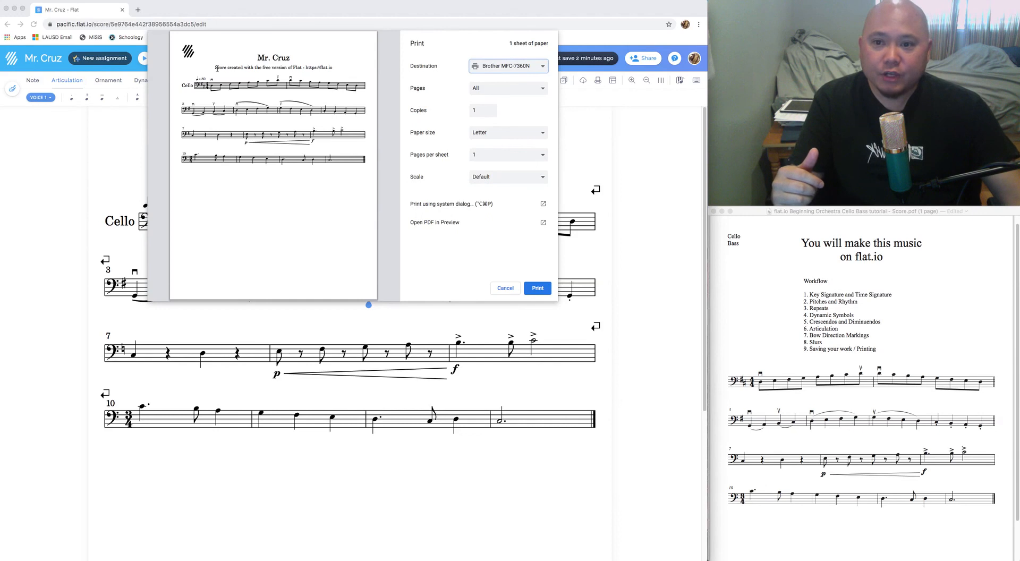
# Examine the free-version branding line in the print preview and close the print dialog without printing.
pyautogui.moveTo(215, 68); pyautogui.dragTo(311, 62)
pyautogui.click(290, 67)
pyautogui.click(324, 65)
pyautogui.moveTo(242, 69); pyautogui.dragTo(295, 68)
pyautogui.click(310, 67)
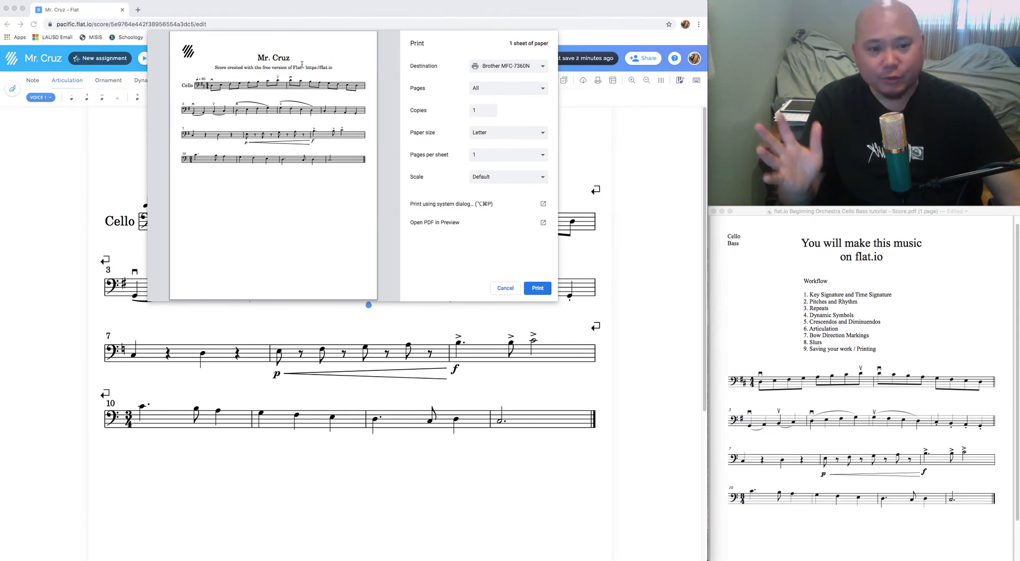
pyautogui.click(508, 65)
pyautogui.click(439, 85)
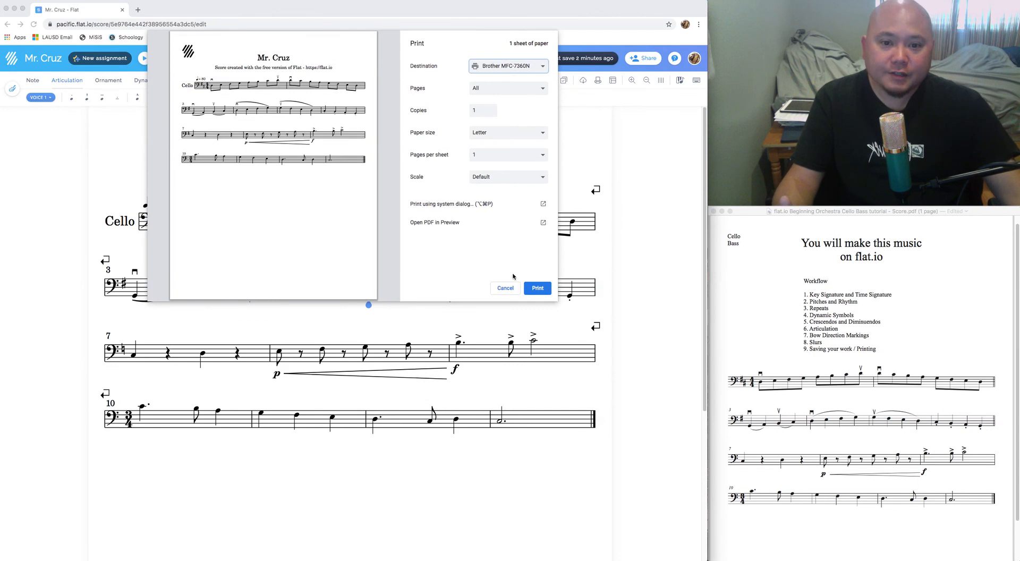
pyautogui.click(505, 288)
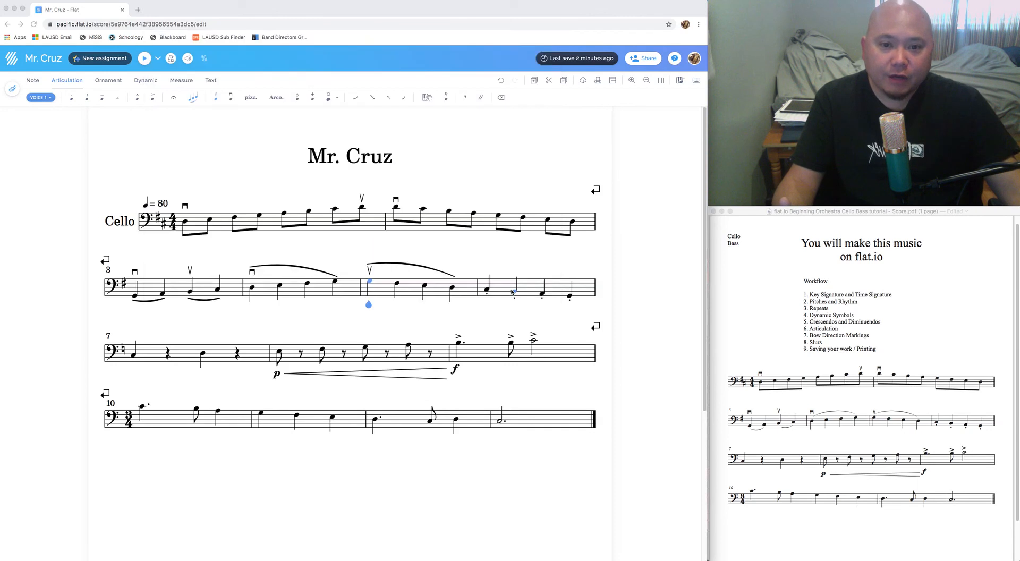
# Export the score as a printable PDF with merging of rests in measures turned off.
pyautogui.click(583, 81)
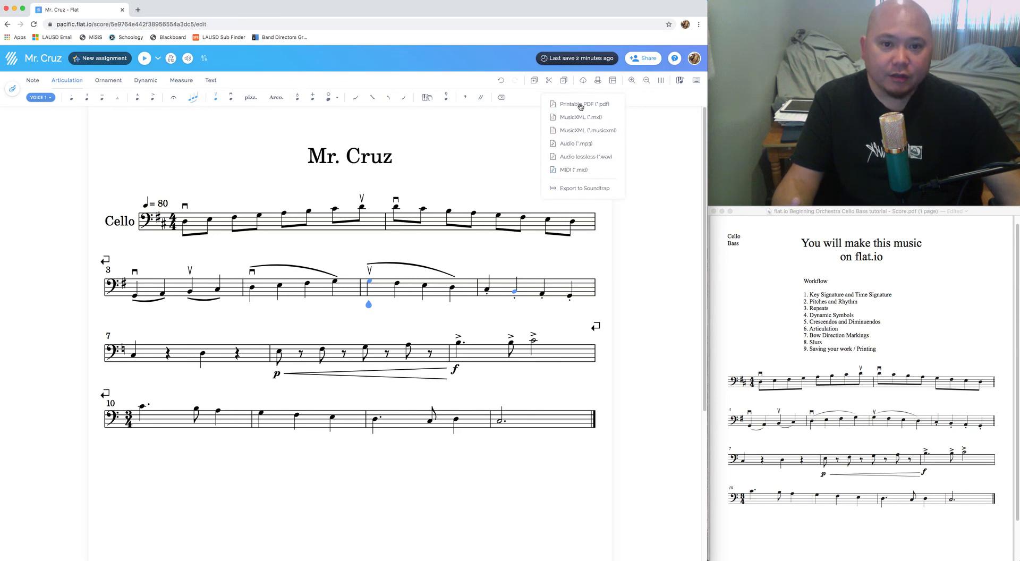
pyautogui.click(581, 106)
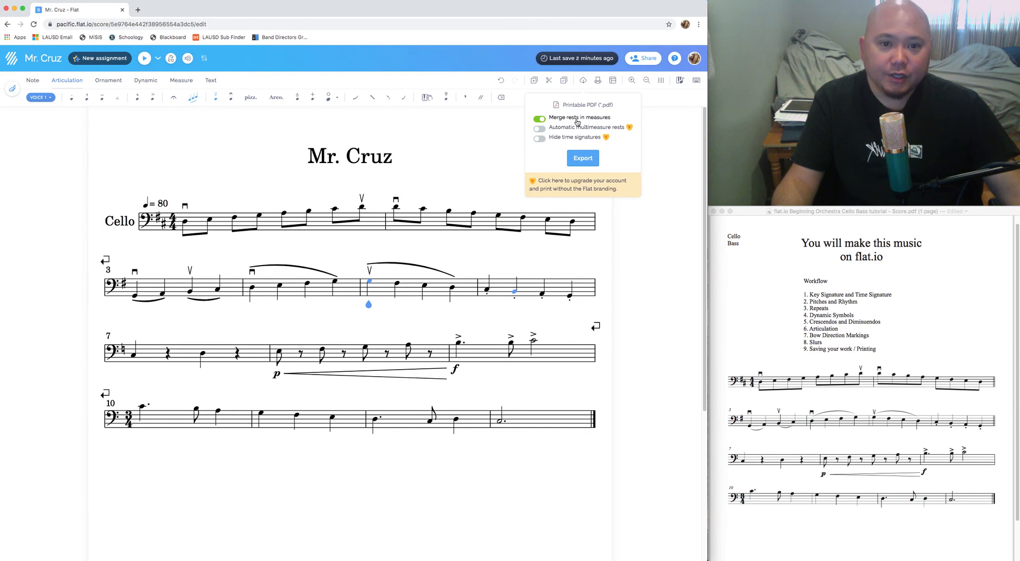
pyautogui.click(540, 119)
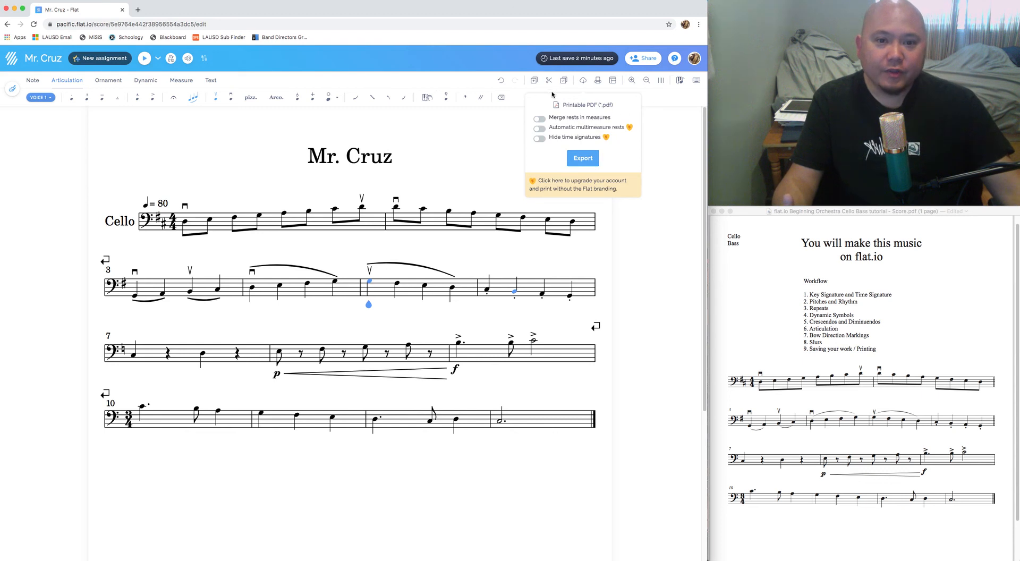
pyautogui.click(573, 154)
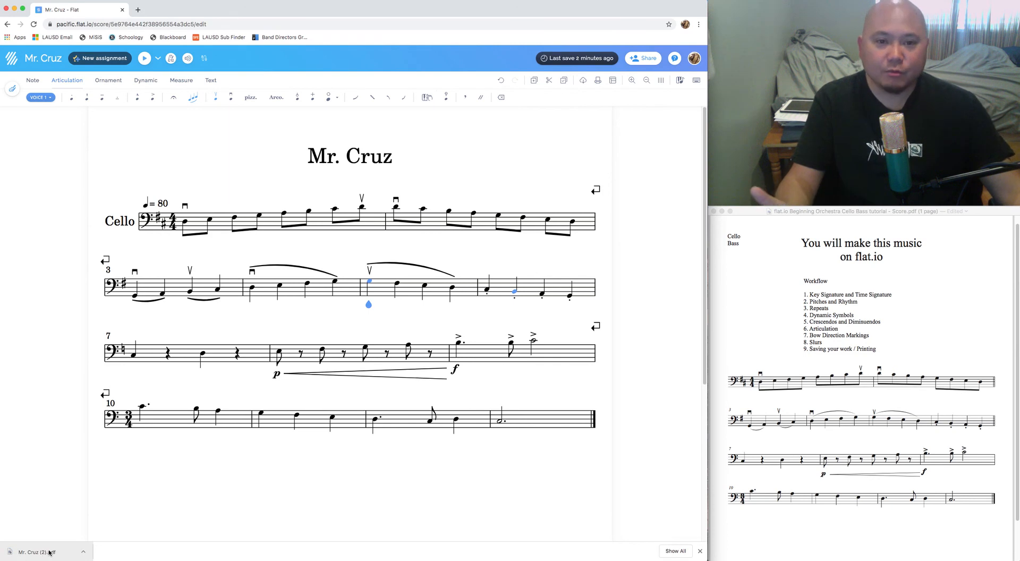
pyautogui.click(598, 79)
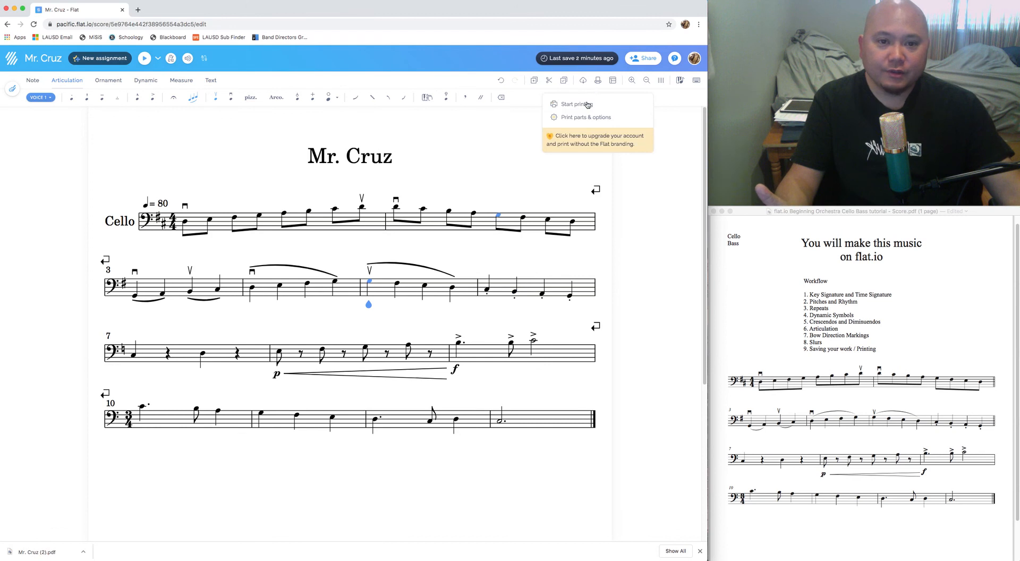
pyautogui.click(58, 446)
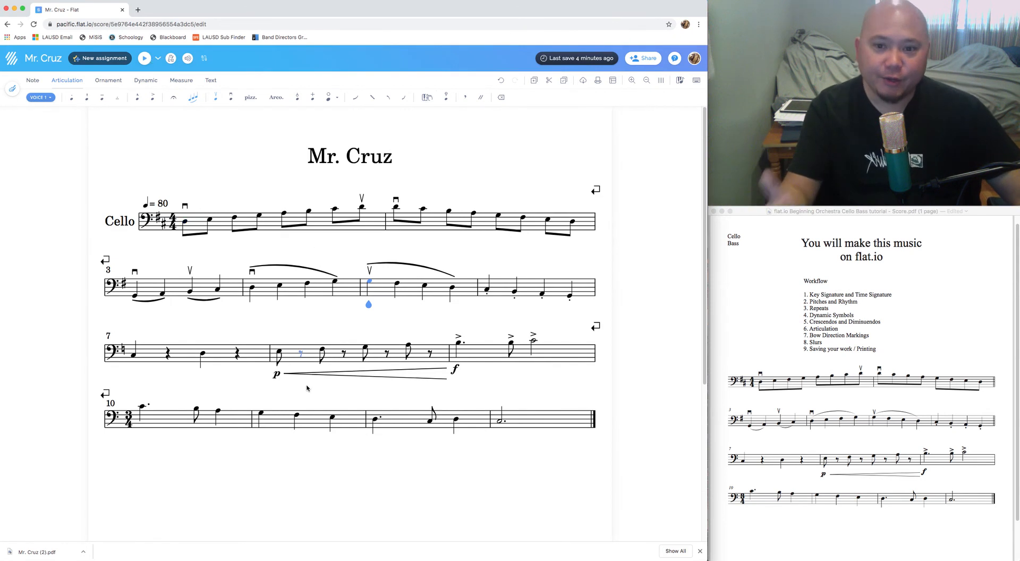
pyautogui.click(300, 353)
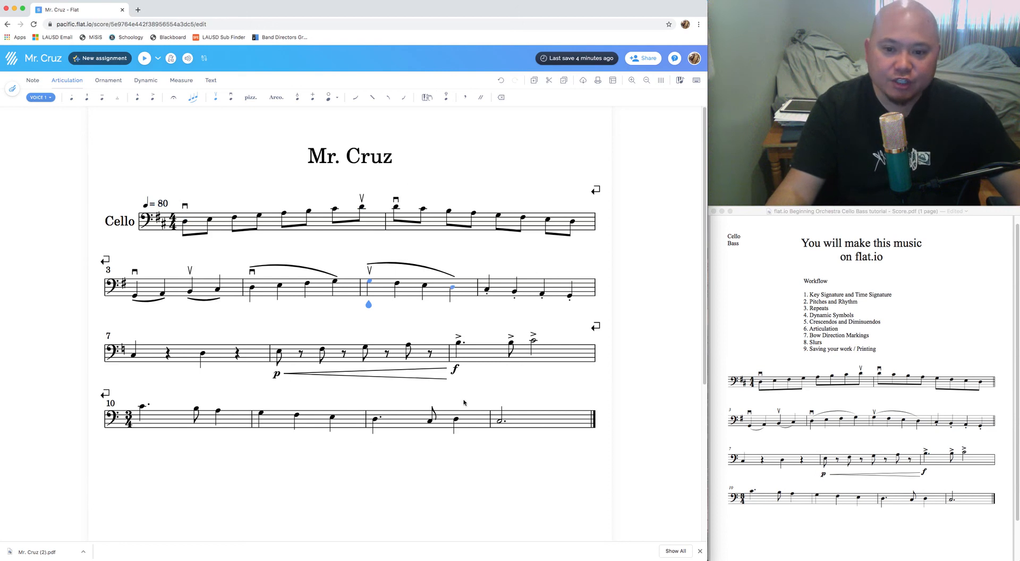
# Set the quarter-note tempo marking at the start of the score to 65 and save it.
pyautogui.click(159, 205)
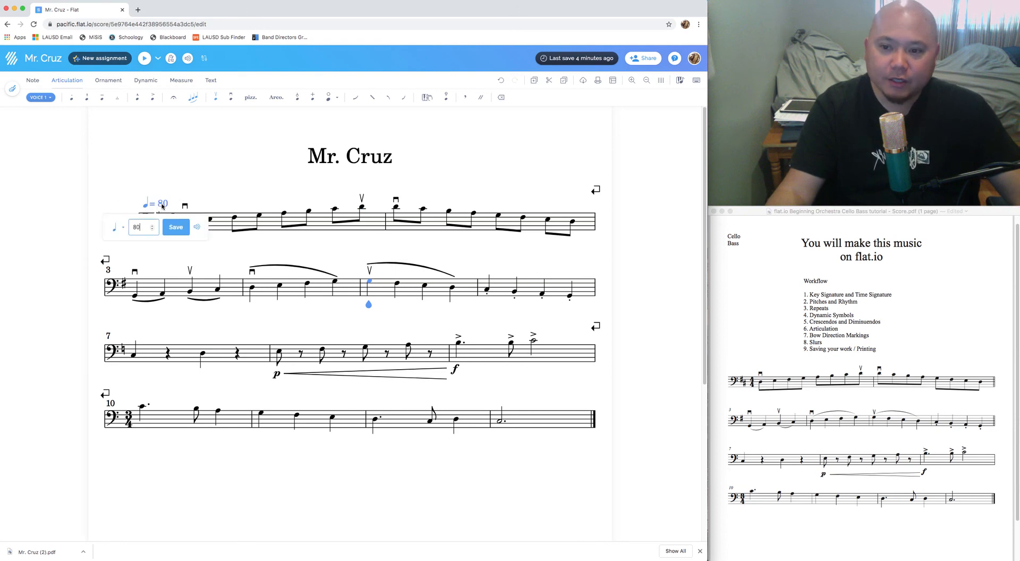
pyautogui.click(152, 230)
pyautogui.click(152, 230)
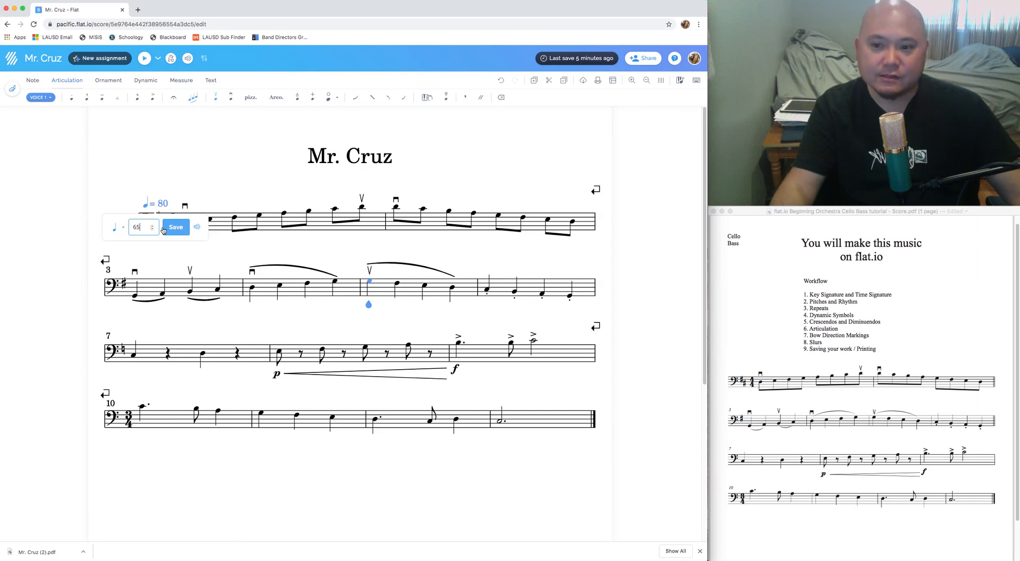
pyautogui.click(183, 234)
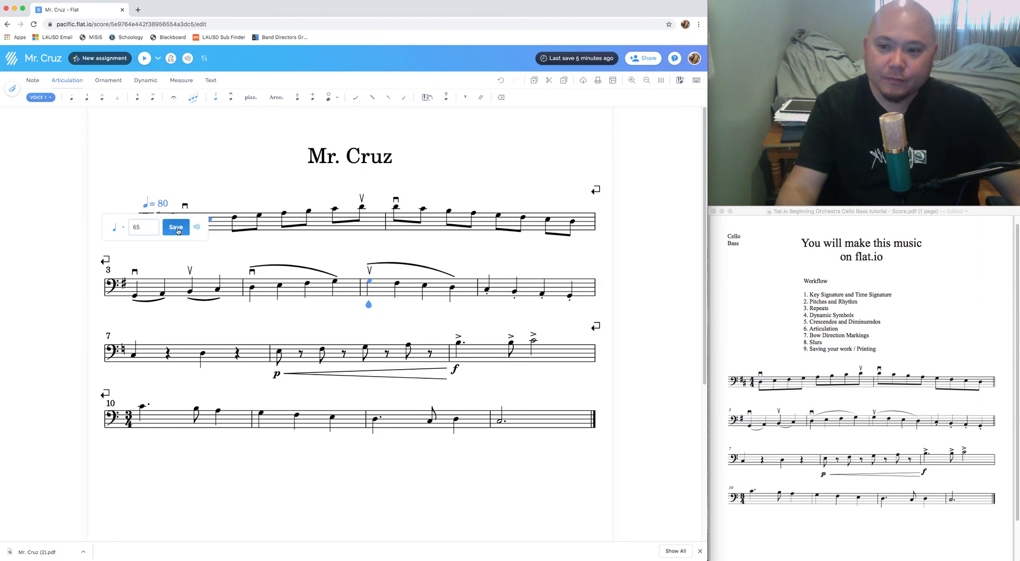
# Set the quarter-note tempo marking at the start of the score to 120 and save it.
pyautogui.click(158, 204)
pyautogui.click(151, 225)
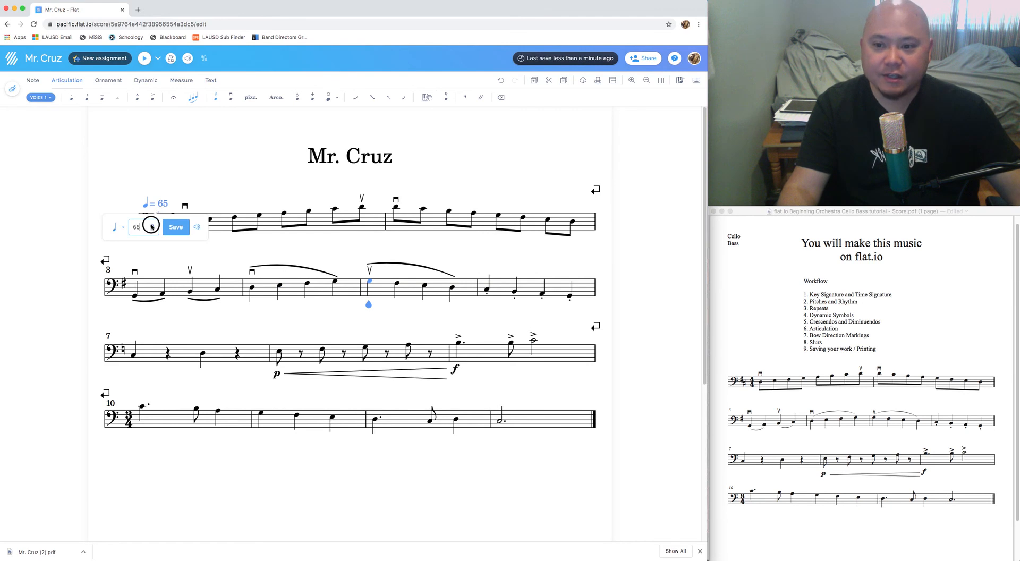
pyautogui.click(151, 225)
pyautogui.click(151, 225)
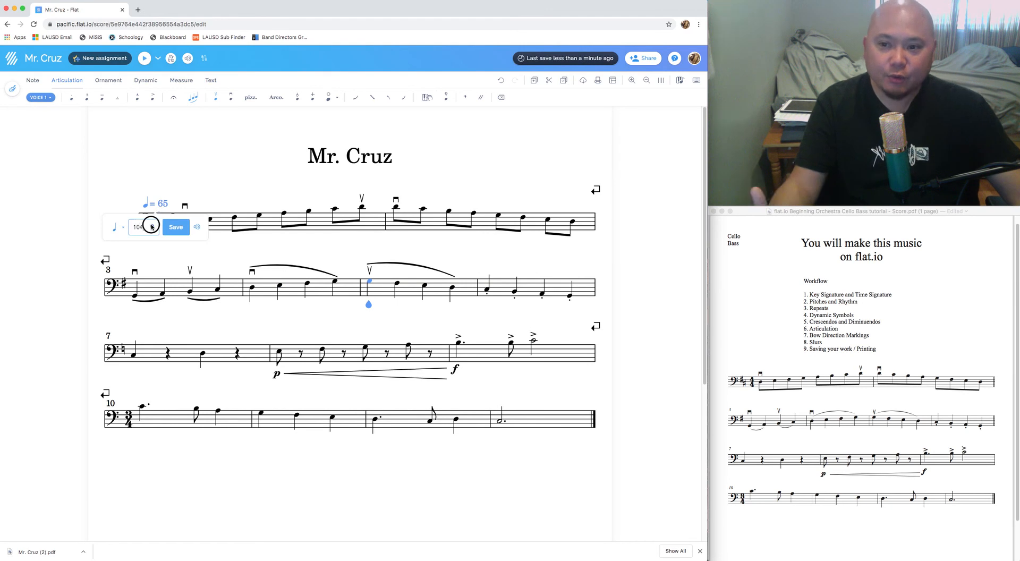
pyautogui.click(176, 227)
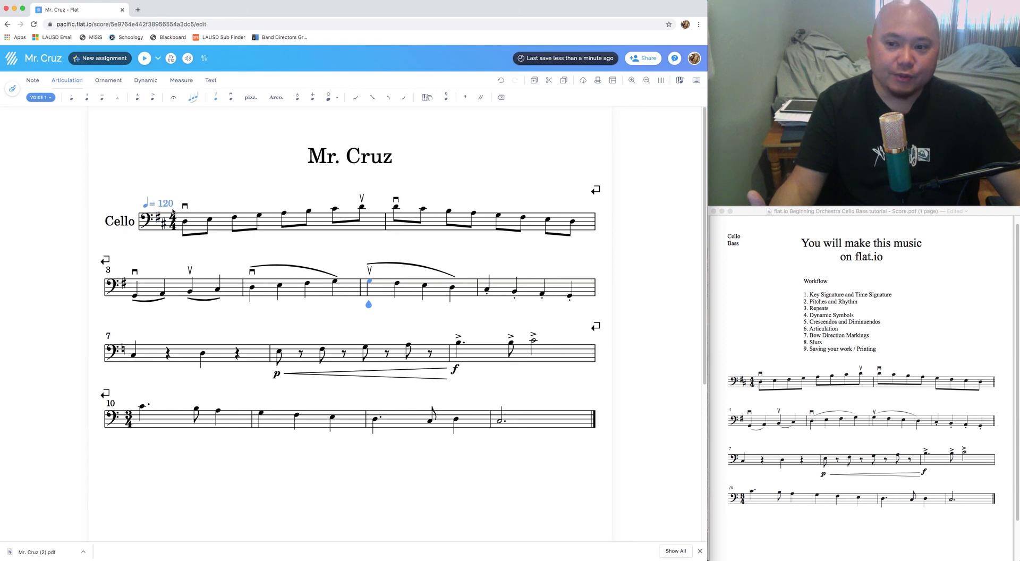
pyautogui.click(312, 233)
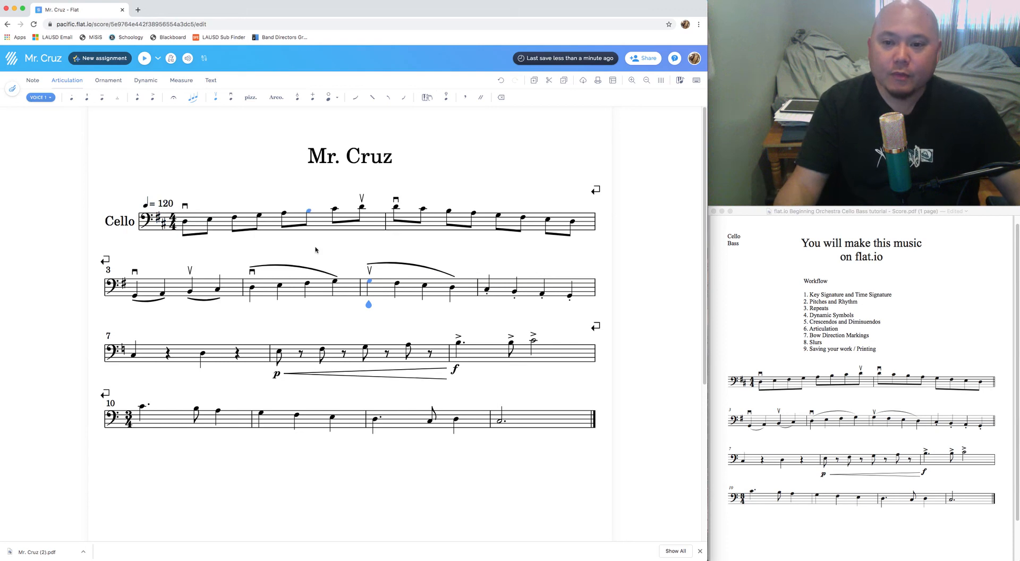
# Set the playback metronome option to Metronome On.
pyautogui.click(171, 59)
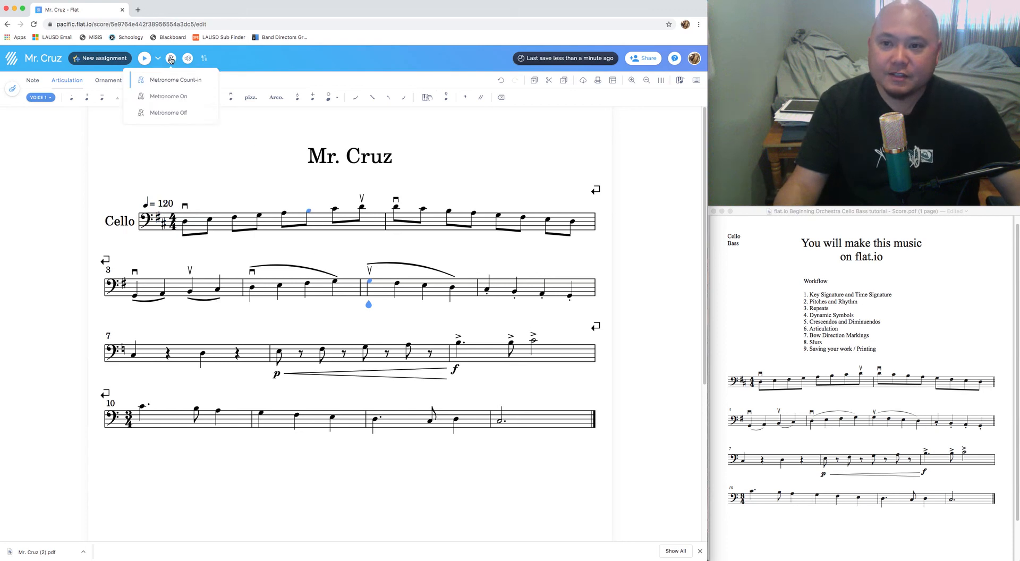
pyautogui.click(174, 96)
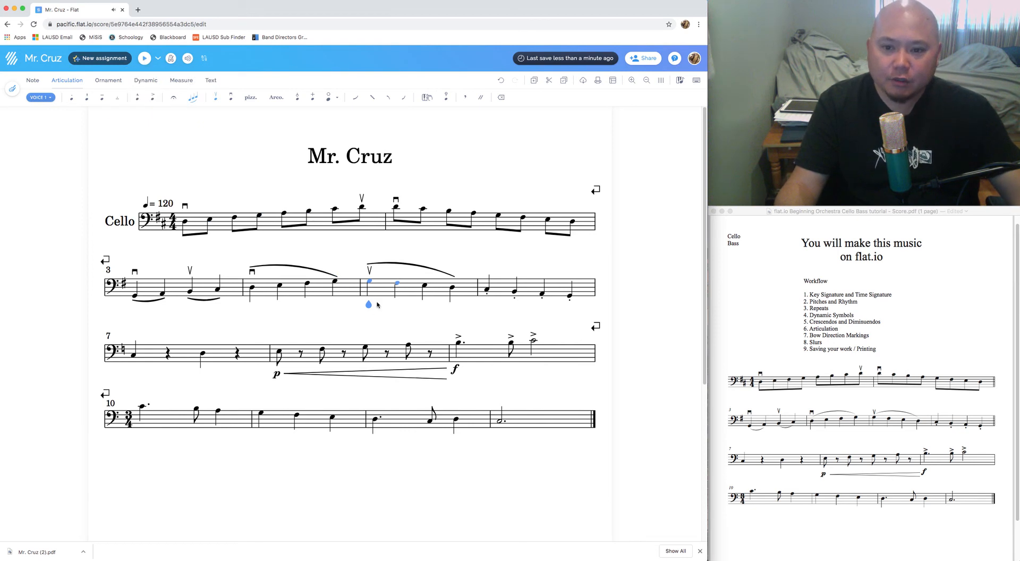
# Play the cello score from its first note through to the end.
pyautogui.click(185, 224)
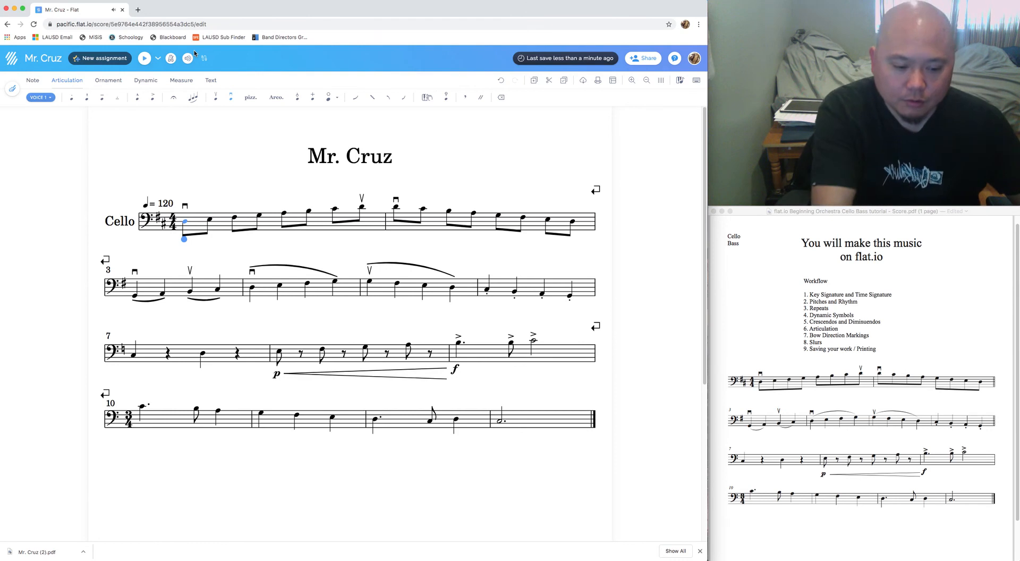
pyautogui.click(143, 60)
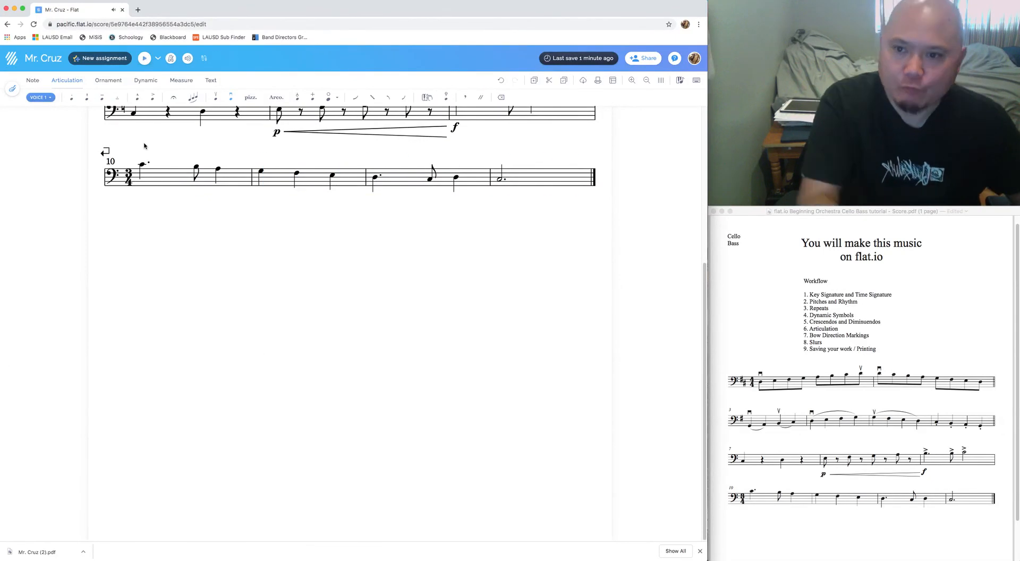
pyautogui.click(168, 111)
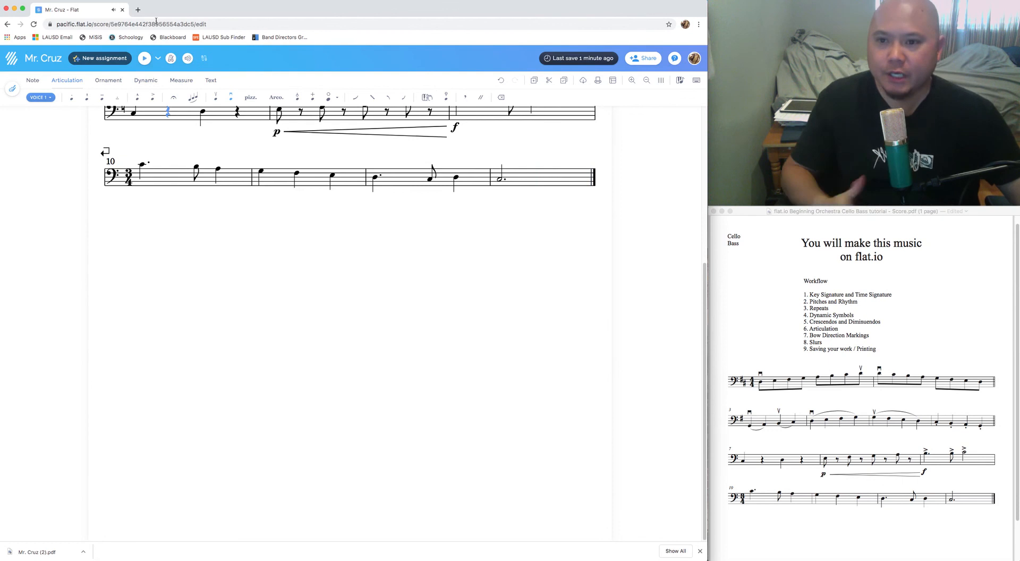
pyautogui.click(159, 59)
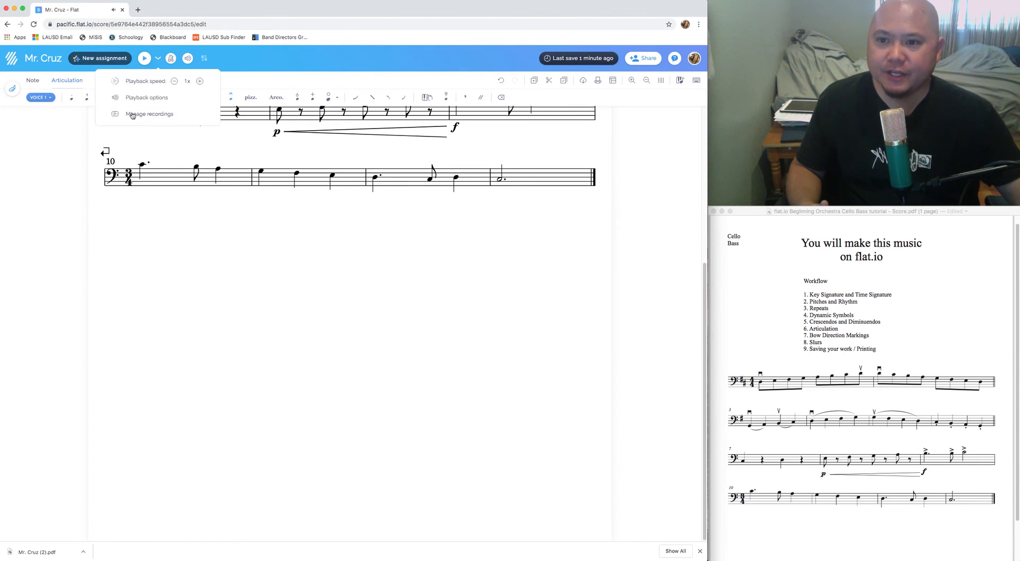
pyautogui.click(171, 58)
pyautogui.click(166, 112)
pyautogui.scroll(5, 286, 206)
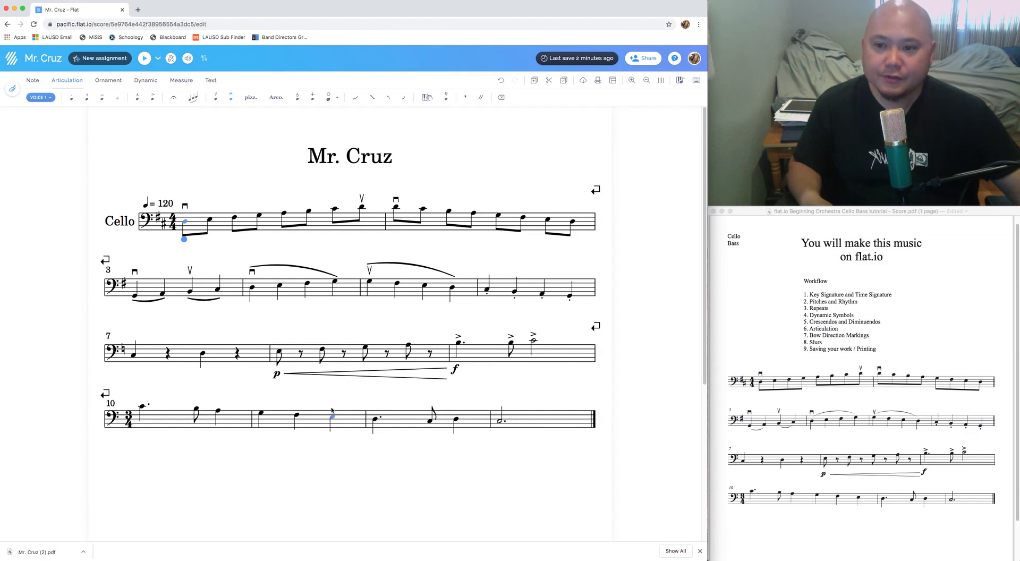
pyautogui.click(763, 344)
pyautogui.click(645, 221)
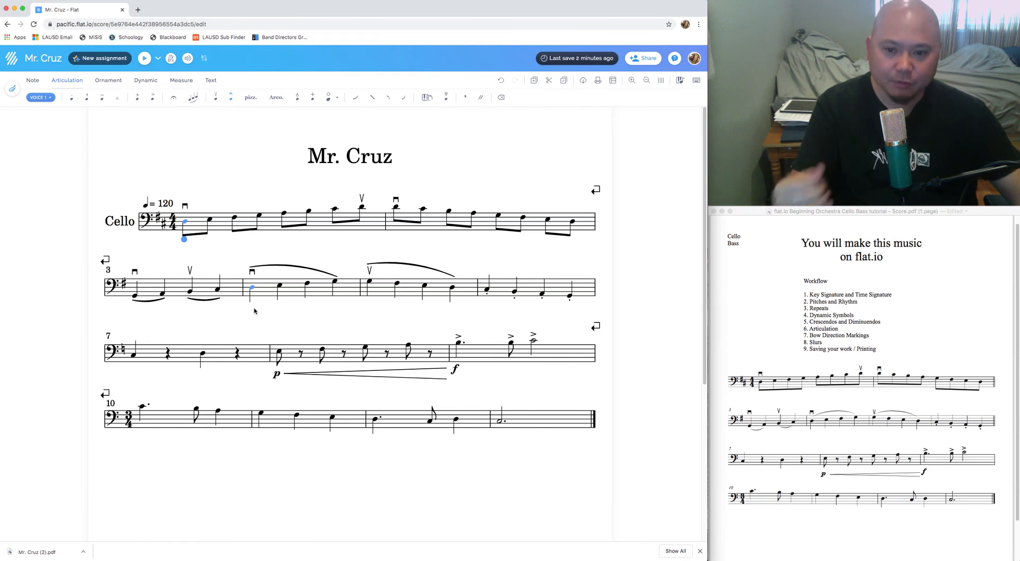
pyautogui.click(258, 215)
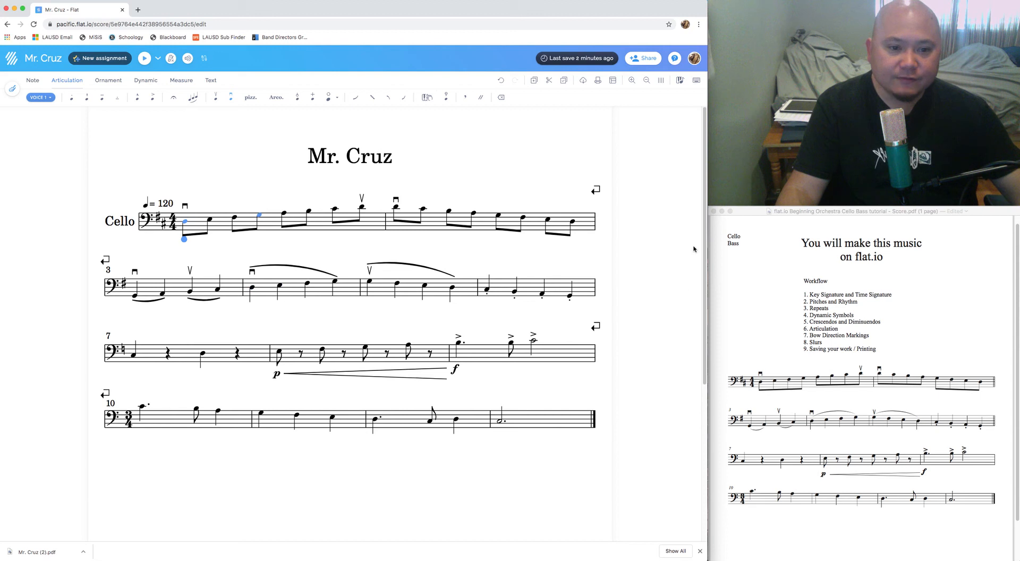